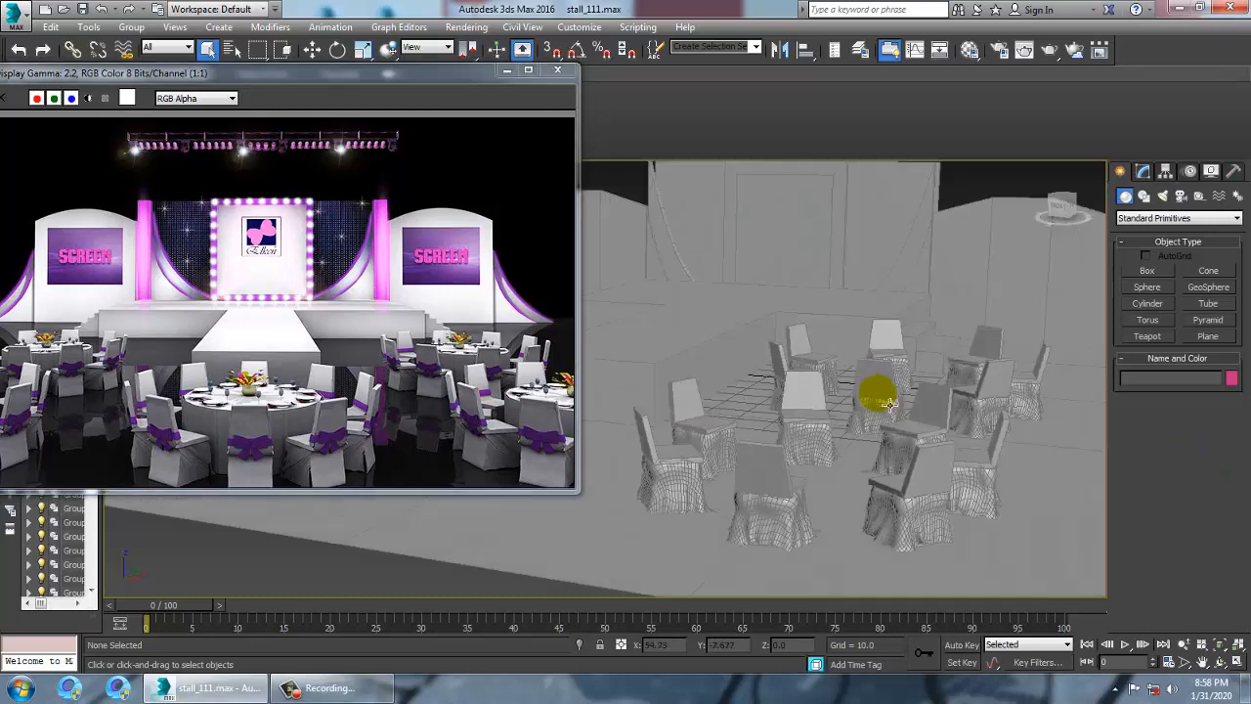
# Draw a cylinder about 17.7 in radius and about 4 high at the centre of the ring of chairs in the top view
pyautogui.scroll(-3, 883, 382)
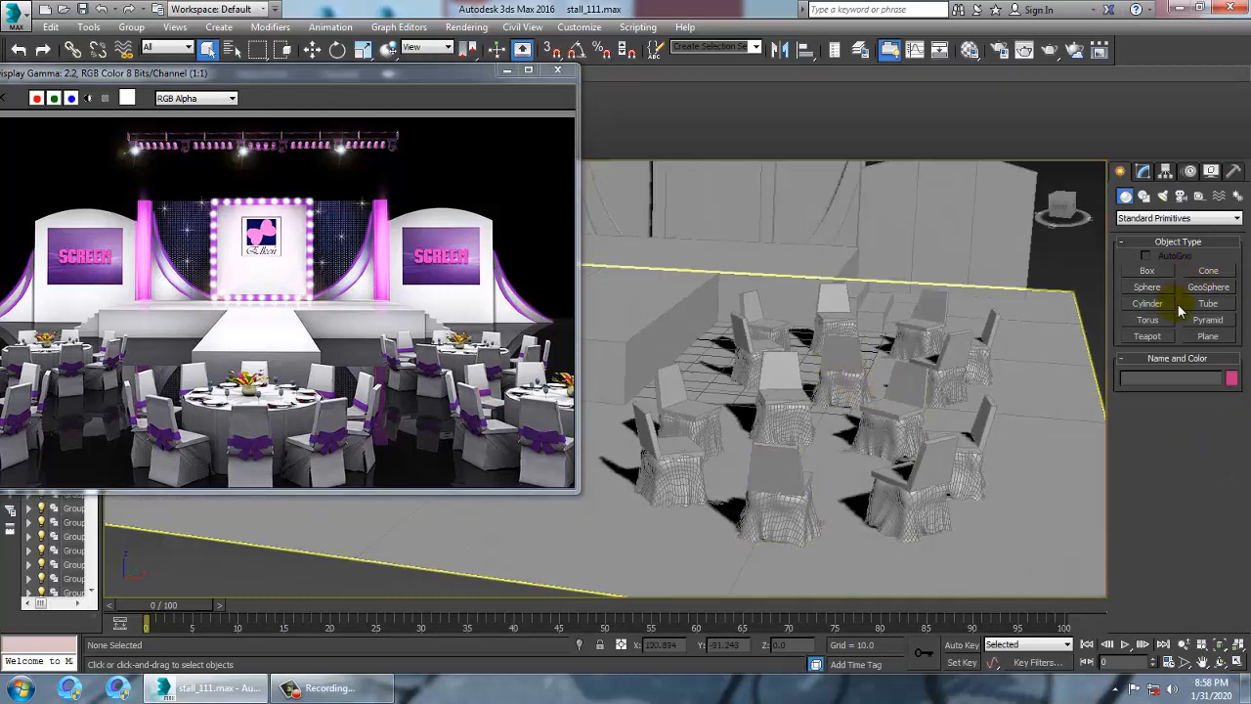
pyautogui.click(1148, 304)
pyautogui.hotkey('alt', 'w')
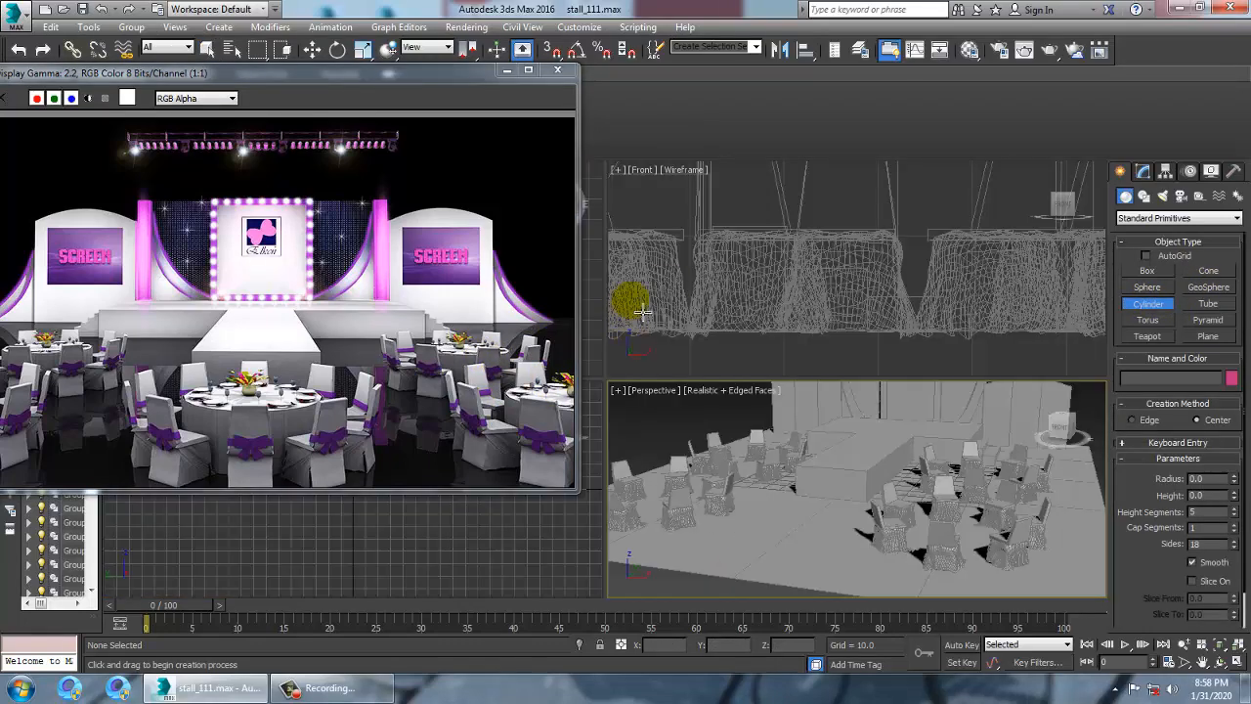
pyautogui.hotkey('alt', 'w')
pyautogui.scroll(-2, 938, 313)
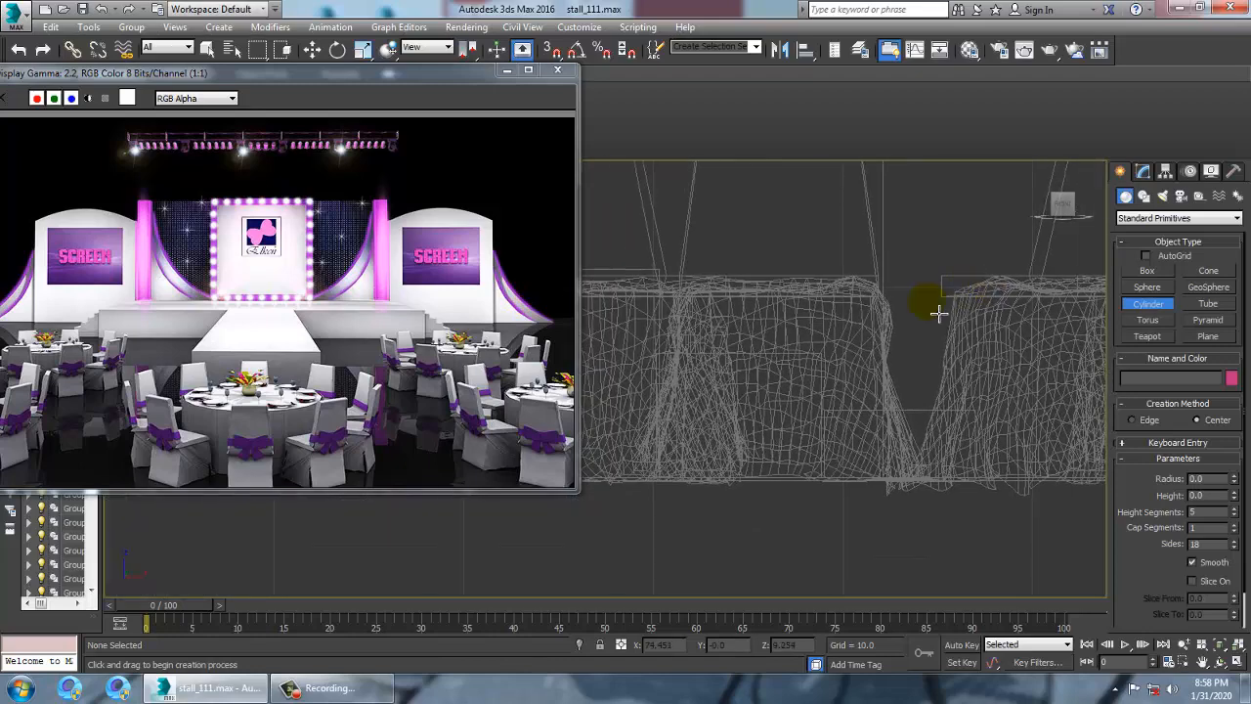
pyautogui.press('t')
pyautogui.scroll(-2, 909, 362)
pyautogui.scroll(2, 860, 328)
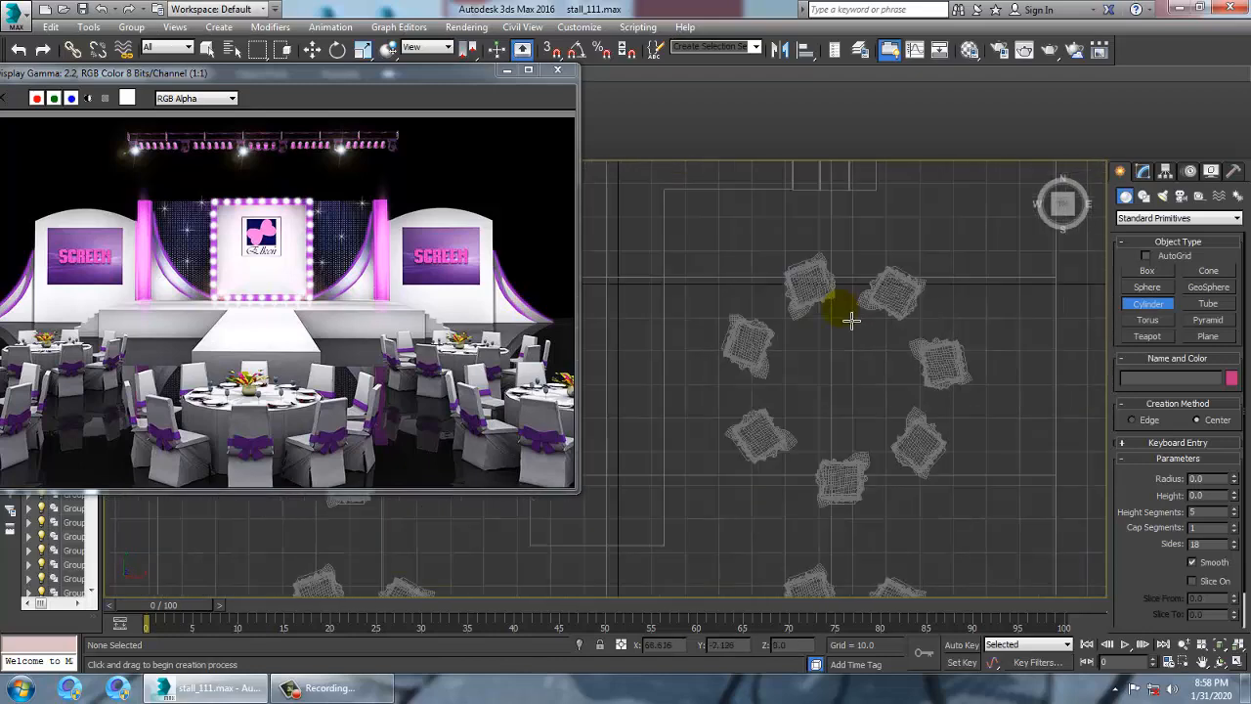
pyautogui.moveTo(850, 378); pyautogui.dragTo(893, 424)
pyautogui.click(893, 424)
# Raise the cylinder to tabletop level at about Z 13.57 and reduce its height to 0.833
pyautogui.hotkey('alt', 'w')
pyautogui.rightClick(1075, 517)
pyautogui.hotkey('alt', 'w')
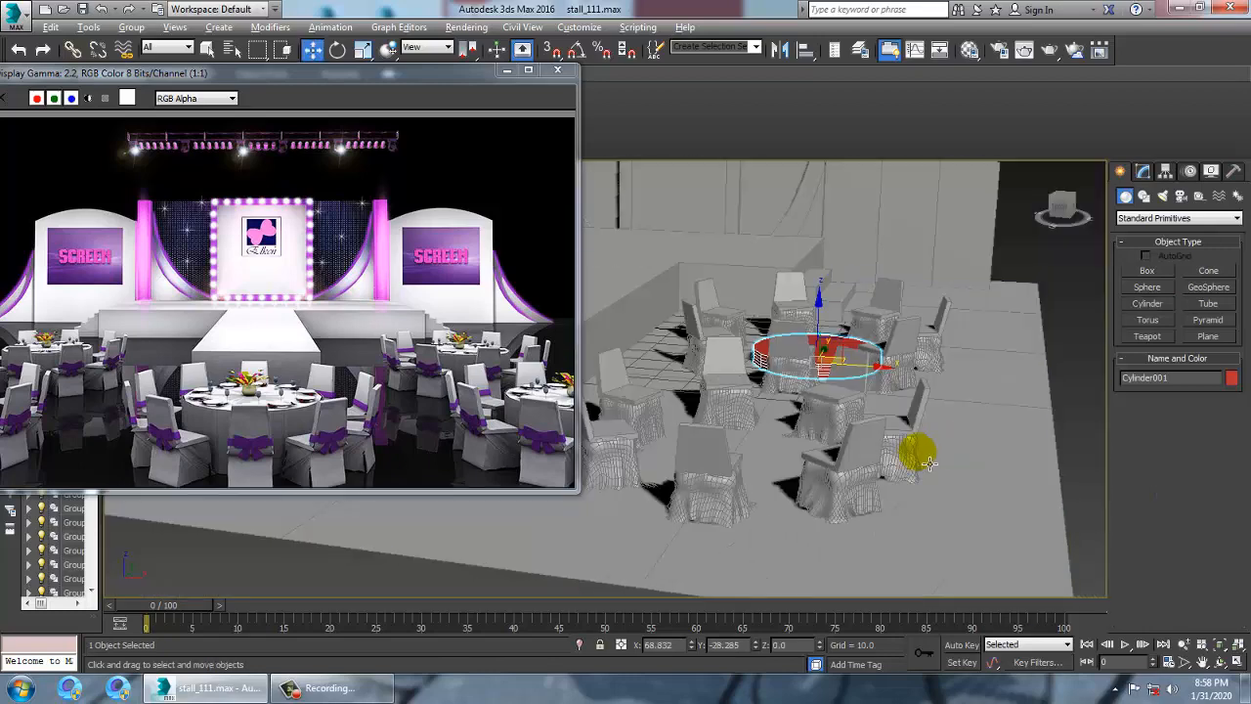
pyautogui.scroll(6, 925, 519)
pyautogui.keyDown('alt'); pyautogui.moveTo(880, 432); pyautogui.dragTo(800, 394, button='middle'); pyautogui.keyUp('alt')
pyautogui.moveTo(800, 394); pyautogui.dragTo(790, 284)
pyautogui.click(1143, 172)
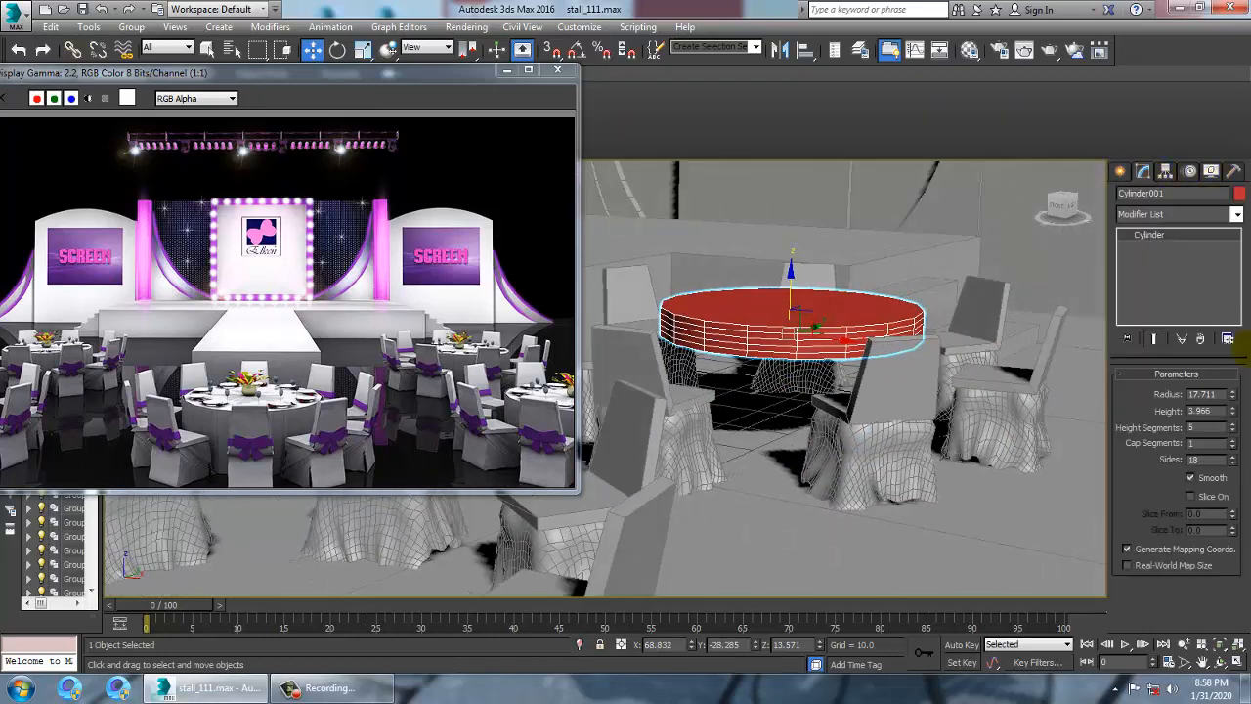
pyautogui.moveTo(1234, 418); pyautogui.dragTo(1248, 486)
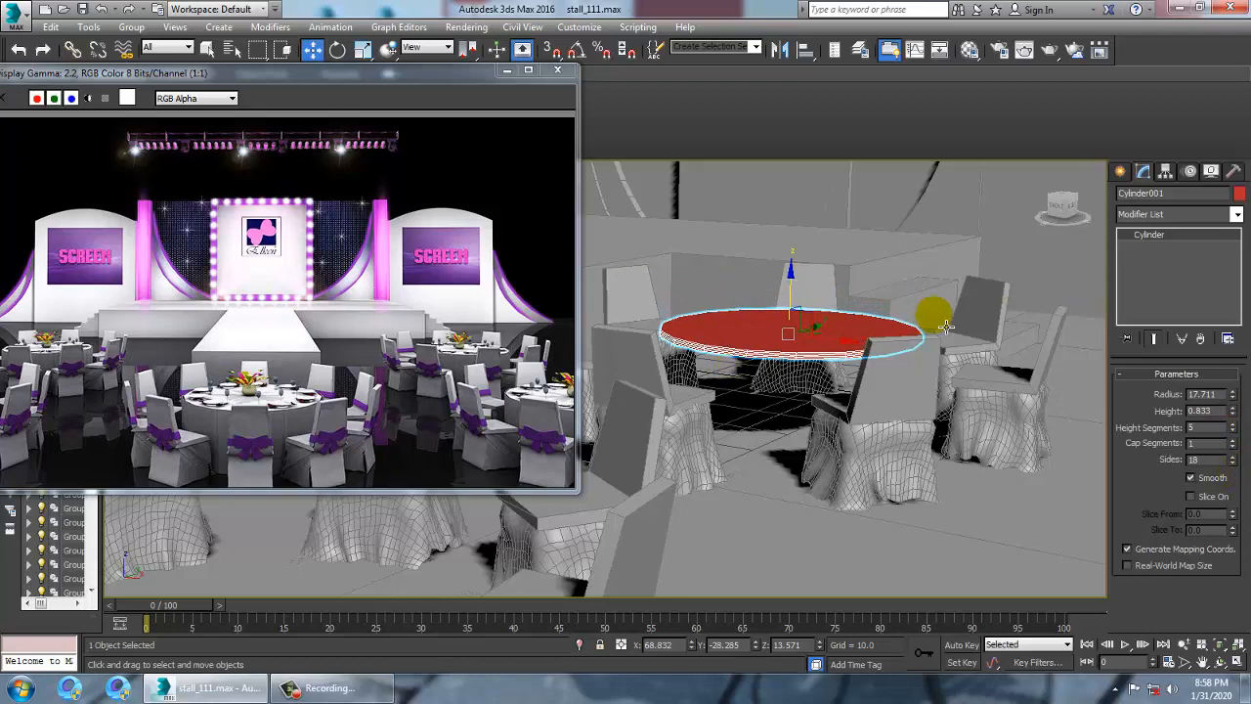
# Convert the flat cylinder to an editable poly and isolate it from the scene
pyautogui.keyDown('alt'); pyautogui.moveTo(860, 430); pyautogui.dragTo(827, 315, button='middle'); pyautogui.keyUp('alt')
pyautogui.rightClick(811, 342)
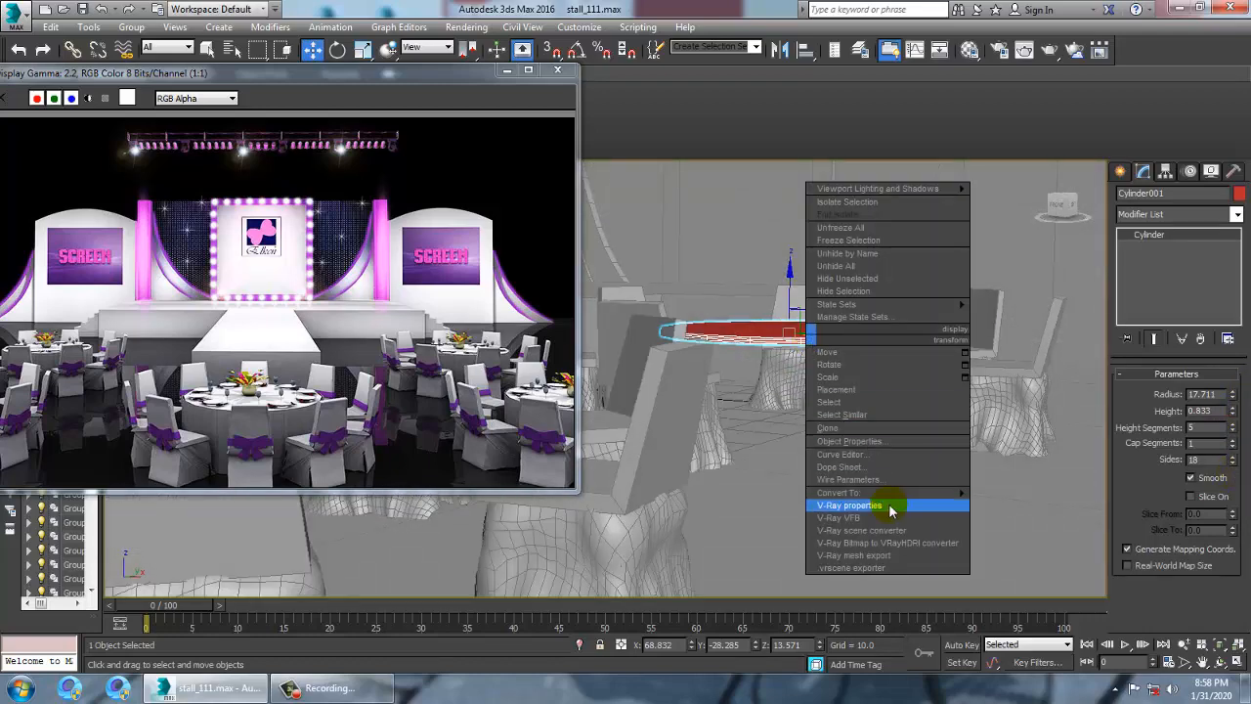
pyautogui.moveTo(899, 481)
pyautogui.click(1043, 508)
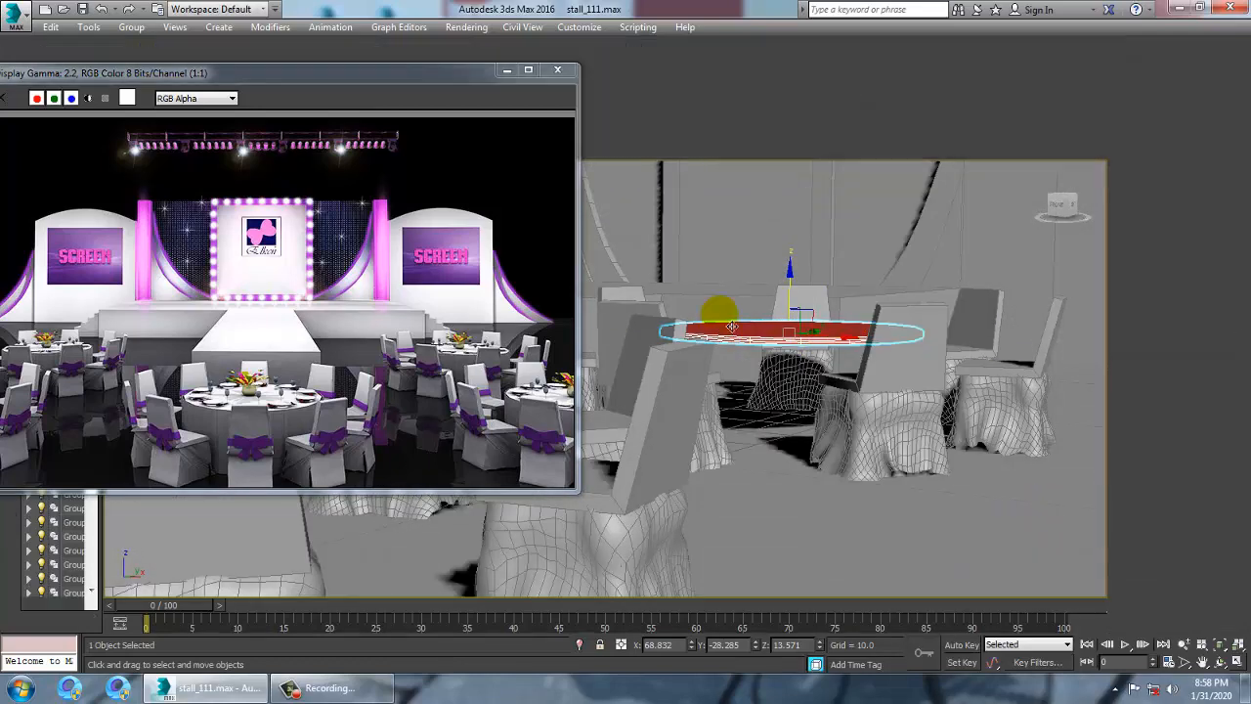
pyautogui.hotkey('alt', 'q')
# Inset the tabletop's underside polygon by 15.497 to leave a small central face
pyautogui.keyDown('alt'); pyautogui.moveTo(816, 333); pyautogui.dragTo(871, 361, button='middle'); pyautogui.keyUp('alt')
pyautogui.press('4')
pyautogui.click(758, 391)
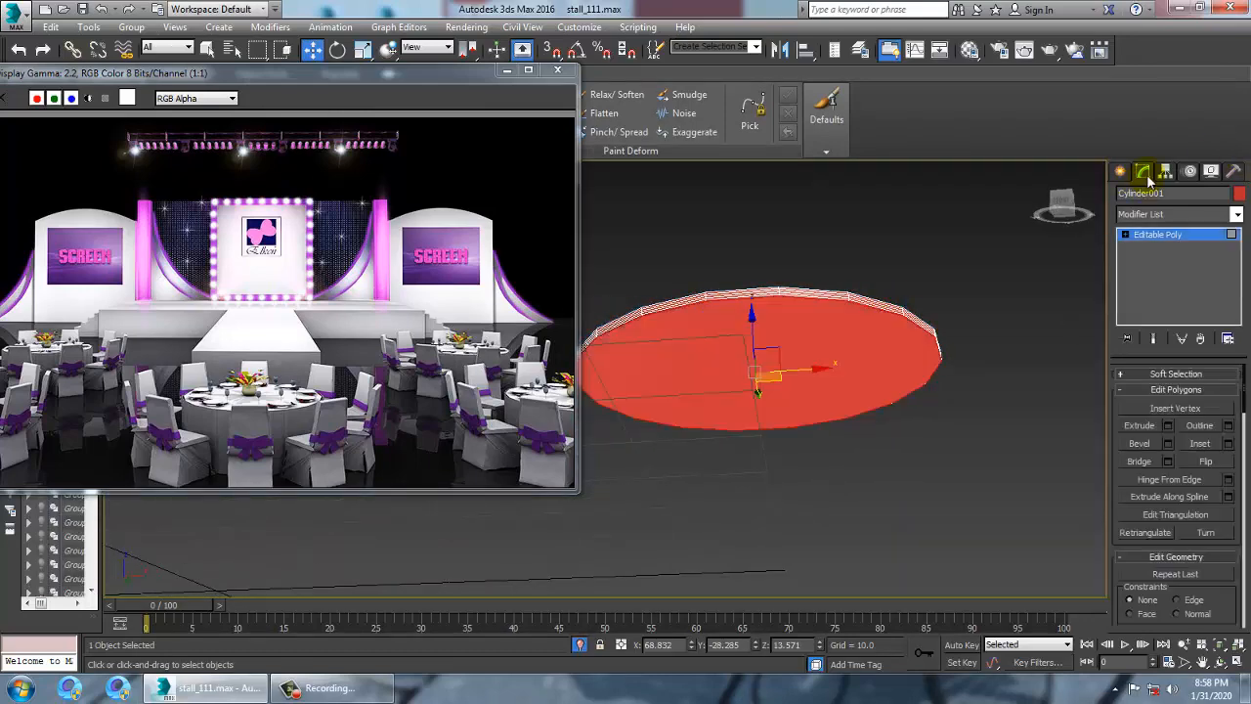
pyautogui.click(1227, 444)
pyautogui.moveTo(613, 409); pyautogui.dragTo(625, 333)
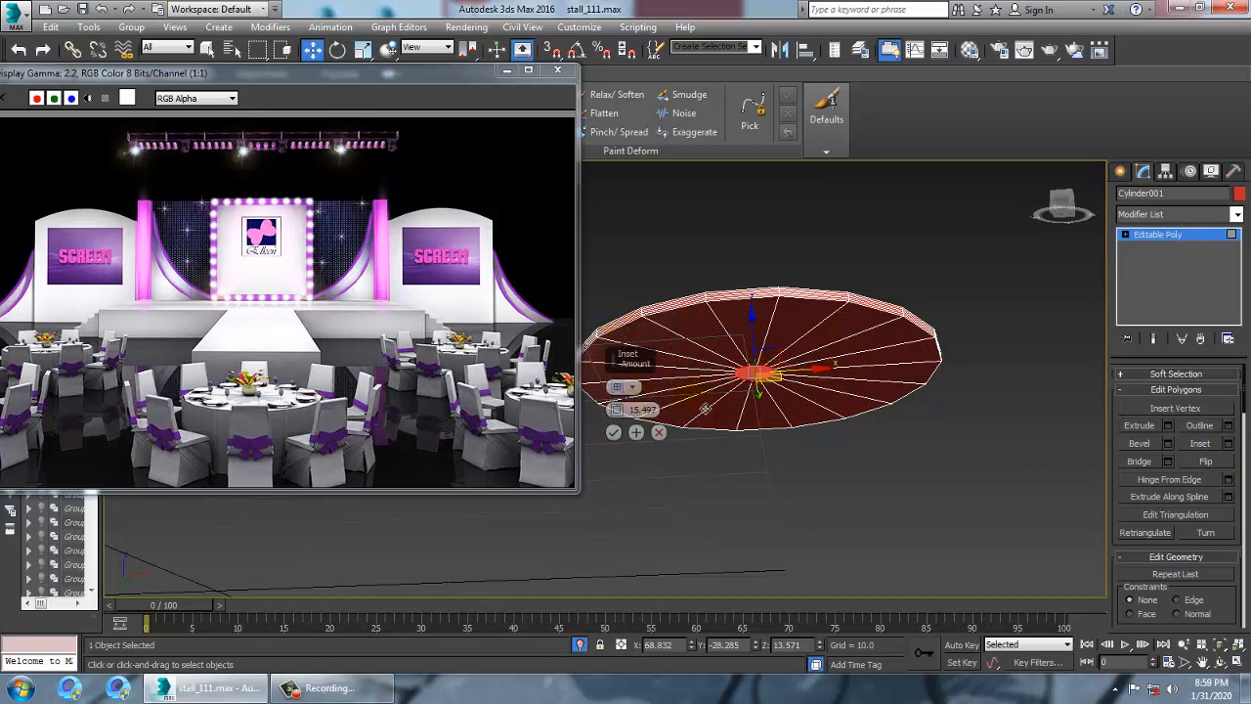
pyautogui.click(614, 432)
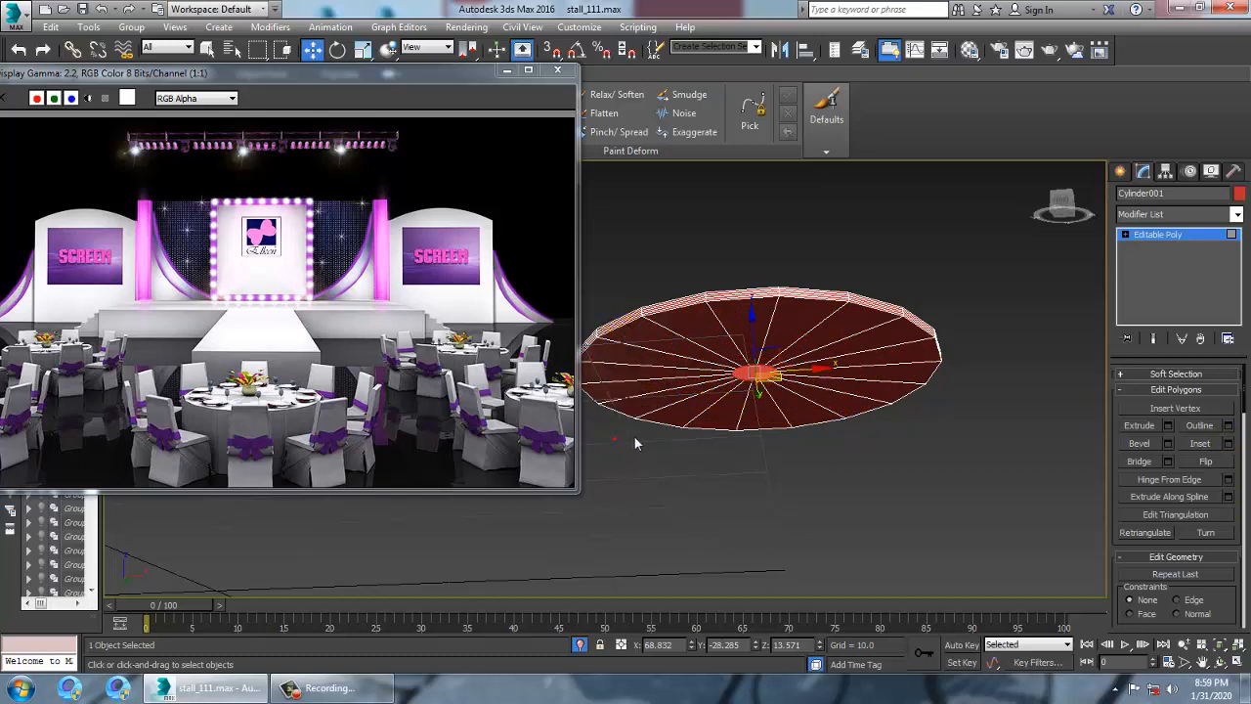
# Extrude the inset face downward as the table leg and align its bottom face with the floor at about Z 0
pyautogui.click(1169, 427)
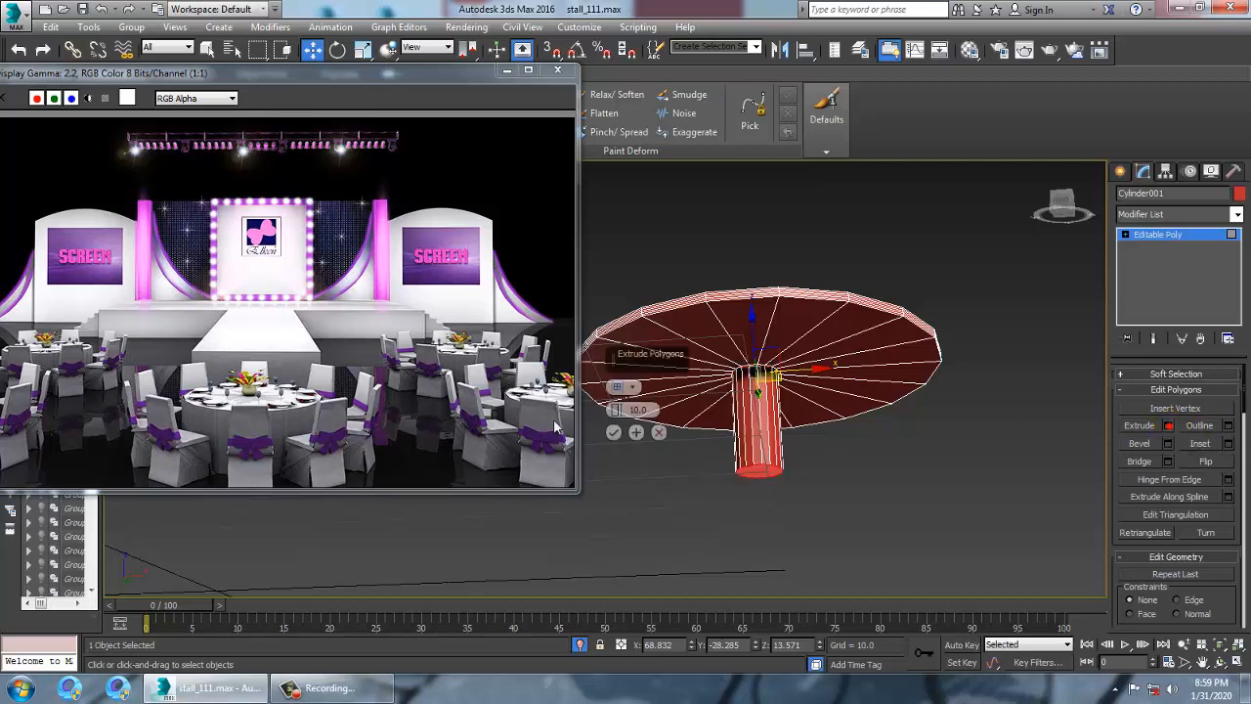
pyautogui.moveTo(619, 410); pyautogui.dragTo(628, 335)
pyautogui.click(614, 432)
pyautogui.keyDown('alt'); pyautogui.moveTo(933, 396); pyautogui.dragTo(923, 467, button='middle'); pyautogui.keyUp('alt')
pyautogui.moveTo(923, 467); pyautogui.dragTo(921, 372, button='middle')
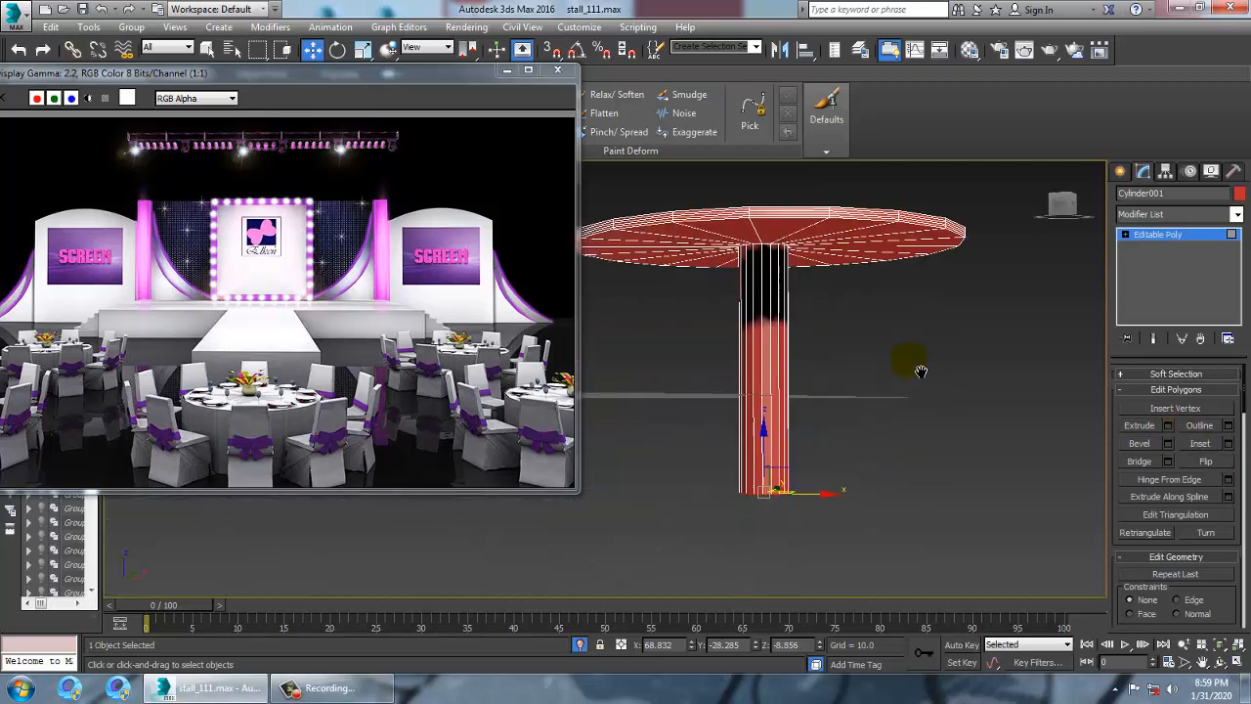
pyautogui.scroll(-3, 920, 371)
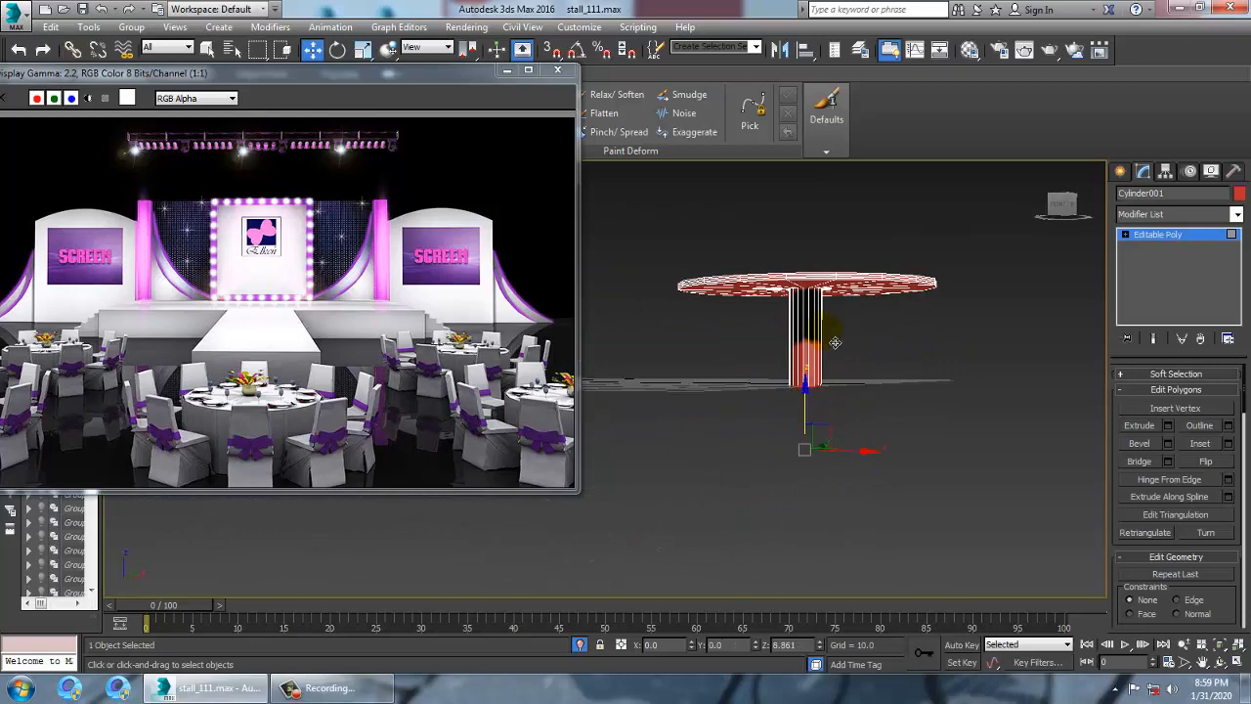
pyautogui.keyDown('alt'); pyautogui.moveTo(835, 342); pyautogui.dragTo(879, 371, button='middle'); pyautogui.keyUp('alt')
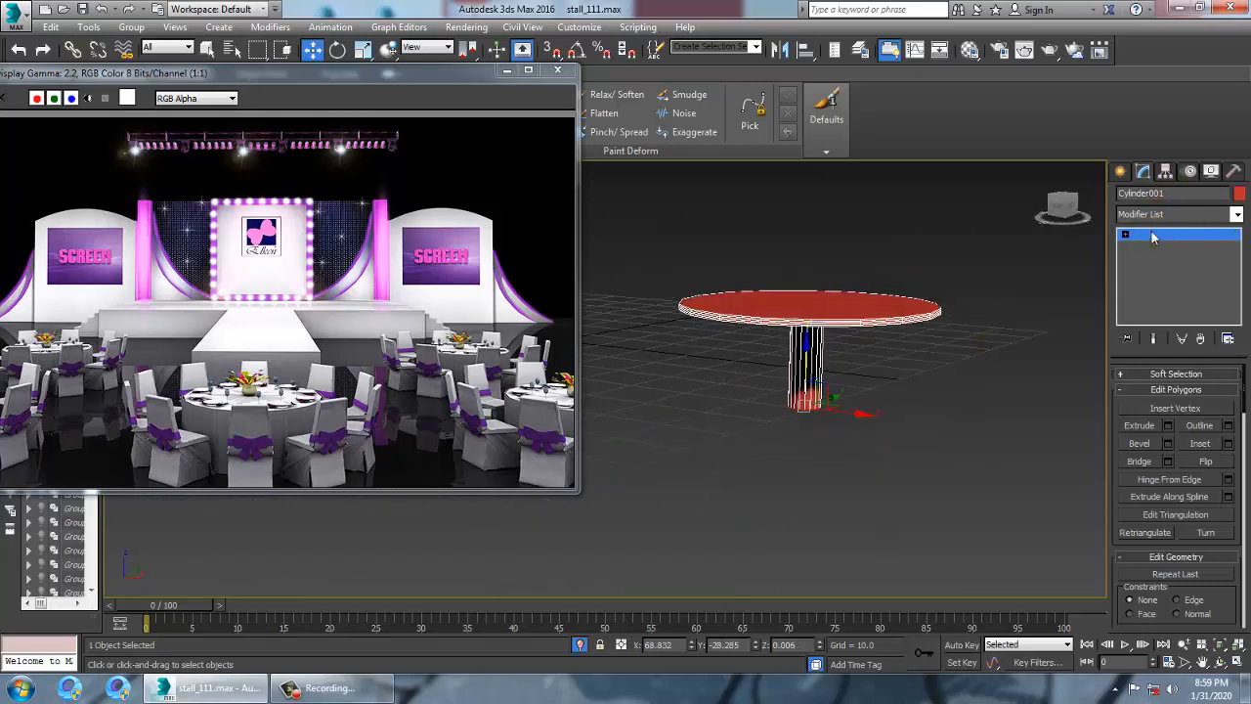
pyautogui.click(1151, 237)
# End the isolation so the whole scene is shown around the table
pyautogui.hotkey('alt', 'w')
pyautogui.rightClick(885, 275)
pyautogui.rightClick(816, 401)
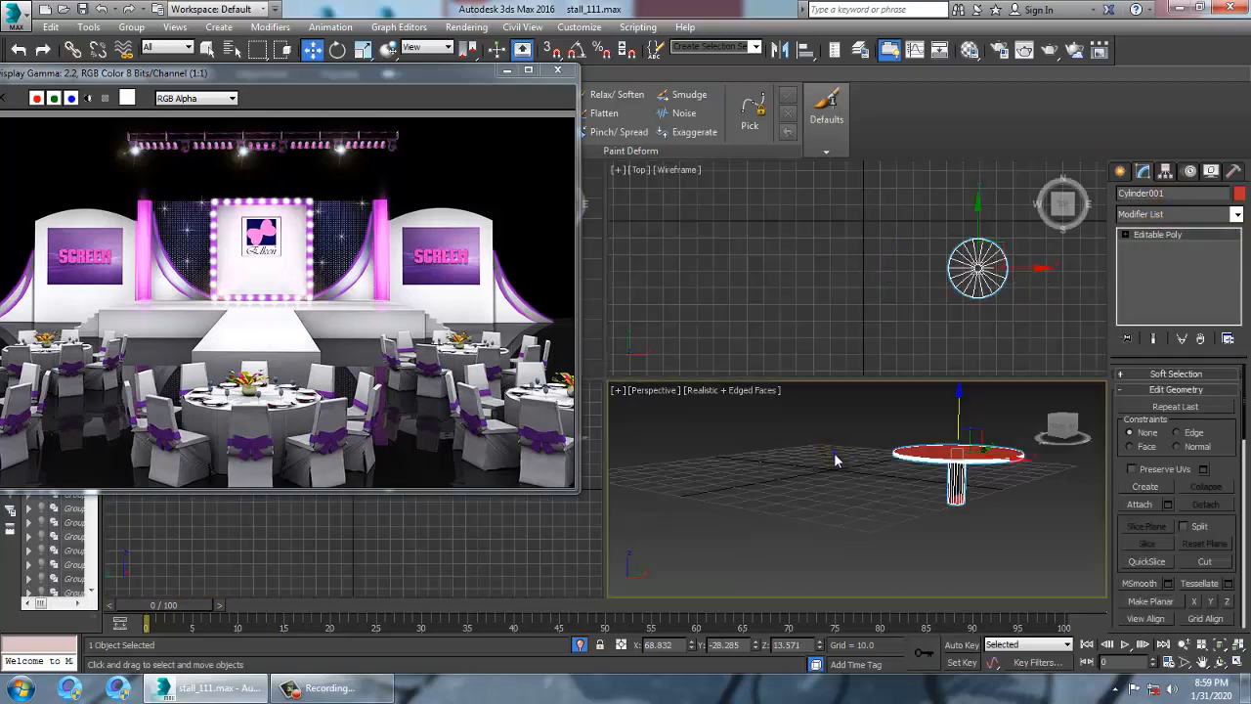
pyautogui.rightClick(852, 408)
pyautogui.click(930, 299)
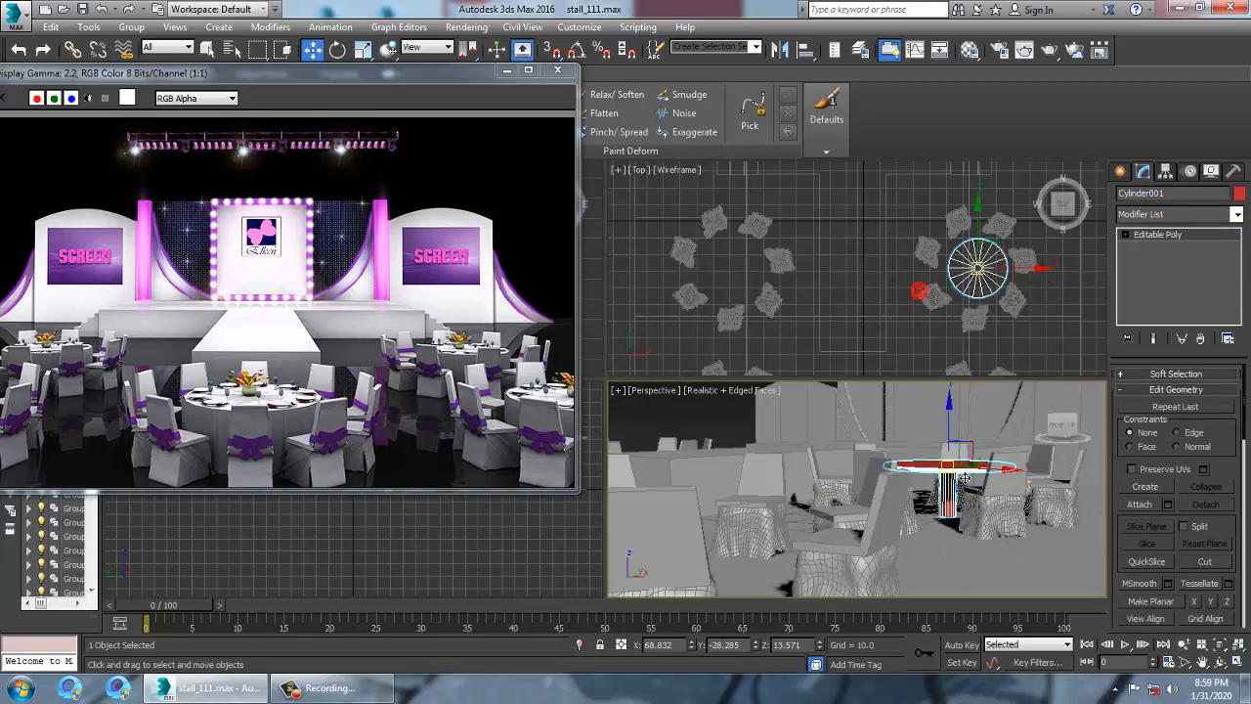
pyautogui.hotkey('alt', 'w')
pyautogui.keyDown('alt'); pyautogui.moveTo(894, 446); pyautogui.dragTo(832, 395, button='middle'); pyautogui.keyUp('alt')
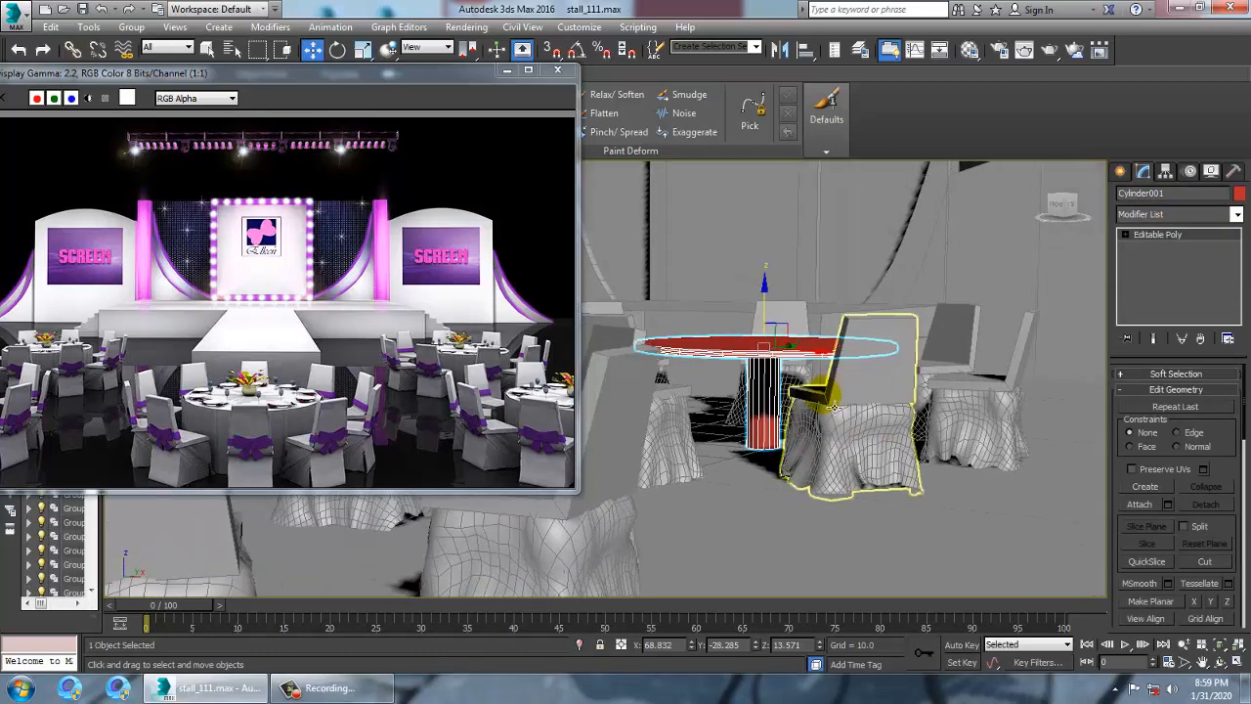
# Draw a plane about 41.8 long and 46.8 wide over the round table in the top view
pyautogui.click(1124, 173)
pyautogui.click(1206, 336)
pyautogui.hotkey('alt', 'w')
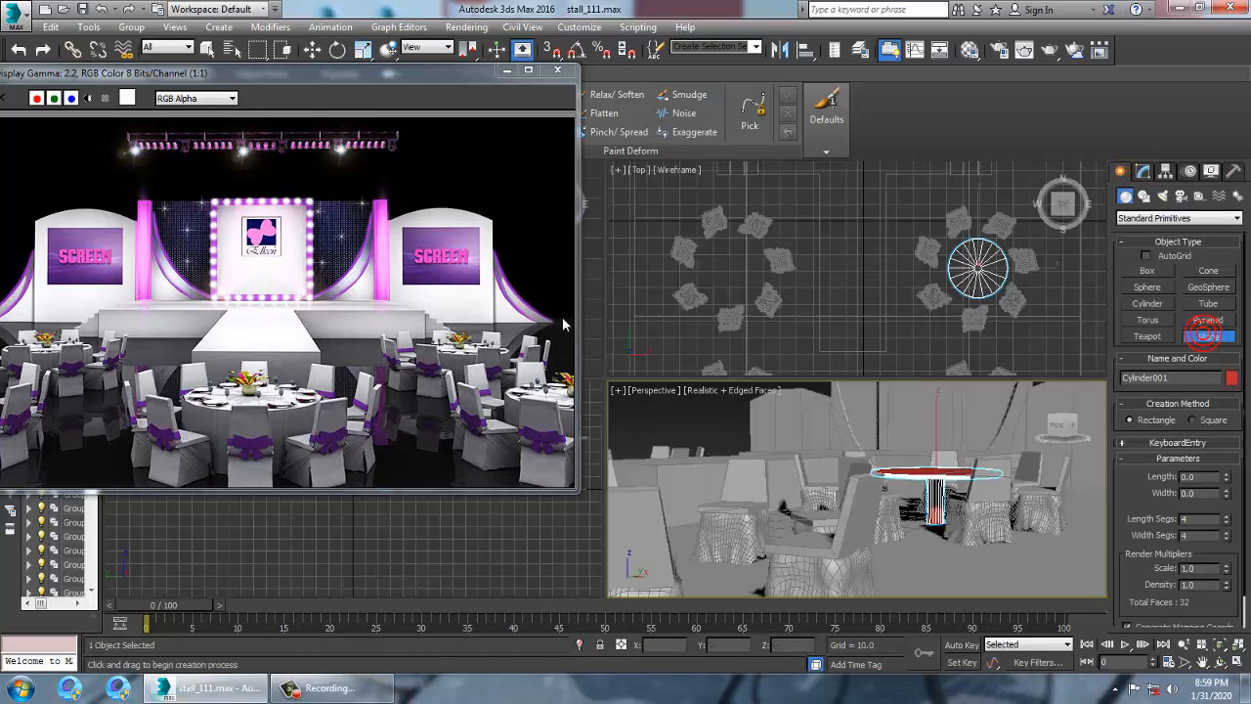
pyautogui.rightClick(597, 260)
pyautogui.hotkey('alt', 'w')
pyautogui.moveTo(703, 309); pyautogui.dragTo(783, 355, button='middle')
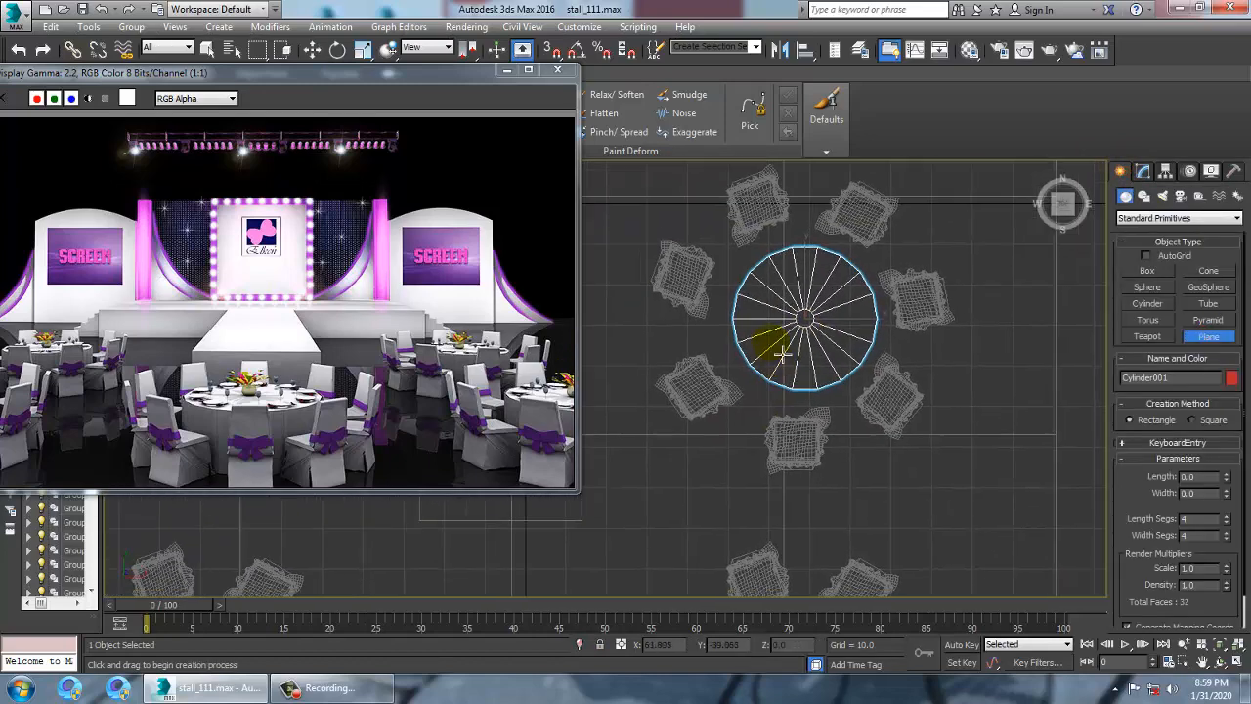
pyautogui.moveTo(723, 242); pyautogui.dragTo(913, 407)
# Scale the plane up uniformly in two passes so it reaches over the surrounding chairs
pyautogui.press('r')
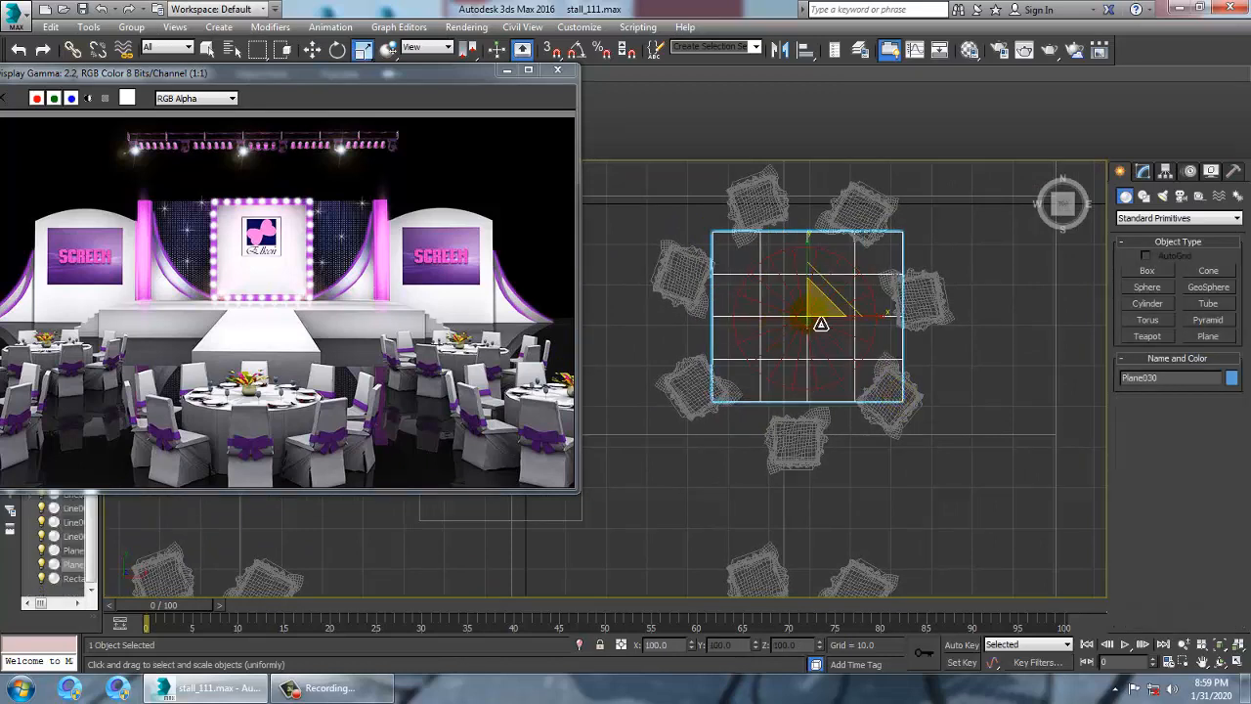
pyautogui.moveTo(827, 324); pyautogui.dragTo(808, 311)
pyautogui.press('w')
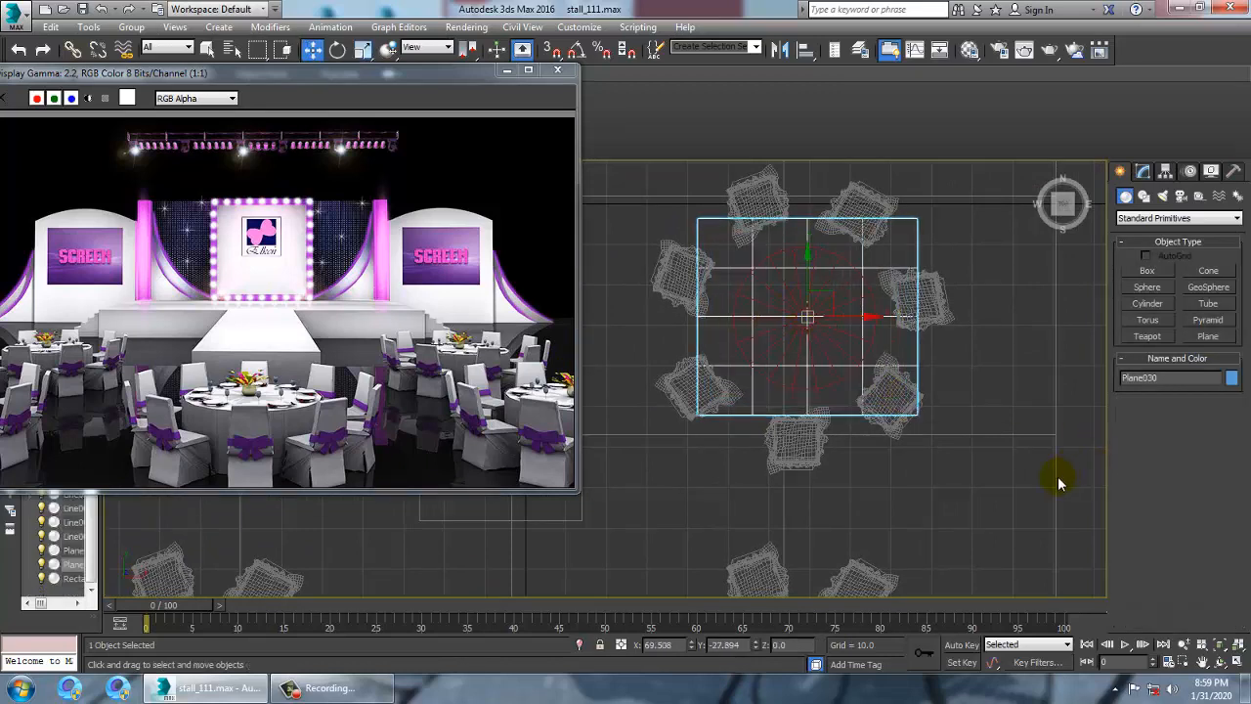
pyautogui.press('e')
pyautogui.press('r')
pyautogui.moveTo(825, 328); pyautogui.dragTo(801, 316)
pyautogui.press('w')
# Set the plane's length segments and width segments to 70 each
pyautogui.click(1143, 172)
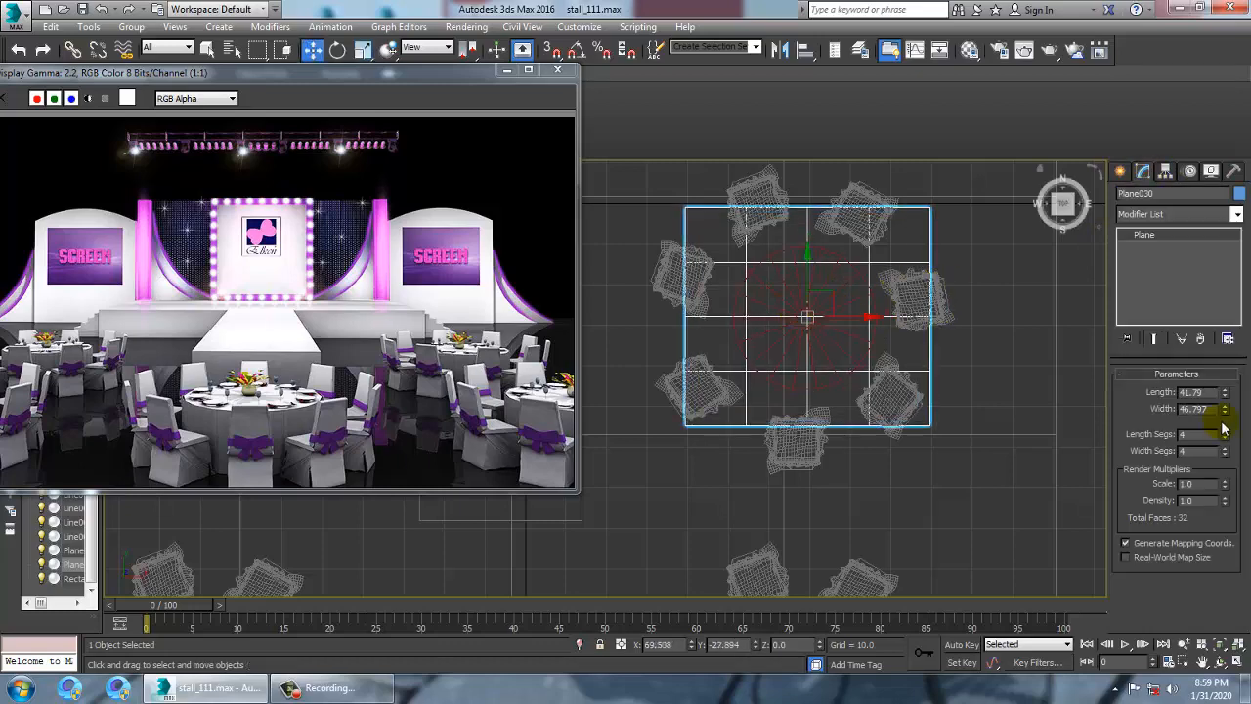
pyautogui.moveTo(1226, 437); pyautogui.dragTo(1091, 427)
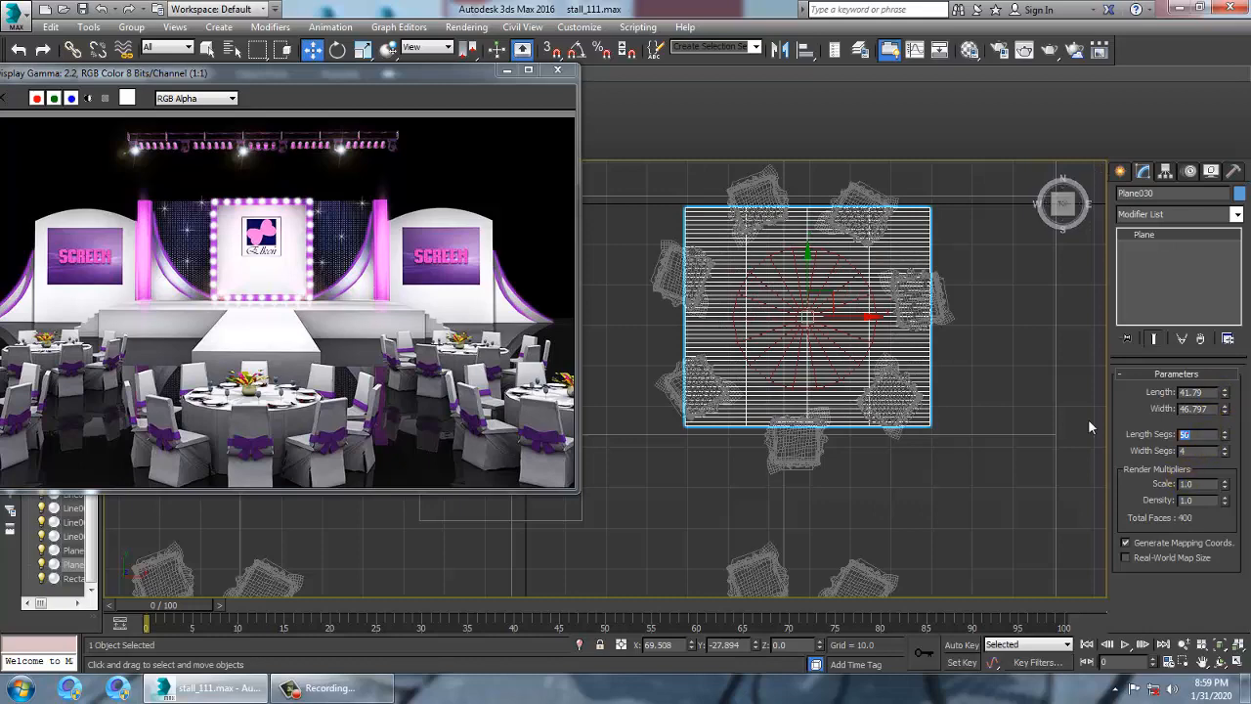
pyautogui.press('Tab')
pyautogui.write('70')
pyautogui.press('Return')
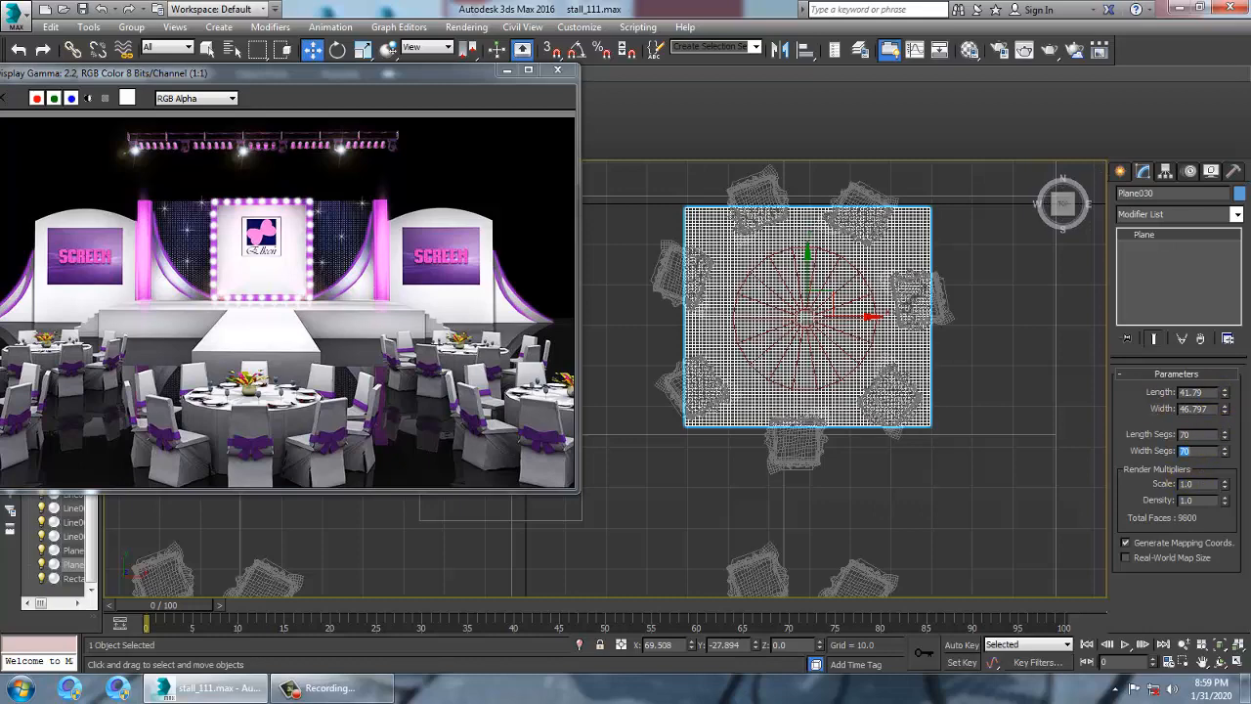
# Raise the plane above the tabletop to about Z 16.8
pyautogui.moveTo(936, 479); pyautogui.dragTo(888, 481, button='middle')
pyautogui.hotkey('alt', 'w')
pyautogui.rightClick(944, 517)
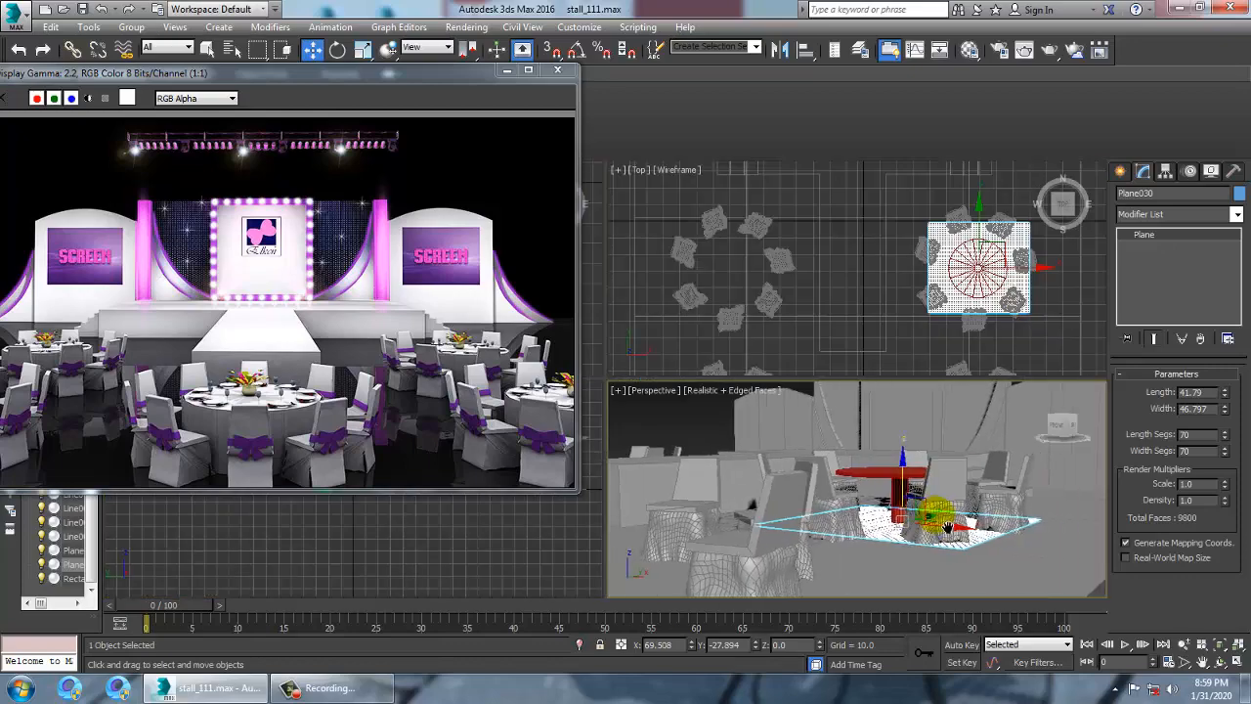
pyautogui.hotkey('alt', 'w')
pyautogui.scroll(4, 866, 476)
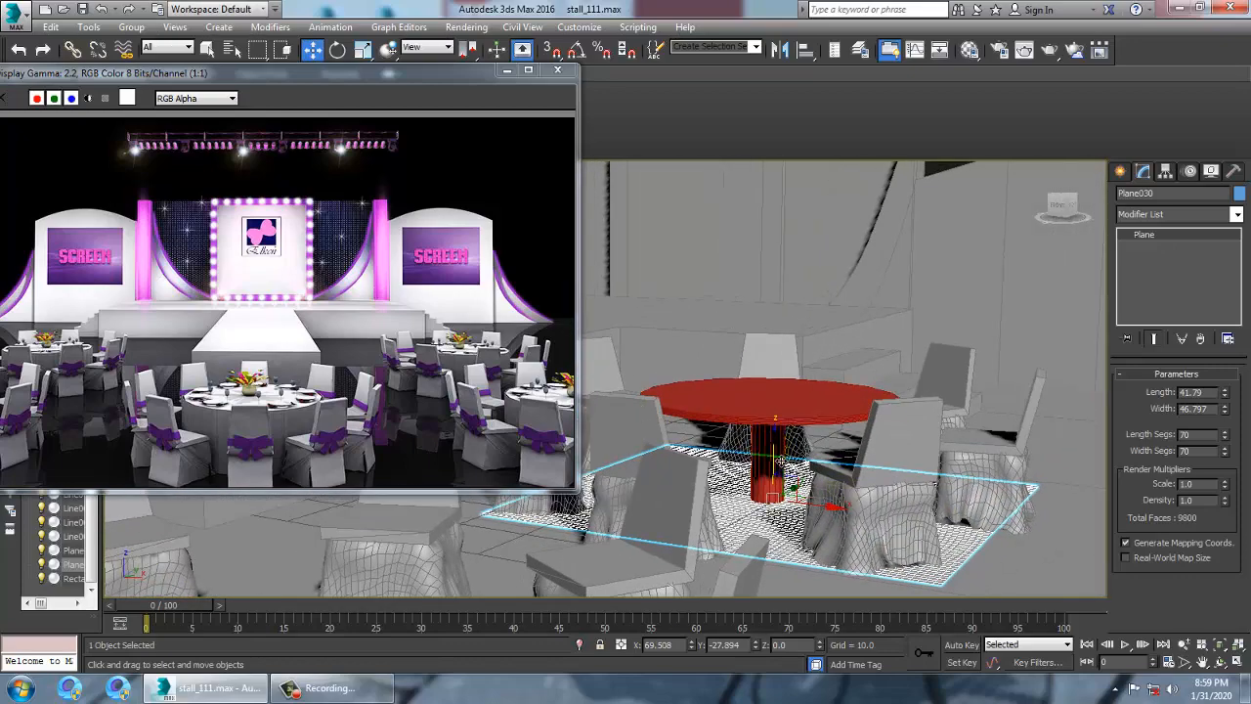
pyautogui.moveTo(778, 459); pyautogui.dragTo(772, 389)
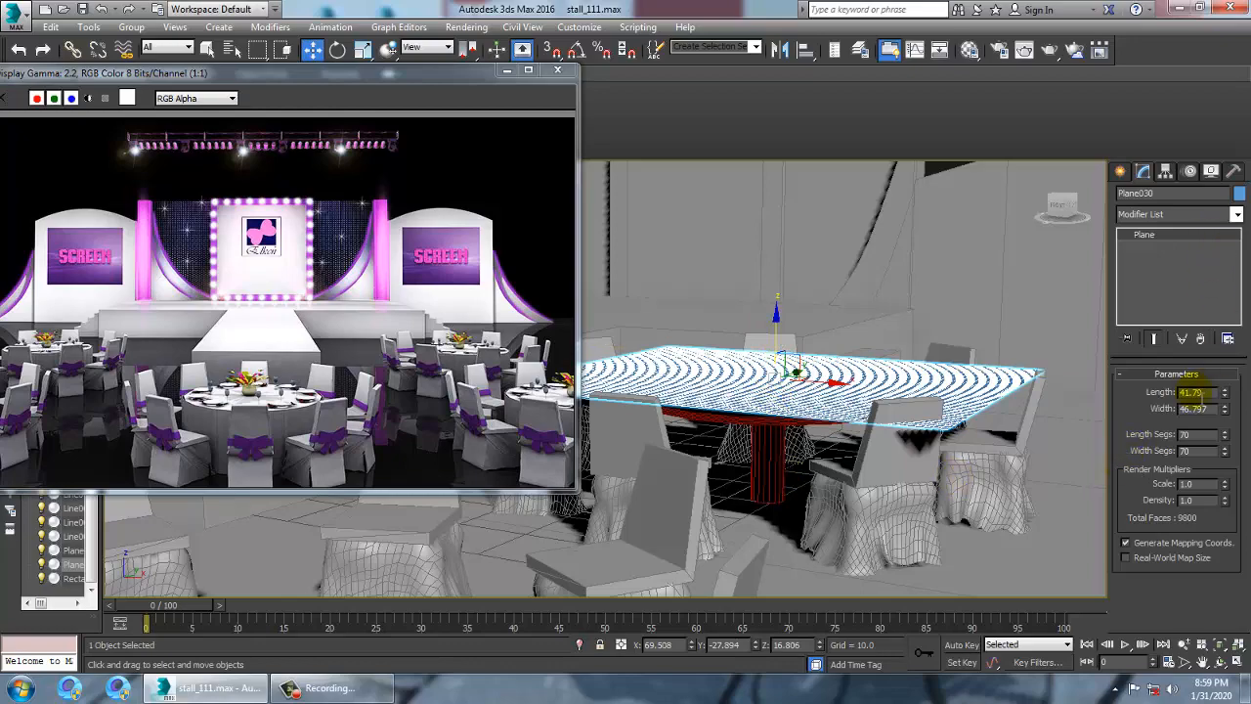
# Enlarge the plane to length 50.148 and width 54.752 and raise it to about Z 19.7
pyautogui.moveTo(1224, 392); pyautogui.dragTo(1225, 408)
pyautogui.keyDown('alt'); pyautogui.moveTo(750, 376); pyautogui.dragTo(836, 335, button='middle'); pyautogui.keyUp('alt')
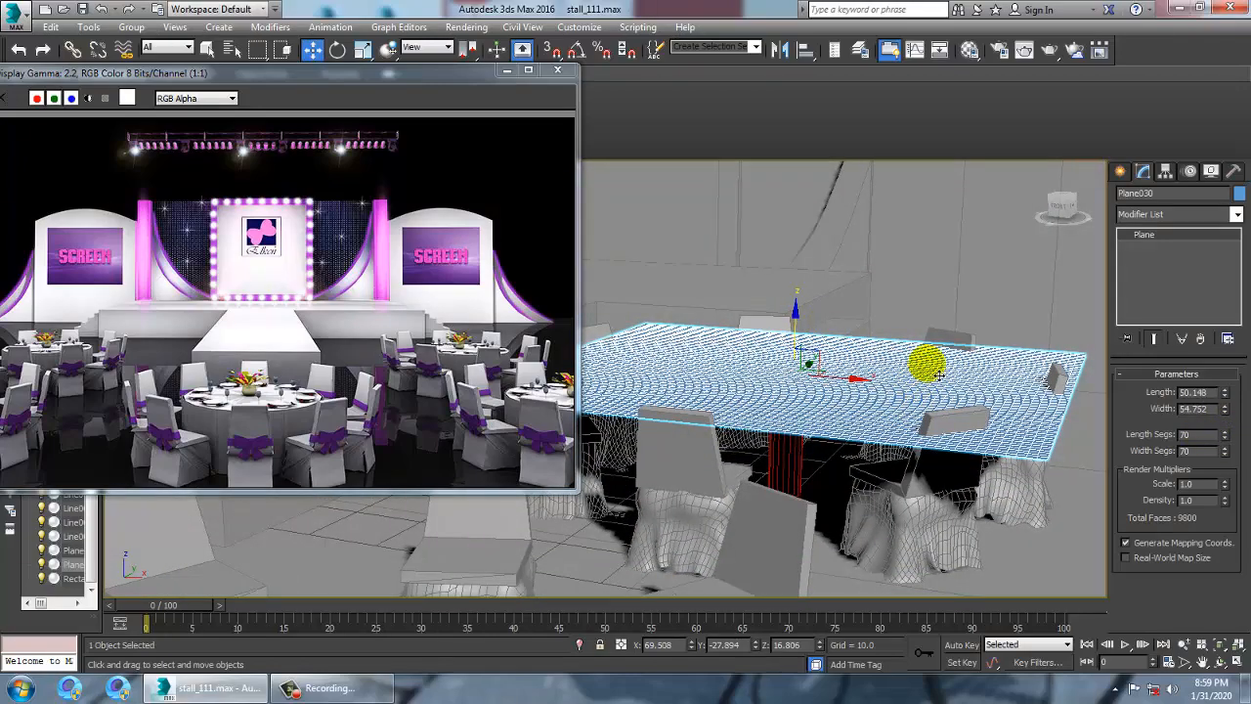
pyautogui.moveTo(807, 327); pyautogui.dragTo(810, 316)
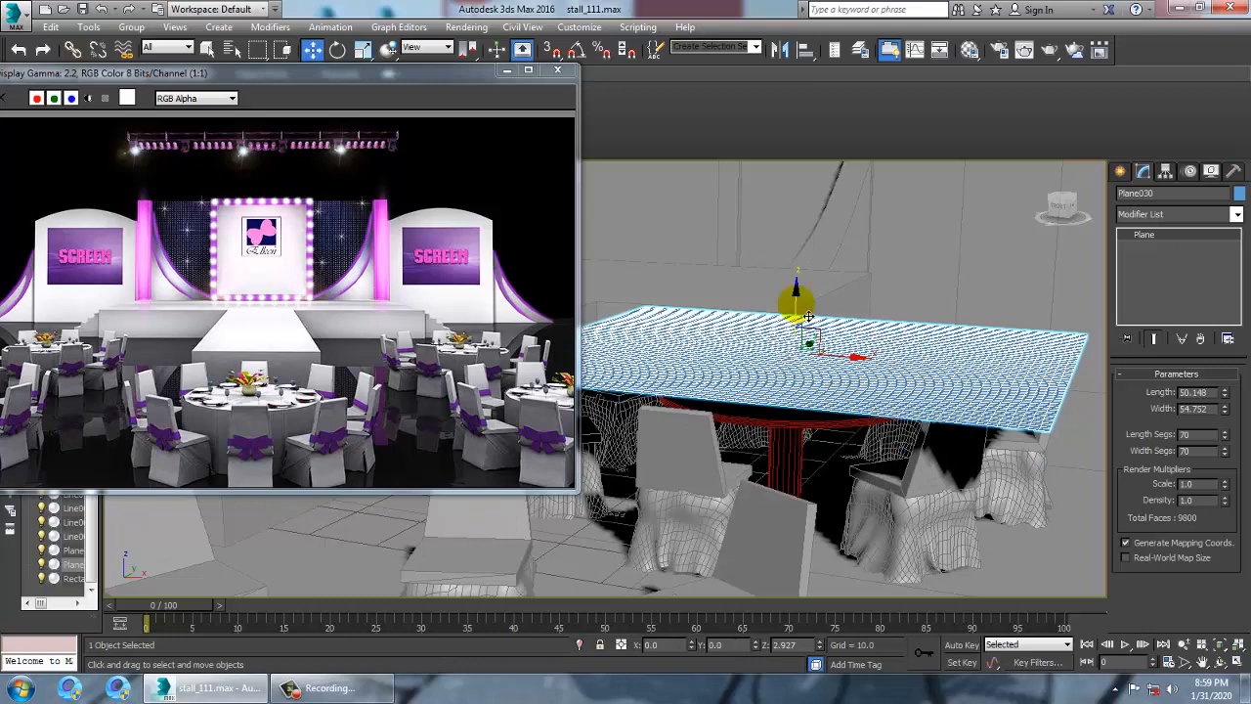
# Make the plane a MassFX mCloth object
pyautogui.click(332, 28)
pyautogui.moveTo(398, 219)
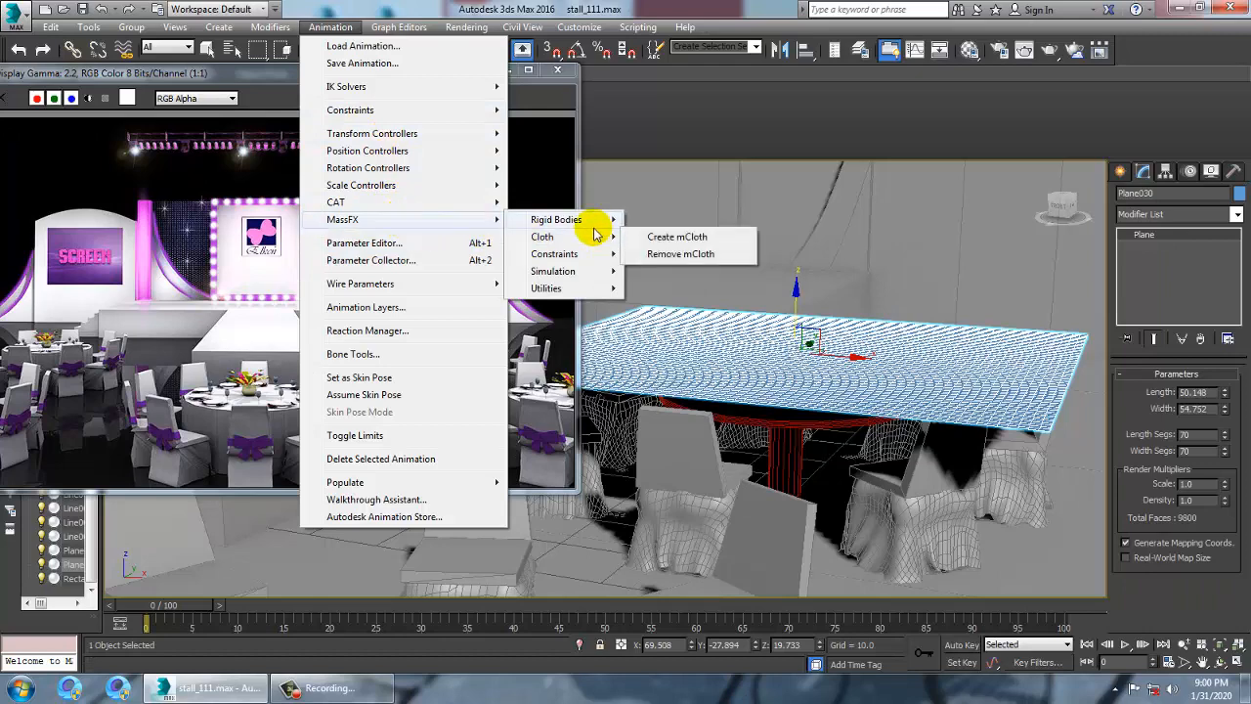
pyautogui.moveTo(562, 236)
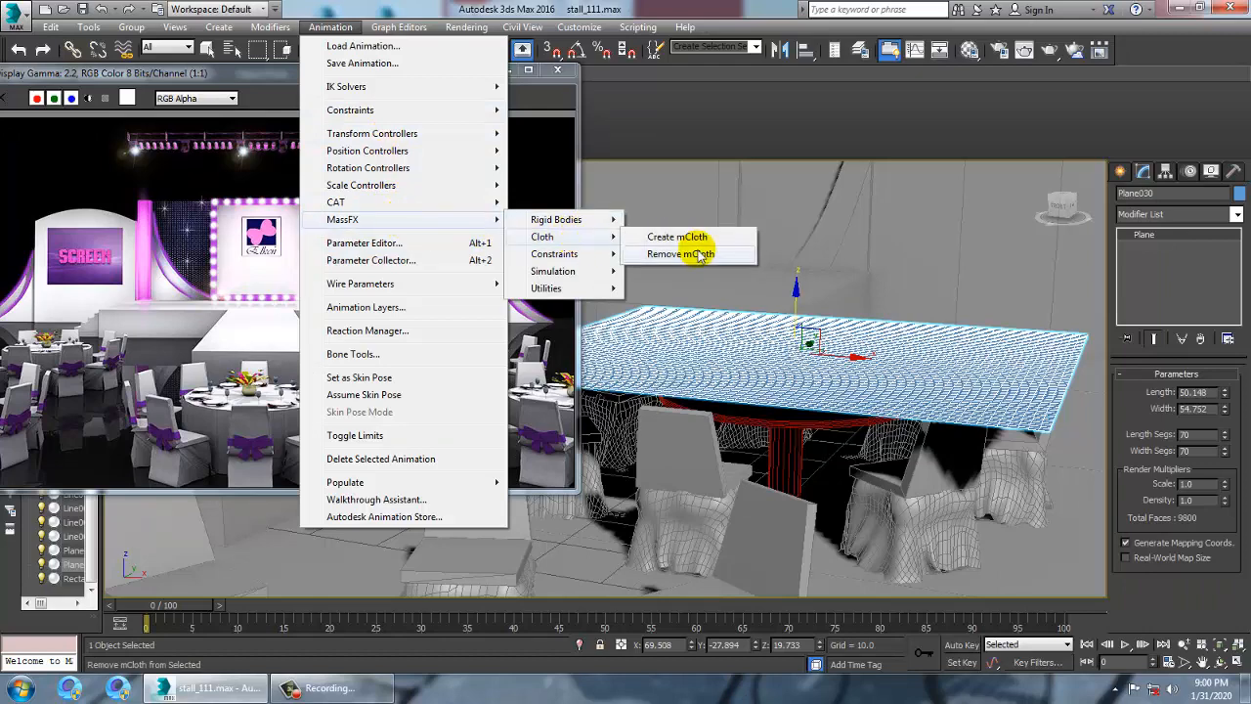
pyautogui.click(692, 243)
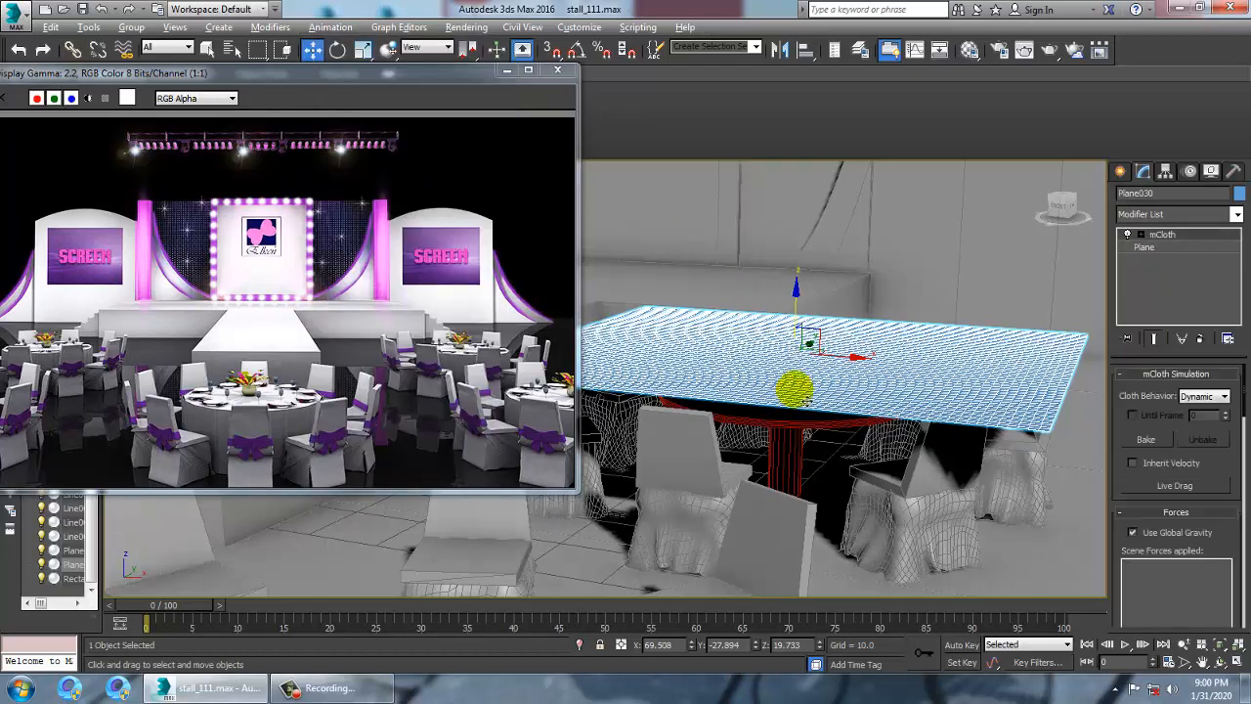
# Set the round table as a MassFX static rigid body
pyautogui.keyDown('alt'); pyautogui.moveTo(795, 389); pyautogui.dragTo(801, 382, button='middle'); pyautogui.keyUp('alt')
pyautogui.click(778, 423)
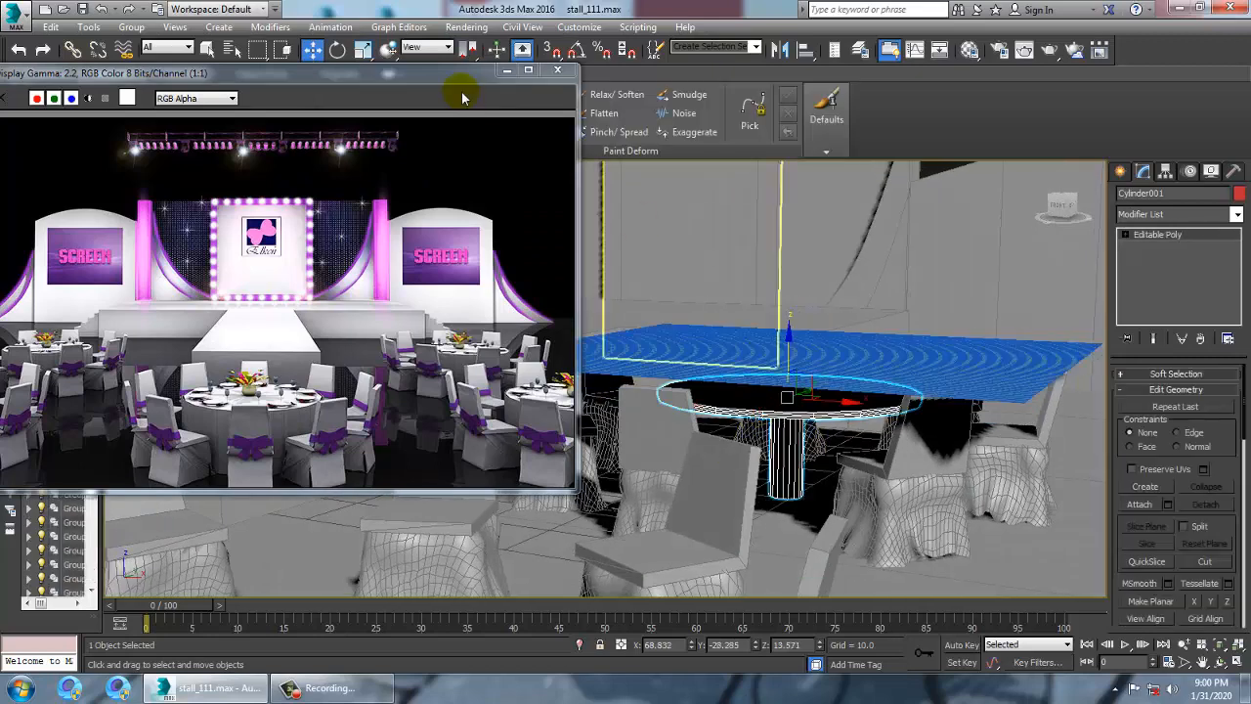
pyautogui.click(330, 26)
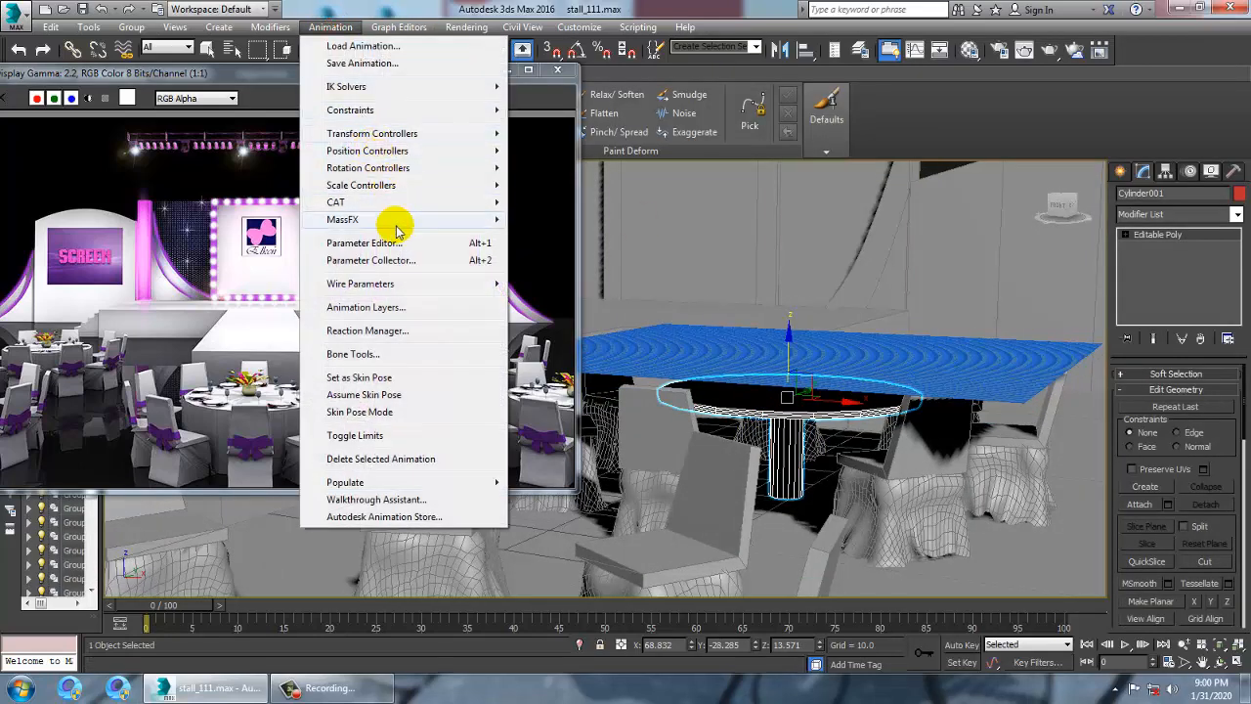
pyautogui.moveTo(403, 219)
pyautogui.moveTo(552, 221)
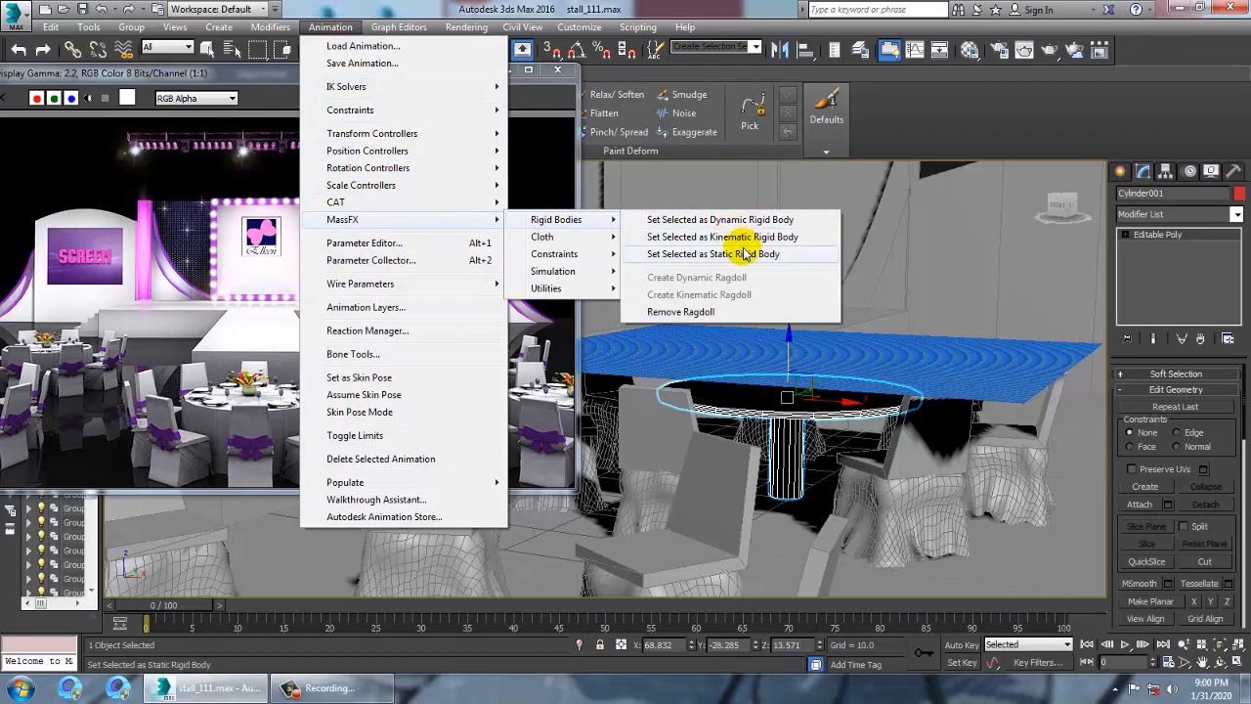
pyautogui.click(748, 248)
# Set the table rigid body's physical shape type to Original
pyautogui.click(1194, 548)
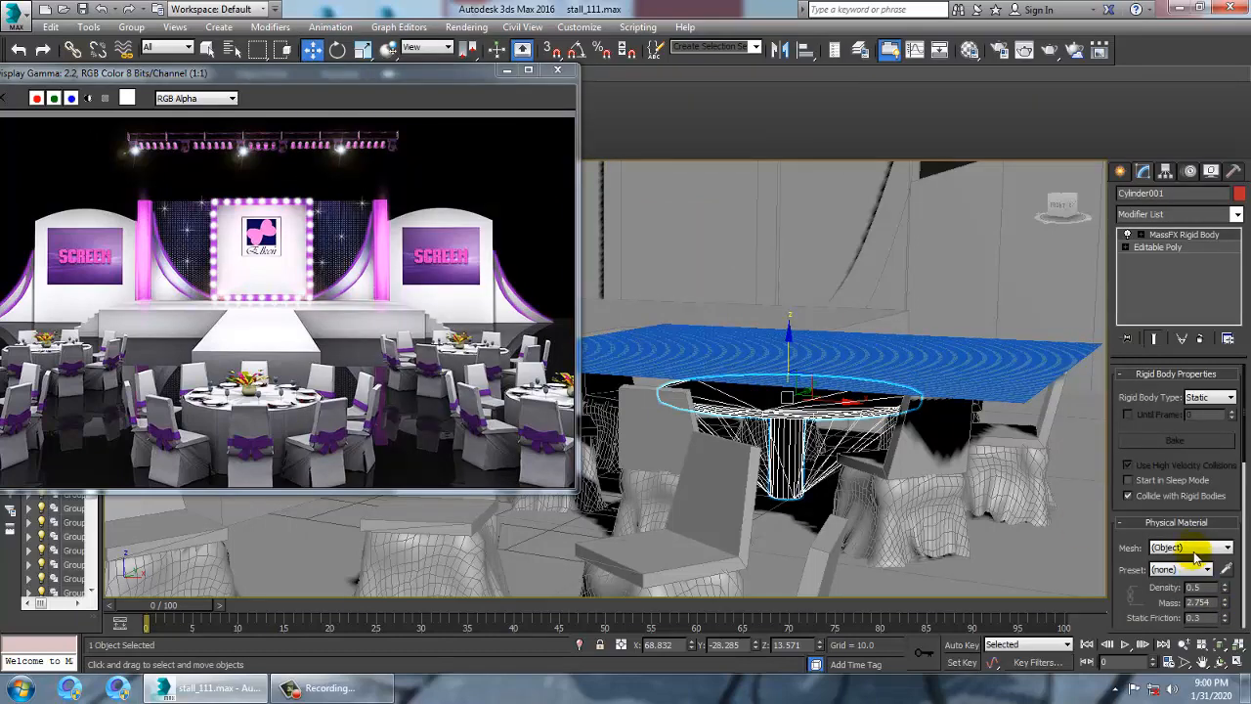
pyautogui.scroll(-5, 1146, 608)
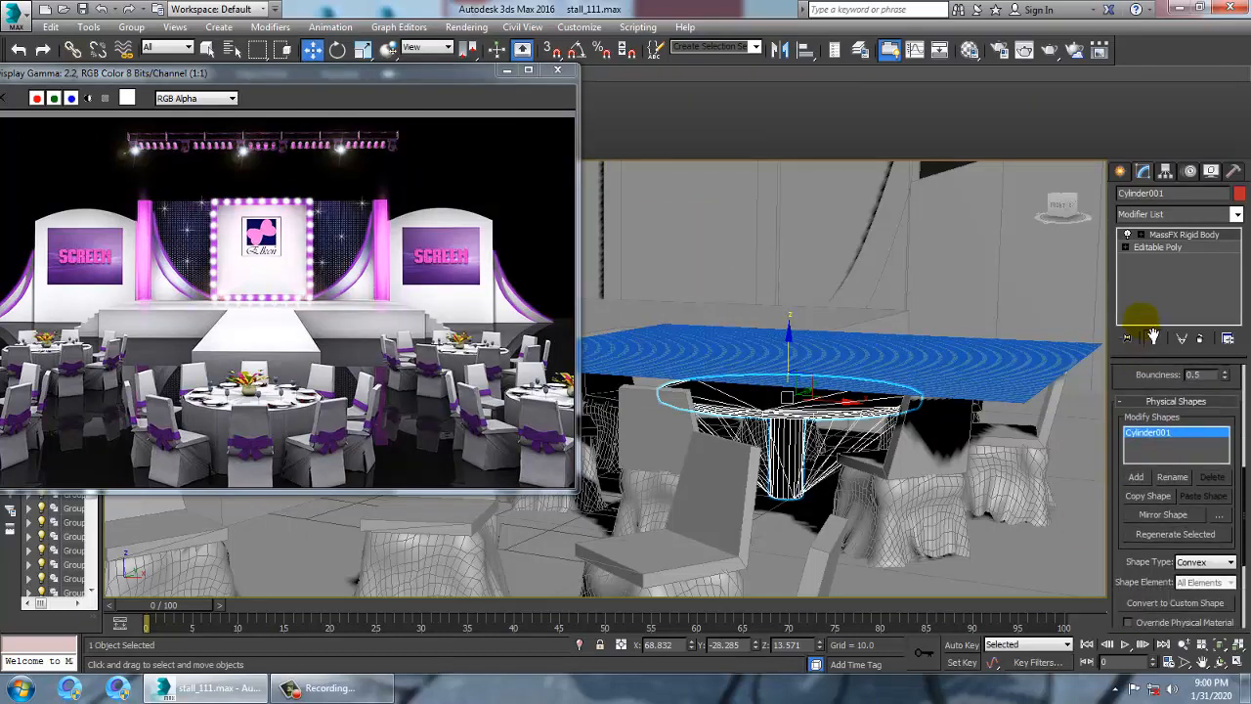
pyautogui.click(1194, 542)
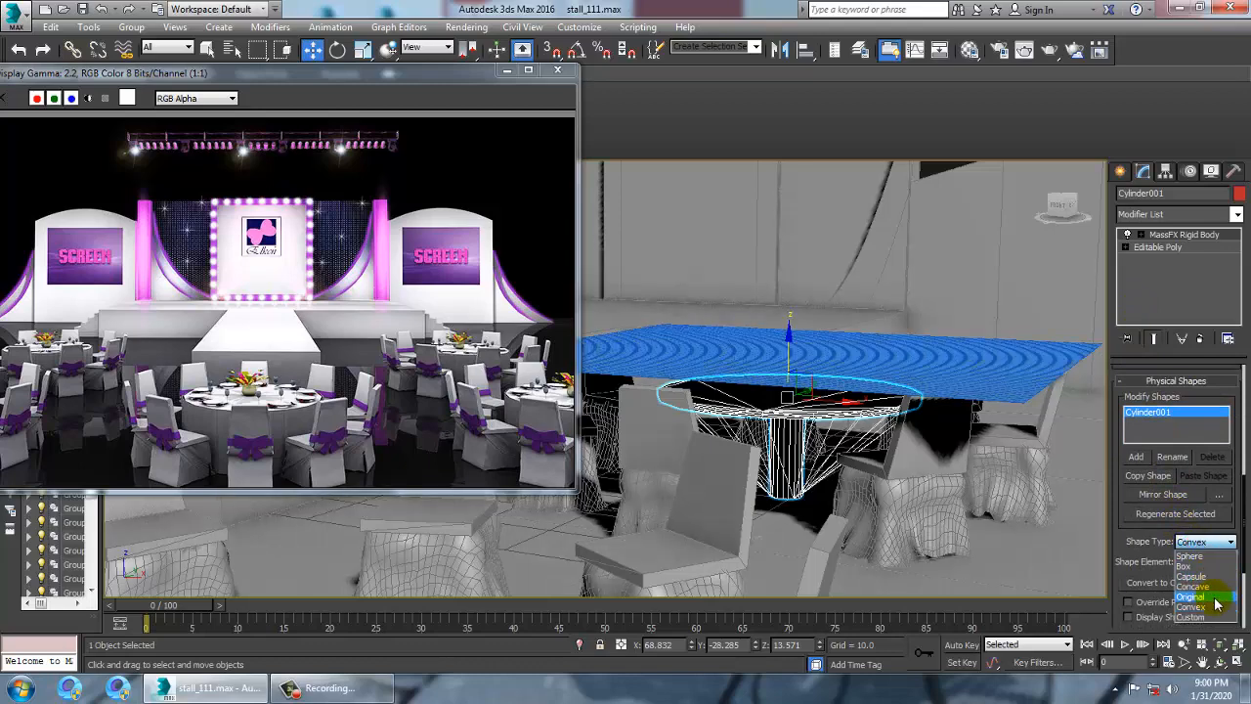
pyautogui.click(1215, 598)
# Play the MassFX simulation with the cloth plane selected to test how it drapes over the table
pyautogui.click(878, 370)
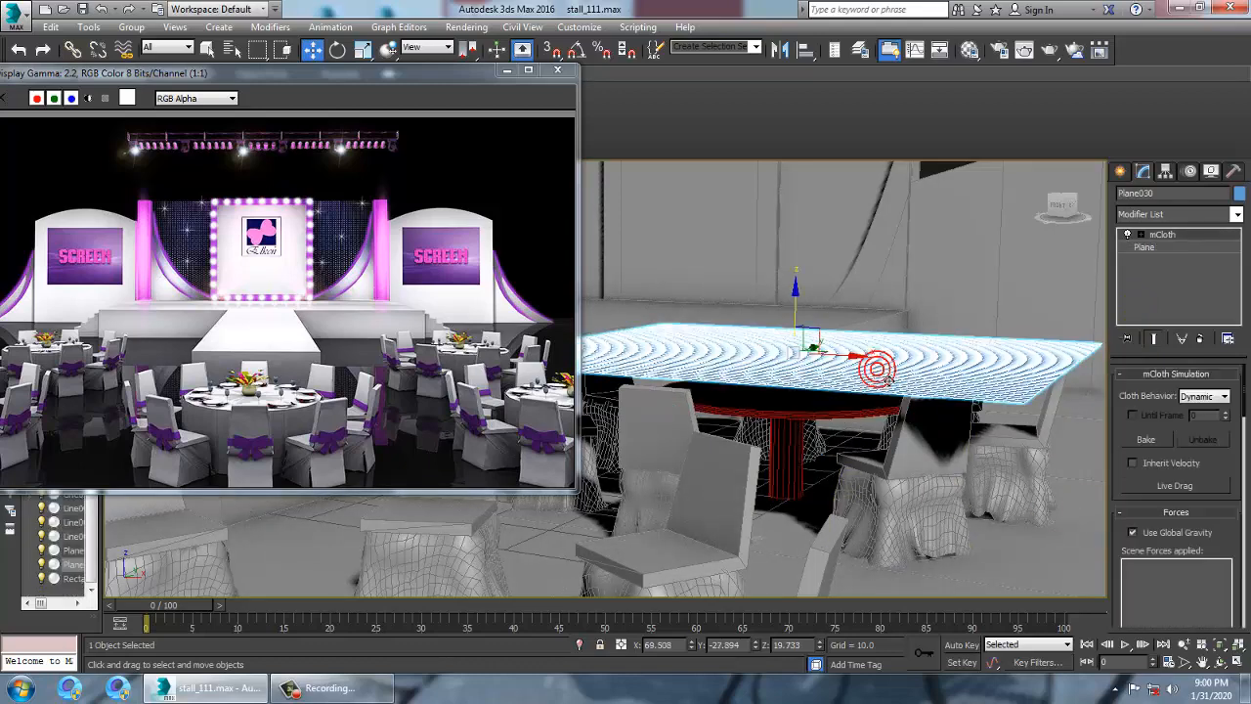
pyautogui.click(330, 26)
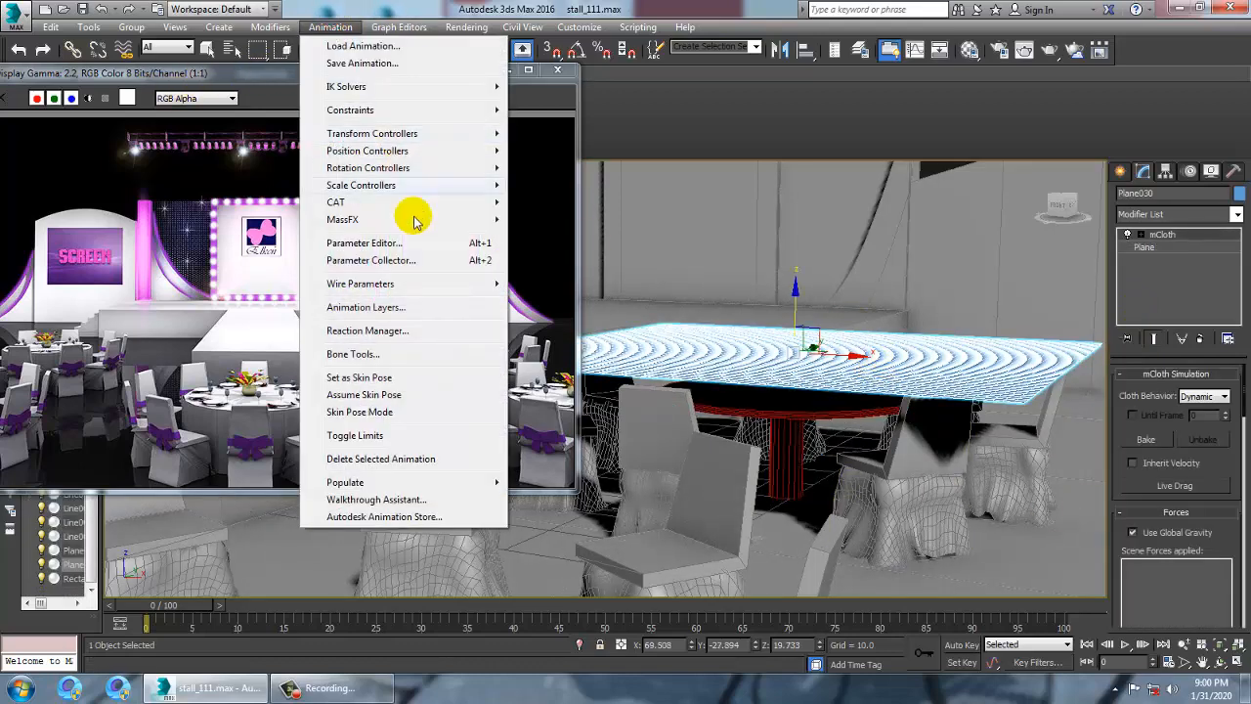
pyautogui.moveTo(496, 220)
pyautogui.moveTo(586, 271)
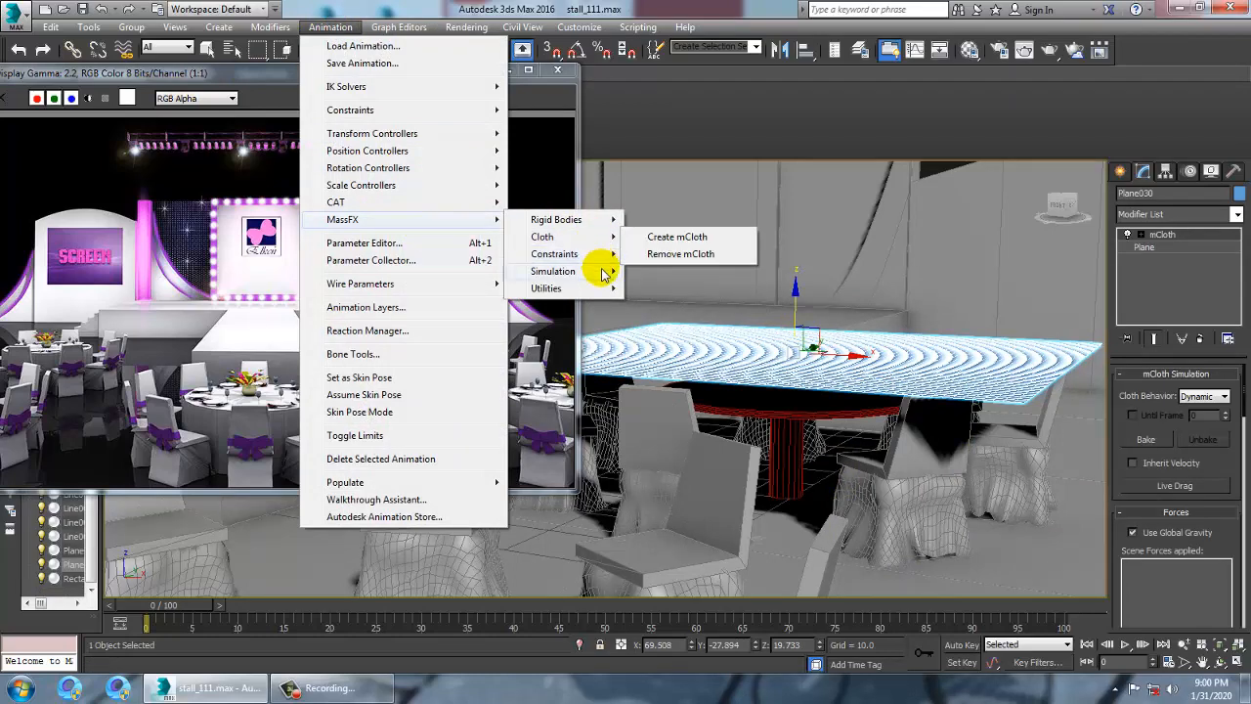
pyautogui.click(682, 272)
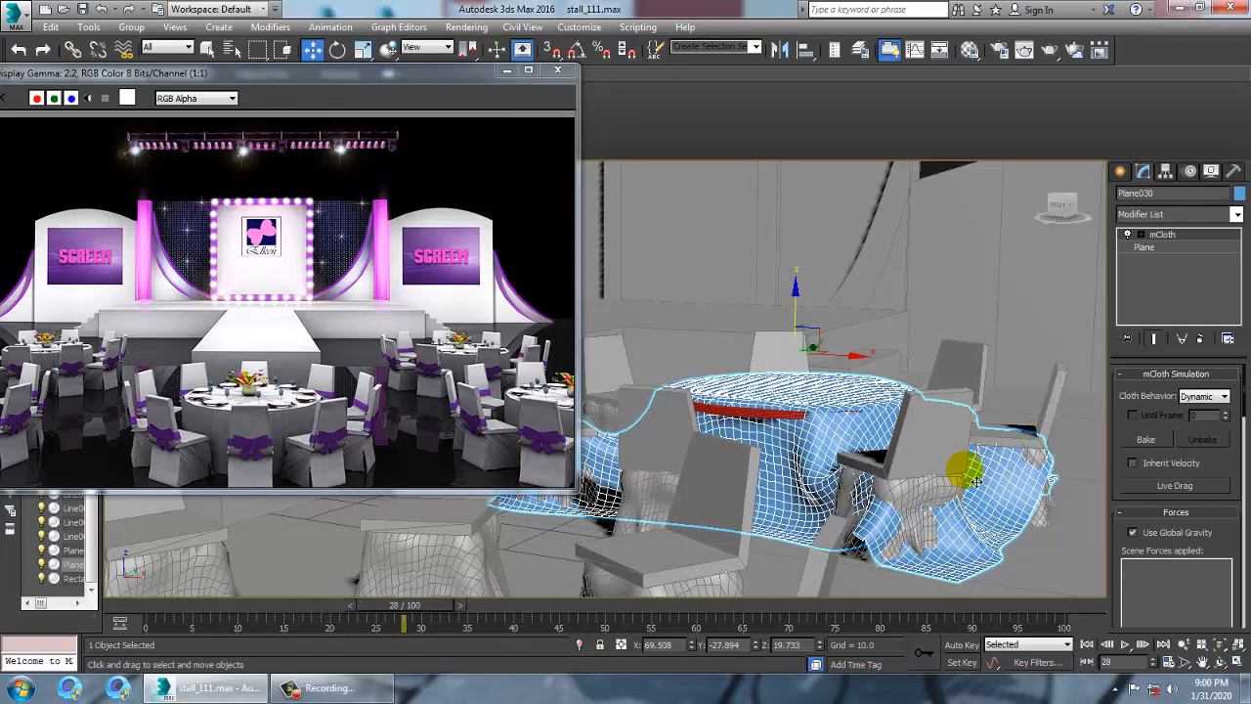
pyautogui.keyDown('alt'); pyautogui.moveTo(946, 444); pyautogui.dragTo(989, 485, button='middle'); pyautogui.keyUp('alt')
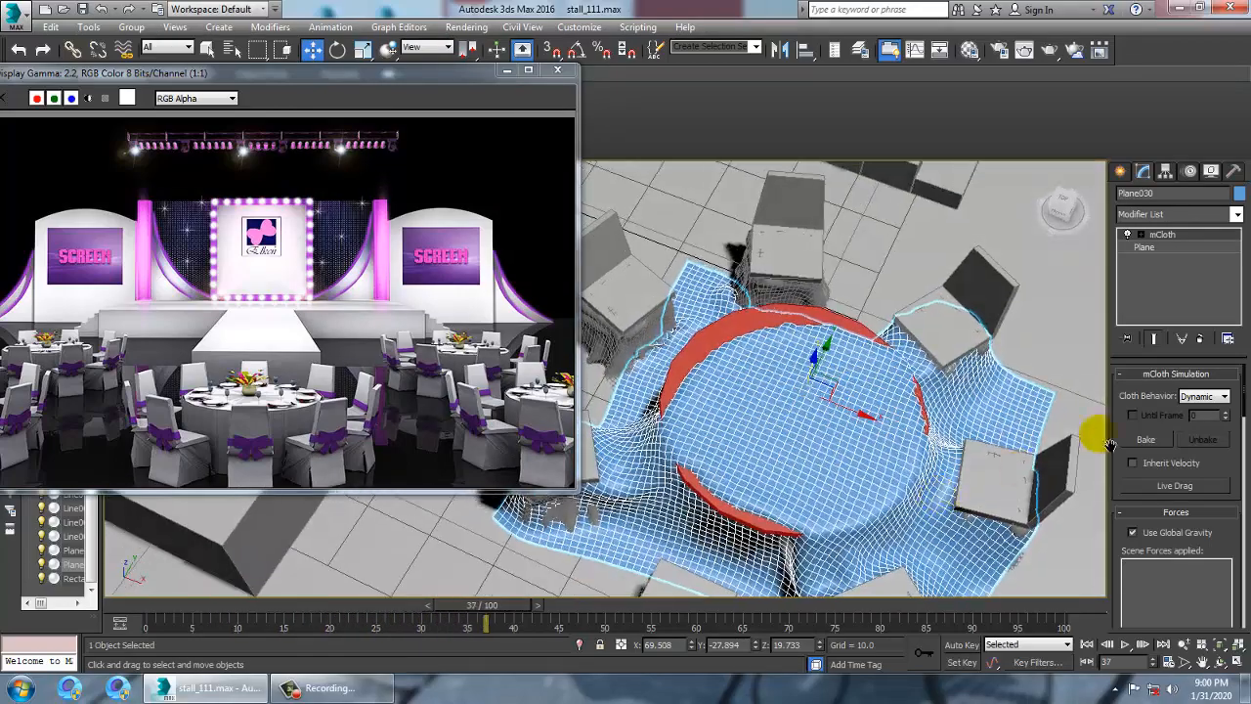
# Remove the mCloth modifier from the plane and scale the plane down slightly
pyautogui.click(1201, 339)
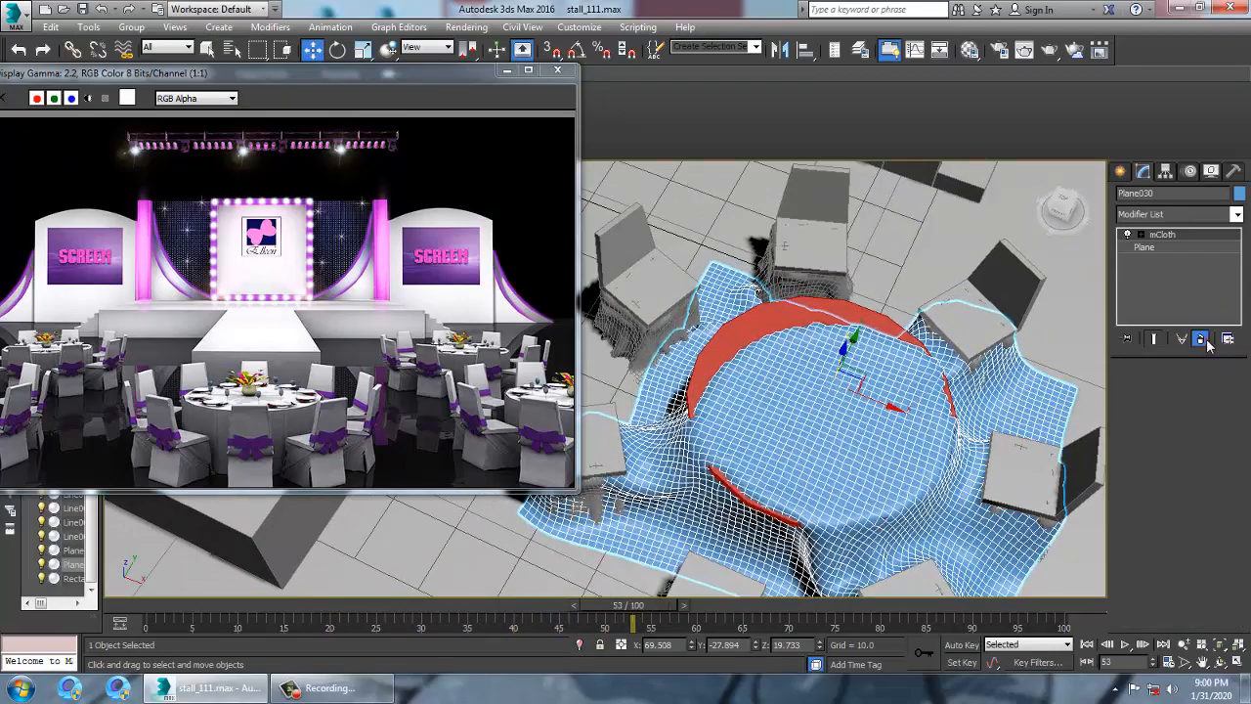
pyautogui.press('r')
pyautogui.keyDown('alt'); pyautogui.moveTo(849, 398); pyautogui.dragTo(834, 319, button='middle'); pyautogui.keyUp('alt')
pyautogui.moveTo(811, 352); pyautogui.dragTo(810, 344)
pyautogui.press('w')
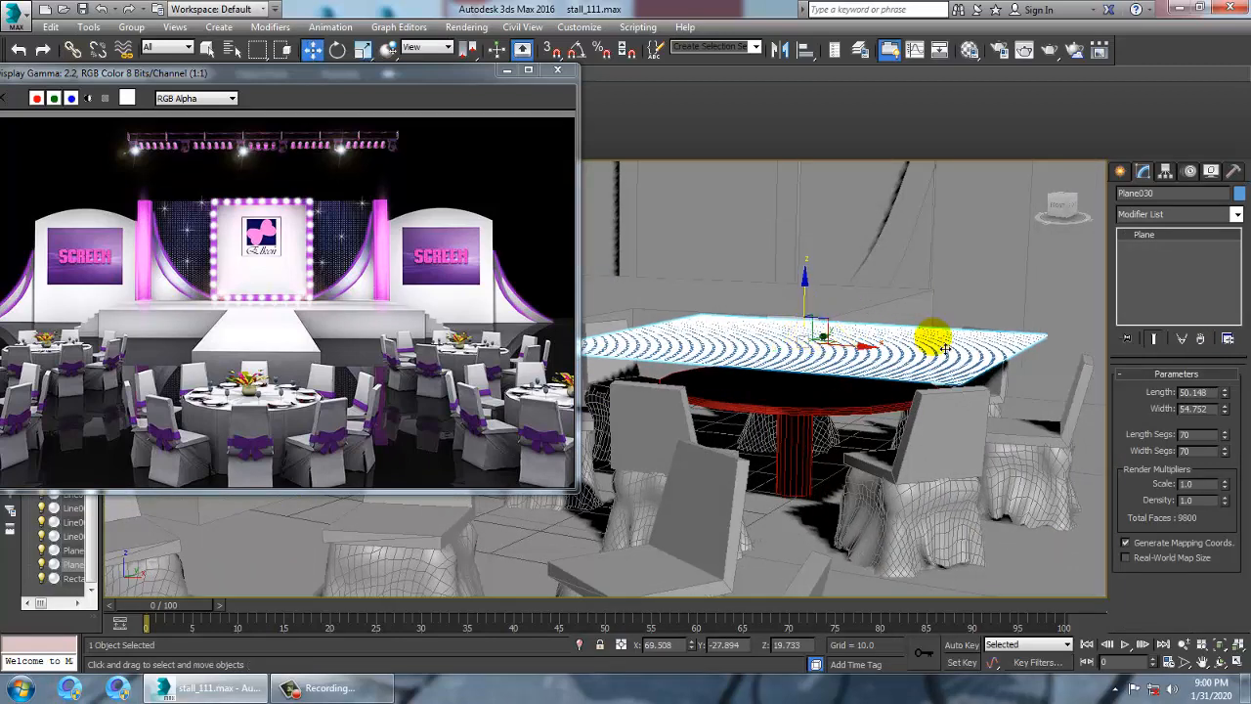
# Make the resized plane a MassFX mCloth object again
pyautogui.keyDown('alt'); pyautogui.moveTo(929, 377); pyautogui.dragTo(954, 362, button='middle'); pyautogui.keyUp('alt')
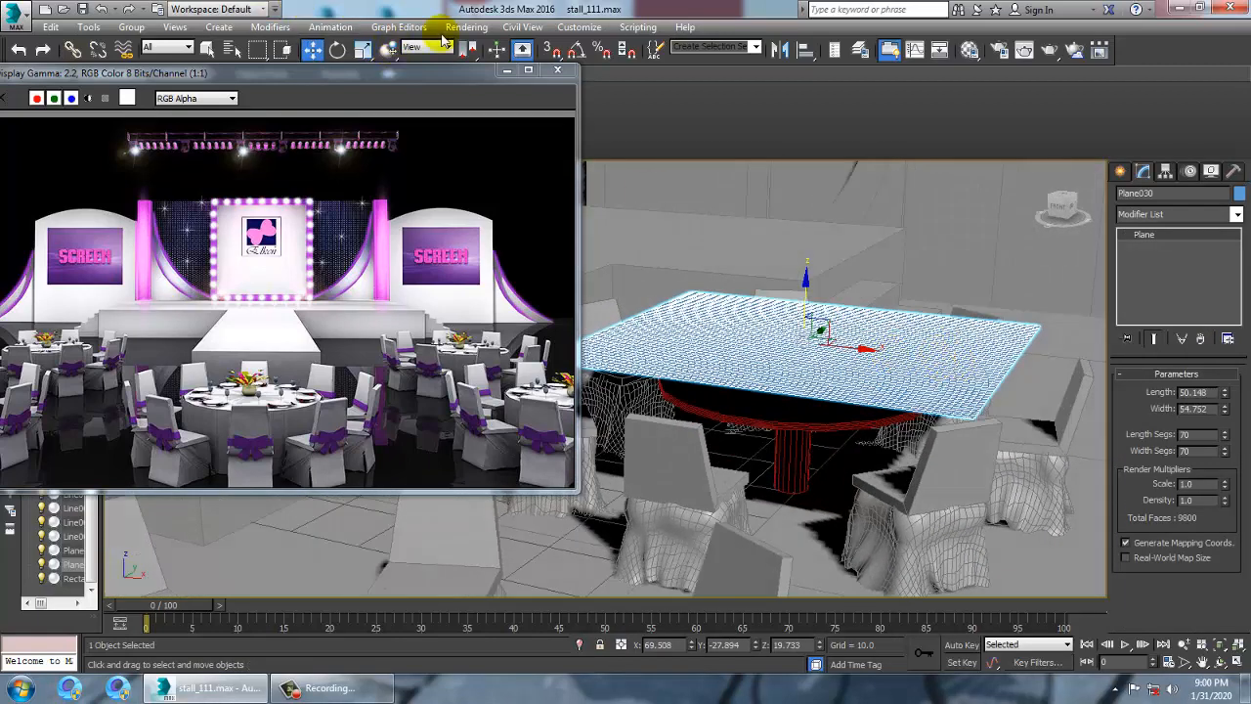
pyautogui.click(330, 27)
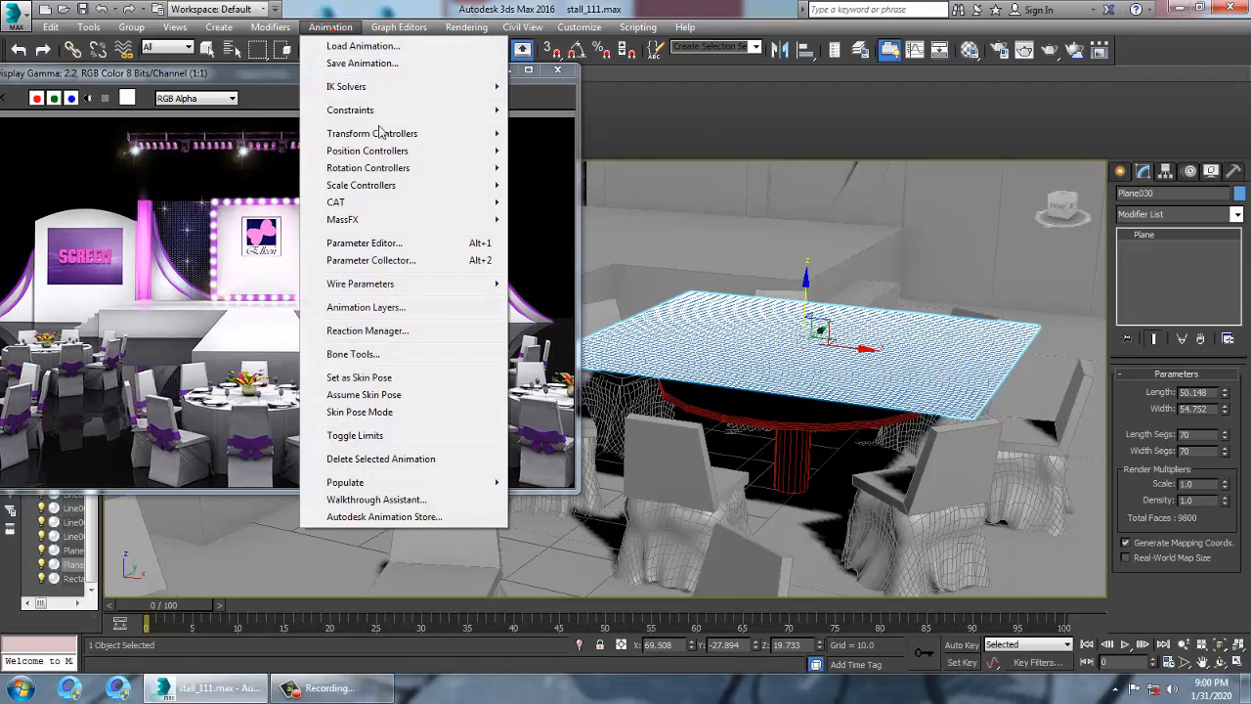
pyautogui.moveTo(399, 217)
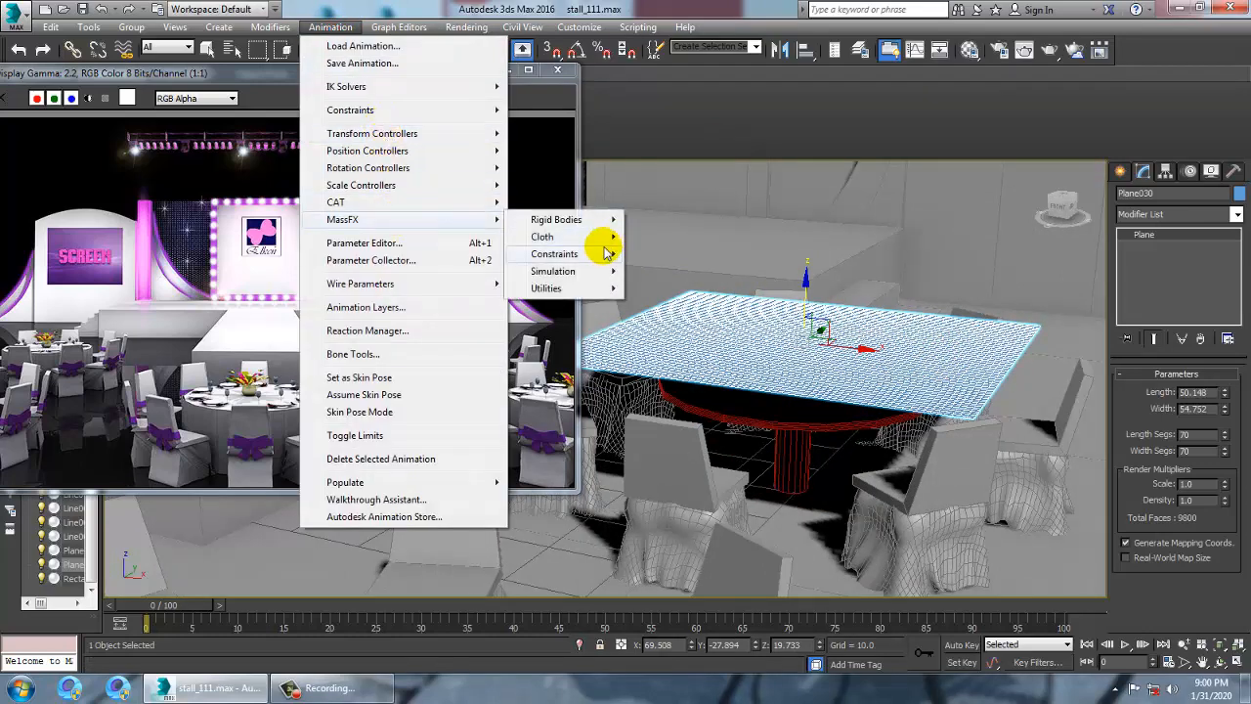
pyautogui.moveTo(606, 237)
pyautogui.click(718, 237)
# Bake the MassFX simulation of the cloth and cancel the bake at about frame 18
pyautogui.click(325, 28)
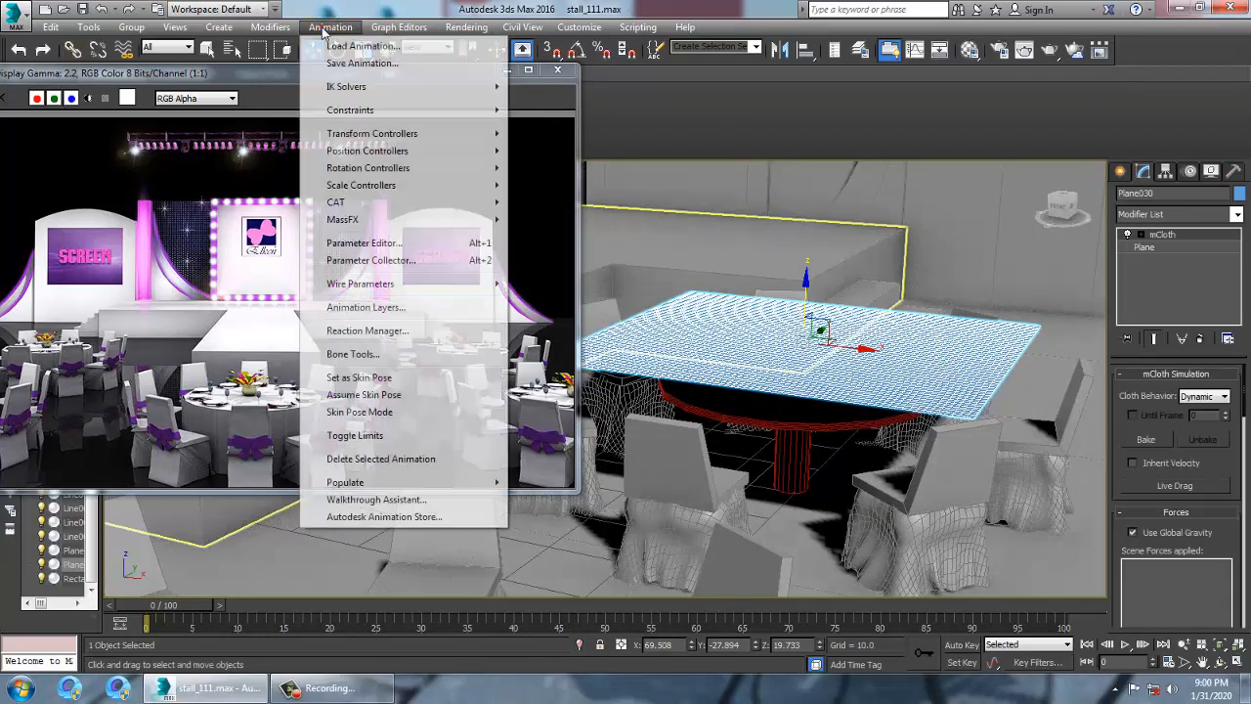
pyautogui.moveTo(417, 221)
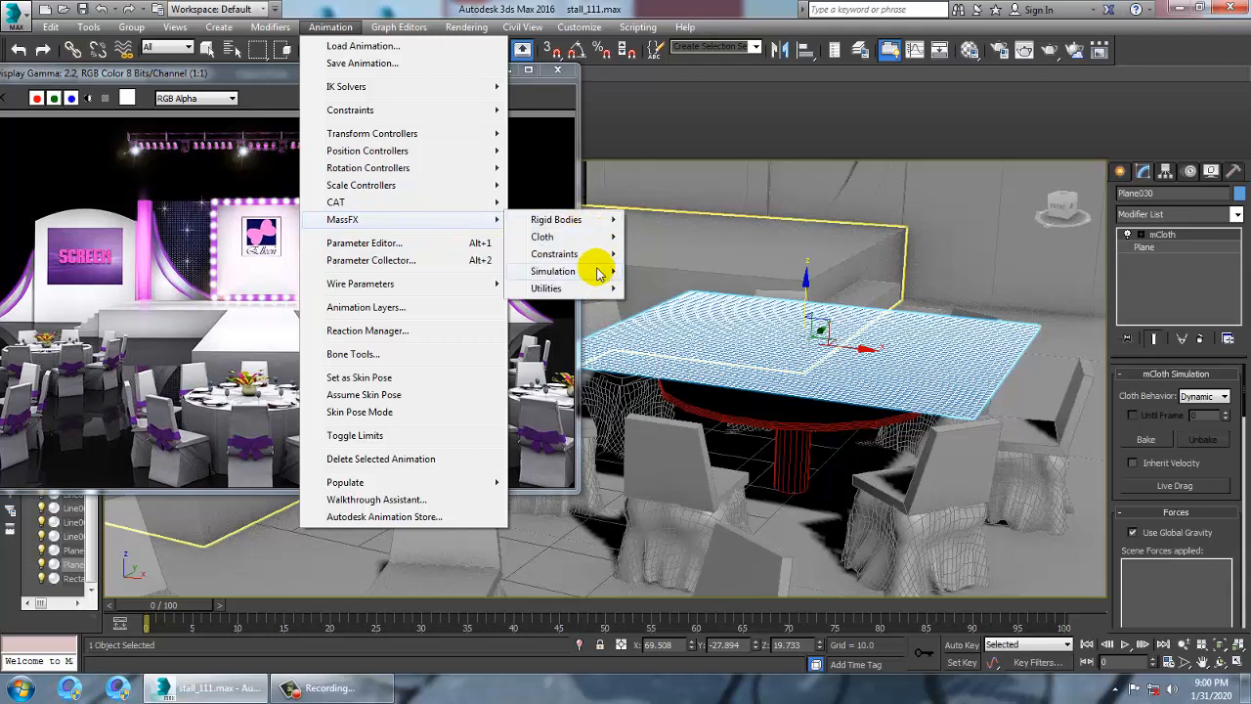
pyautogui.moveTo(599, 272)
pyautogui.click(732, 333)
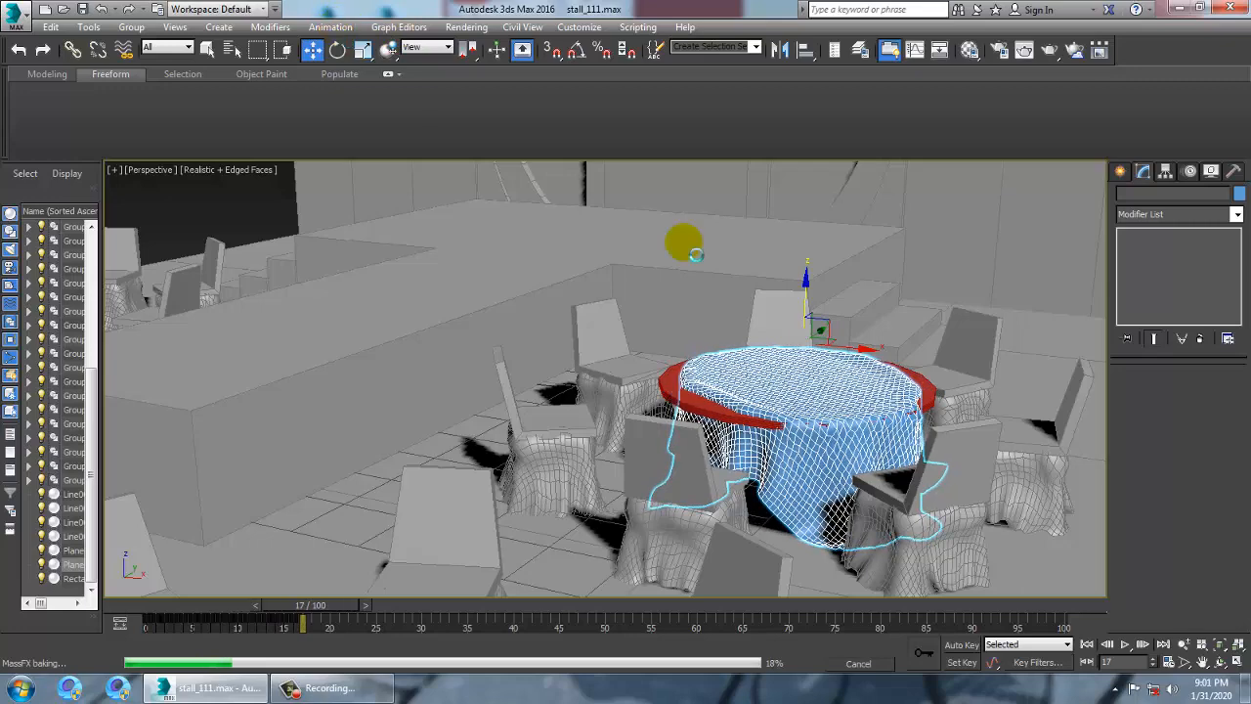
pyautogui.click(864, 664)
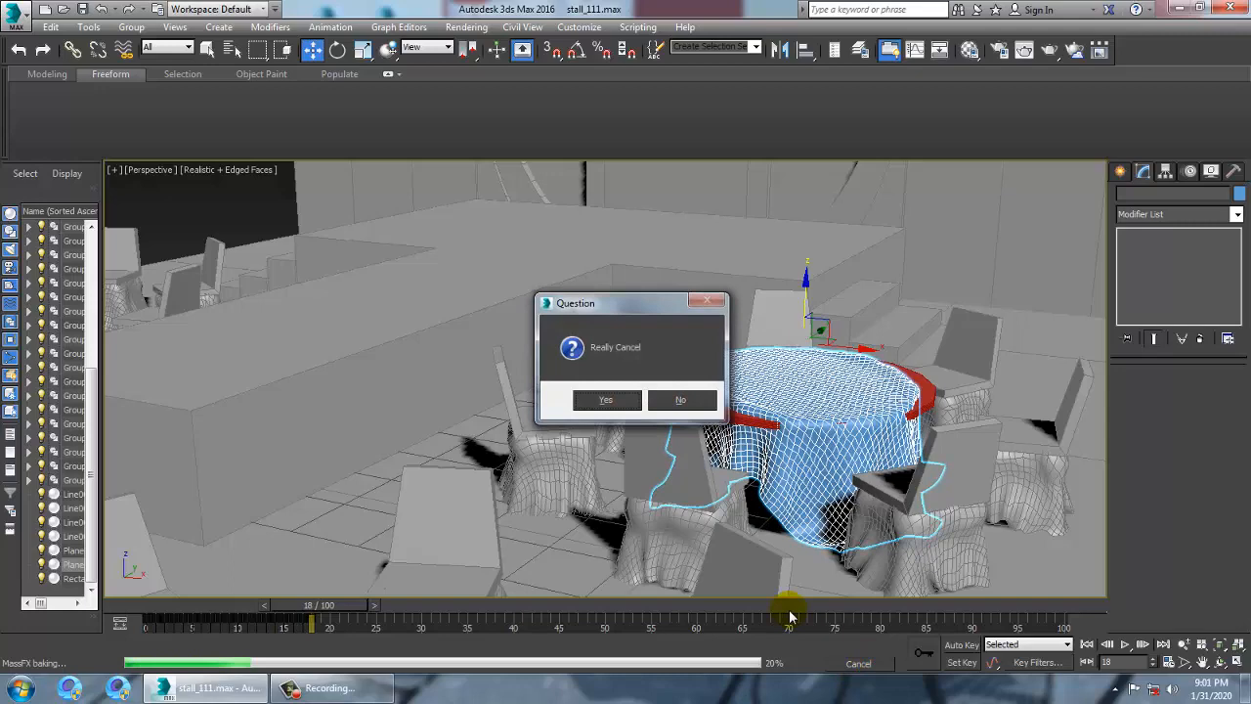
pyautogui.click(615, 400)
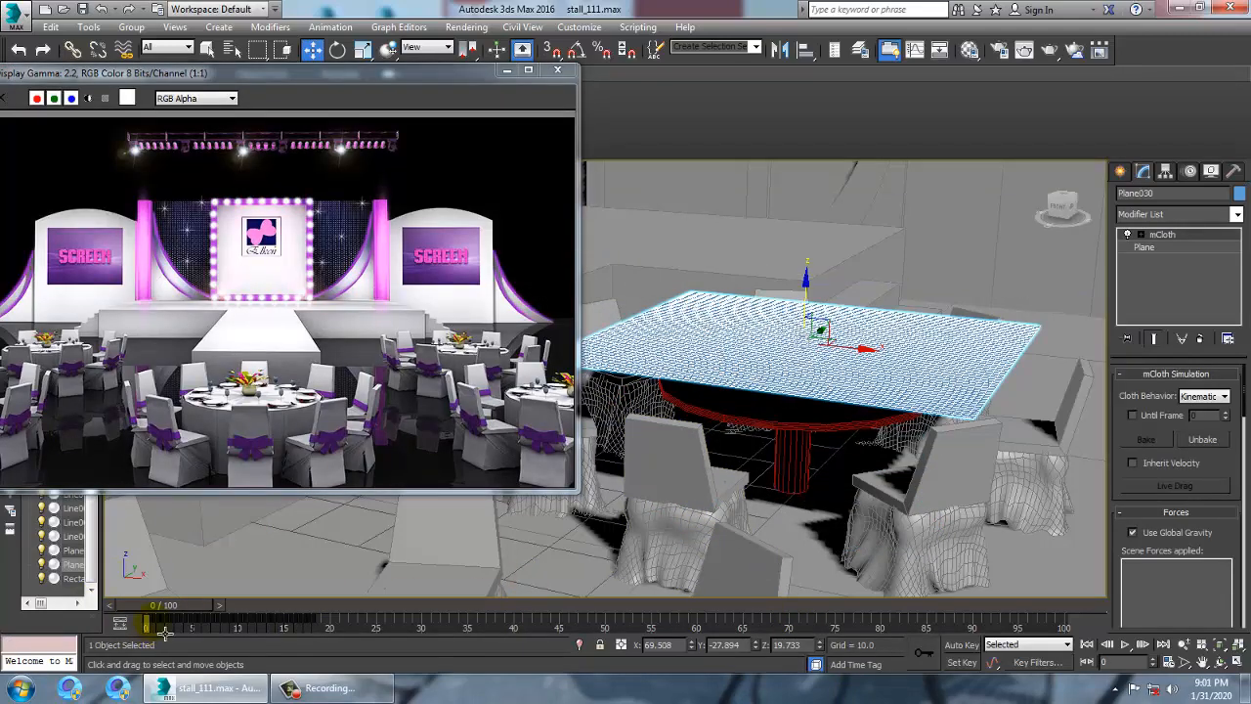
# Go to frame 8 of the baked drape and convert the tablecloth to an editable poly
pyautogui.moveTo(155, 610); pyautogui.dragTo(226, 608)
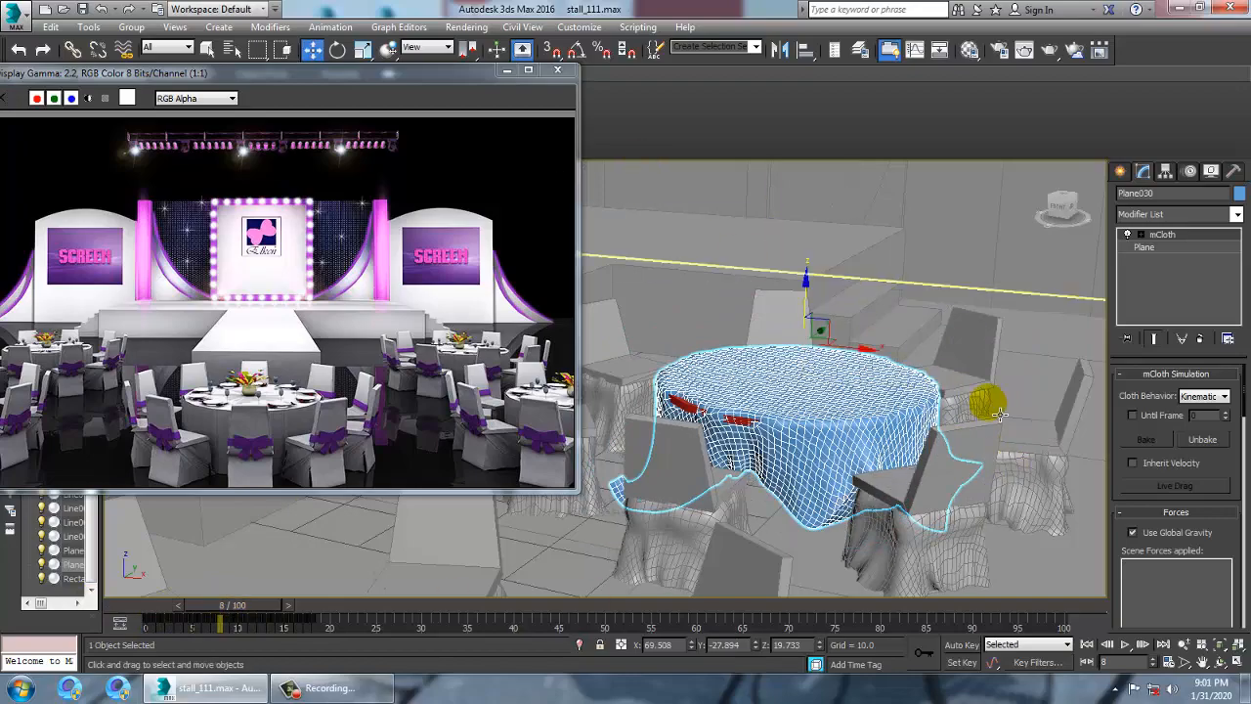
pyautogui.keyDown('alt'); pyautogui.moveTo(924, 389); pyautogui.dragTo(871, 417); pyautogui.keyUp('alt')
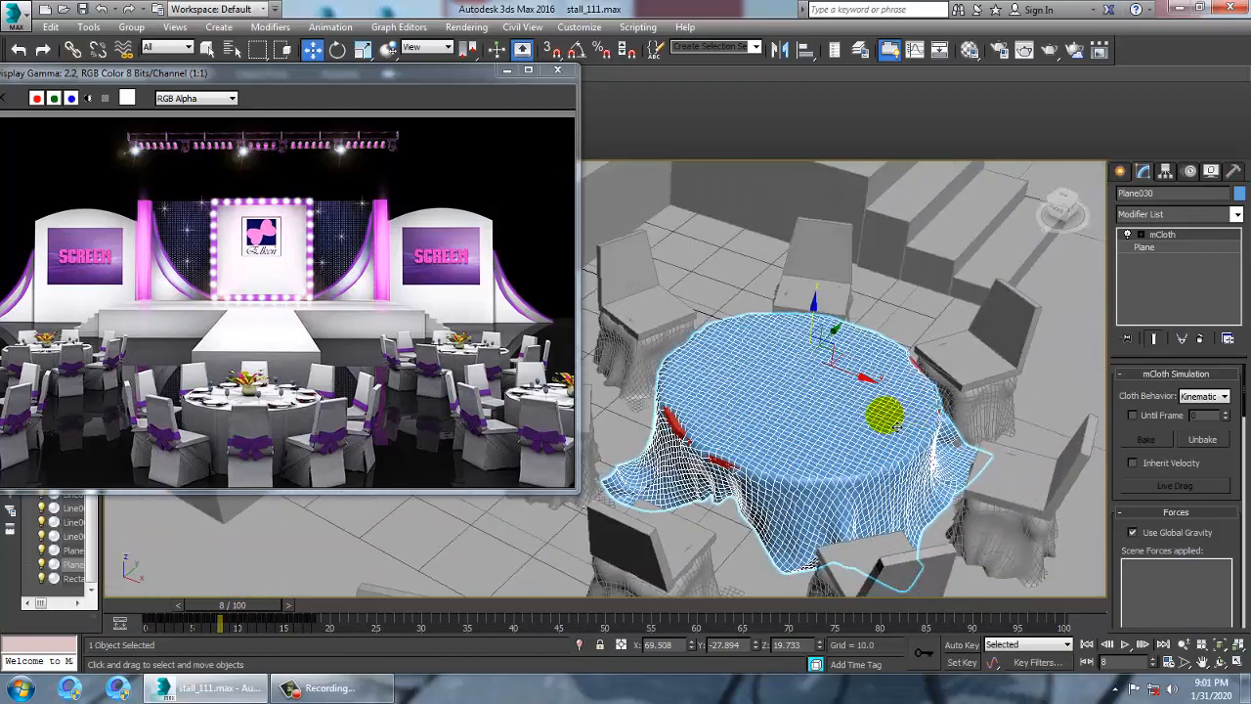
pyautogui.rightClick(880, 408)
pyautogui.moveTo(1040, 569)
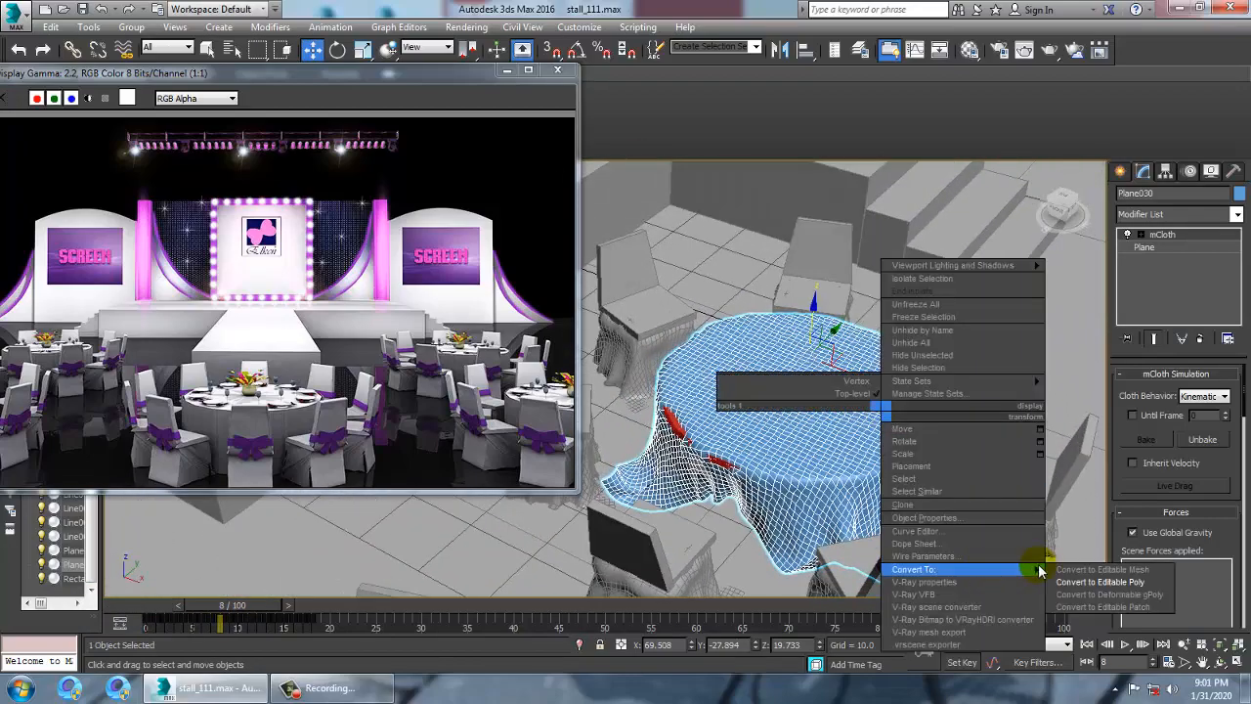
pyautogui.click(1101, 582)
# Move the reference render aside and push the tablecloth outward with the Push/Pull brush where the table edge pokes through
pyautogui.moveTo(358, 73); pyautogui.dragTo(223, 110)
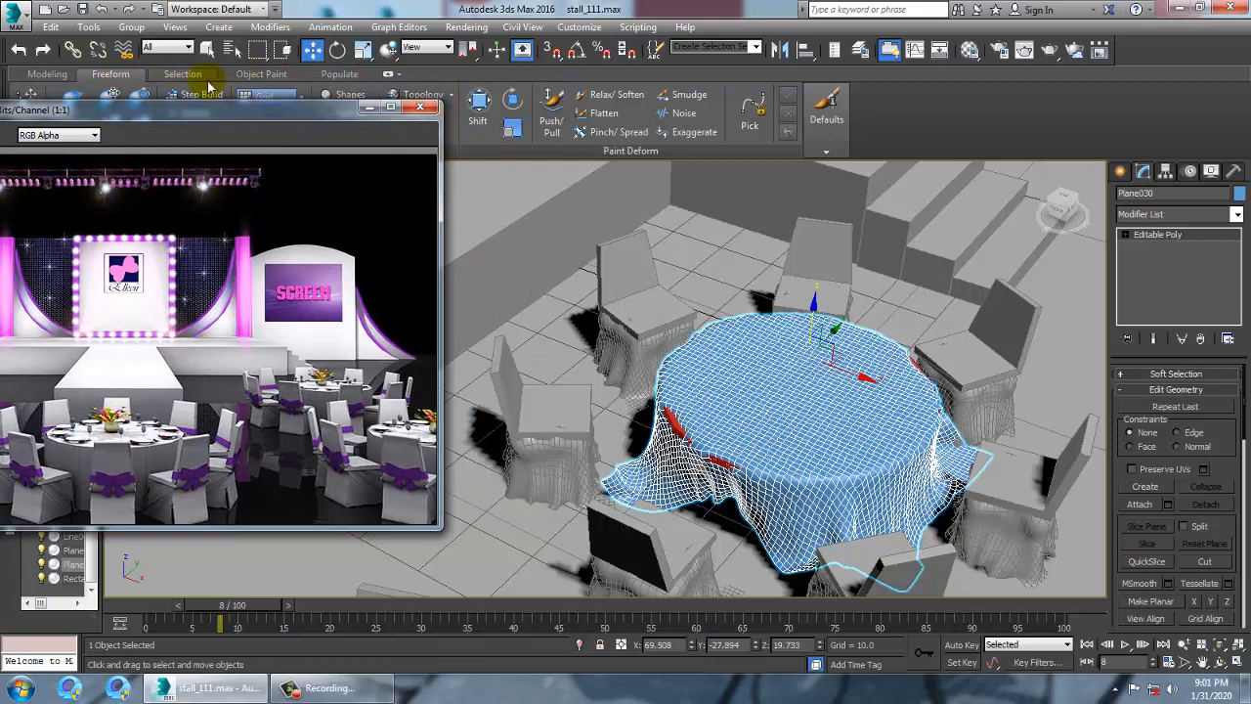
pyautogui.moveTo(270, 128); pyautogui.dragTo(240, 212)
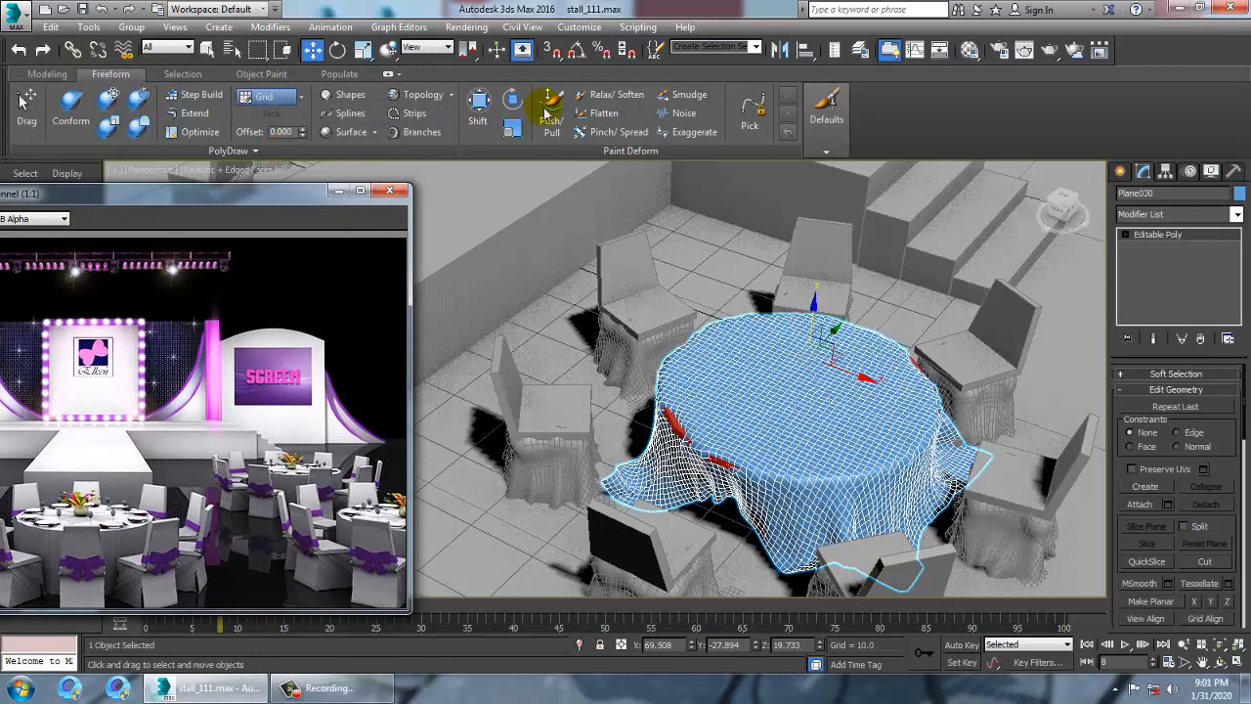
pyautogui.click(550, 110)
pyautogui.keyDown('alt'); pyautogui.moveTo(684, 421); pyautogui.dragTo(740, 475, button='middle'); pyautogui.keyUp('alt')
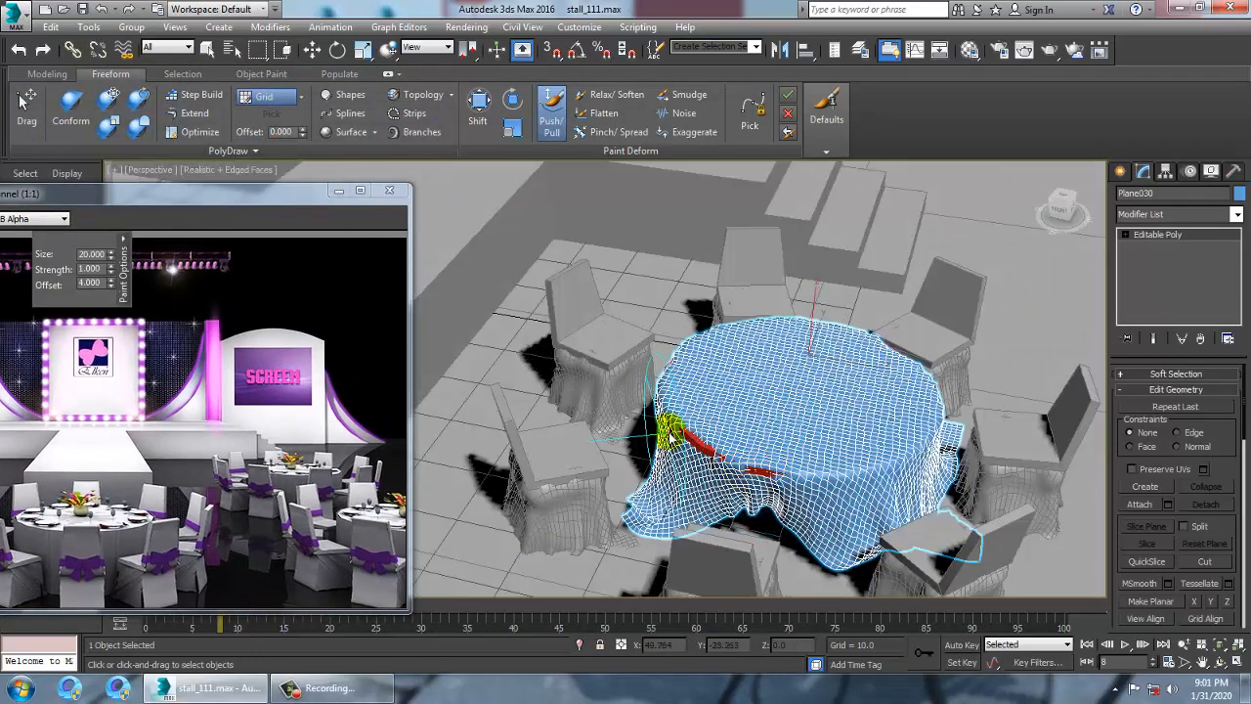
pyautogui.moveTo(721, 447)
pyautogui.mouseDown()
pyautogui.moveTo(752, 454)
pyautogui.moveTo(719, 449)
pyautogui.mouseUp()
pyautogui.moveTo(718, 449)
pyautogui.keyDown('alt'); pyautogui.mouseDown(button='middle')
pyautogui.moveTo(924, 415)
pyautogui.moveTo(904, 420)
pyautogui.moveTo(876, 401)
pyautogui.mouseUp(button='middle'); pyautogui.keyUp('alt')
pyautogui.keyDown('alt'); pyautogui.moveTo(721, 335); pyautogui.dragTo(773, 293, button='middle'); pyautogui.keyUp('alt')
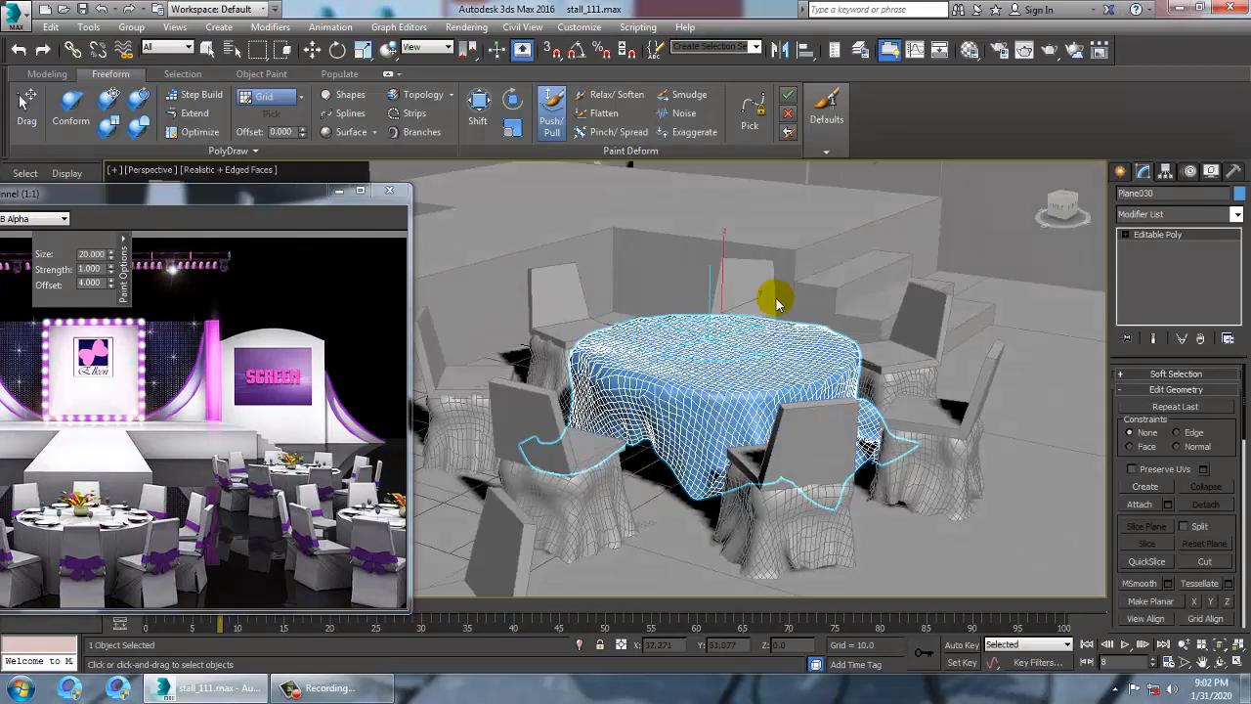
# Pull the tablecloth's overhanging hem between the front chairs toward the table with the Shift brush
pyautogui.click(478, 114)
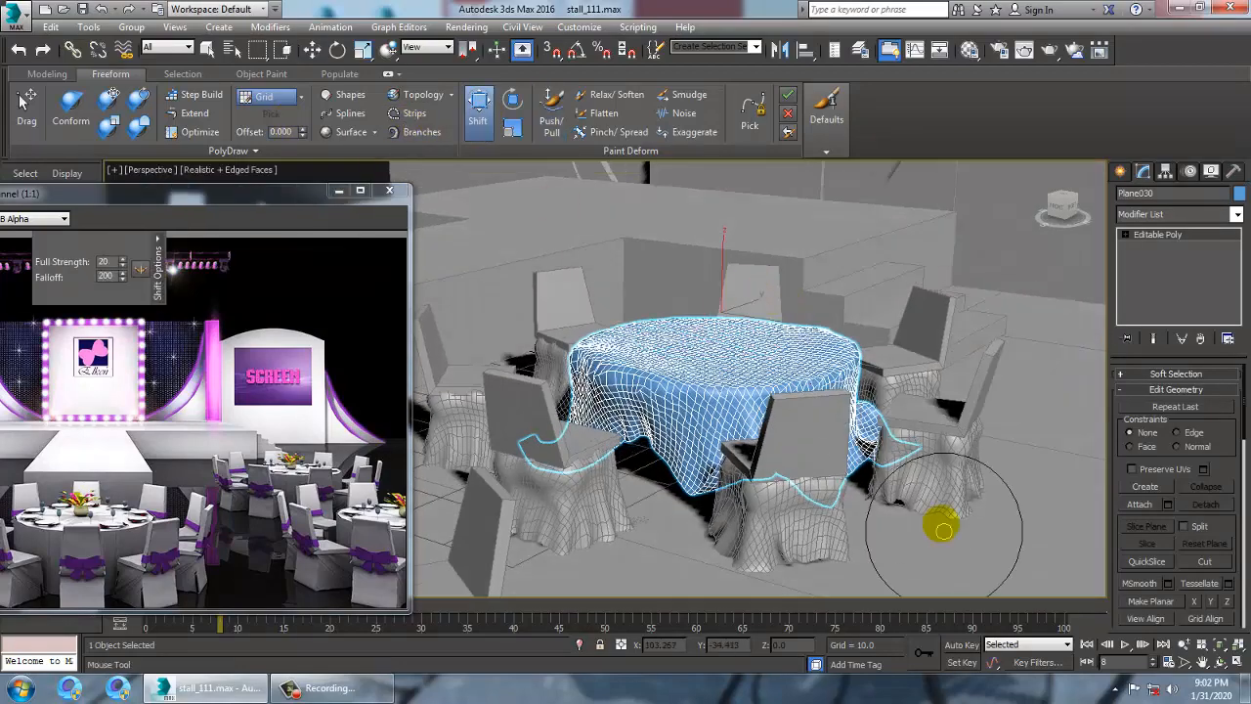
pyautogui.keyDown('alt'); pyautogui.moveTo(936, 516); pyautogui.dragTo(874, 492, button='middle'); pyautogui.keyUp('alt')
pyautogui.moveTo(873, 457); pyautogui.dragTo(866, 458)
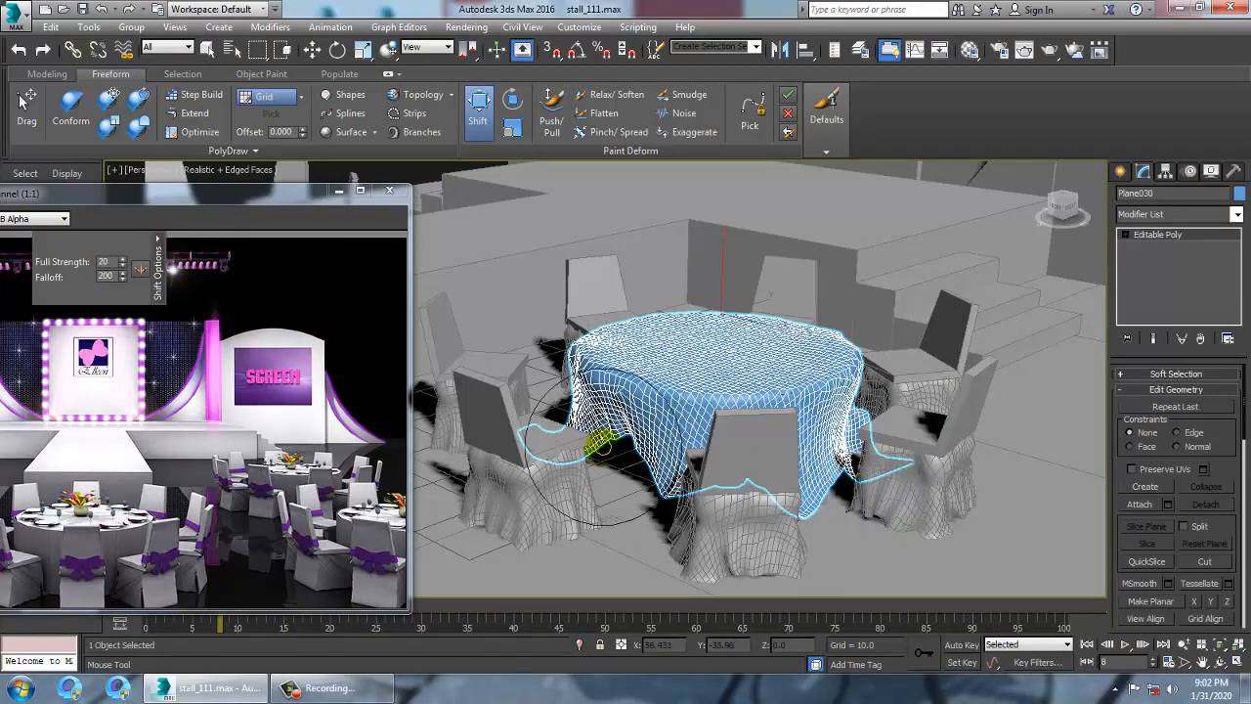
pyautogui.moveTo(632, 430); pyautogui.dragTo(630, 456)
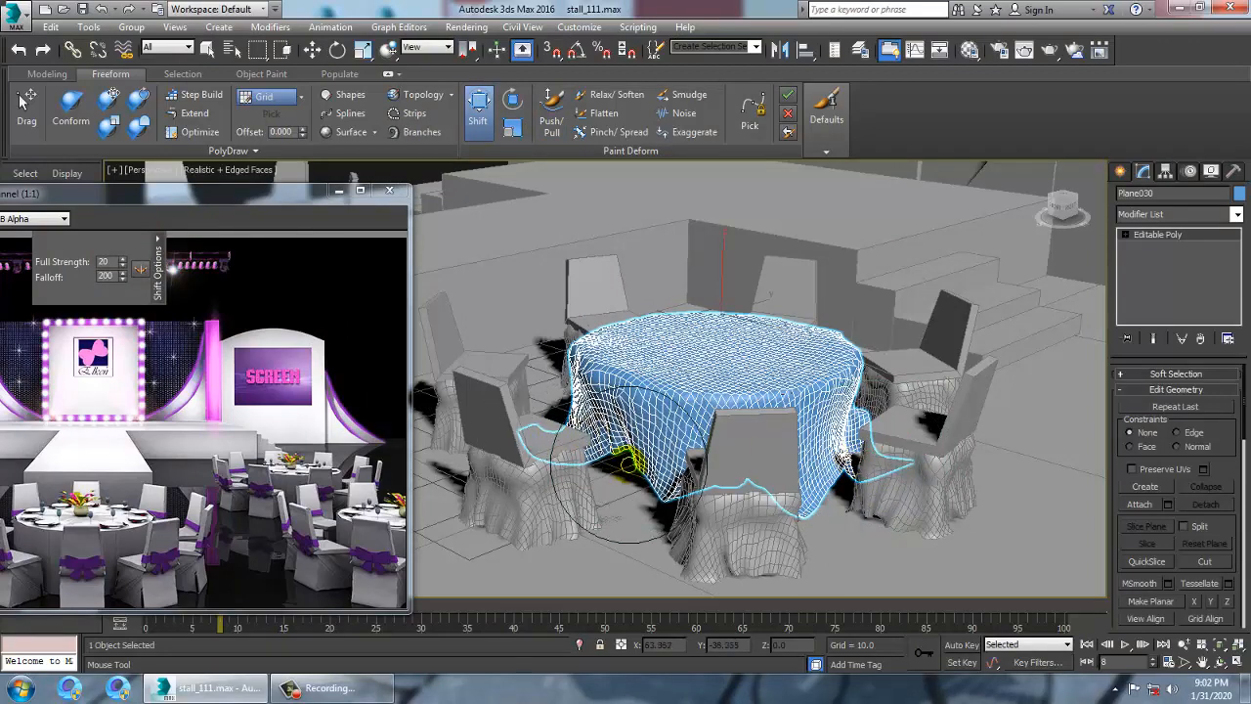
pyautogui.keyDown('alt'); pyautogui.moveTo(656, 427); pyautogui.dragTo(759, 438, button='middle'); pyautogui.keyUp('alt')
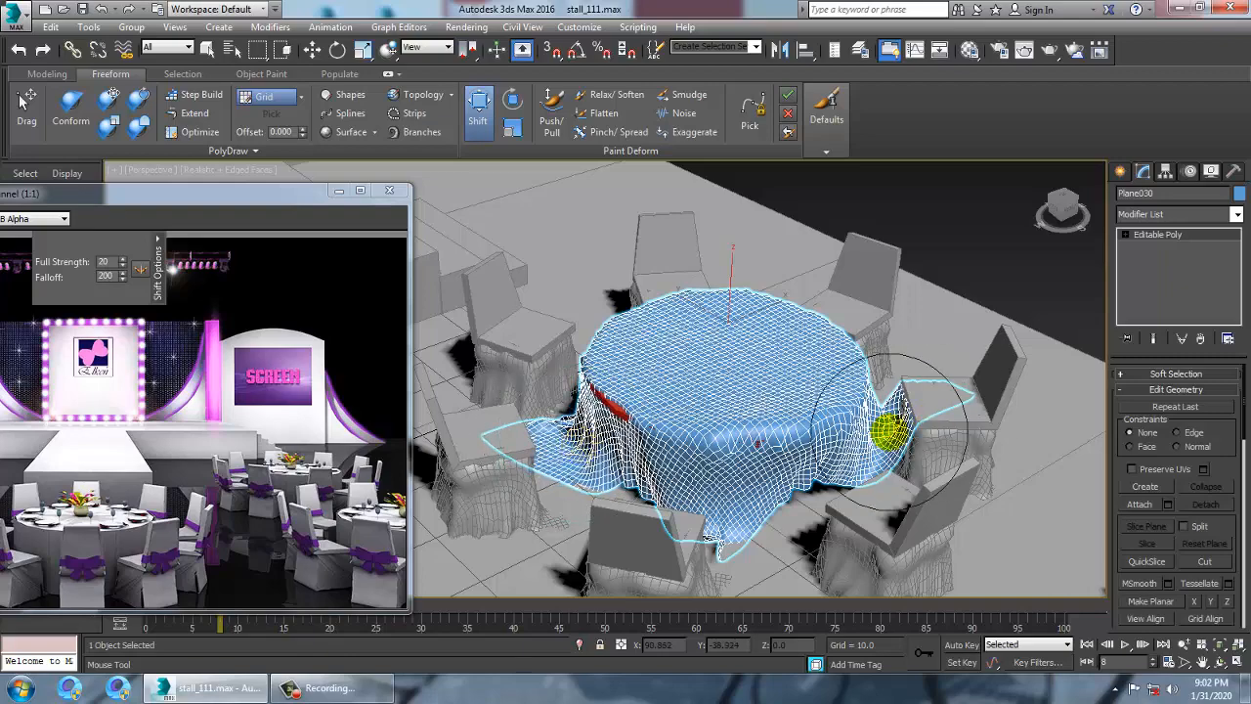
# Work around the table with the Shift brush, drawing the protruding cloth corners away from the chairs
pyautogui.moveTo(997, 469)
pyautogui.keyDown('alt'); pyautogui.mouseDown(button='middle')
pyautogui.moveTo(784, 397)
pyautogui.moveTo(581, 400)
pyautogui.moveTo(484, 436)
pyautogui.mouseUp(button='middle'); pyautogui.keyUp('alt')
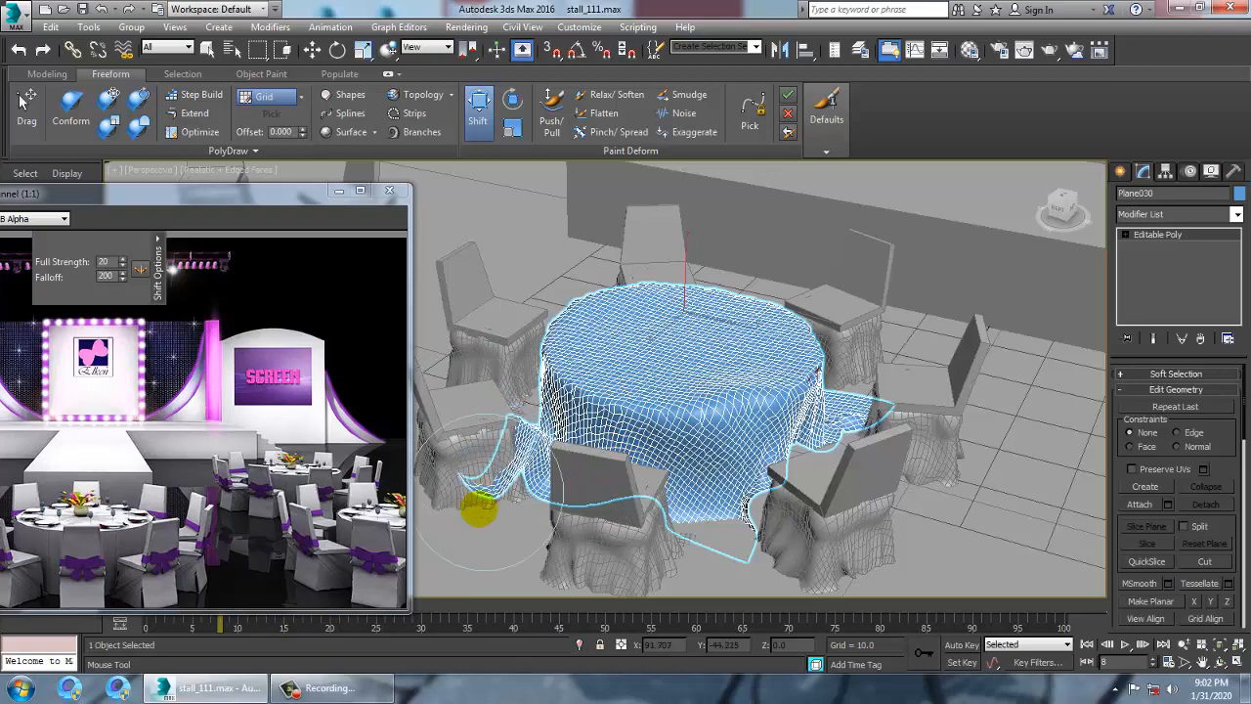
pyautogui.keyDown('alt'); pyautogui.moveTo(508, 503); pyautogui.dragTo(500, 437, button='middle'); pyautogui.keyUp('alt')
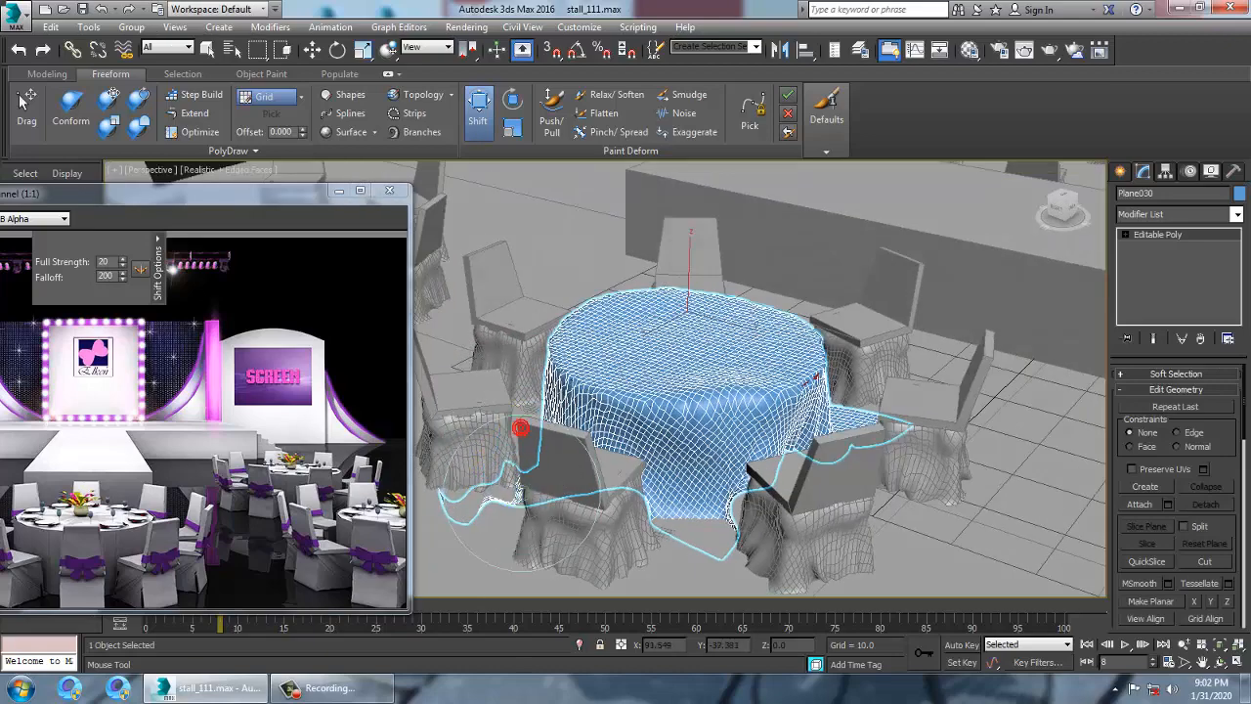
pyautogui.keyDown('alt'); pyautogui.moveTo(565, 460); pyautogui.dragTo(461, 515, button='middle'); pyautogui.keyUp('alt')
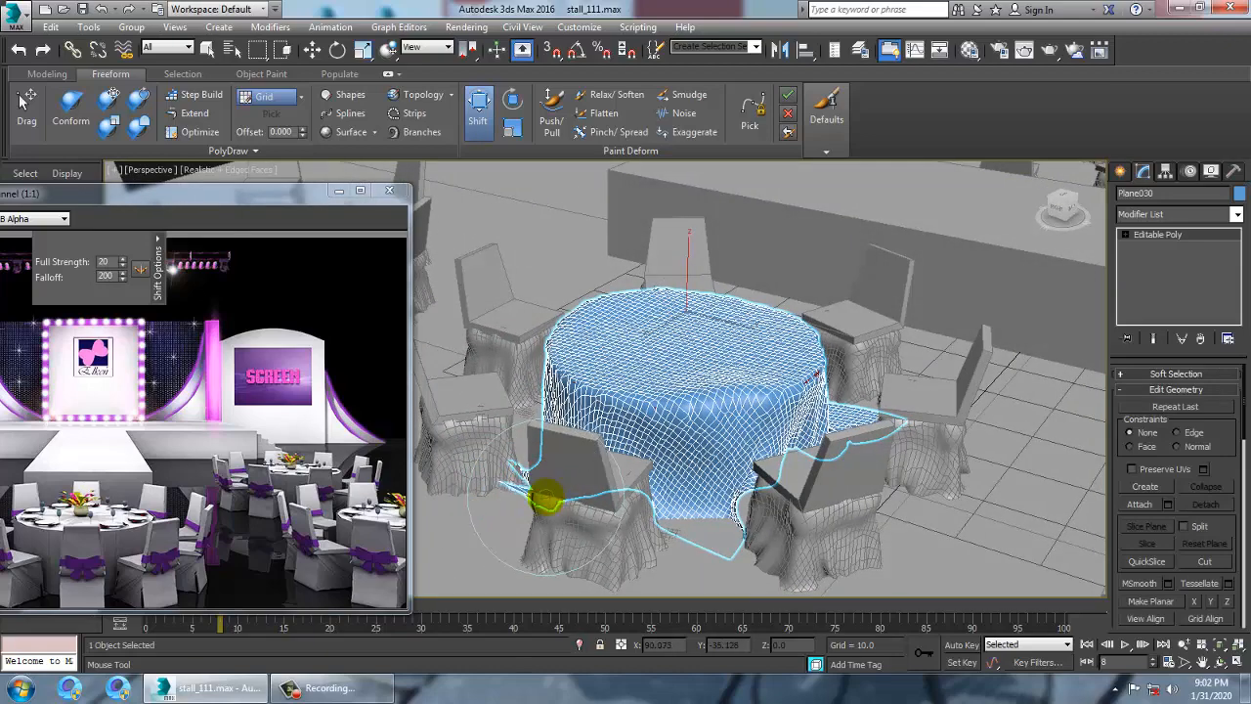
pyautogui.moveTo(545, 500)
pyautogui.keyDown('alt'); pyautogui.mouseDown(button='middle')
pyautogui.moveTo(827, 460)
pyautogui.moveTo(785, 440)
pyautogui.moveTo(728, 483)
pyautogui.mouseUp(button='middle'); pyautogui.keyUp('alt')
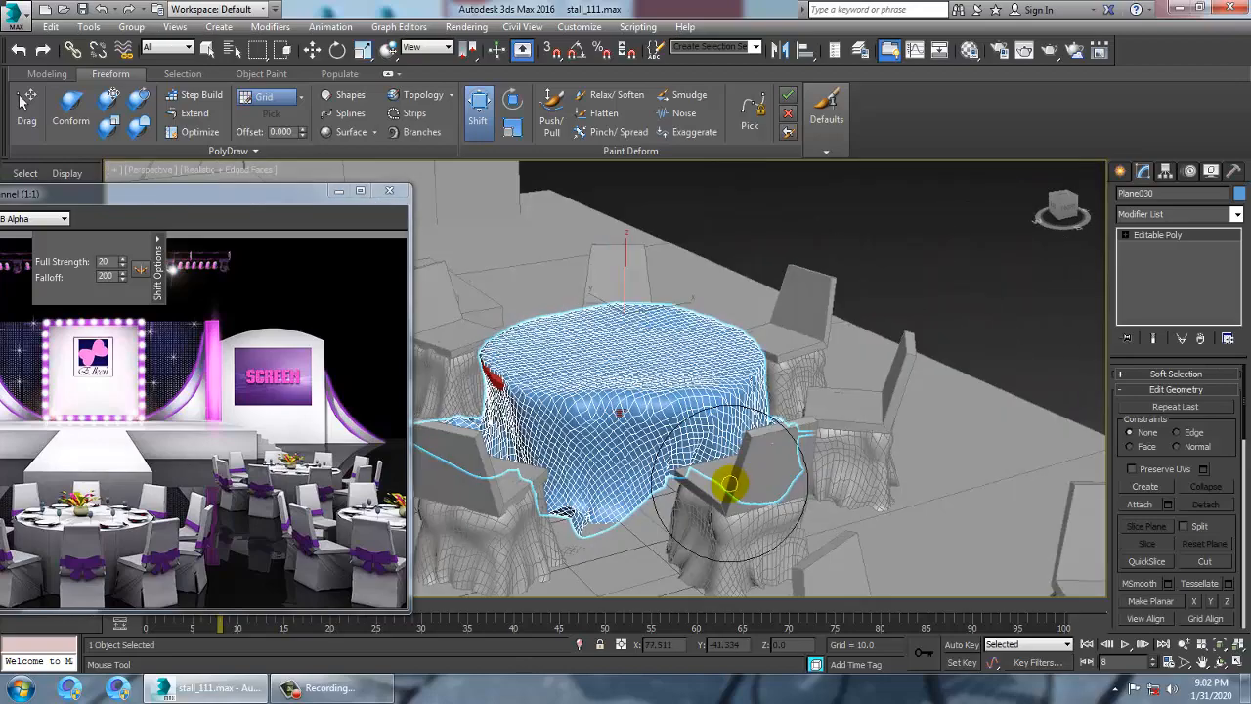
pyautogui.moveTo(502, 441)
pyautogui.keyDown('alt'); pyautogui.mouseDown(button='middle')
pyautogui.moveTo(573, 433)
pyautogui.moveTo(528, 428)
pyautogui.moveTo(665, 425)
pyautogui.moveTo(720, 475)
pyautogui.moveTo(788, 480)
pyautogui.moveTo(854, 516)
pyautogui.mouseUp(button='middle'); pyautogui.keyUp('alt')
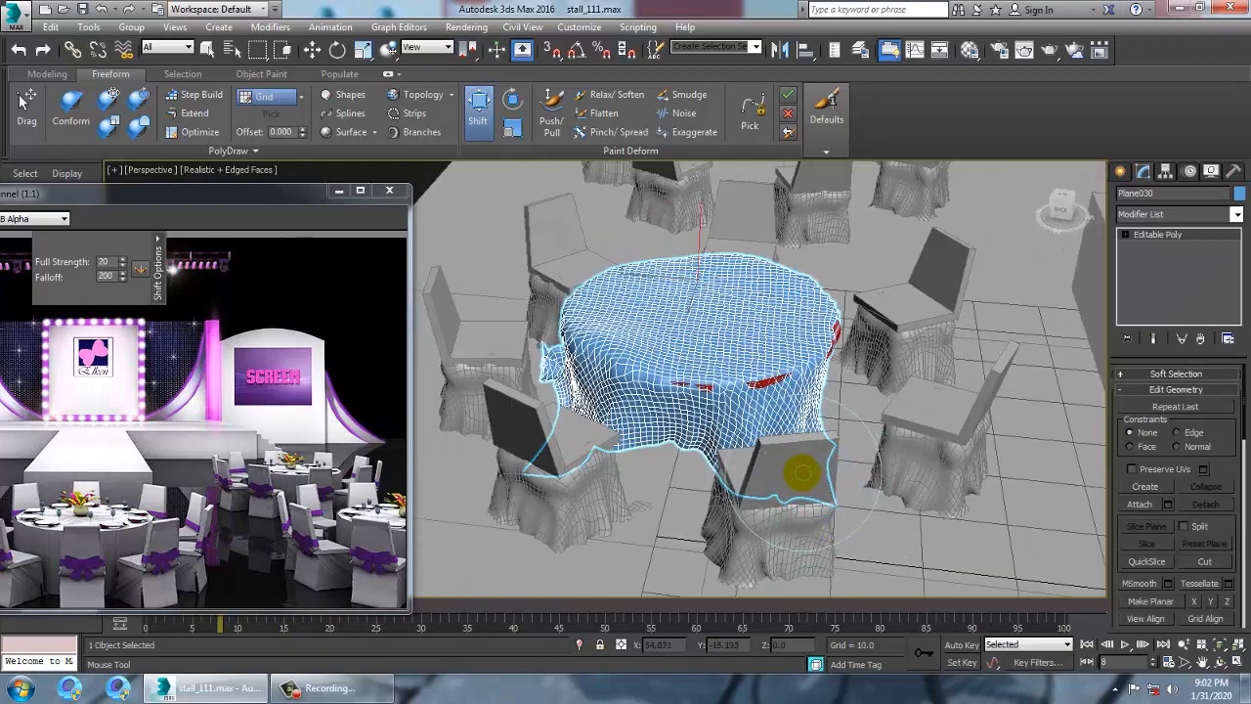
pyautogui.moveTo(792, 466)
pyautogui.keyDown('alt'); pyautogui.mouseDown(button='middle')
pyautogui.moveTo(715, 420)
pyautogui.moveTo(721, 446)
pyautogui.moveTo(589, 436)
pyautogui.mouseUp(button='middle'); pyautogui.keyUp('alt')
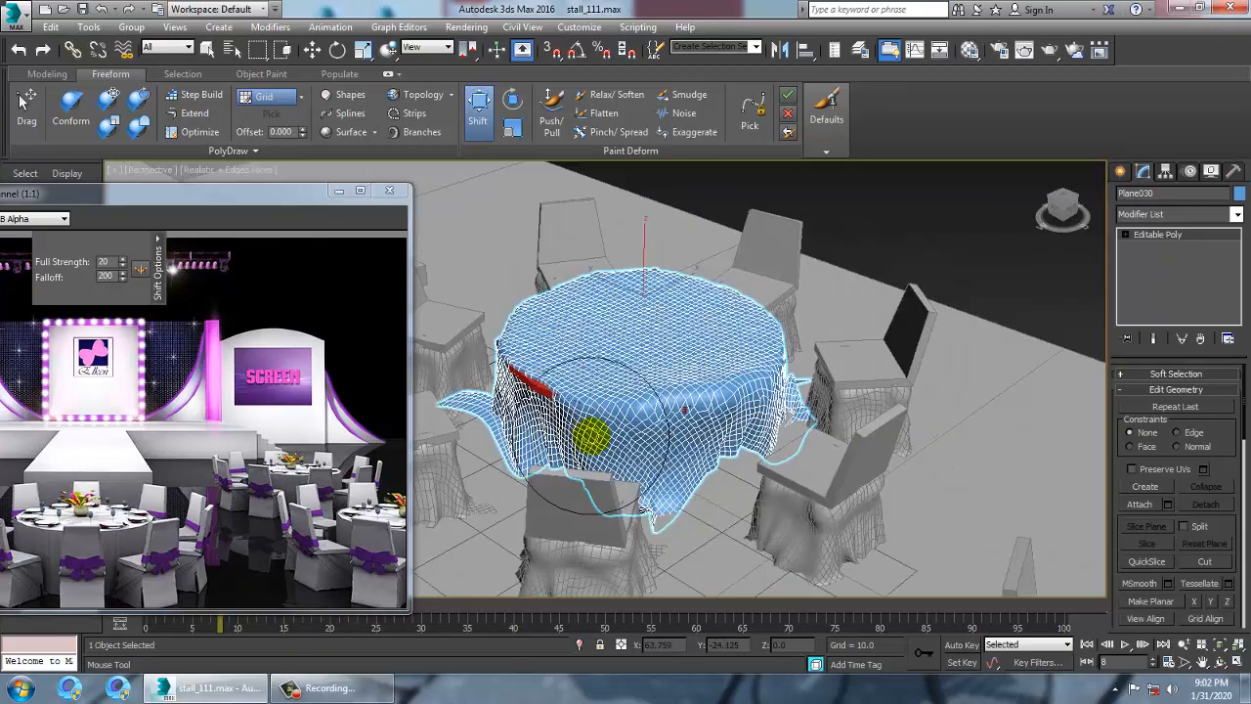
# Raise the cloth over the exposed red table rim with the Push/Pull brush at size 20, strength 1 and offset 4
pyautogui.scroll(6, 661, 433)
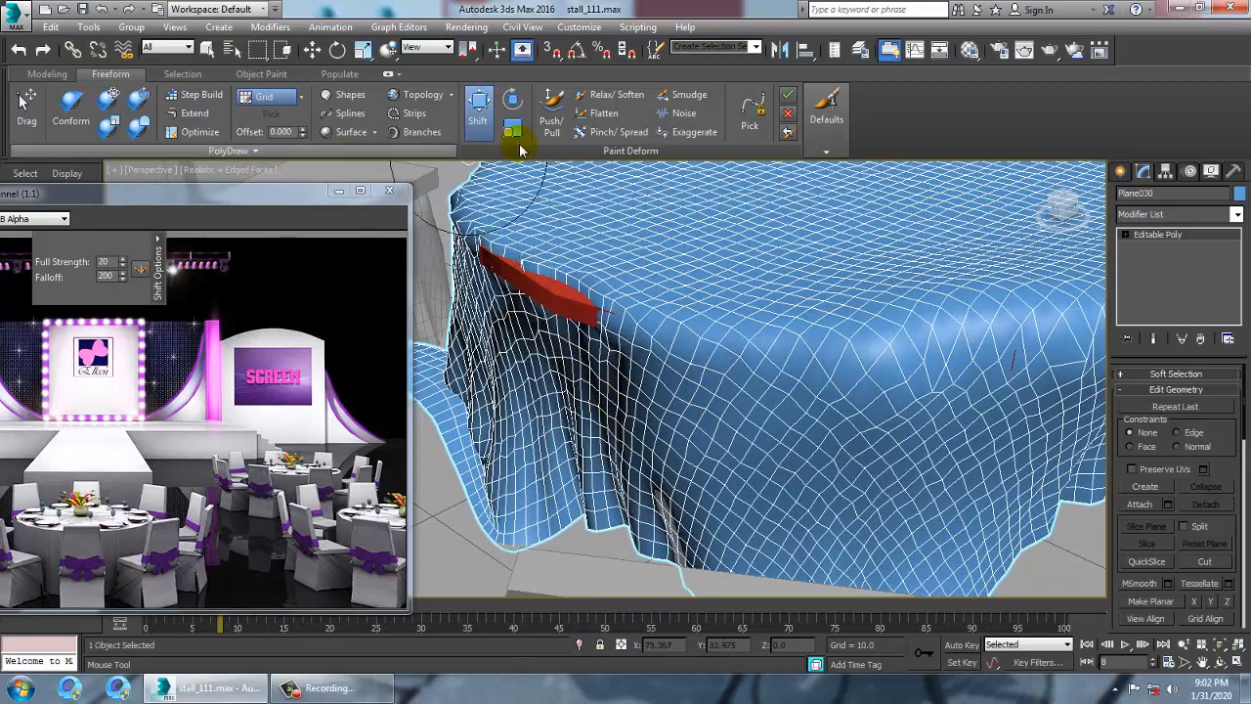
pyautogui.click(613, 96)
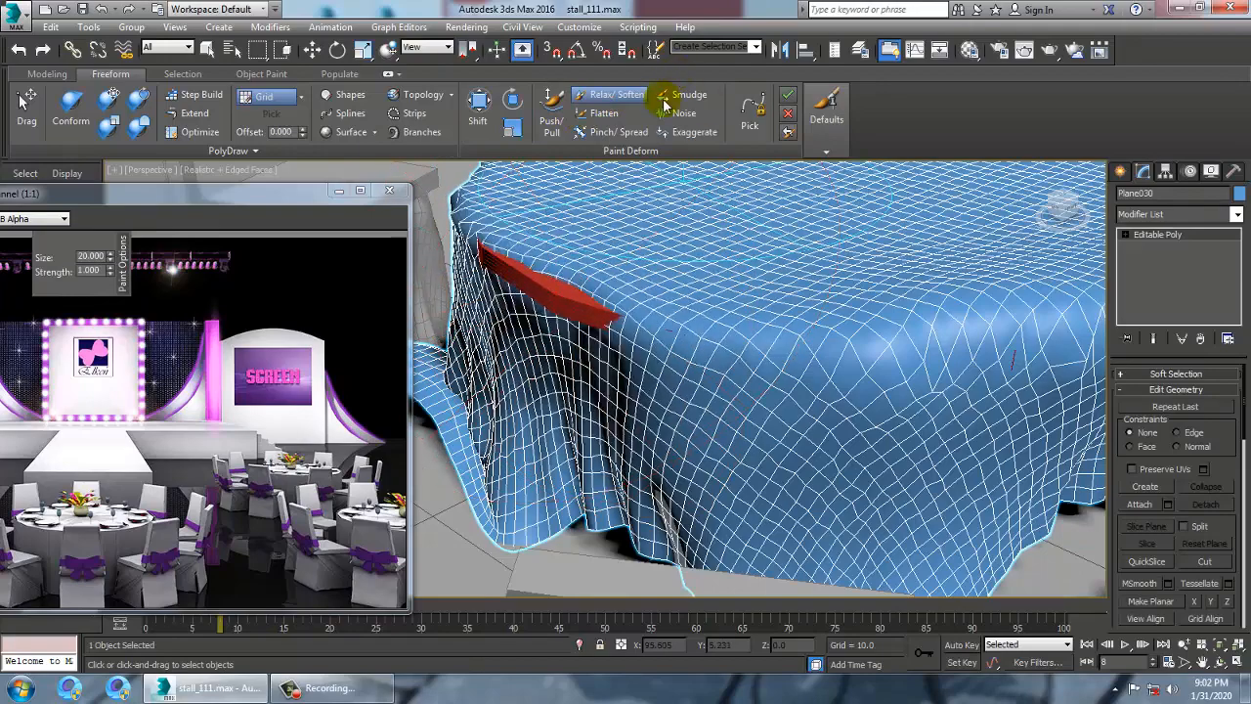
pyautogui.click(552, 113)
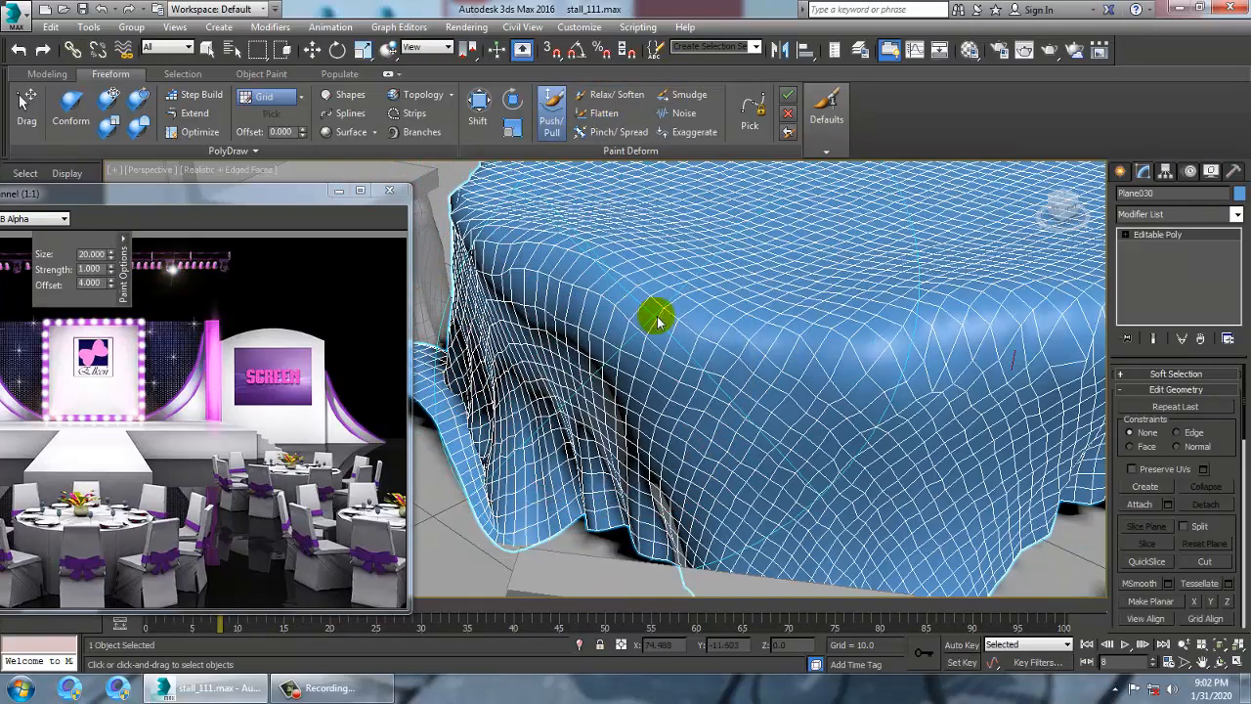
pyautogui.scroll(-10, 657, 321)
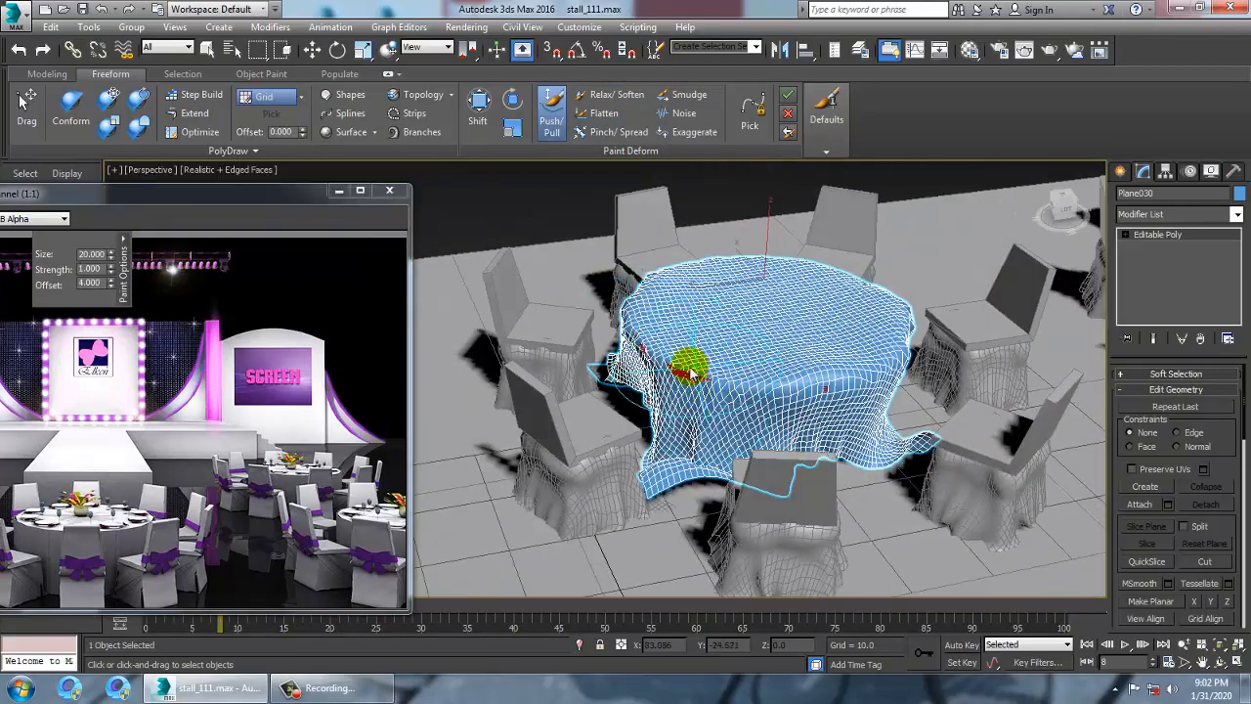
# Change the tablecloth's object colour to grey and save the scene
pyautogui.keyDown('alt'); pyautogui.moveTo(852, 405); pyautogui.dragTo(941, 415, button='middle'); pyautogui.keyUp('alt')
pyautogui.scroll(-5, 890, 373)
pyautogui.press('w')
pyautogui.keyDown('alt'); pyautogui.moveTo(781, 403); pyautogui.dragTo(1143, 298, button='middle'); pyautogui.keyUp('alt')
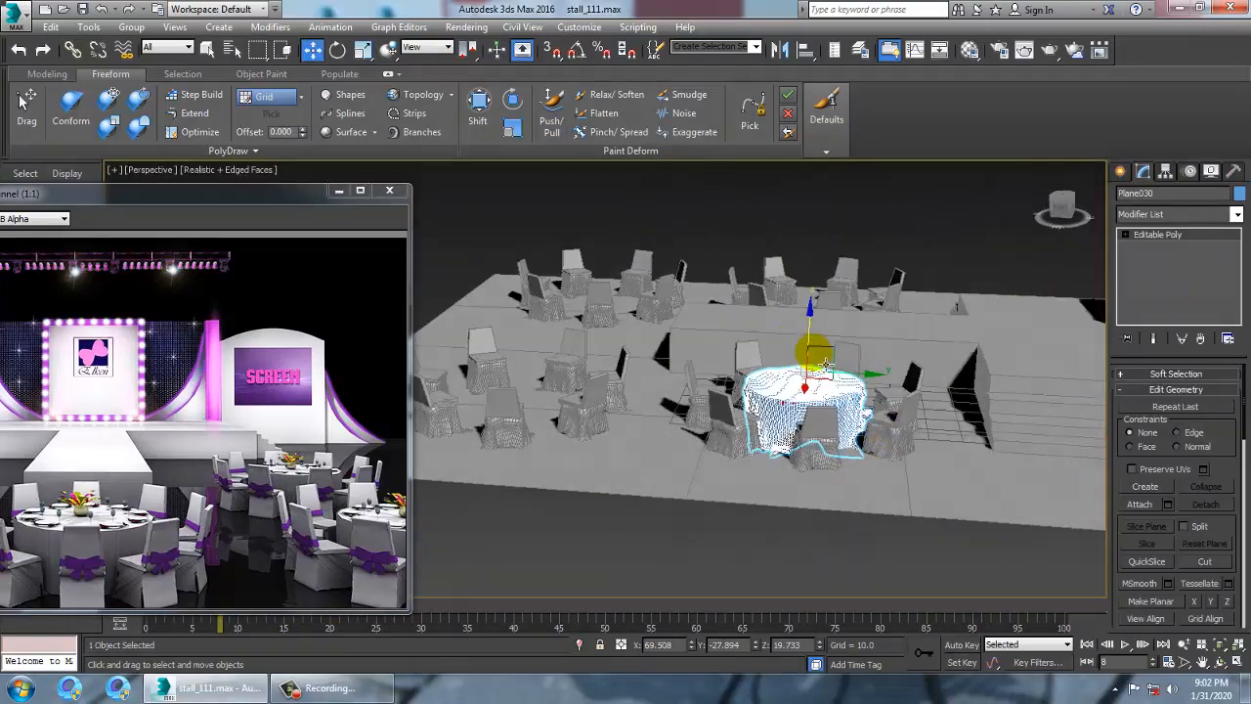
pyautogui.scroll(3, 813, 364)
pyautogui.scroll(3, 818, 383)
pyautogui.keyDown('alt'); pyautogui.moveTo(819, 384); pyautogui.dragTo(921, 421, button='middle'); pyautogui.keyUp('alt')
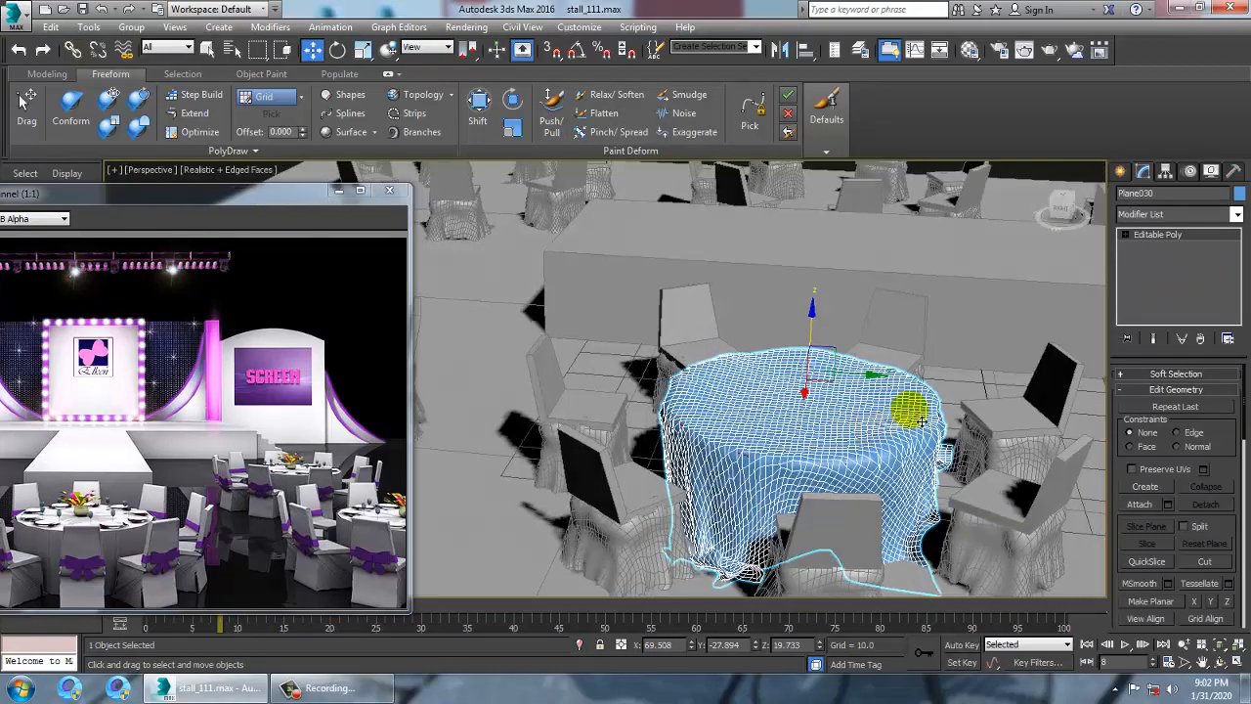
pyautogui.click(1240, 193)
pyautogui.click(709, 429)
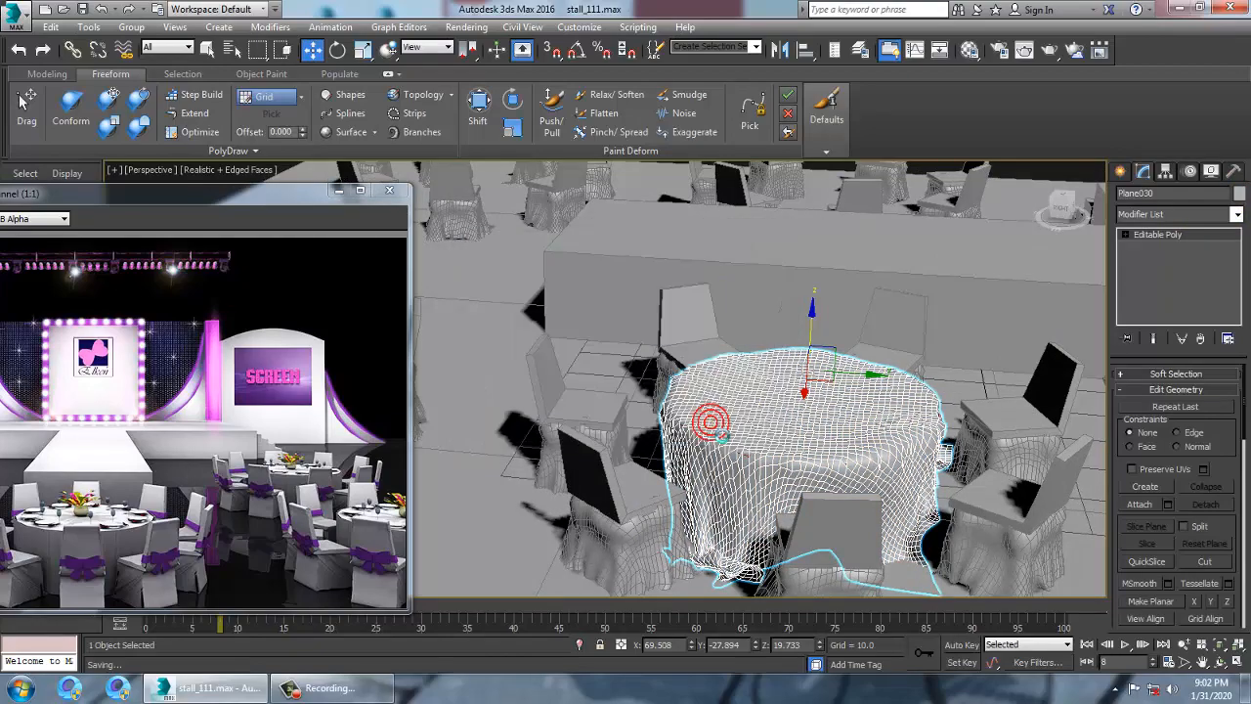
# Select the tablecloth together with the table and copy both into the front chair group on the same side of the stage
pyautogui.keyDown('alt'); pyautogui.moveTo(883, 391); pyautogui.dragTo(1065, 358, button='middle'); pyautogui.keyUp('alt')
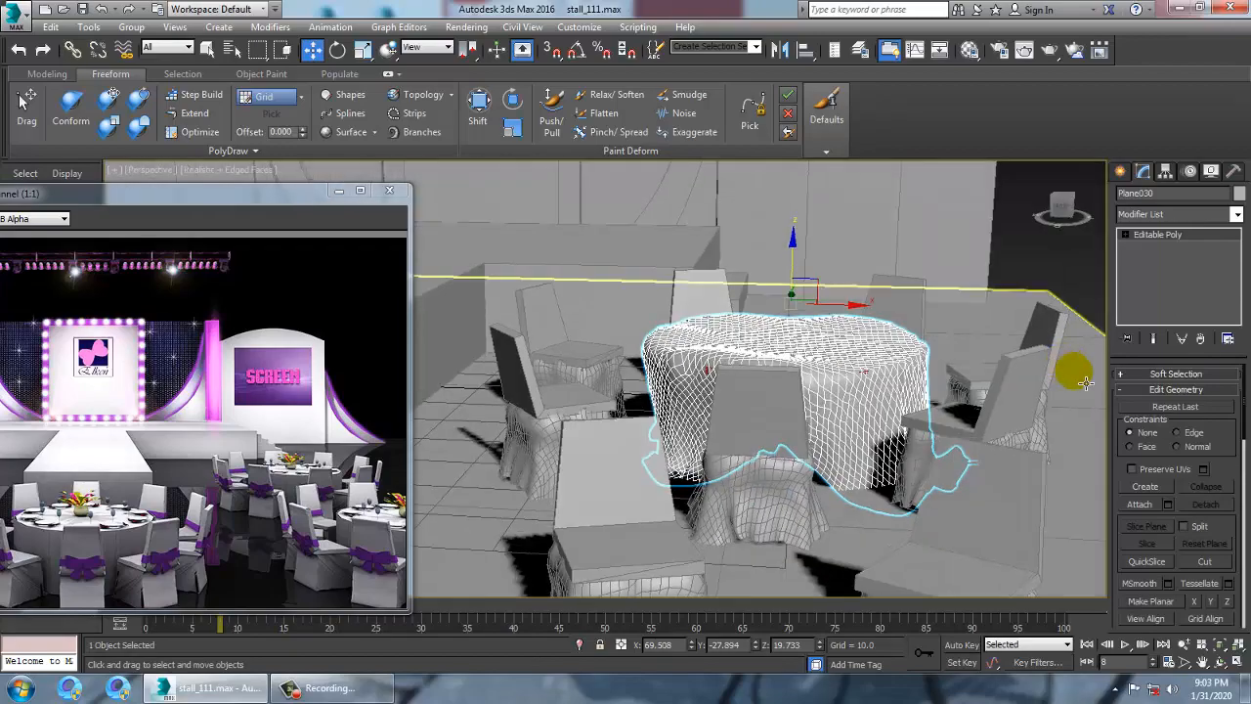
pyautogui.press('F3')
pyautogui.scroll(3, 766, 427)
pyautogui.keyDown('ctrl'); pyautogui.click(840, 346); pyautogui.keyUp('ctrl')
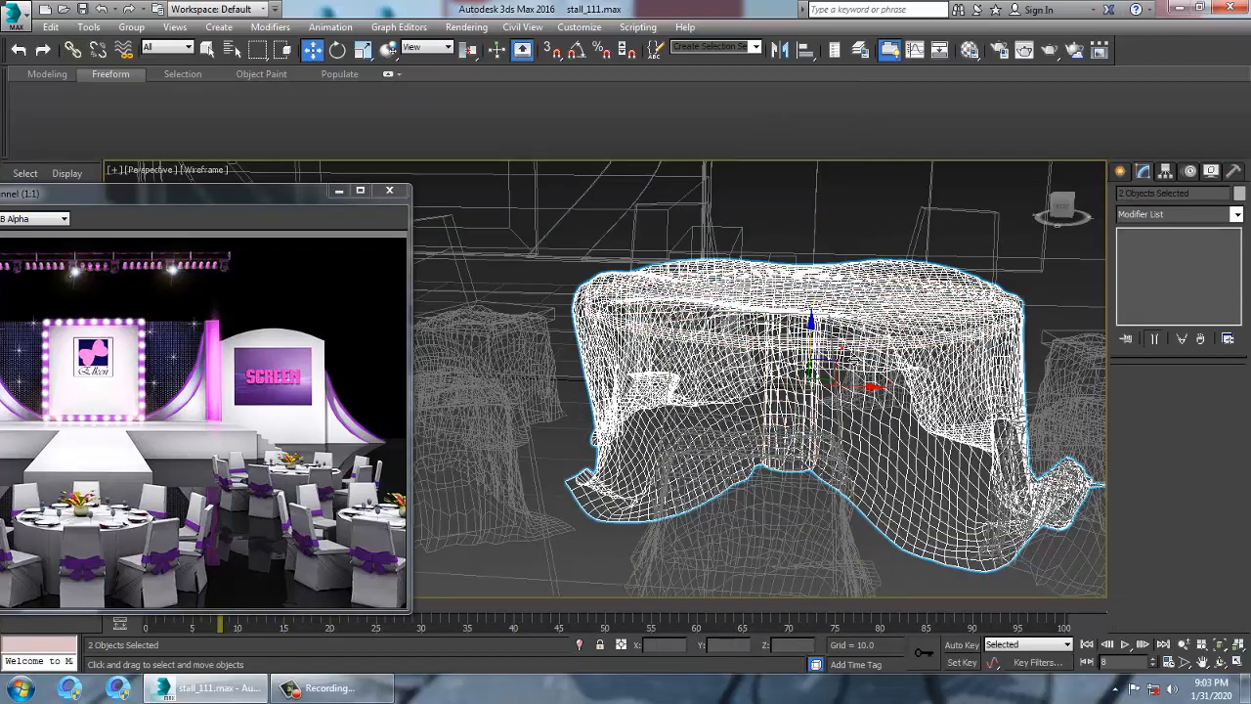
pyautogui.scroll(-5, 856, 373)
pyautogui.press('F3')
pyautogui.scroll(-5, 867, 379)
pyautogui.moveTo(866, 379)
pyautogui.keyDown('alt'); pyautogui.mouseDown(button='middle')
pyautogui.moveTo(810, 450)
pyautogui.moveTo(877, 387)
pyautogui.mouseUp(button='middle'); pyautogui.keyUp('alt')
pyautogui.moveTo(902, 370)
pyautogui.keyDown('shift'); pyautogui.mouseDown()
pyautogui.moveTo(870, 353)
pyautogui.moveTo(714, 410)
pyautogui.mouseUp(); pyautogui.keyUp('shift')
pyautogui.click(635, 412)
# Copy the table and tablecloth across to the two chair groups on the other side of the stage
pyautogui.moveTo(776, 433)
pyautogui.keyDown('alt'); pyautogui.mouseDown(button='middle')
pyautogui.moveTo(770, 372)
pyautogui.moveTo(790, 400)
pyautogui.moveTo(962, 440)
pyautogui.mouseUp(button='middle'); pyautogui.keyUp('alt')
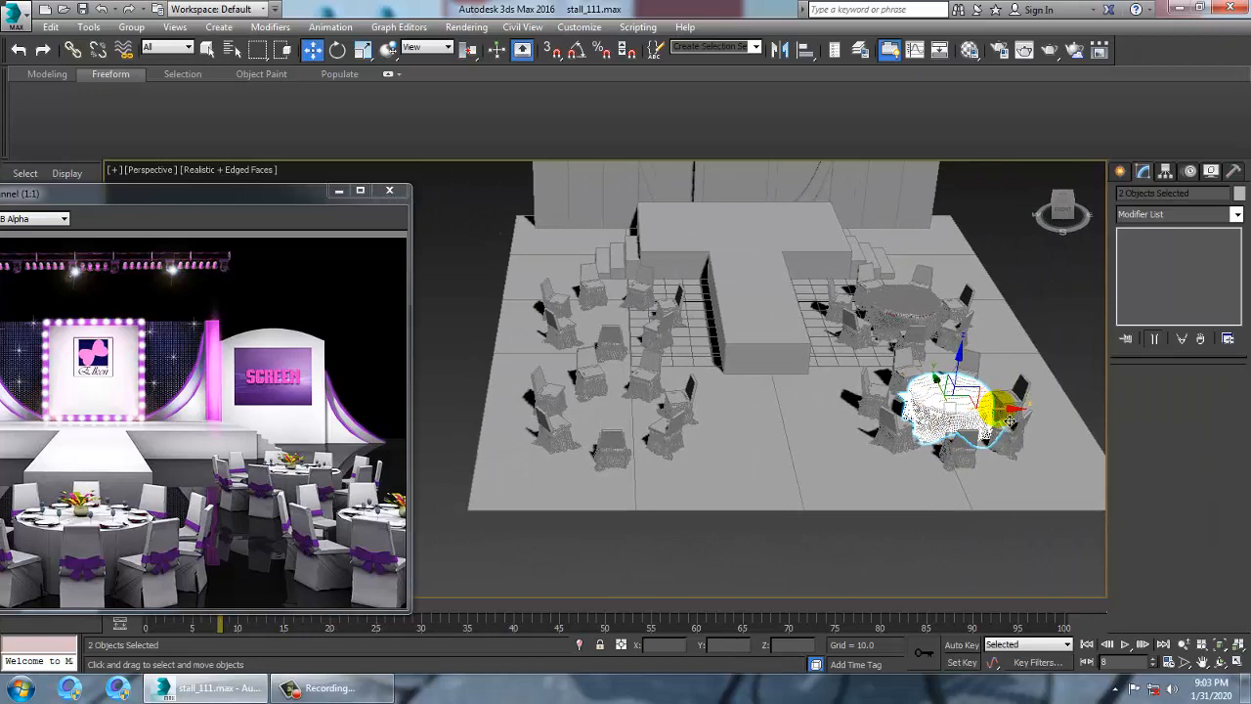
pyautogui.moveTo(1010, 420); pyautogui.dragTo(653, 427)
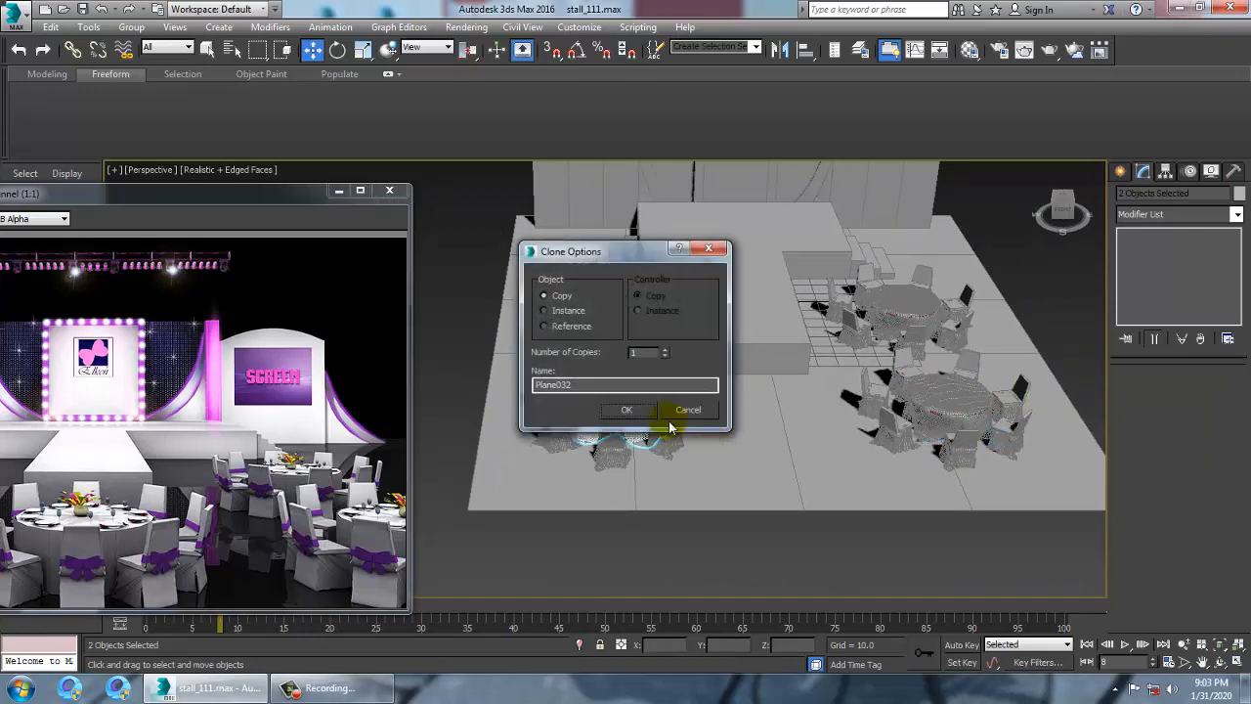
pyautogui.keyDown('alt'); pyautogui.moveTo(670, 420); pyautogui.dragTo(723, 405, button='middle'); pyautogui.keyUp('alt')
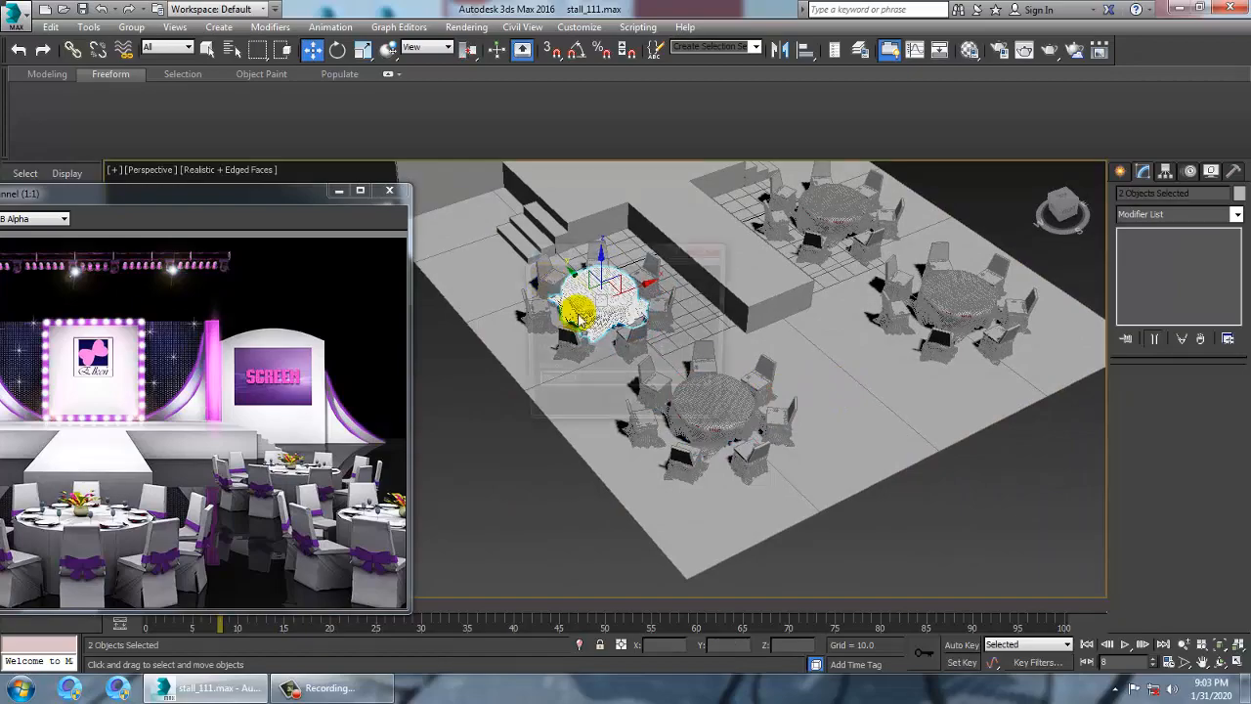
# Rotate the last copied table and tablecloth about the Z axis among its chairs so its folds differ from the others
pyautogui.press('z')
pyautogui.moveTo(740, 359); pyautogui.dragTo(856, 297, button='middle')
pyautogui.keyDown('alt'); pyautogui.moveTo(856, 297); pyautogui.dragTo(829, 290, button='middle'); pyautogui.keyUp('alt')
pyautogui.scroll(-3, 829, 291)
pyautogui.press('e')
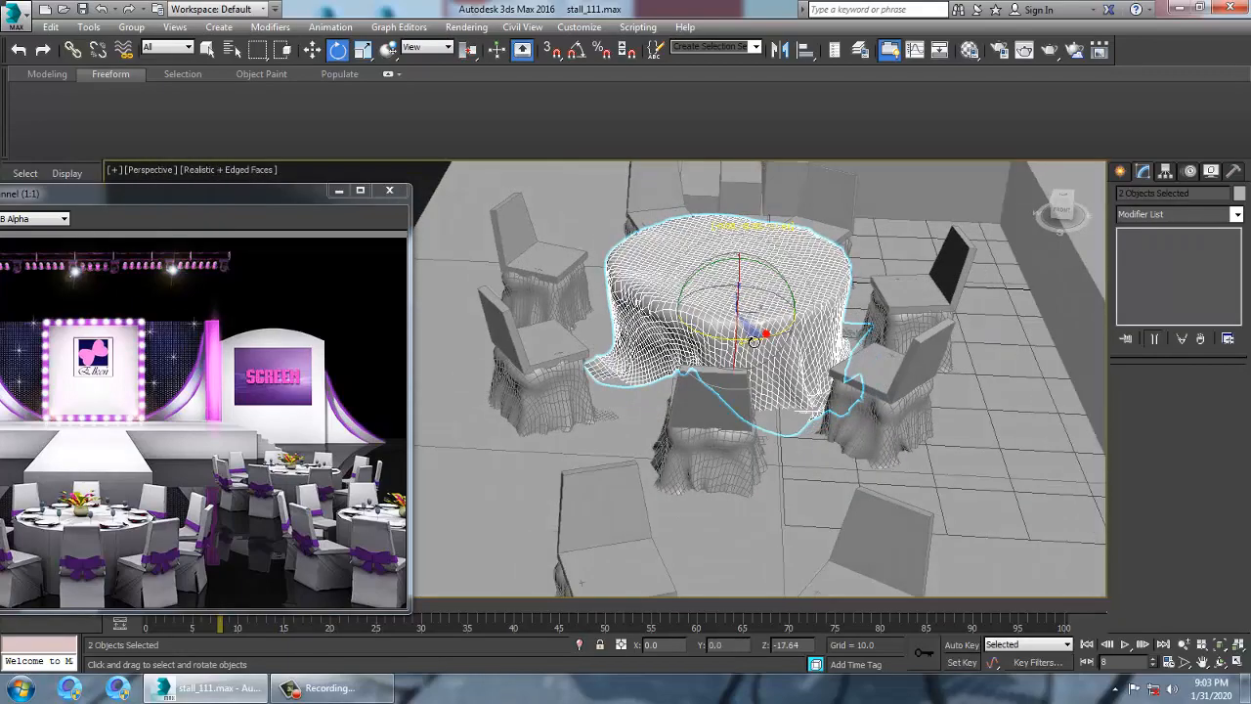
pyautogui.press('w')
pyautogui.moveTo(786, 332)
pyautogui.mouseDown()
pyautogui.moveTo(799, 335)
pyautogui.moveTo(776, 320)
pyautogui.mouseUp()
pyautogui.hotkey('ctrl', 'z')
# Display the perspective view in Realistic shading without edged faces and clear the selection
pyautogui.scroll(-5, 775, 320)
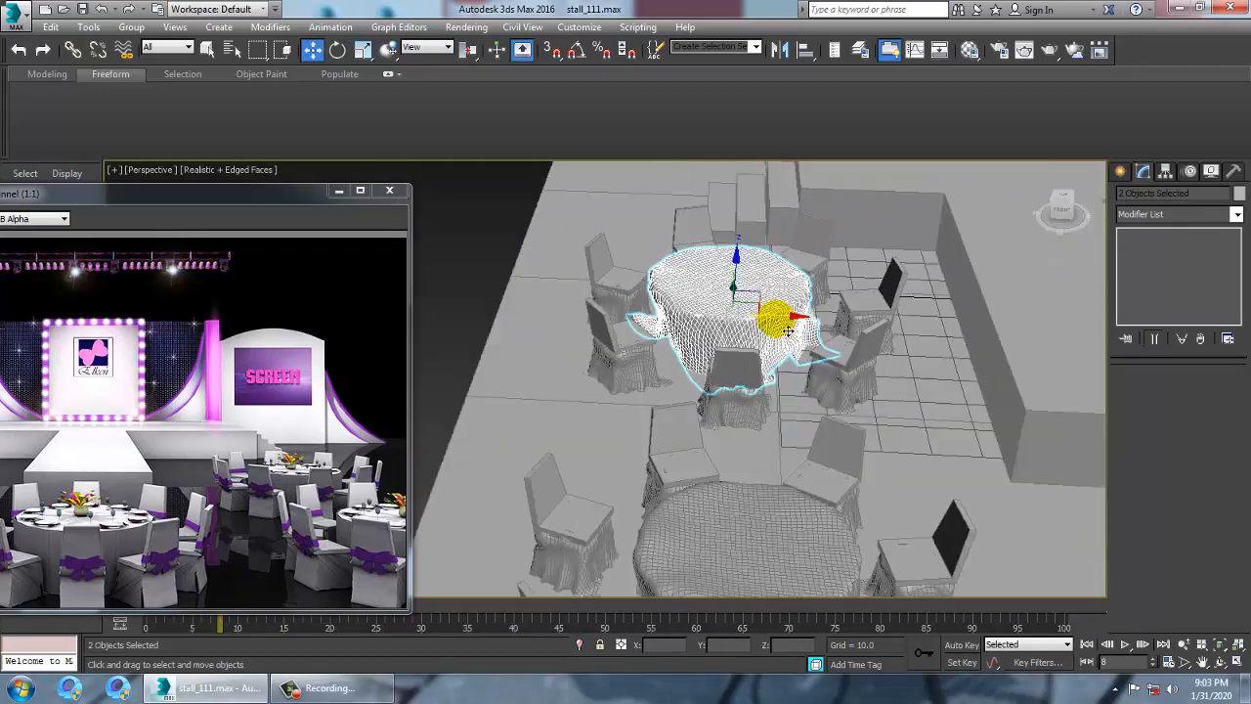
pyautogui.keyDown('alt'); pyautogui.moveTo(776, 320); pyautogui.dragTo(836, 377, button='middle'); pyautogui.keyUp('alt')
pyautogui.scroll(2, 834, 394)
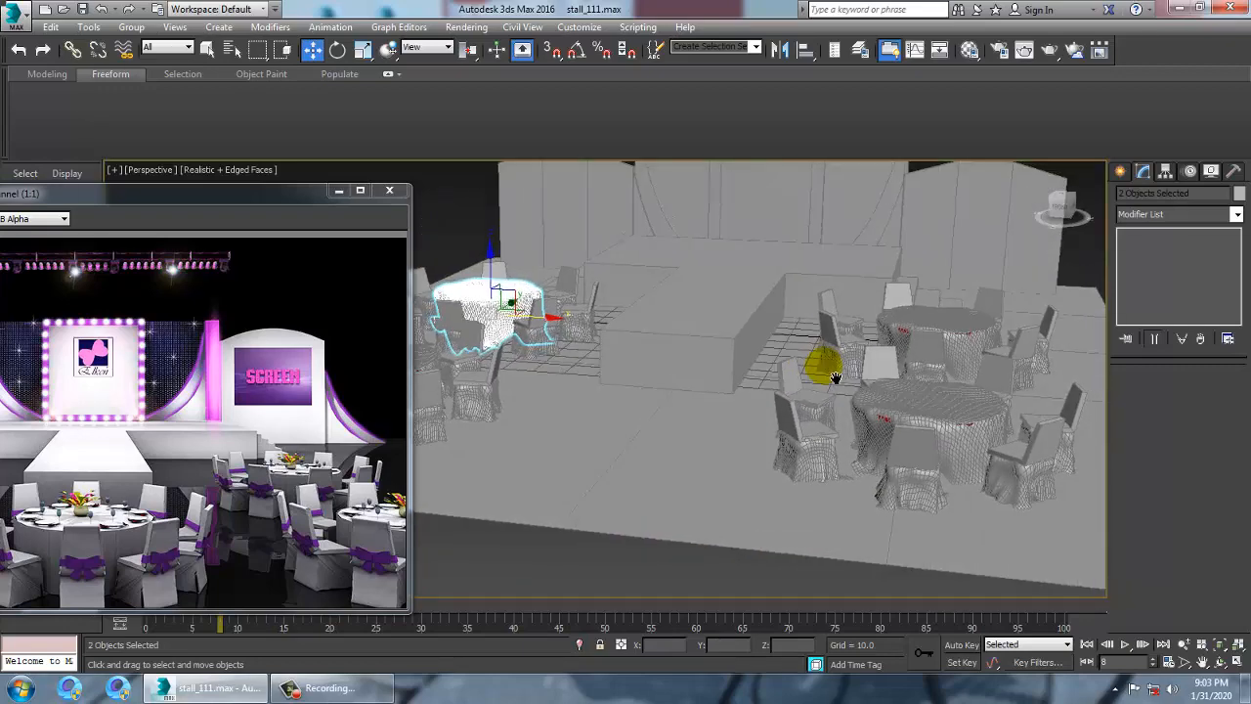
pyautogui.press('F3')
pyautogui.press('F3')
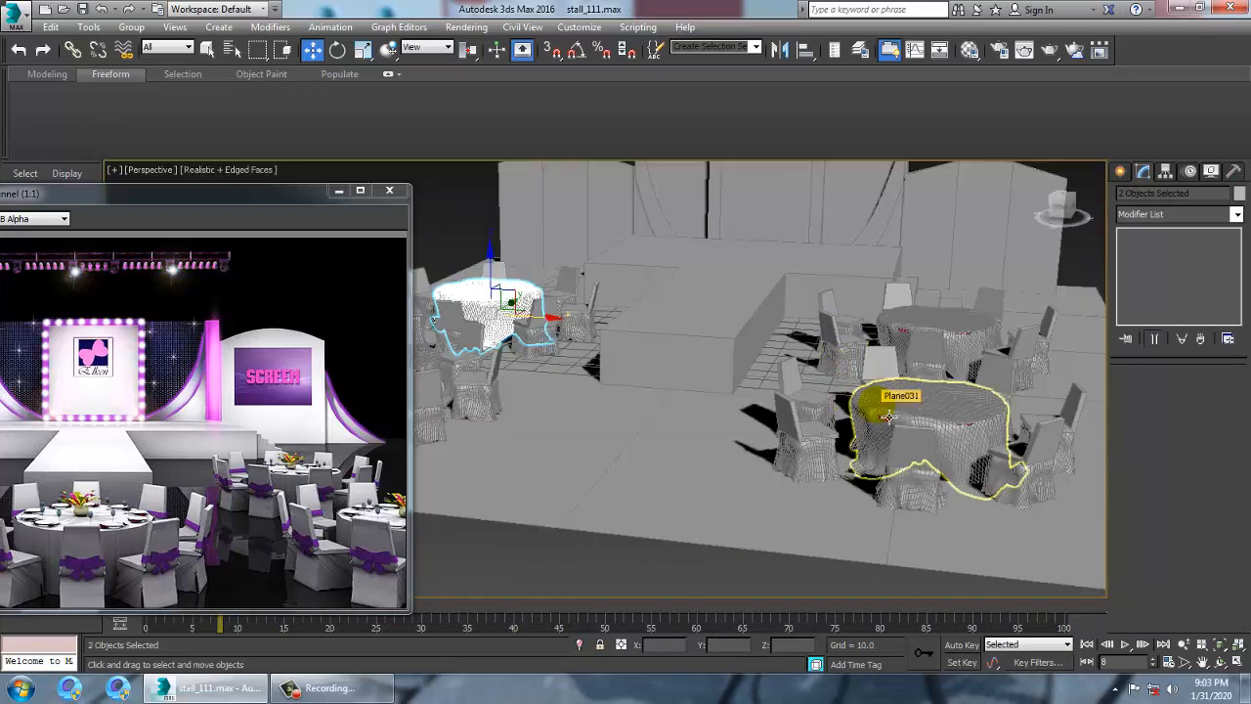
pyautogui.press('F3')
pyautogui.press('F3')
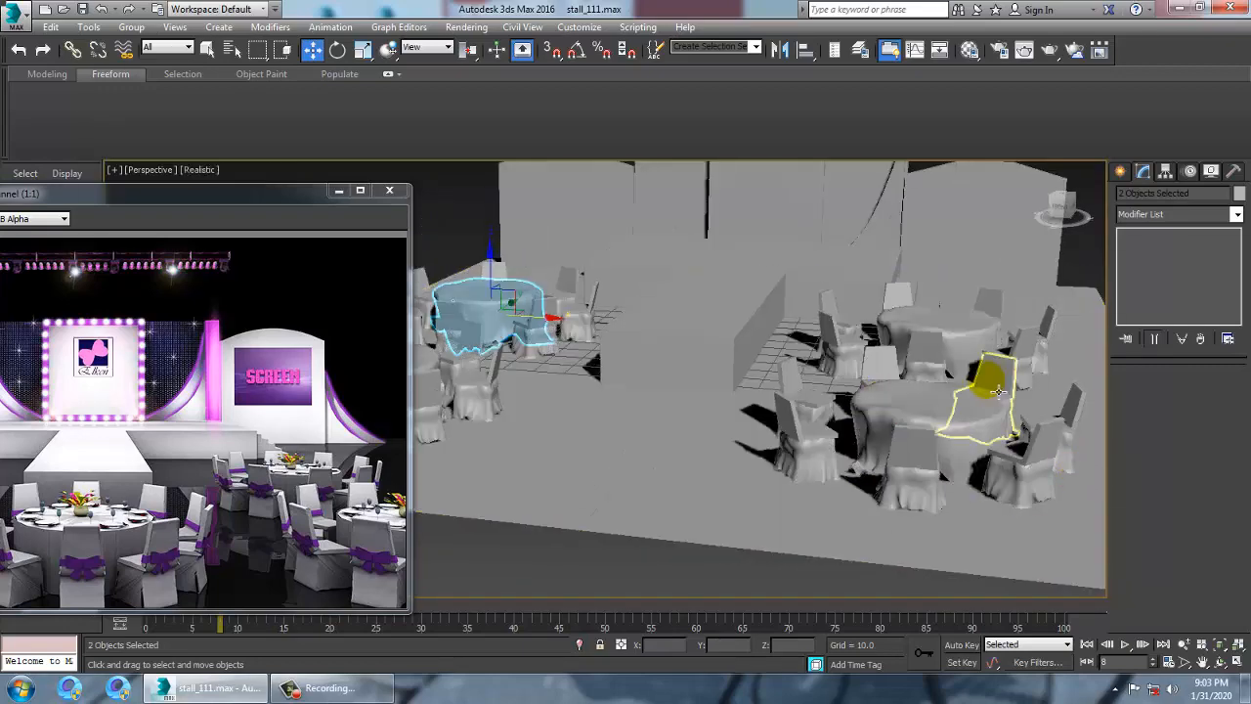
pyautogui.keyDown('alt'); pyautogui.moveTo(983, 372); pyautogui.dragTo(858, 359, button='middle'); pyautogui.keyUp('alt')
pyautogui.scroll(-3, 841, 352)
pyautogui.click(622, 231)
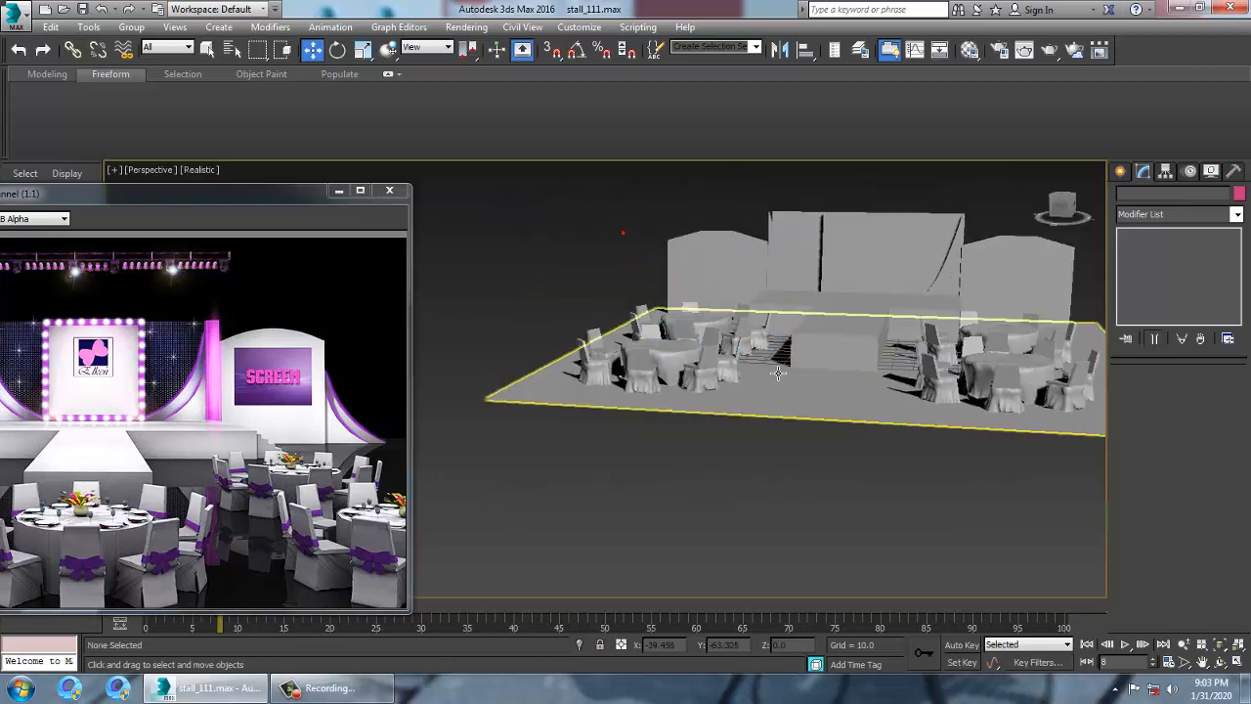
# Compare the centrepieces on the reference render's tables with the modelled tables in the scene
pyautogui.scroll(3, 758, 332)
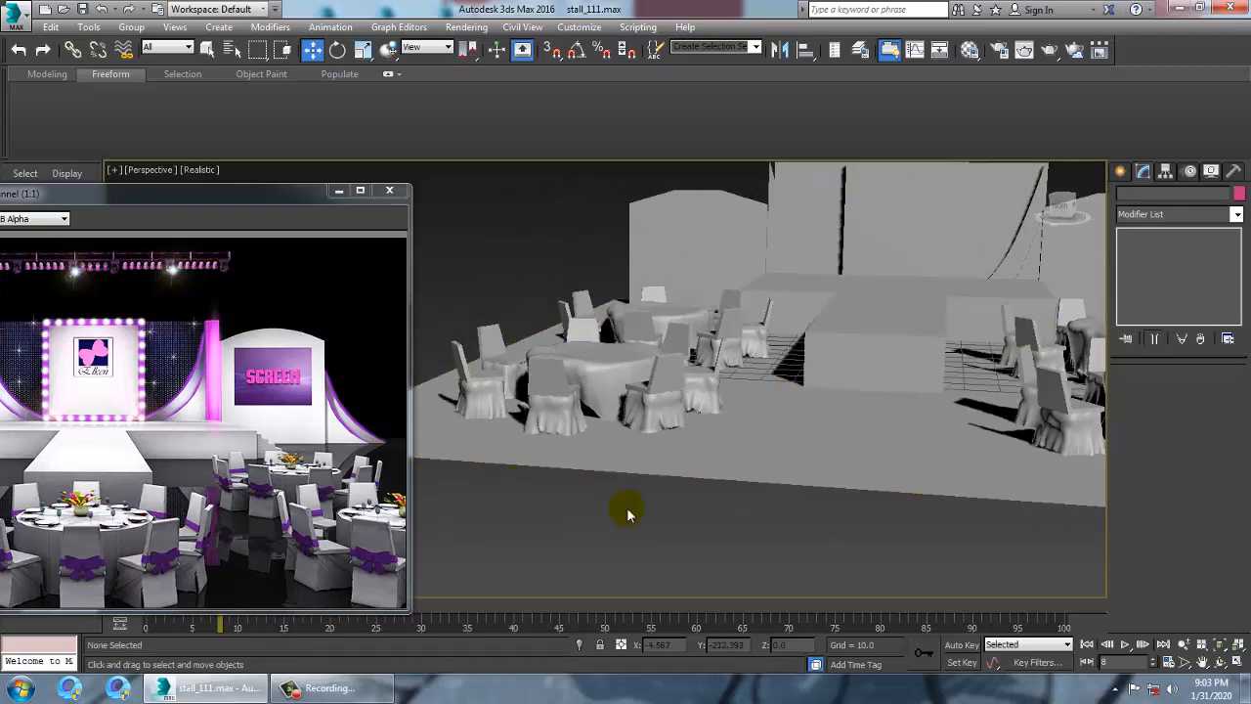
pyautogui.click(93, 474)
pyautogui.scroll(2, 162, 543)
pyautogui.scroll(-2, 139, 446)
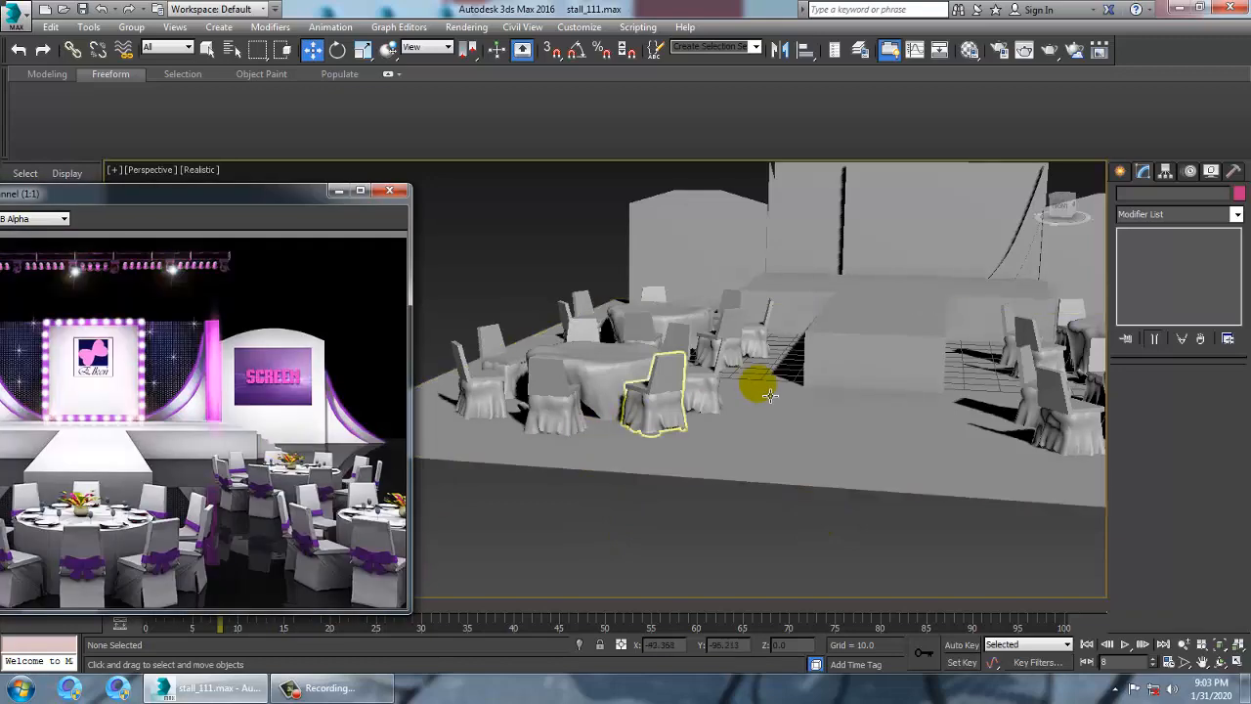
pyautogui.scroll(4, 789, 415)
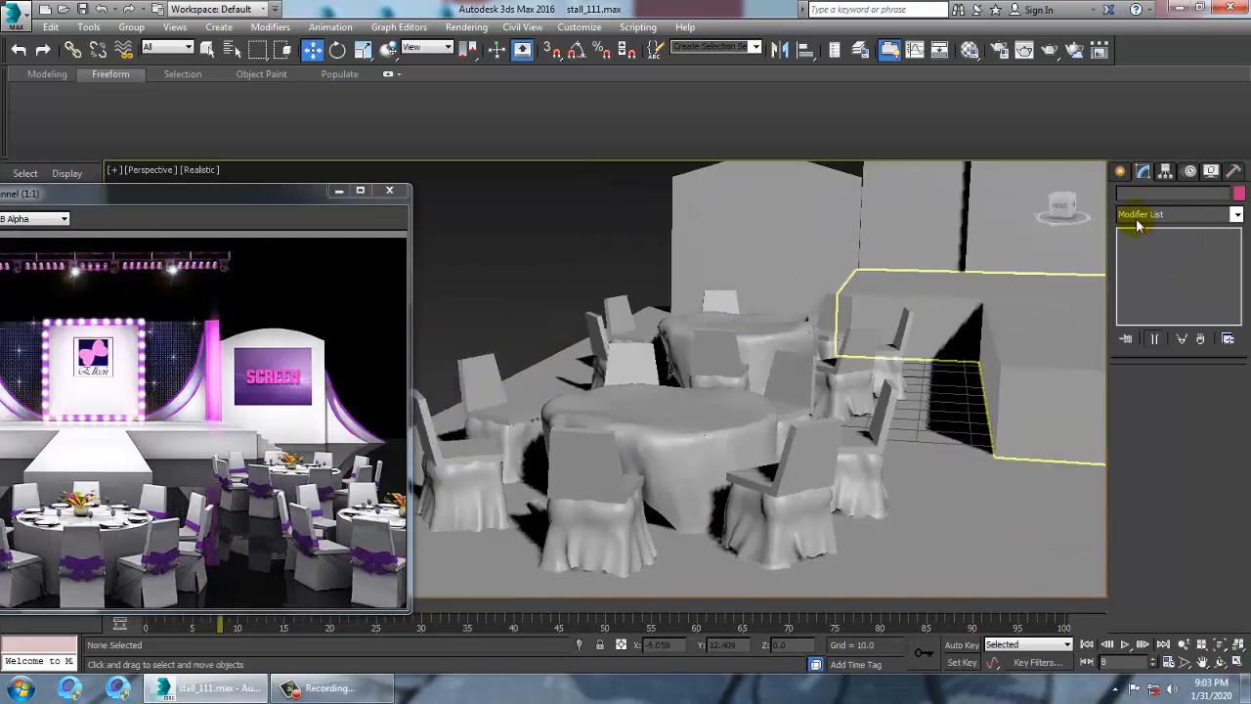
# Draw the half-profile spline of a stemmed wine glass above the tabletop in the front view, including its foot
pyautogui.click(1121, 172)
pyautogui.click(1143, 197)
pyautogui.click(1147, 284)
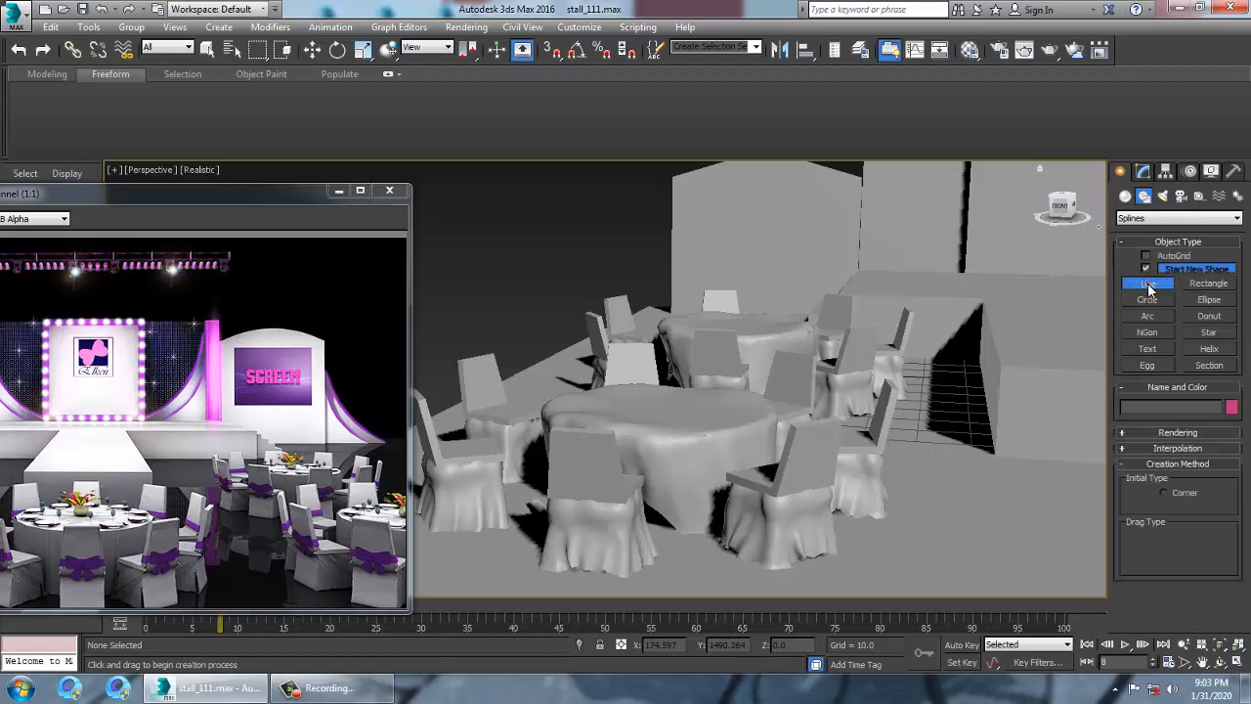
pyautogui.hotkey('alt', 'w')
pyautogui.scroll(3, 782, 272)
pyautogui.scroll(3, 782, 272)
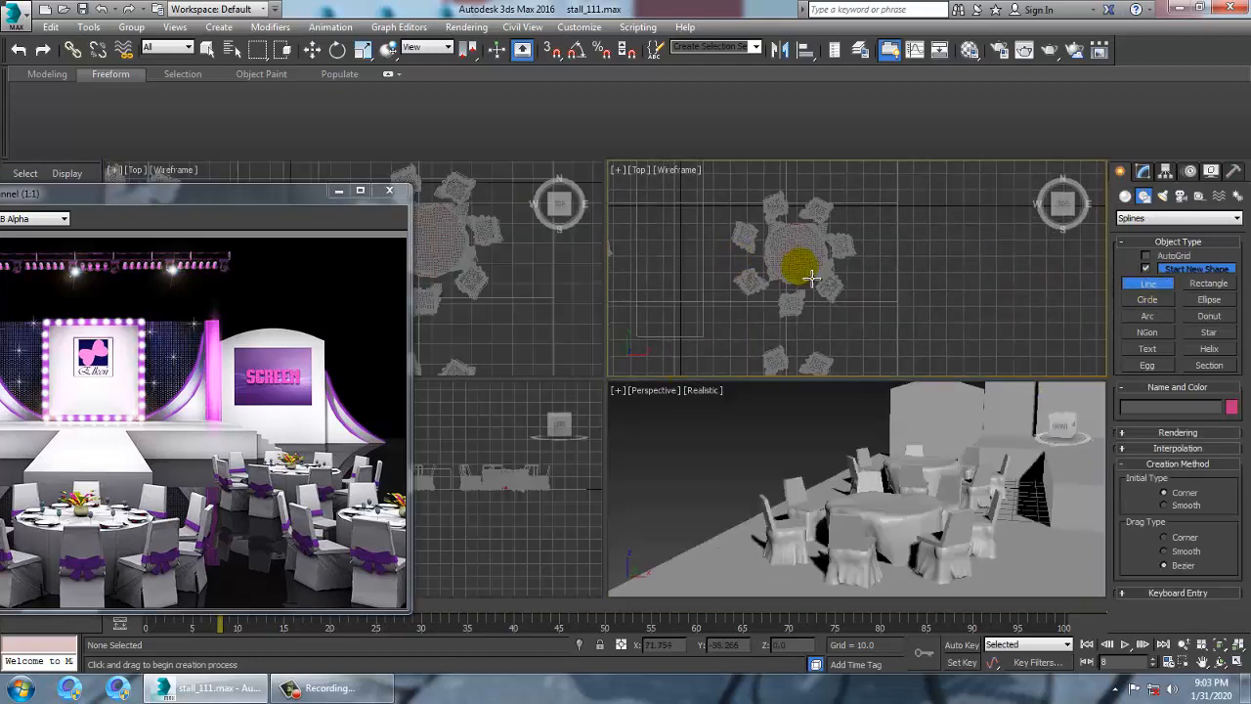
pyautogui.press('f')
pyautogui.hotkey('alt', 'w')
pyautogui.scroll(3, 801, 323)
pyautogui.click(757, 313)
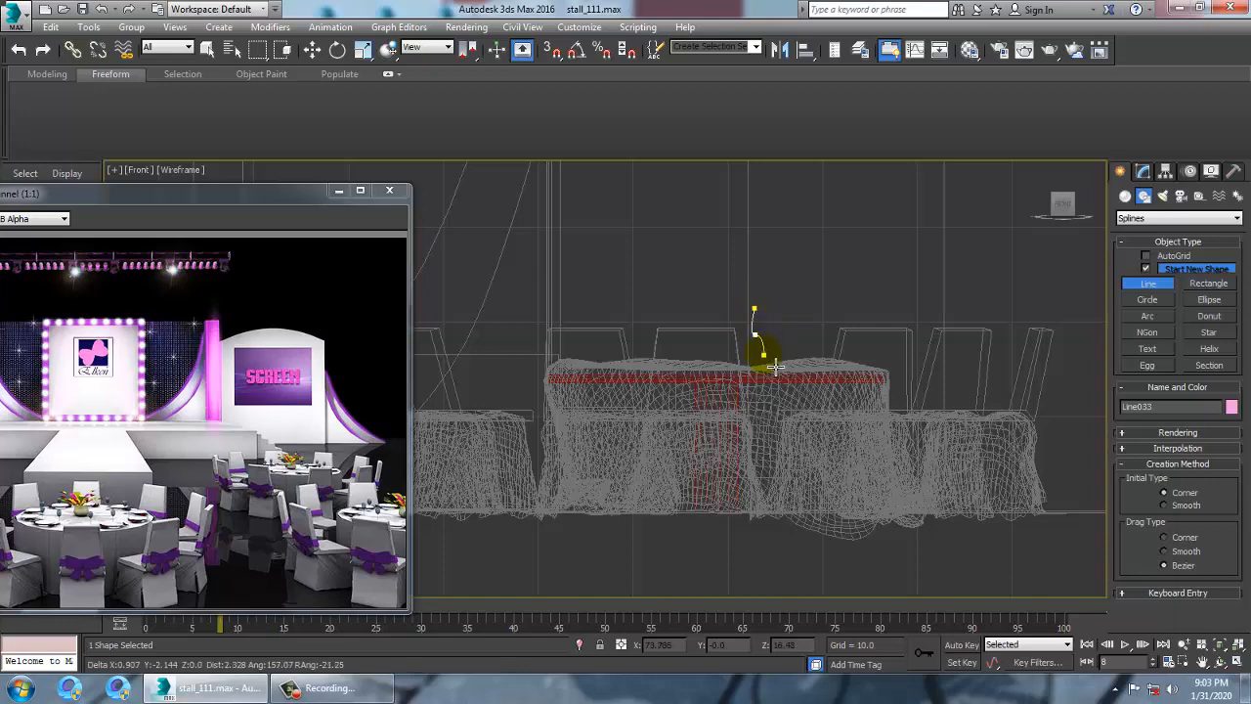
pyautogui.scroll(3, 776, 367)
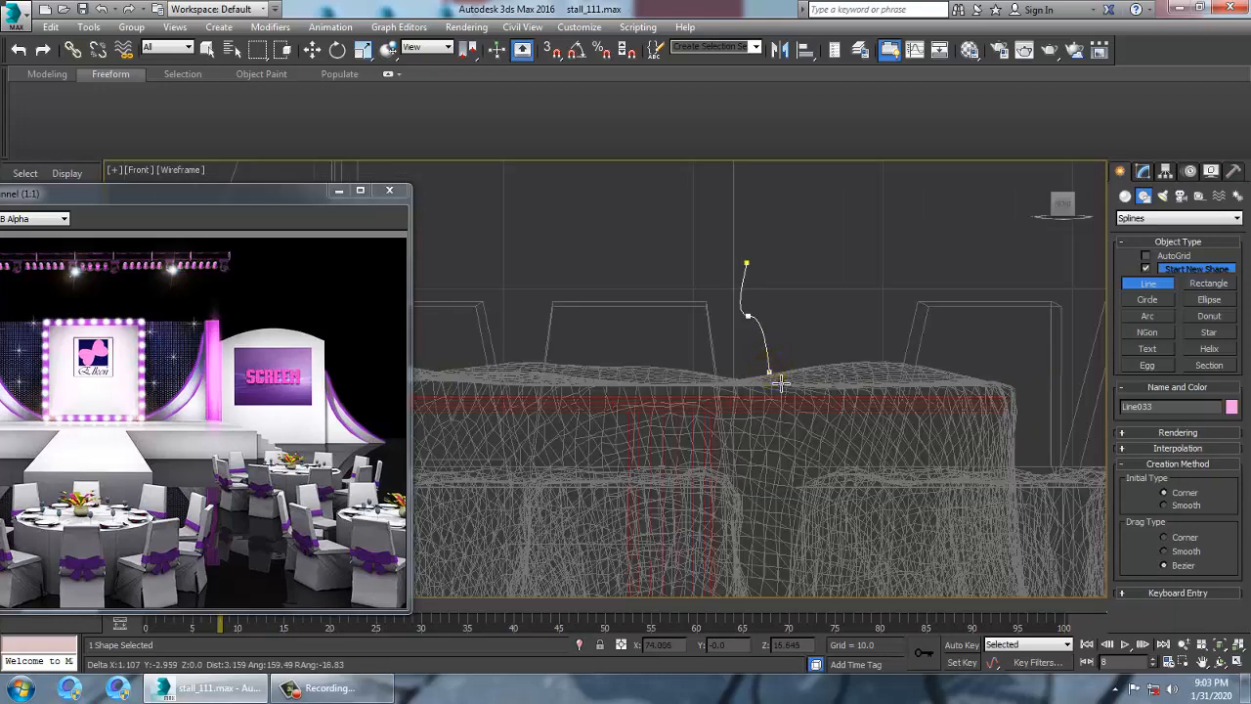
pyautogui.rightClick(771, 384)
pyautogui.rightClick(770, 383)
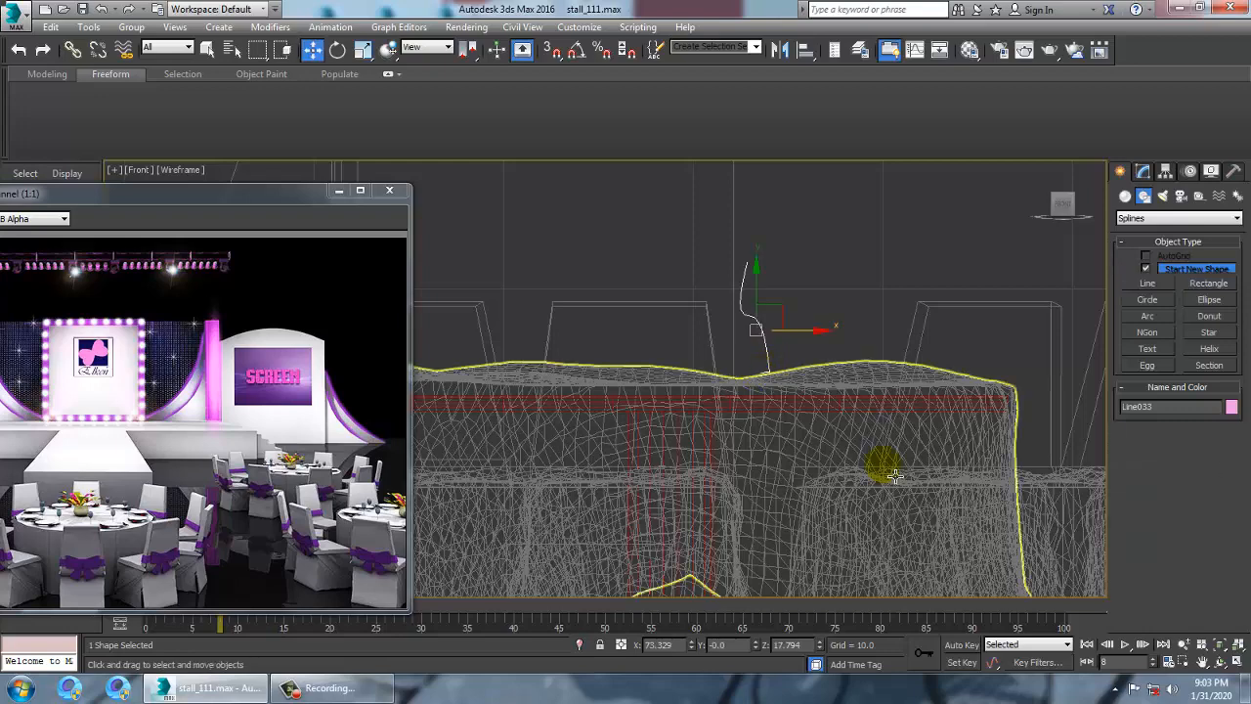
# Apply a Lathe modifier to the glass profile and align its axis to Max
pyautogui.hotkey('alt', 'w')
pyautogui.middleClick(989, 558)
pyautogui.press('z')
pyautogui.hotkey('alt', 'w')
pyautogui.keyDown('alt'); pyautogui.moveTo(978, 554); pyautogui.dragTo(772, 390, button='middle'); pyautogui.keyUp('alt')
pyautogui.click(1144, 172)
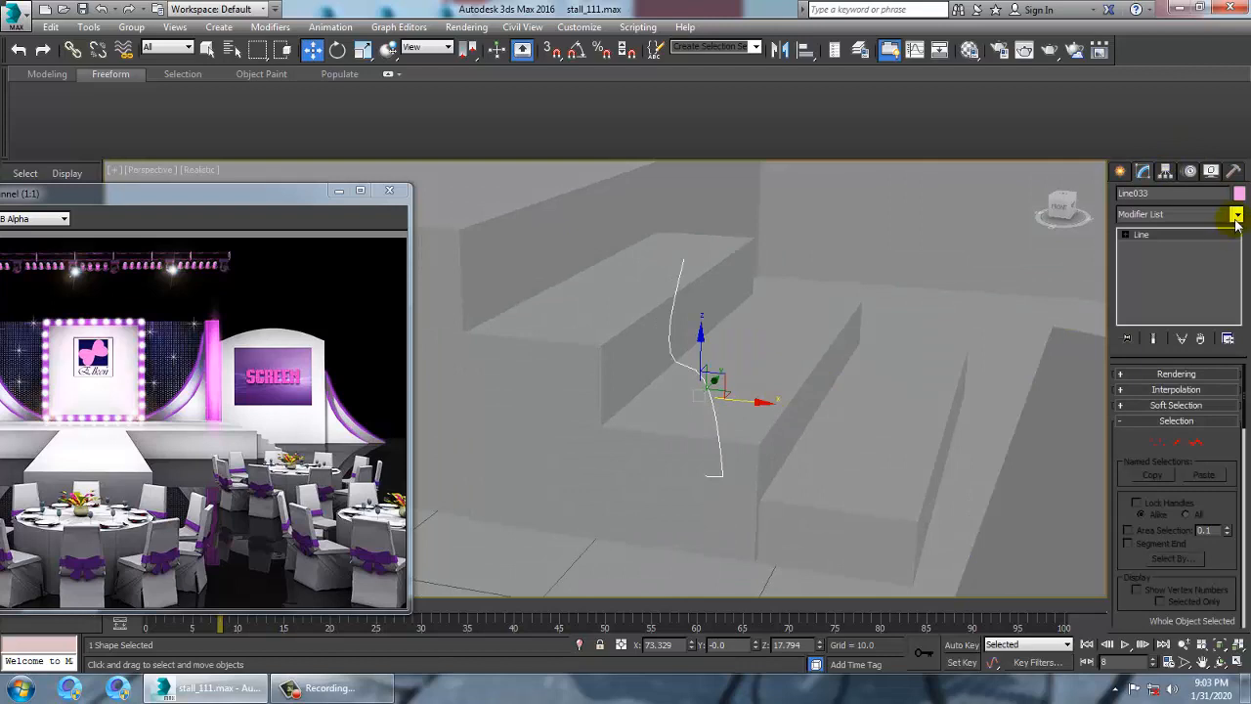
pyautogui.click(1236, 216)
pyautogui.press('l')
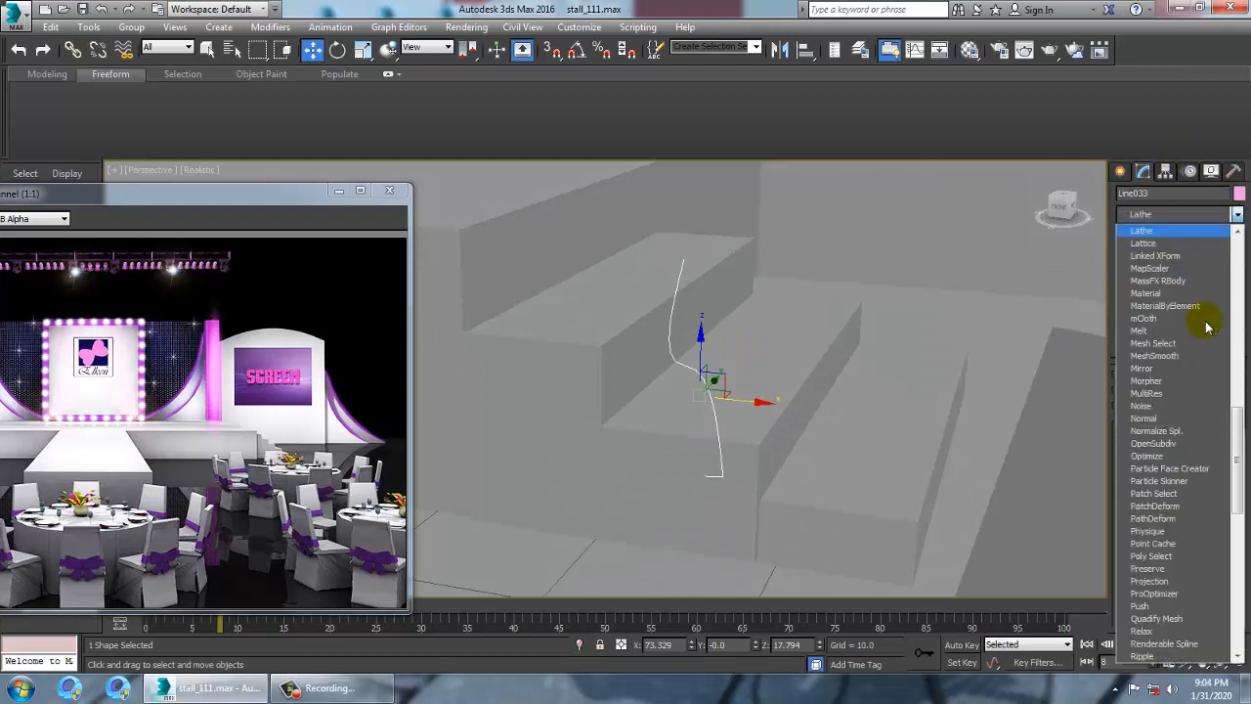
pyautogui.press('Return')
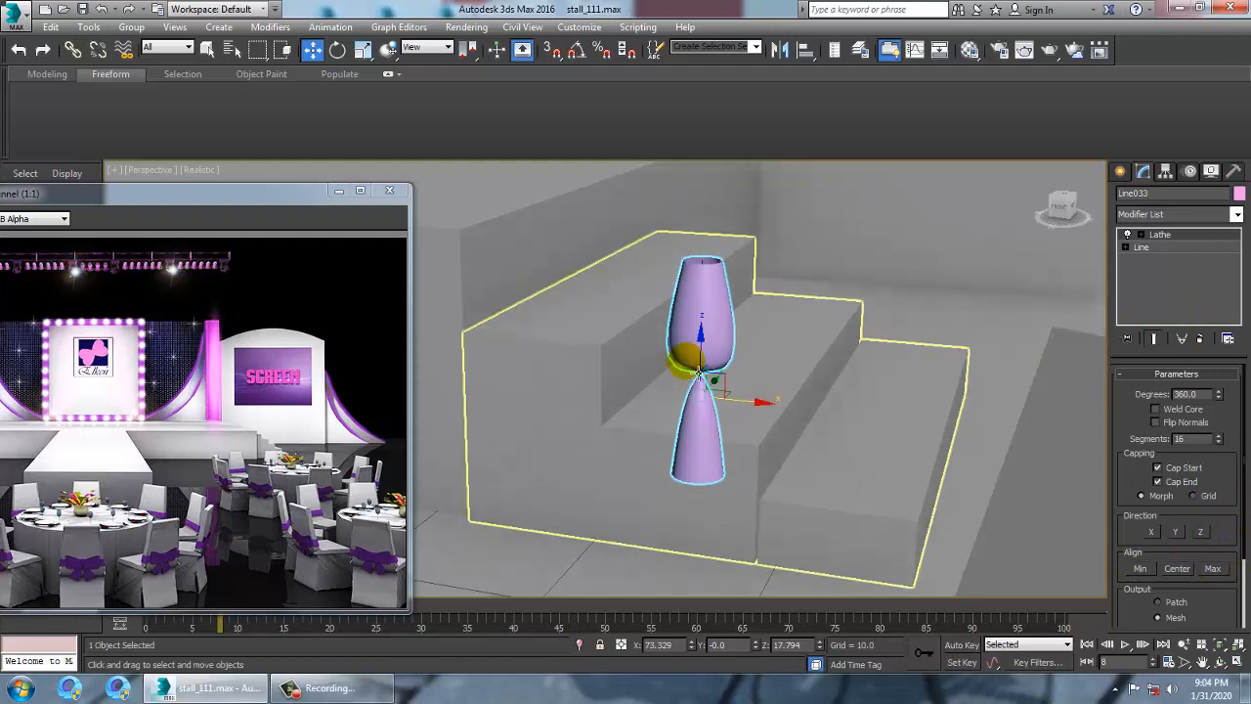
pyautogui.click(1212, 569)
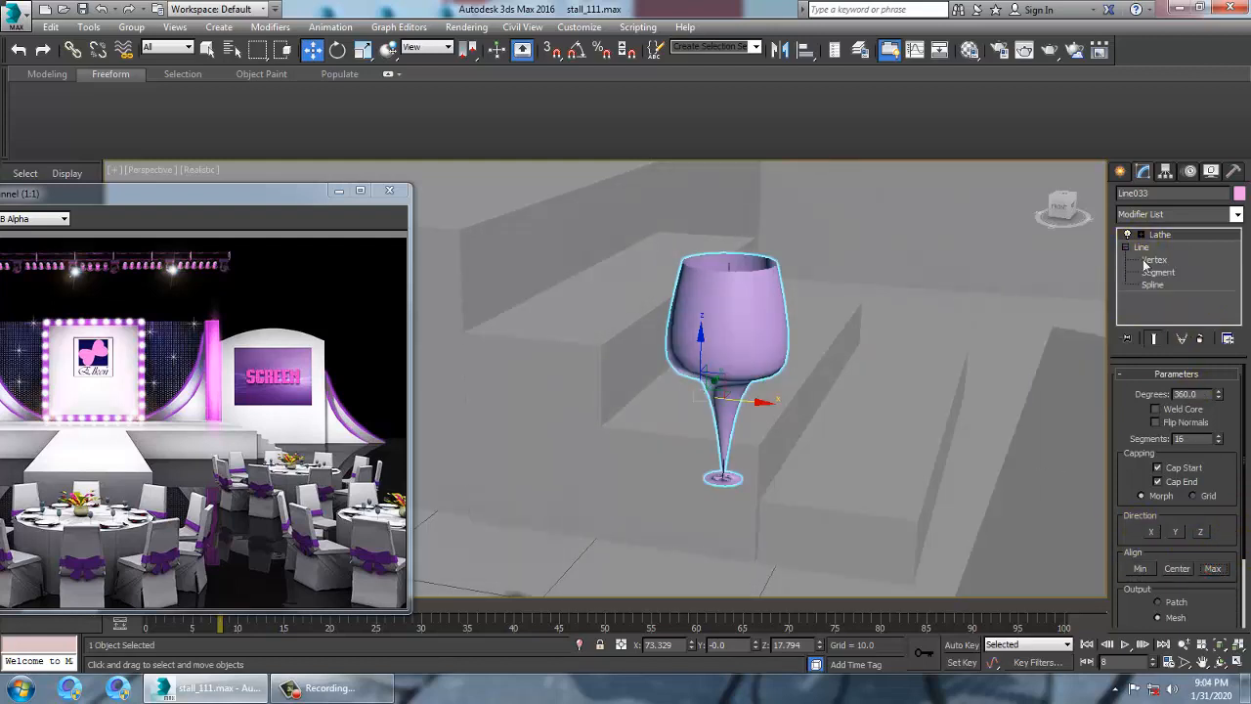
# Edit the profile's vertices with the lathed result shown and lower the vertex at the base of the bowl
pyautogui.click(1148, 260)
pyautogui.click(1151, 337)
pyautogui.hotkey('alt', 'w')
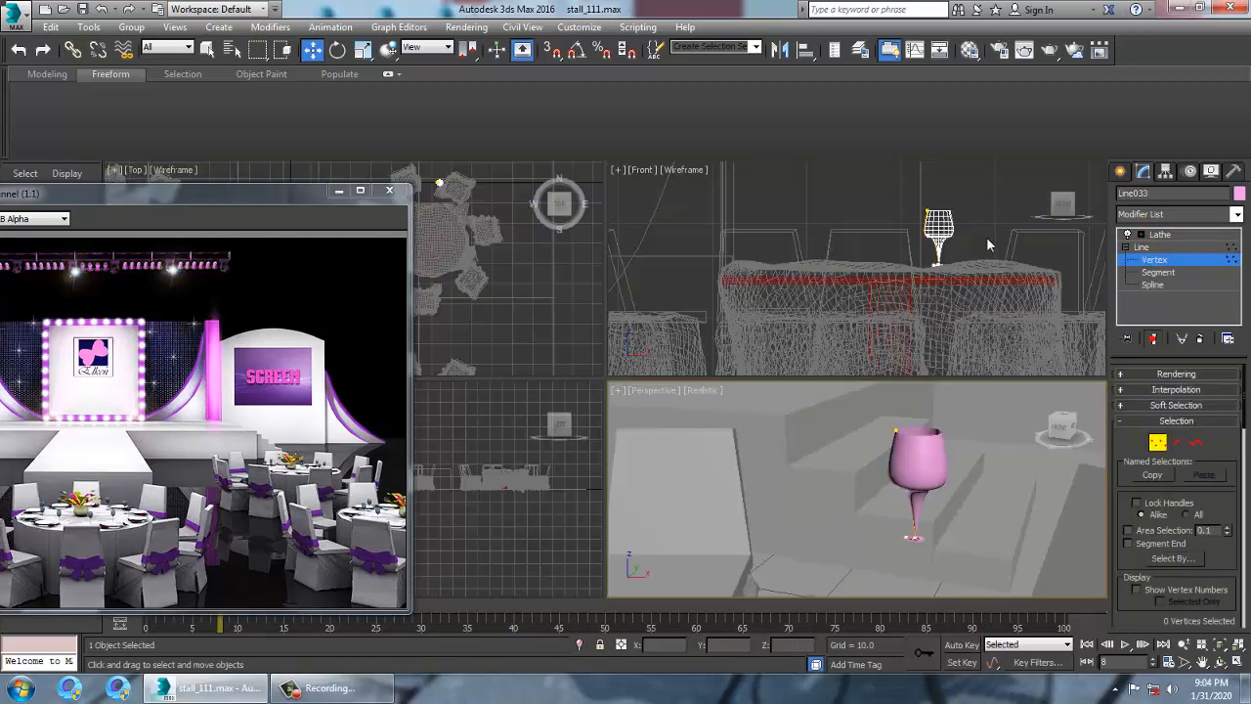
pyautogui.click(986, 242)
pyautogui.hotkey('alt', 'w')
pyautogui.scroll(6, 679, 297)
pyautogui.moveTo(680, 296); pyautogui.dragTo(779, 293, button='middle')
pyautogui.scroll(-2, 762, 327)
pyautogui.moveTo(745, 368); pyautogui.dragTo(719, 382, button='middle')
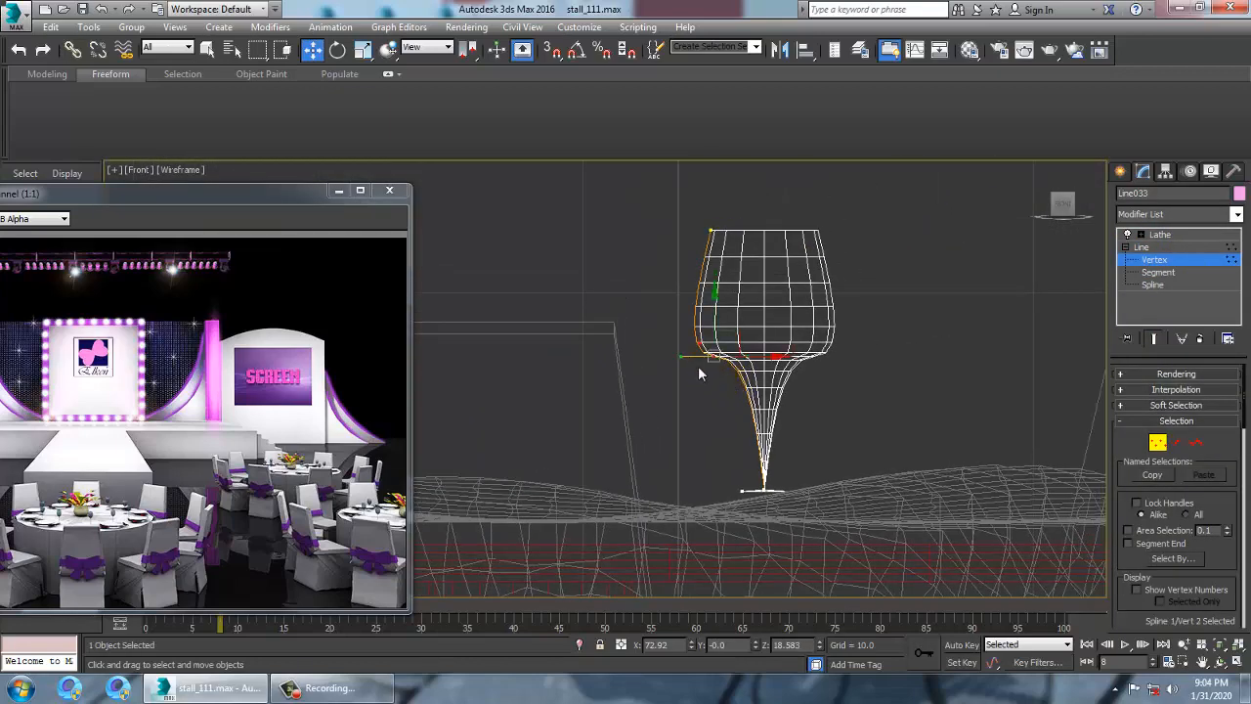
pyautogui.moveTo(733, 347); pyautogui.dragTo(741, 369)
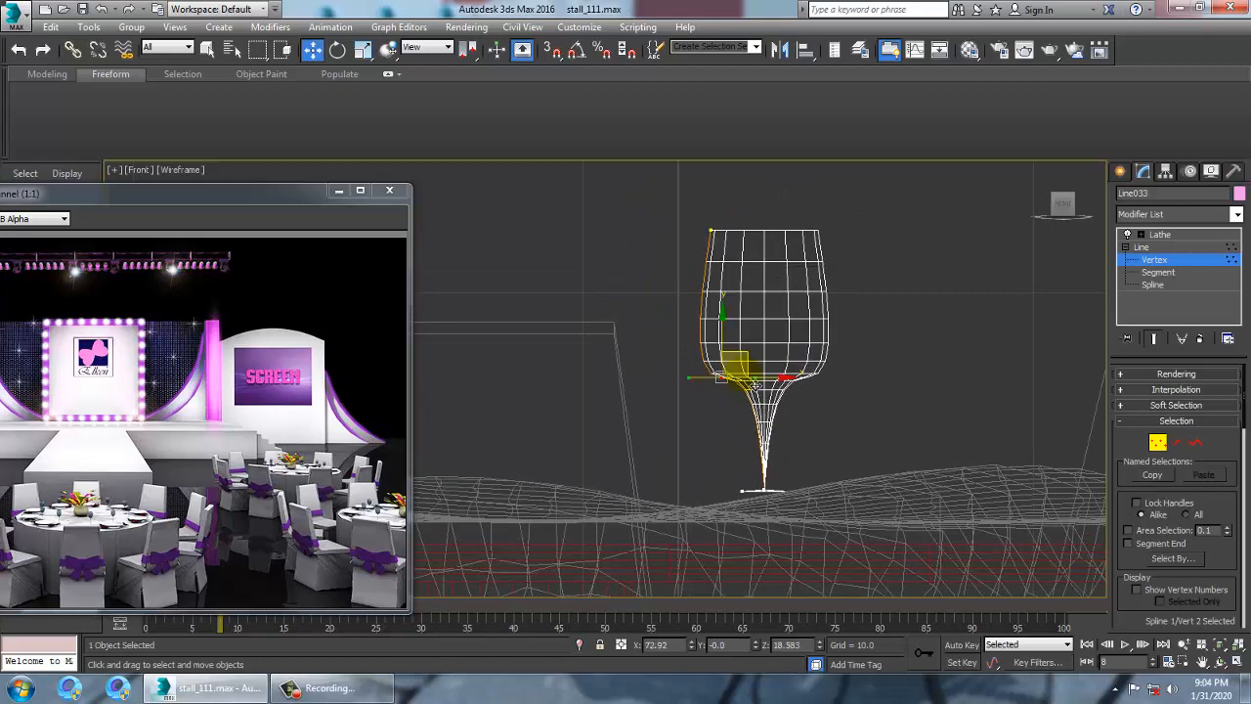
# Thicken the stem's lower end by moving its profile vertex outward, and narrow the foot by moving the outer vertex inward
pyautogui.scroll(2, 774, 500)
pyautogui.moveTo(774, 501); pyautogui.dragTo(777, 491, button='middle')
pyautogui.scroll(2, 748, 474)
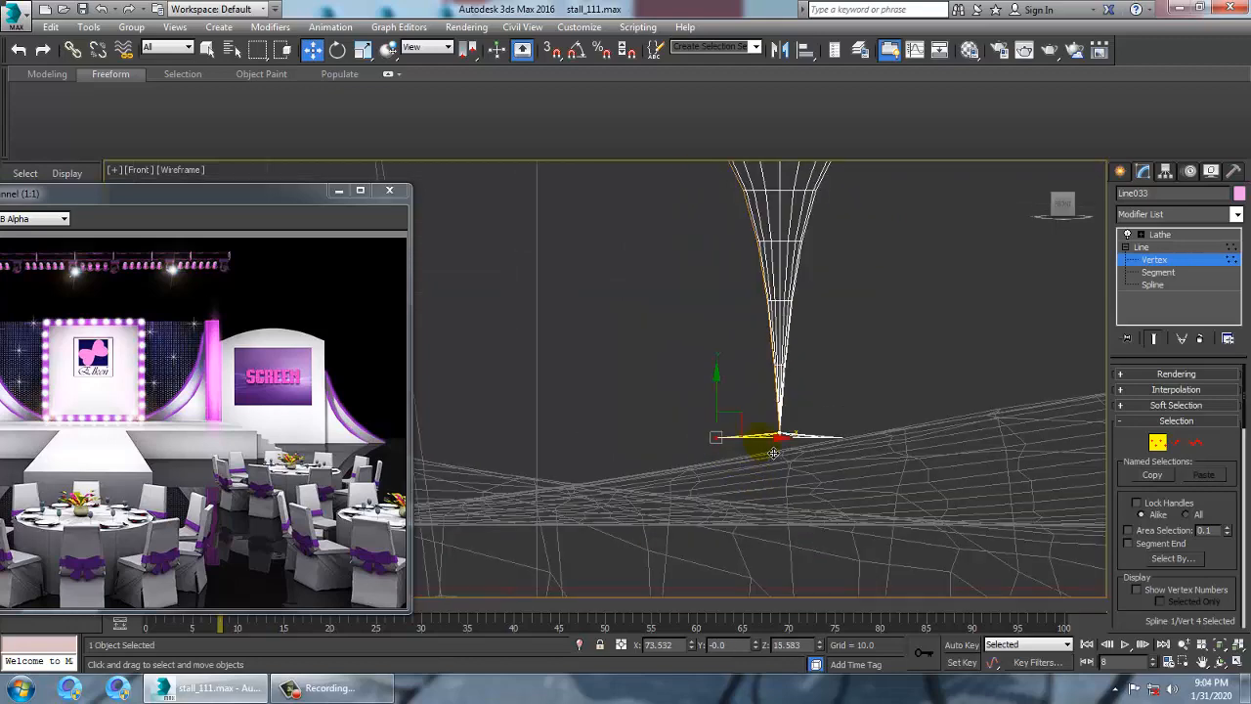
pyautogui.moveTo(760, 459); pyautogui.dragTo(805, 433)
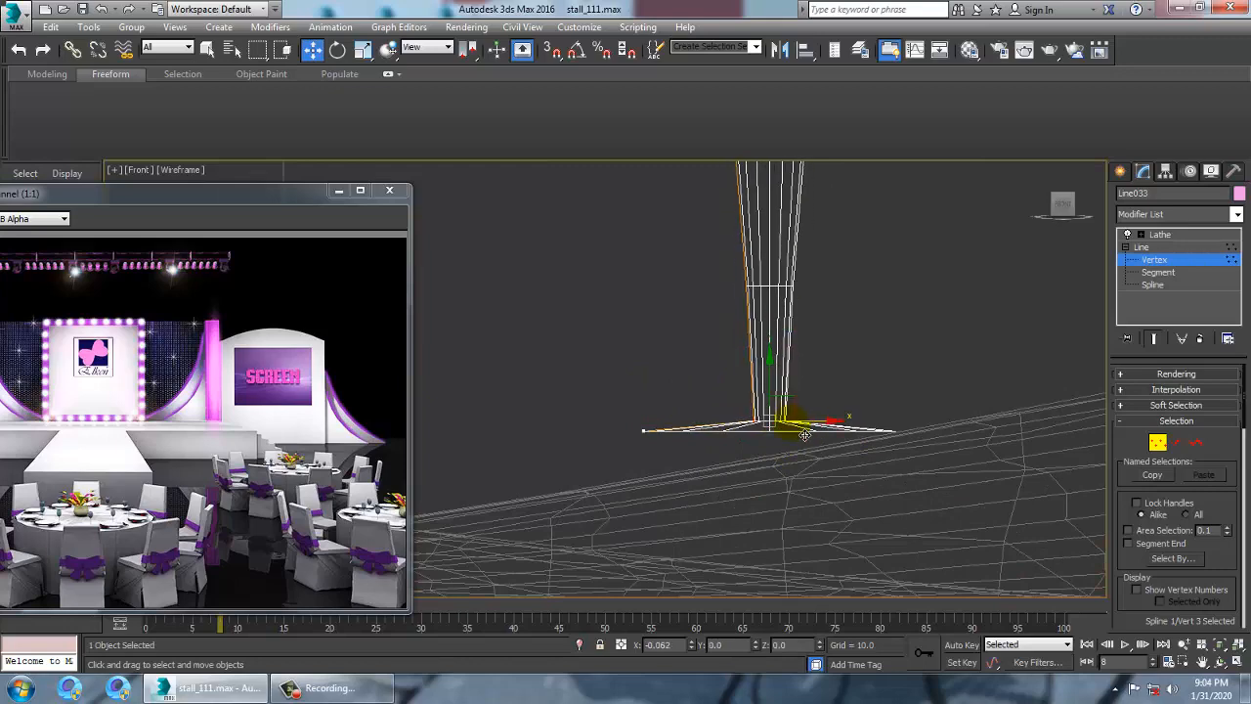
pyautogui.moveTo(840, 283); pyautogui.dragTo(771, 351, button='middle')
pyautogui.moveTo(542, 441); pyautogui.dragTo(566, 458)
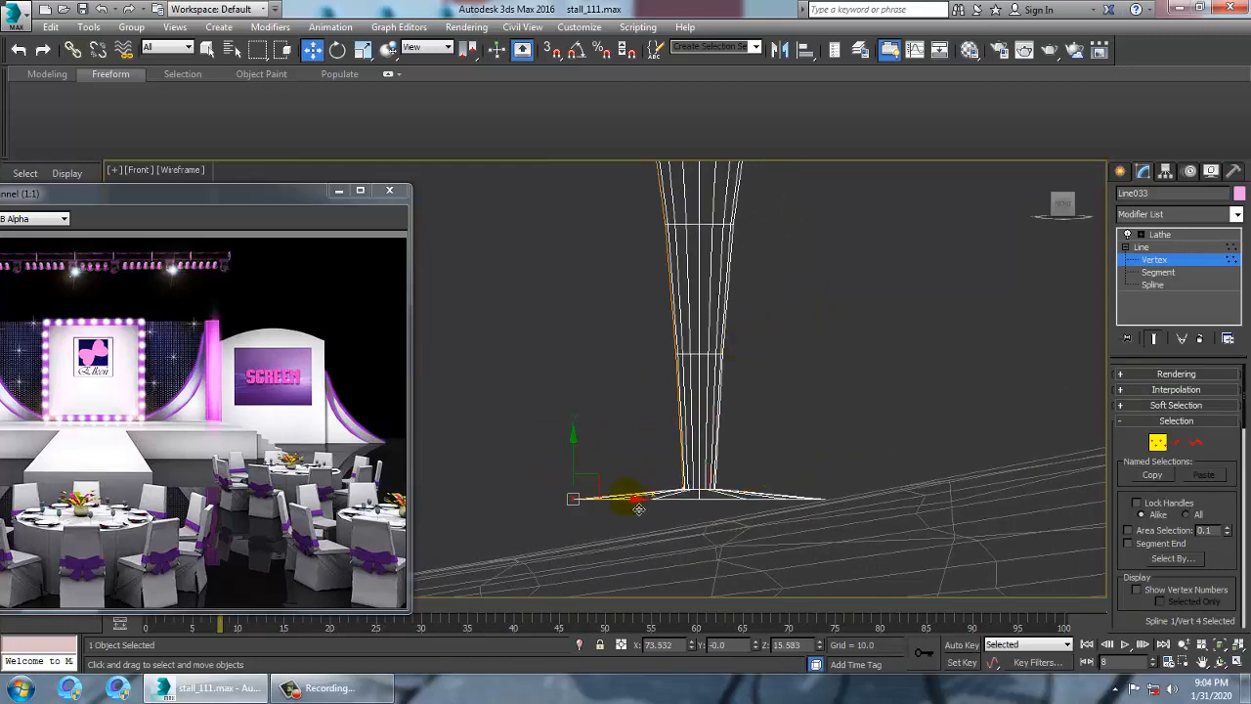
pyautogui.moveTo(675, 510); pyautogui.dragTo(679, 508)
# Adjust the tangent of the vertex at the bowl's base and raise the rim vertex to lengthen the bowl
pyautogui.moveTo(794, 301); pyautogui.dragTo(798, 491, button='middle')
pyautogui.moveTo(727, 327); pyautogui.dragTo(749, 438, button='middle')
pyautogui.scroll(-5, 748, 436)
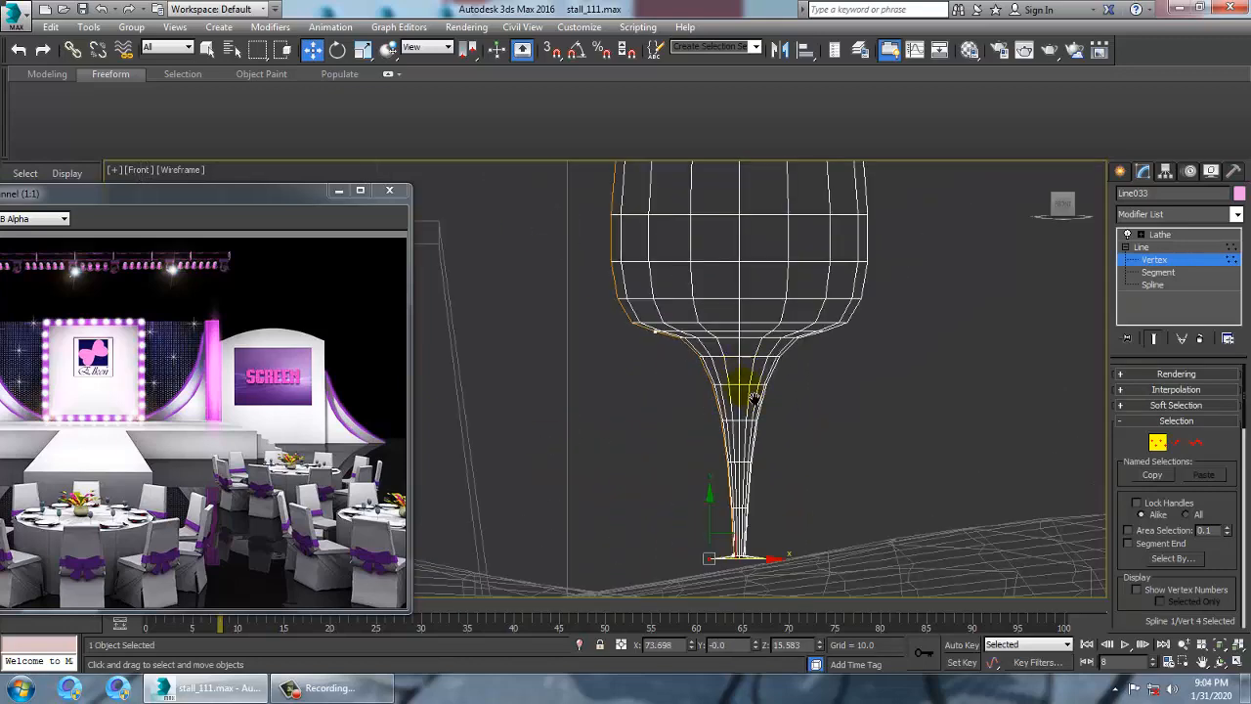
pyautogui.moveTo(740, 379); pyautogui.dragTo(770, 498, button='middle')
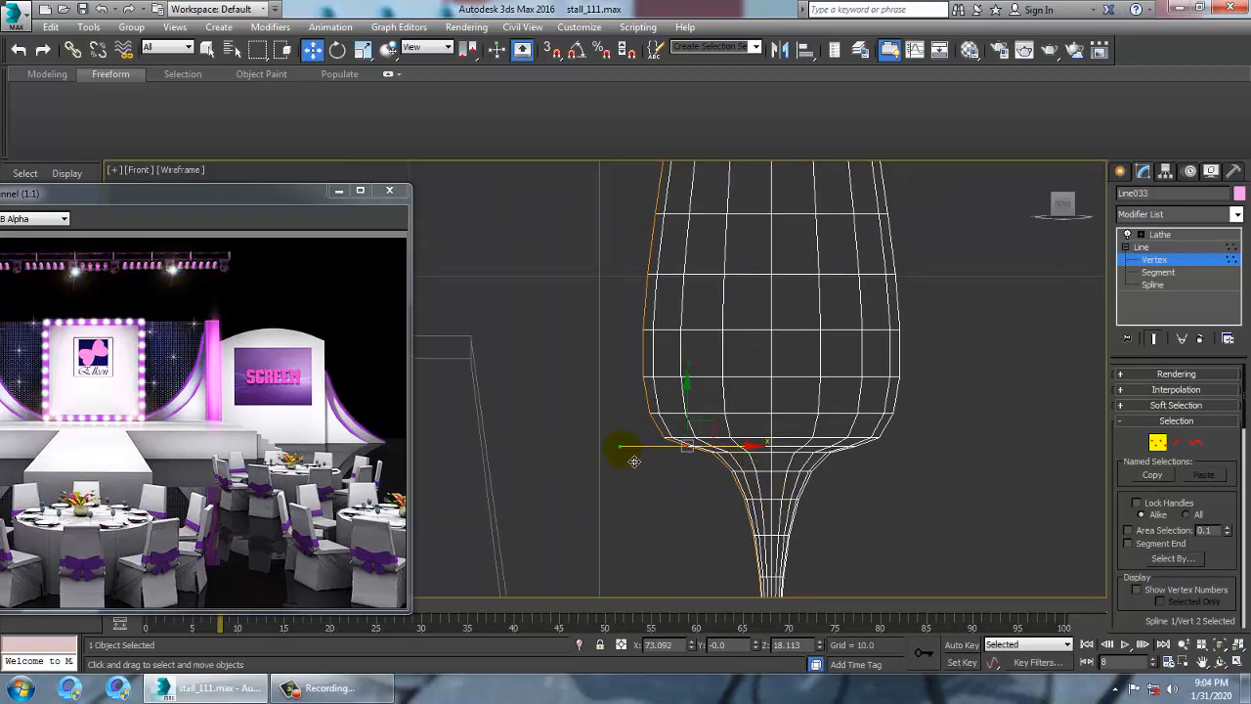
pyautogui.moveTo(634, 461)
pyautogui.mouseDown()
pyautogui.moveTo(693, 480)
pyautogui.moveTo(661, 456)
pyautogui.moveTo(657, 469)
pyautogui.moveTo(631, 468)
pyautogui.mouseUp()
pyautogui.scroll(-4, 830, 387)
pyautogui.moveTo(822, 387); pyautogui.dragTo(803, 448, button='middle')
pyautogui.scroll(2, 824, 410)
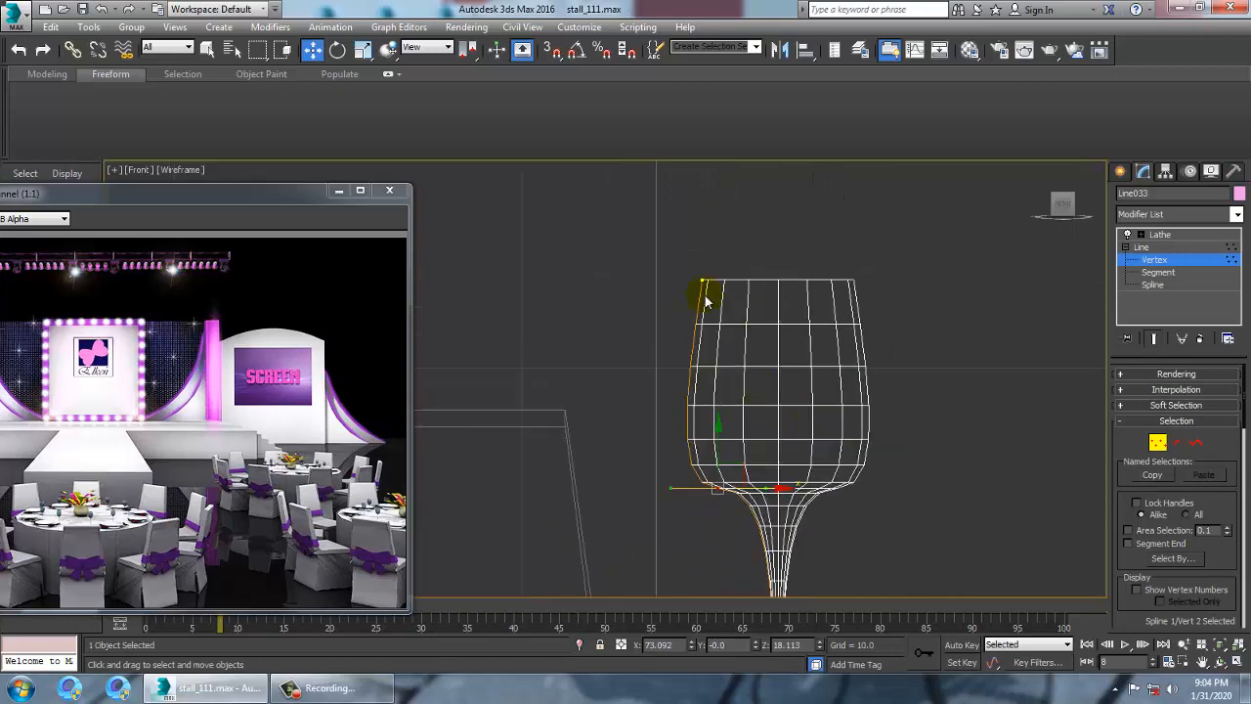
pyautogui.moveTo(715, 246)
pyautogui.mouseDown()
pyautogui.moveTo(711, 164)
pyautogui.moveTo(709, 265)
pyautogui.moveTo(712, 232)
pyautogui.mouseUp()
pyautogui.moveTo(821, 457); pyautogui.dragTo(849, 322, button='middle')
pyautogui.scroll(2, 852, 320)
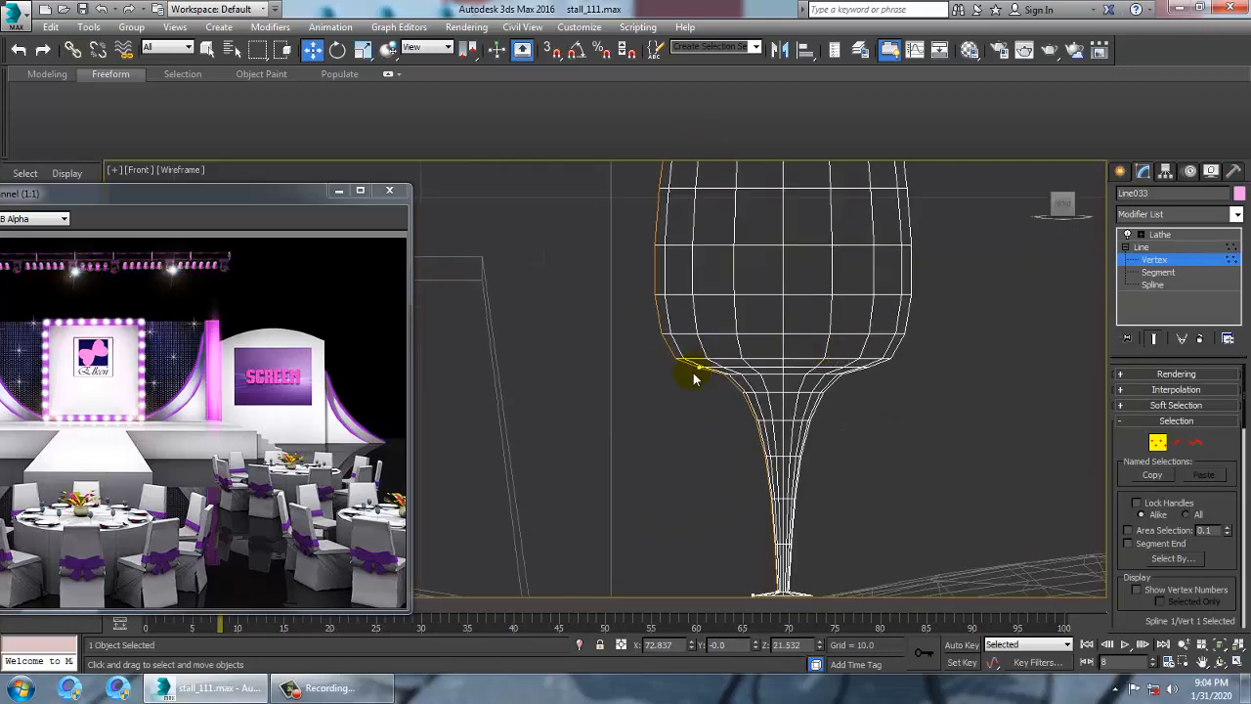
# Try to convert the vertex at the bowl's base to Smooth and undo the change
pyautogui.rightClick(697, 368)
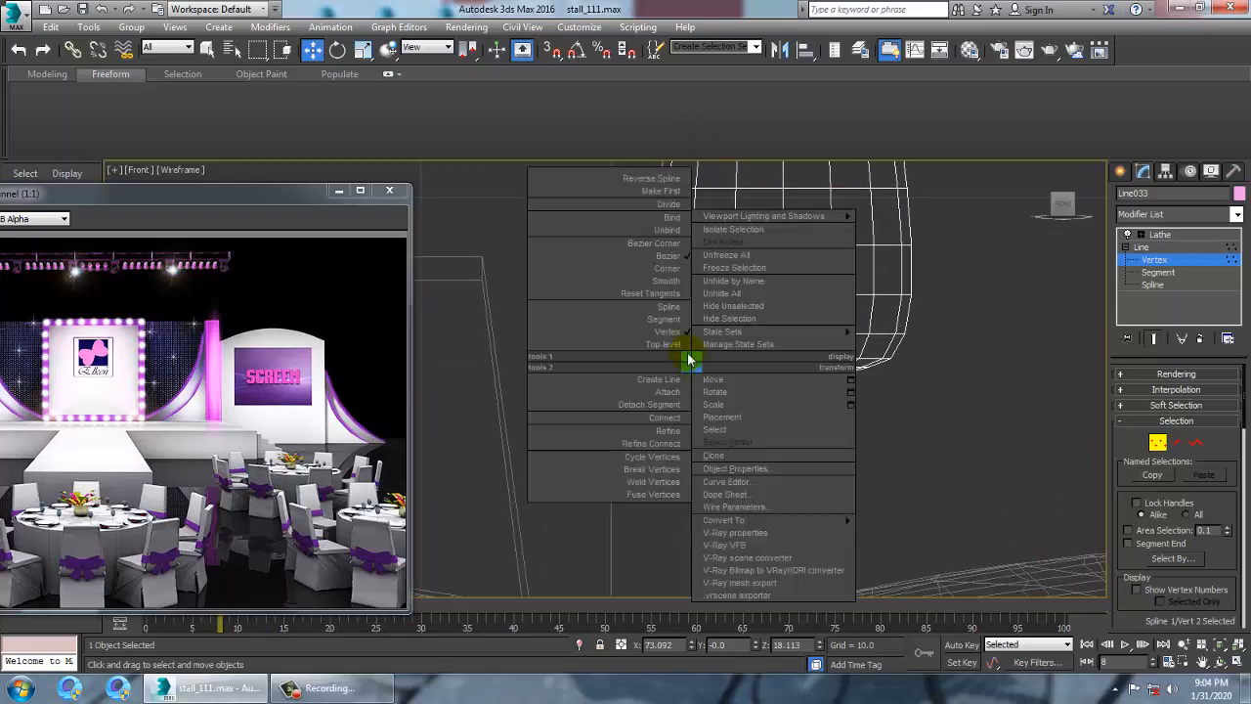
pyautogui.click(656, 283)
pyautogui.scroll(-2, 767, 400)
pyautogui.scroll(3, 779, 428)
pyautogui.moveTo(780, 431); pyautogui.dragTo(760, 381, button='middle')
pyautogui.hotkey('ctrl', 'z')
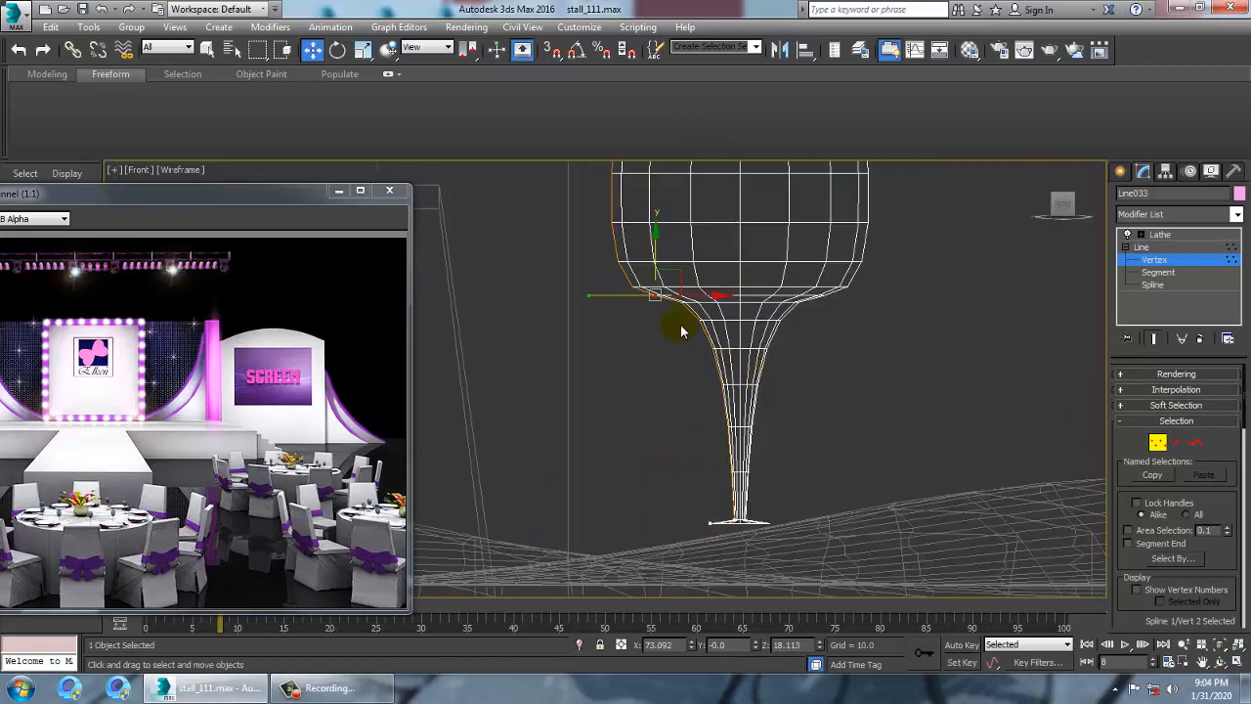
# Convert the vertex at the bowl's base to Bezier Corner and angle its outer tangent upward
pyautogui.rightClick(653, 292)
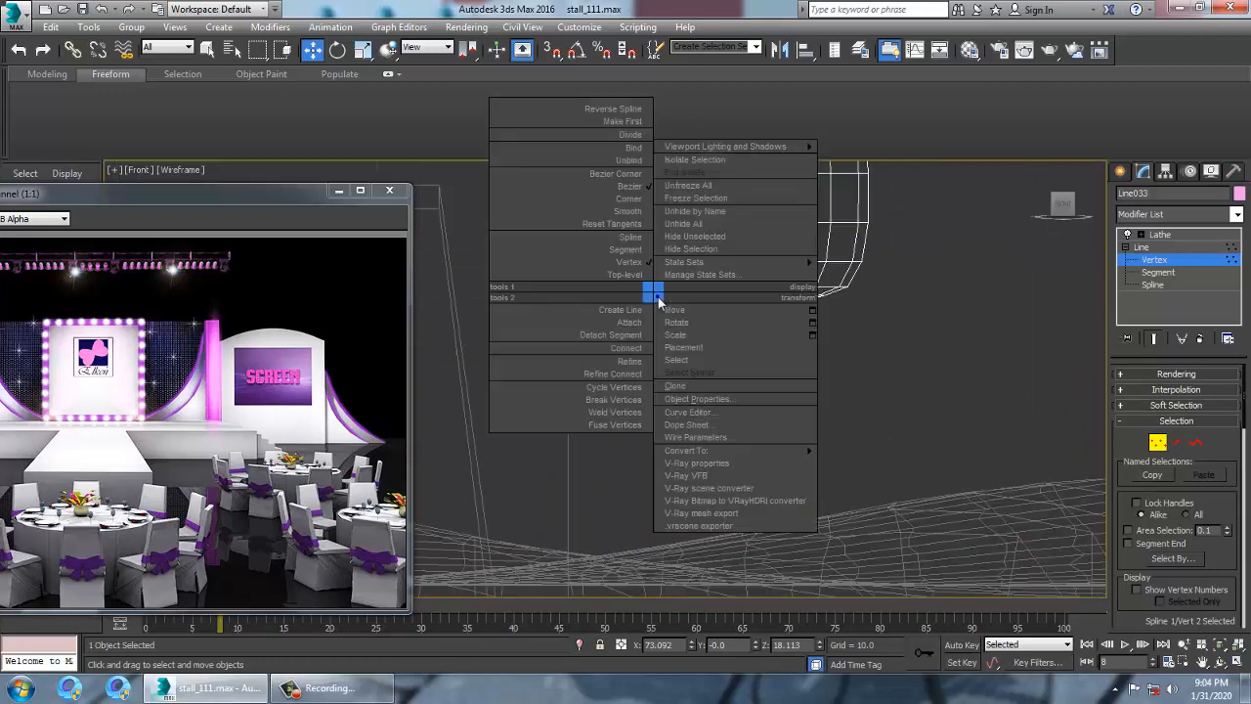
pyautogui.click(636, 201)
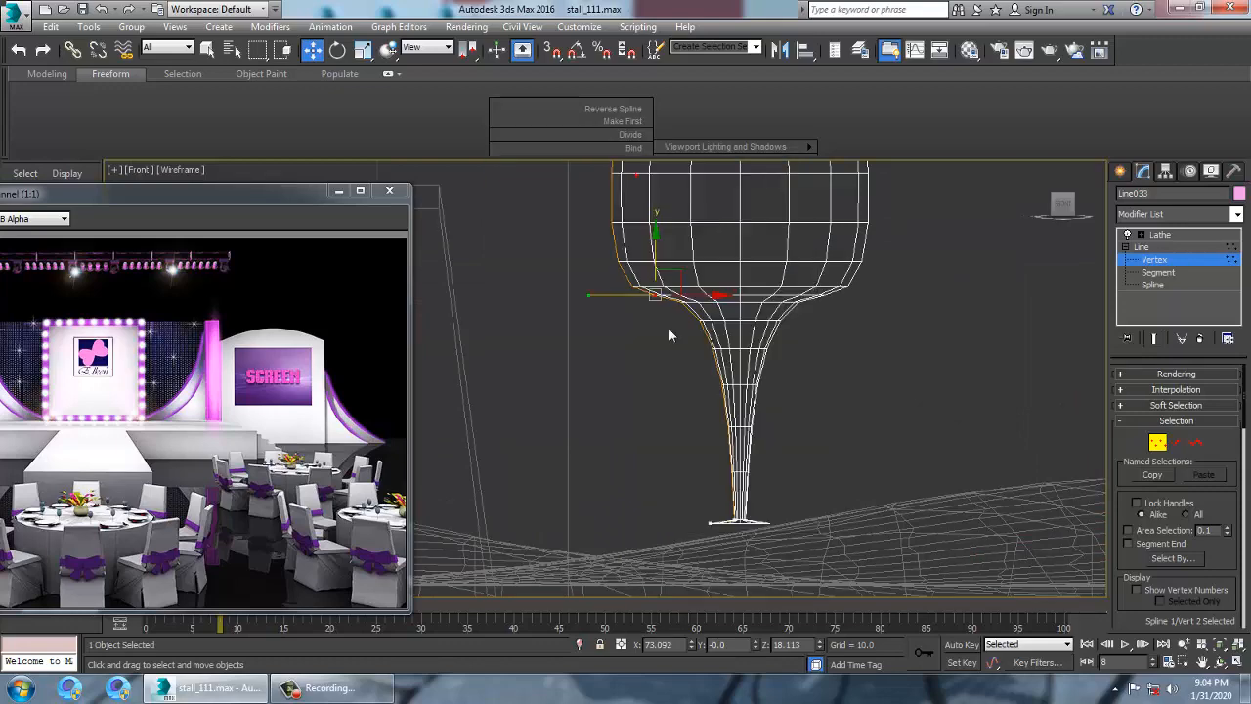
pyautogui.moveTo(602, 301); pyautogui.dragTo(628, 261)
# Leave vertex editing and examine the glass's shape and size against the table in the perspective view
pyautogui.scroll(-3, 772, 400)
pyautogui.moveTo(772, 403)
pyautogui.mouseDown(button='middle')
pyautogui.moveTo(843, 387)
pyautogui.moveTo(823, 432)
pyautogui.moveTo(764, 406)
pyautogui.mouseUp(button='middle')
pyautogui.scroll(-1, 782, 422)
pyautogui.hotkey('alt', 'w')
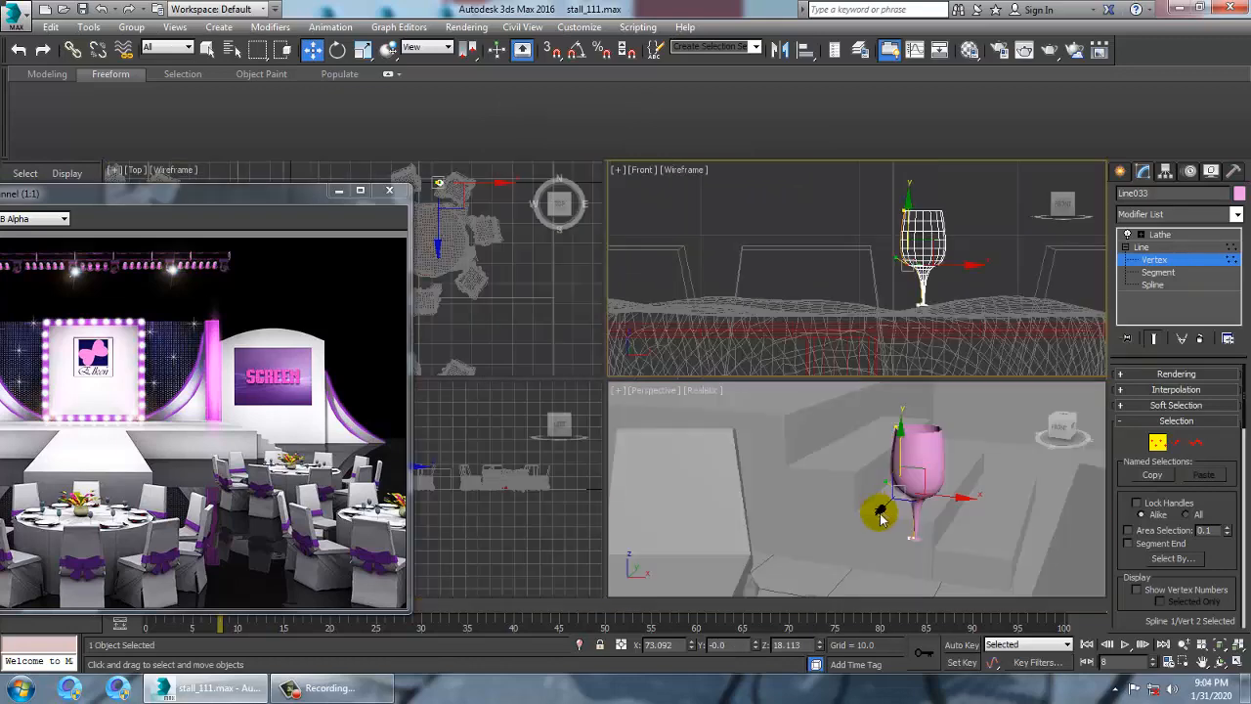
pyautogui.hotkey('alt', 'w')
pyautogui.moveTo(883, 514); pyautogui.dragTo(919, 388, button='middle')
pyautogui.scroll(-3, 821, 459)
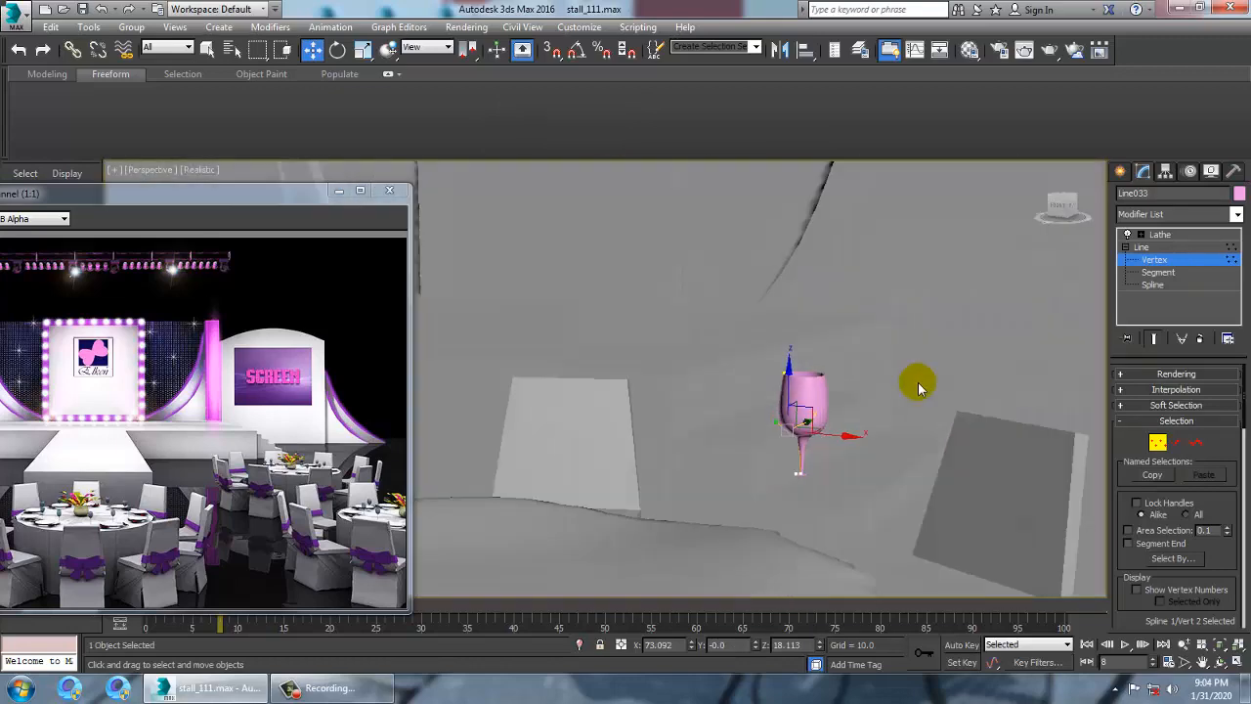
pyautogui.click(1167, 248)
pyautogui.moveTo(827, 467)
pyautogui.keyDown('alt'); pyautogui.mouseDown(button='middle')
pyautogui.moveTo(789, 422)
pyautogui.moveTo(821, 461)
pyautogui.moveTo(818, 486)
pyautogui.mouseUp(button='middle'); pyautogui.keyUp('alt')
pyautogui.scroll(-3, 790, 423)
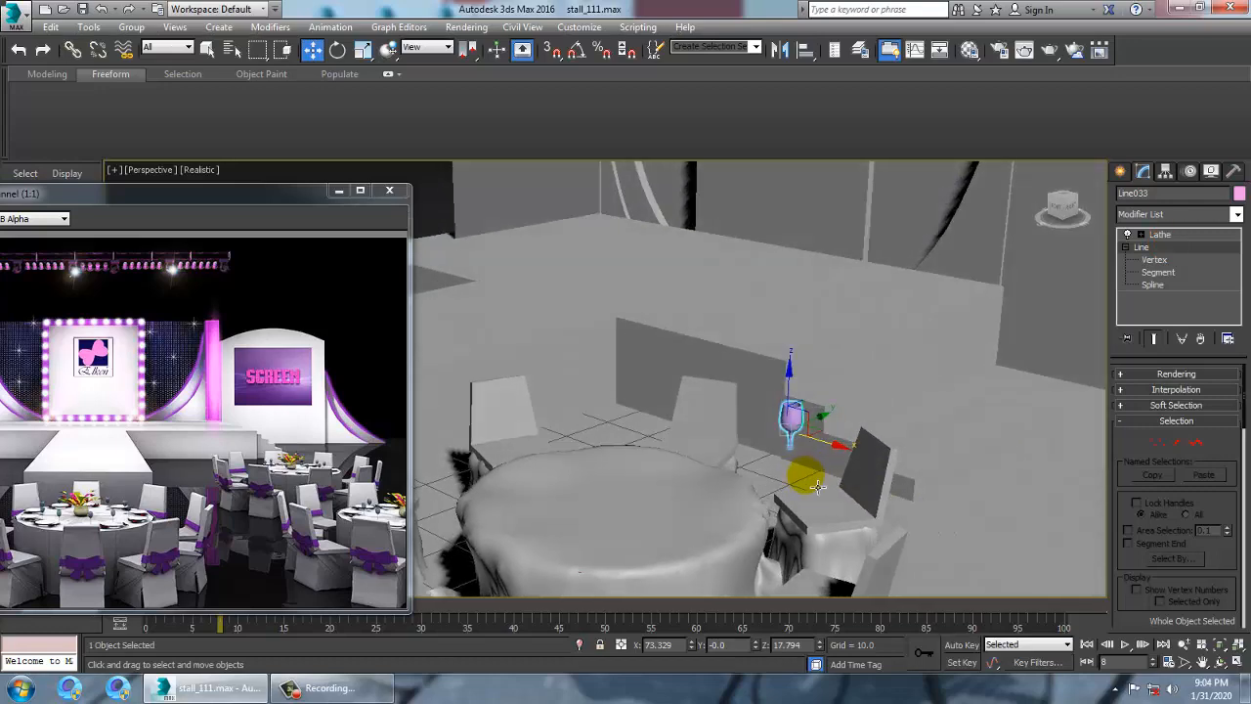
# Narrow and raise the glass's rim in the front view, and move the vertex at the bowl's base up to lengthen the stem
pyautogui.hotkey('alt', 'w')
pyautogui.hotkey('alt', 'w')
pyautogui.moveTo(879, 272); pyautogui.dragTo(854, 303, button='middle')
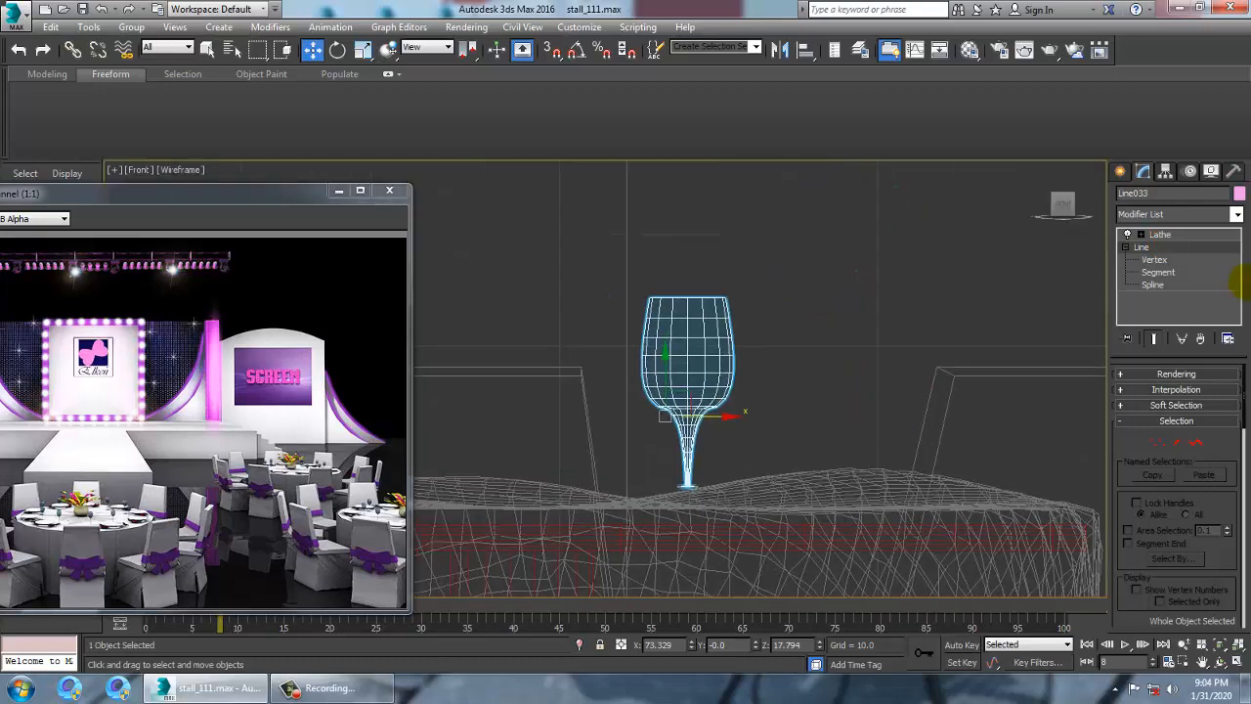
pyautogui.click(1163, 260)
pyautogui.moveTo(748, 367); pyautogui.dragTo(776, 413, button='middle')
pyautogui.moveTo(601, 300); pyautogui.dragTo(760, 356)
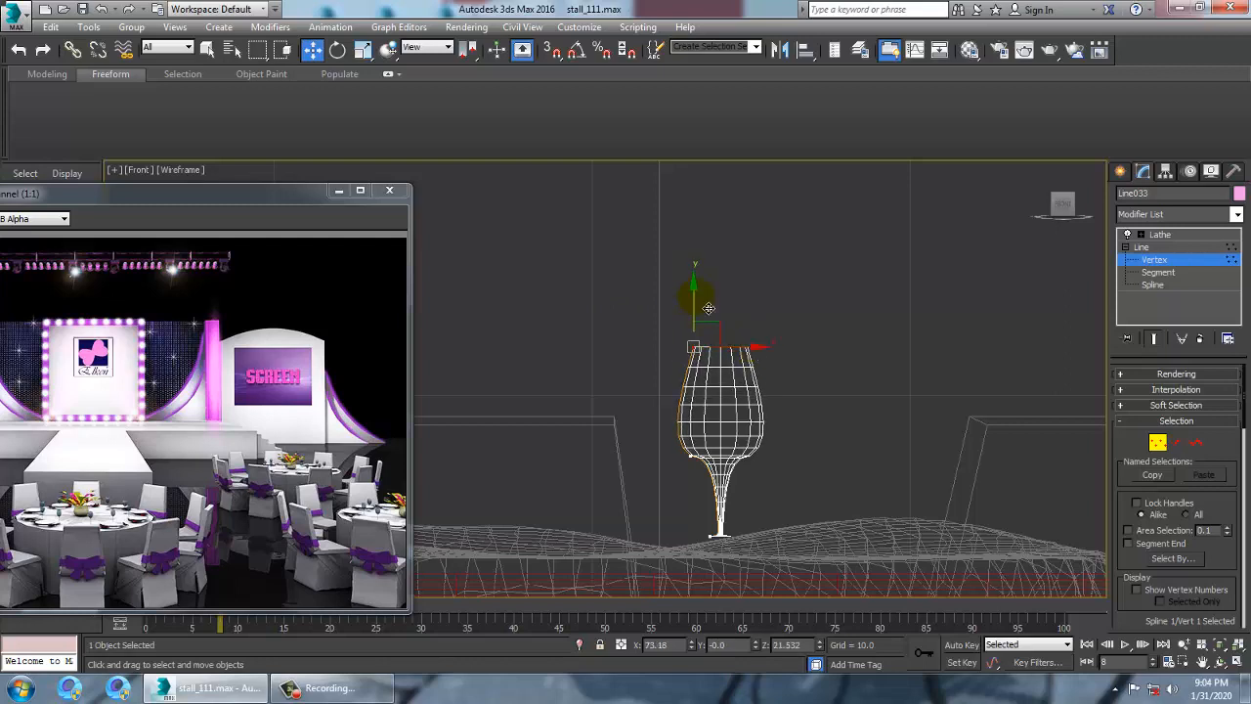
pyautogui.moveTo(709, 307); pyautogui.dragTo(706, 287)
pyautogui.scroll(4, 718, 484)
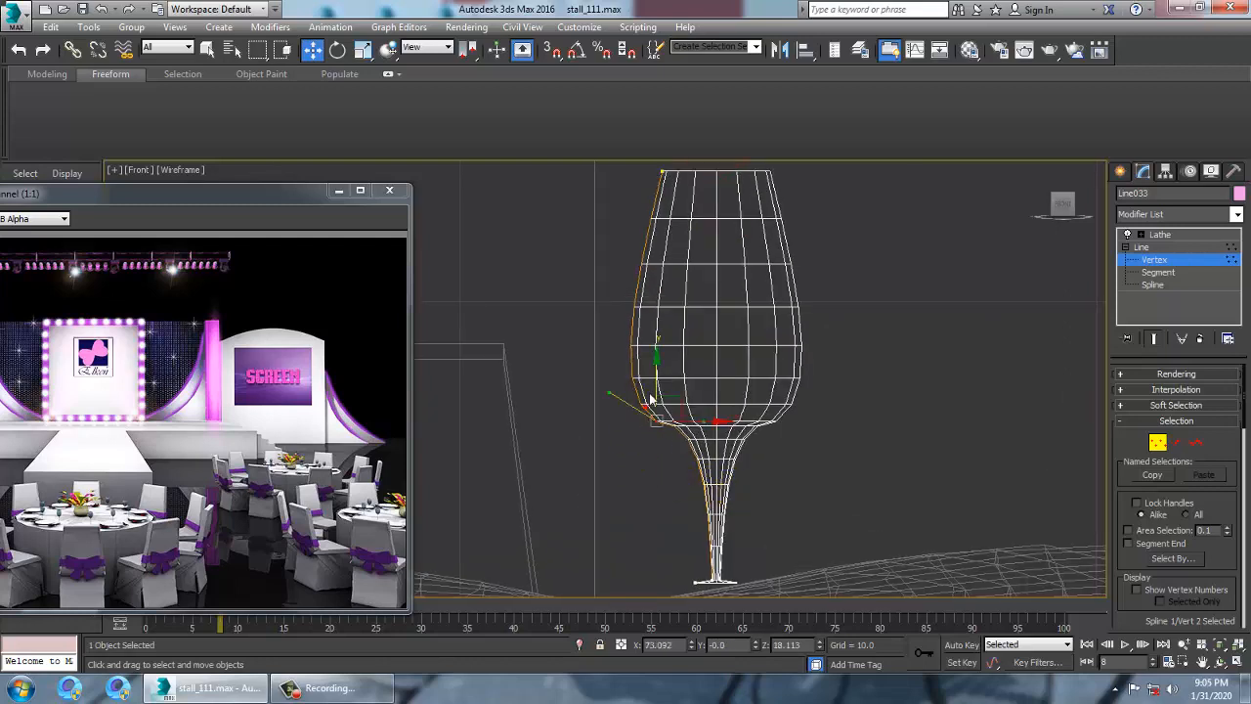
pyautogui.moveTo(667, 390); pyautogui.dragTo(679, 350)
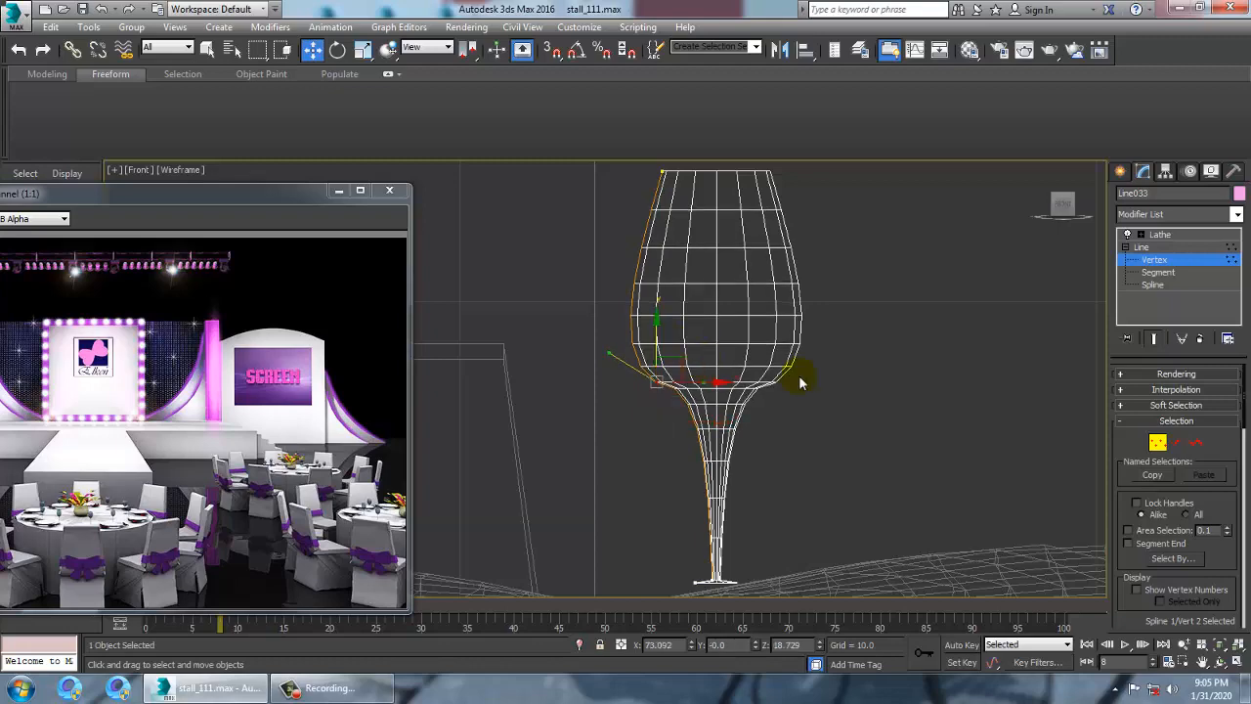
# Convert the lathed wine glass to an Editable Poly
pyautogui.scroll(-5, 821, 391)
pyautogui.click(1159, 235)
pyautogui.hotkey('alt', 'w')
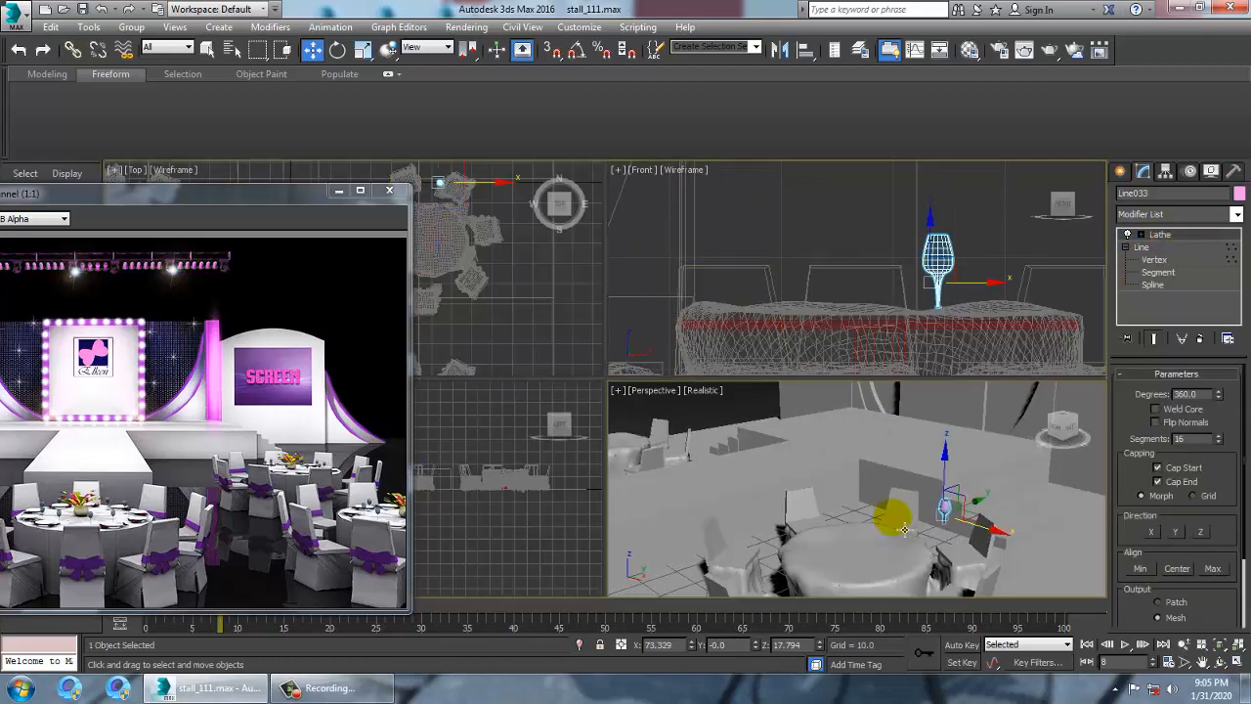
pyautogui.hotkey('alt', 'w')
pyautogui.rightClick(786, 430)
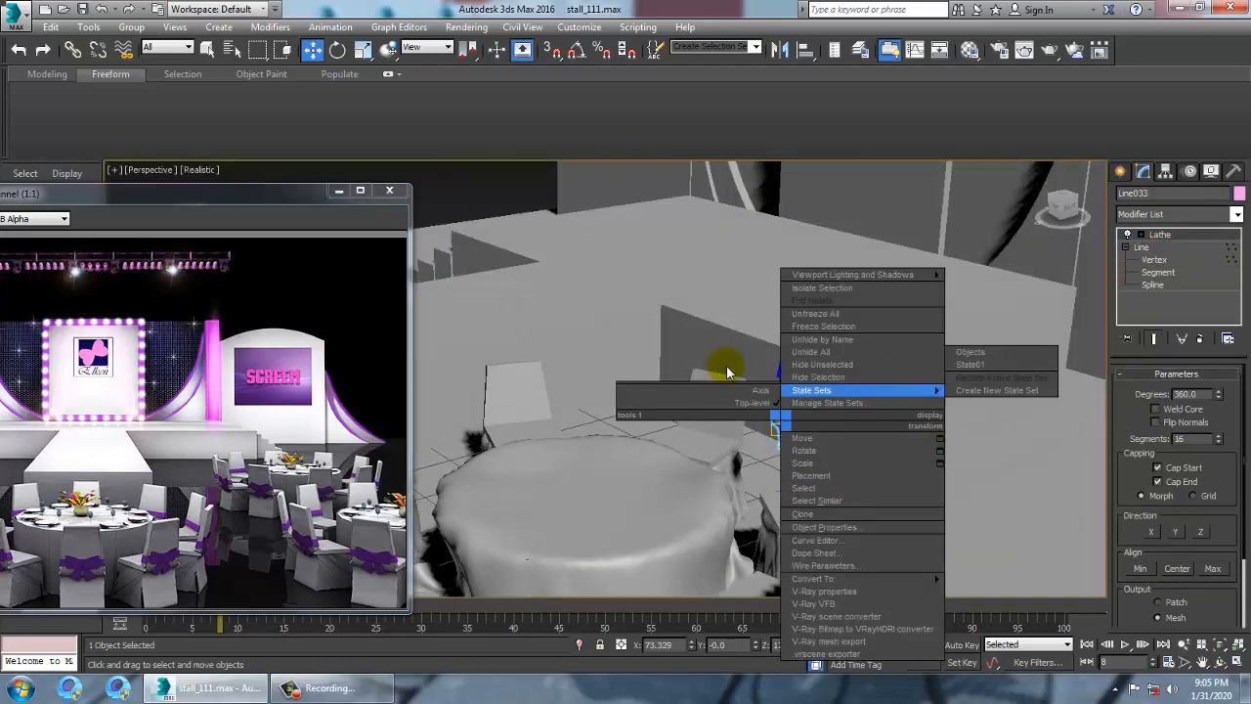
pyautogui.moveTo(682, 286); pyautogui.dragTo(675, 289, button='middle')
pyautogui.scroll(10, 781, 420)
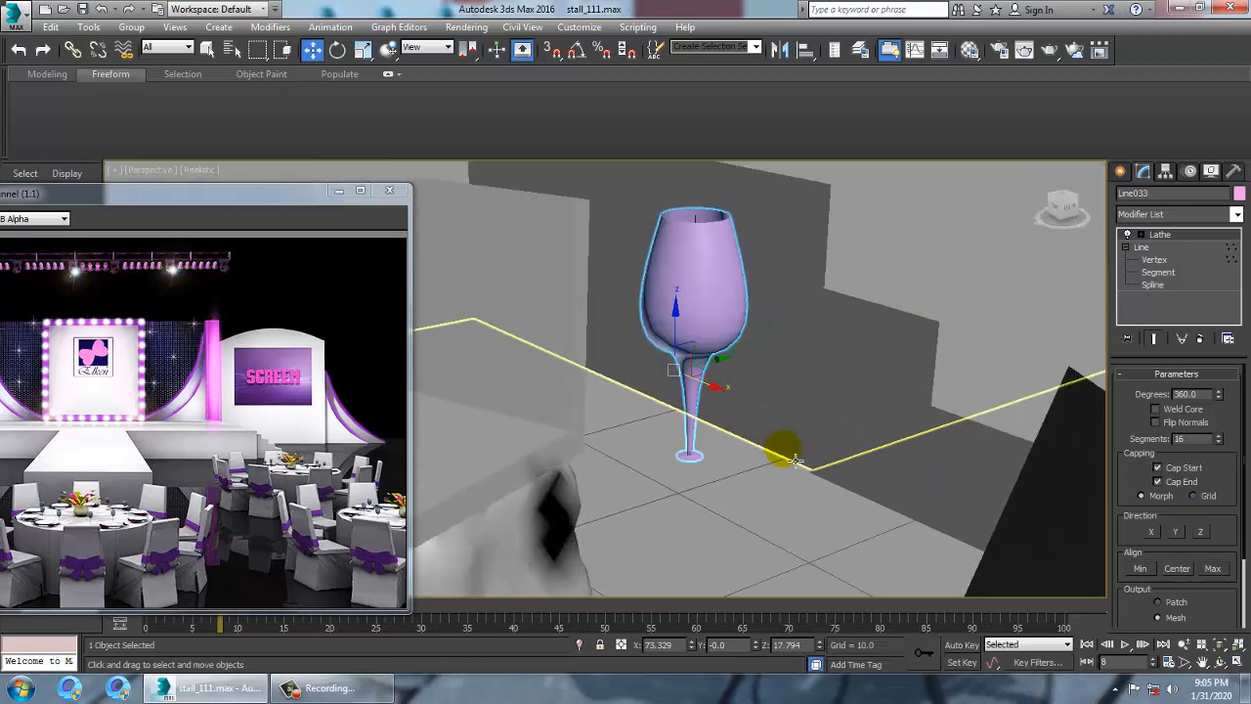
pyautogui.rightClick(701, 283)
pyautogui.moveTo(768, 424)
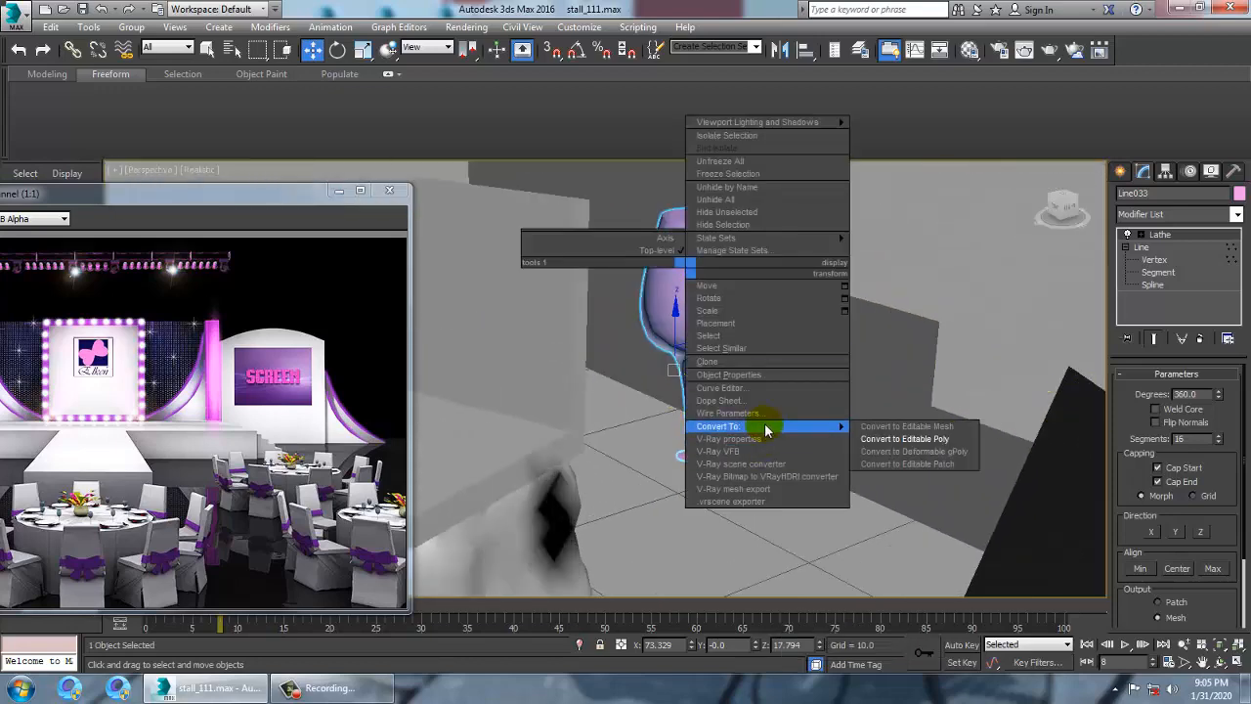
pyautogui.click(880, 439)
# Move the wine glass in the top view onto the nearest table's edge, at about Y -13.8
pyautogui.scroll(-8, 808, 417)
pyautogui.press('r')
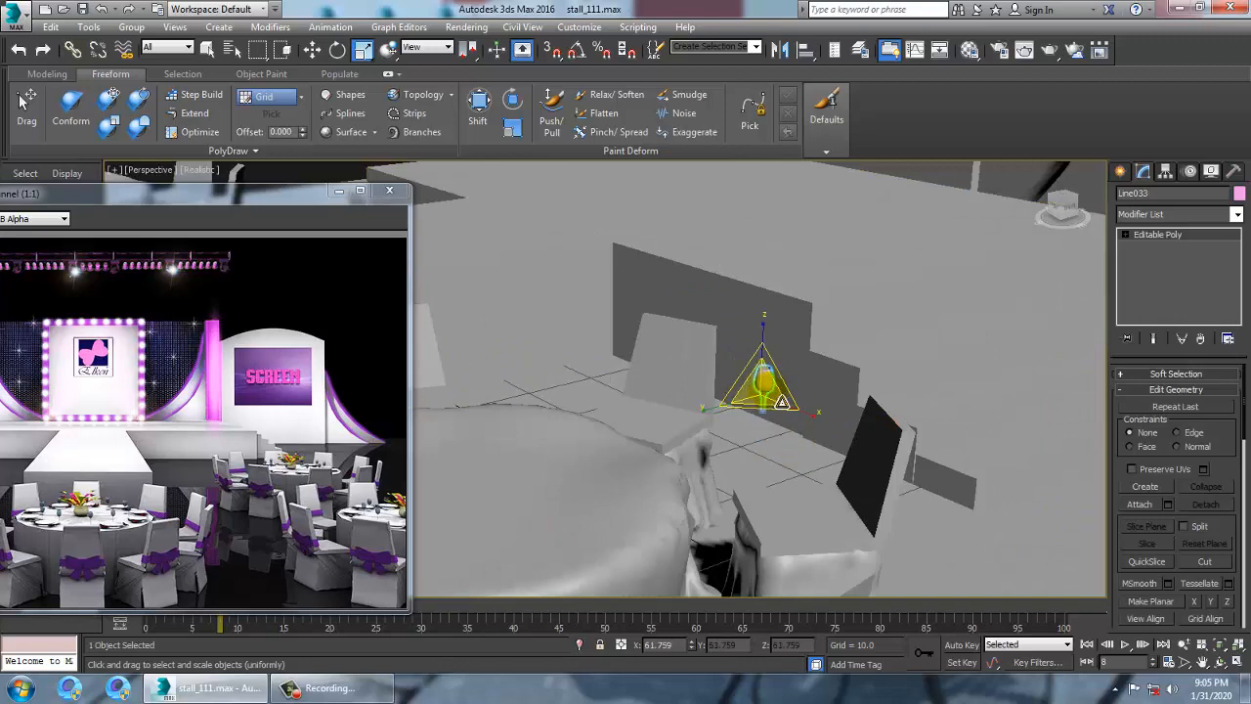
pyautogui.press('w')
pyautogui.scroll(-10, 762, 410)
pyautogui.hotkey('alt', 'w')
pyautogui.rightClick(489, 335)
pyautogui.hotkey('alt', 'w')
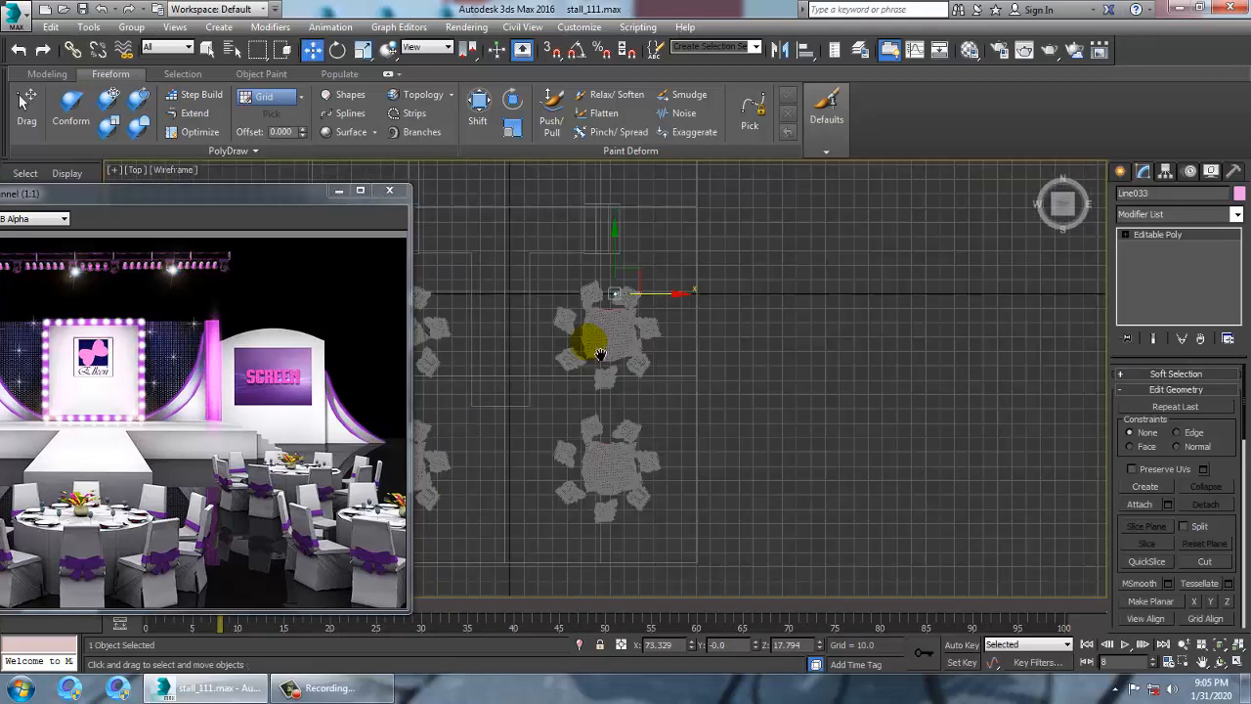
pyautogui.scroll(6, 587, 335)
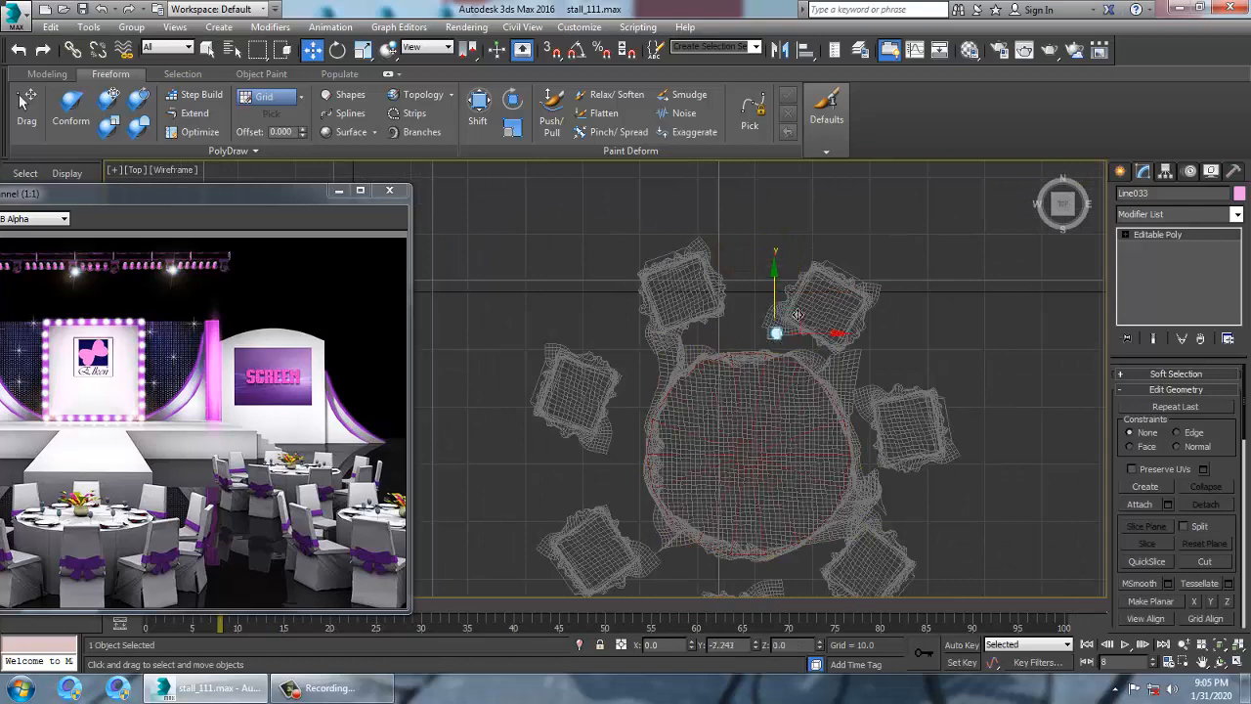
# Lower the glass in the perspective view to about Z 16.8 so its foot rests on the tablecloth
pyautogui.hotkey('alt', 'w')
pyautogui.rightClick(874, 475)
pyautogui.hotkey('alt', 'w')
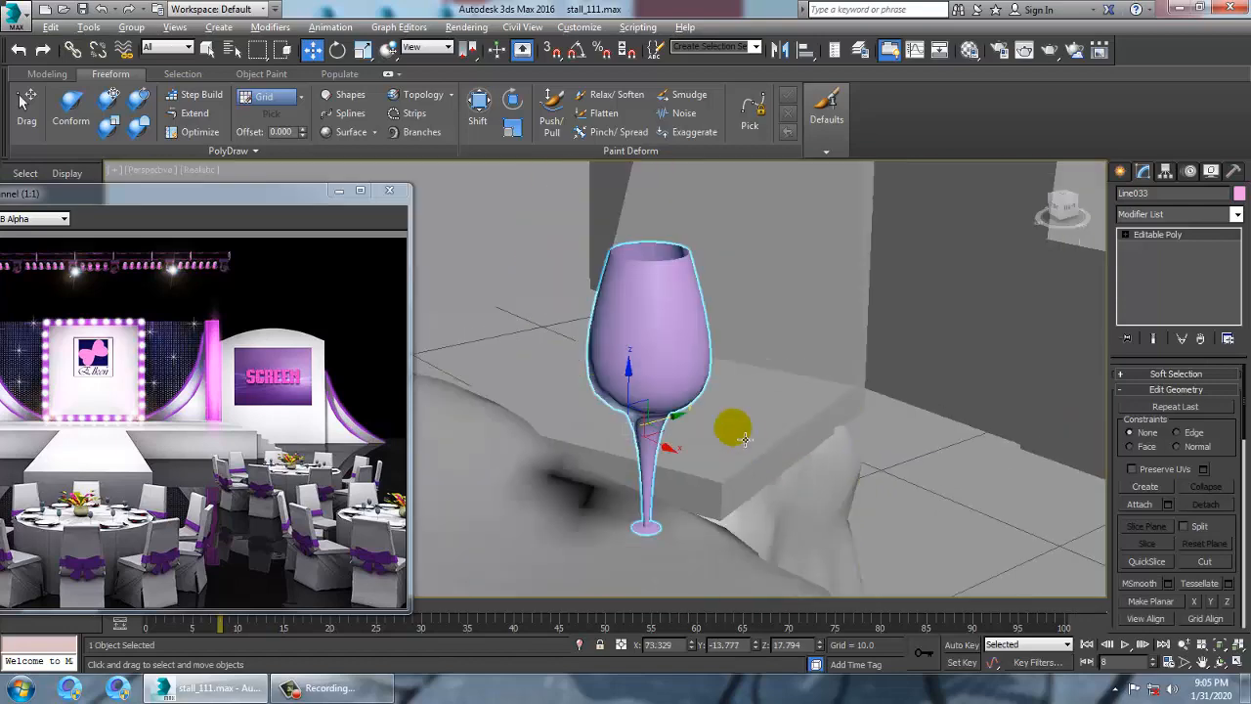
pyautogui.scroll(-3, 679, 384)
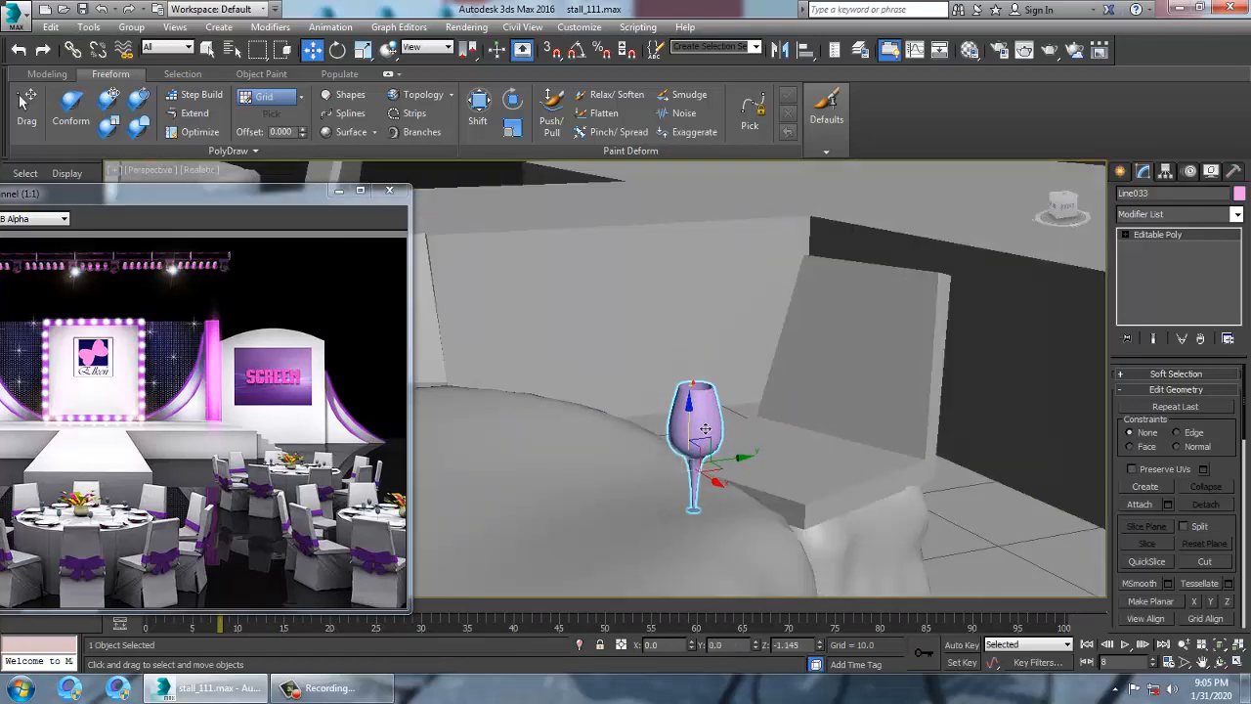
pyautogui.scroll(5, 767, 469)
pyautogui.scroll(-4, 770, 472)
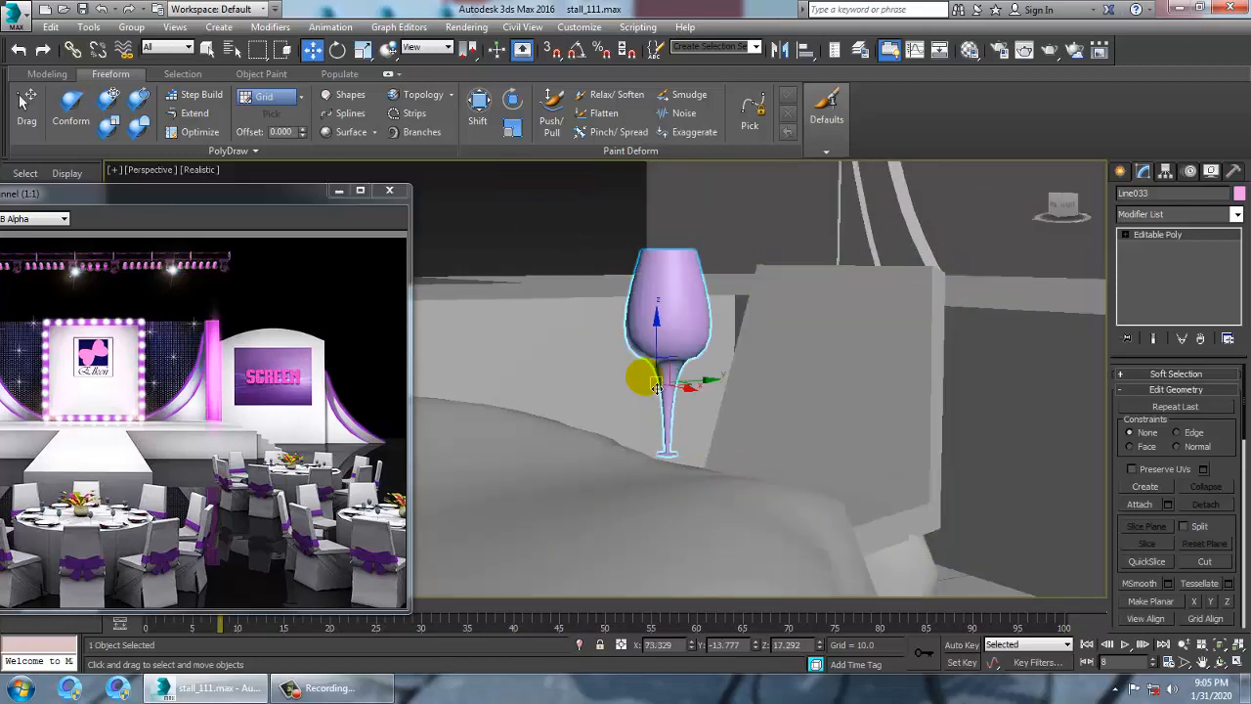
pyautogui.moveTo(671, 343); pyautogui.dragTo(680, 372)
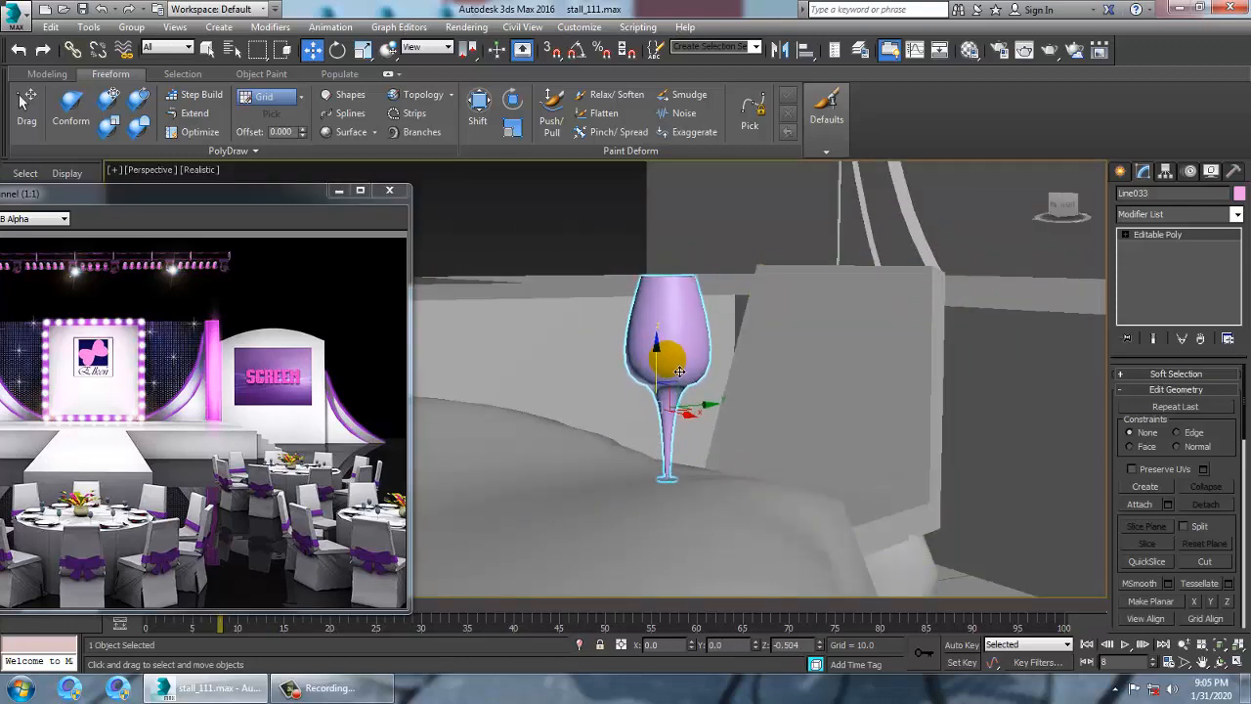
# Move only the glass's pivot to the centre of the round table in the top view
pyautogui.hotkey('alt', 'w')
pyautogui.hotkey('alt', 'w')
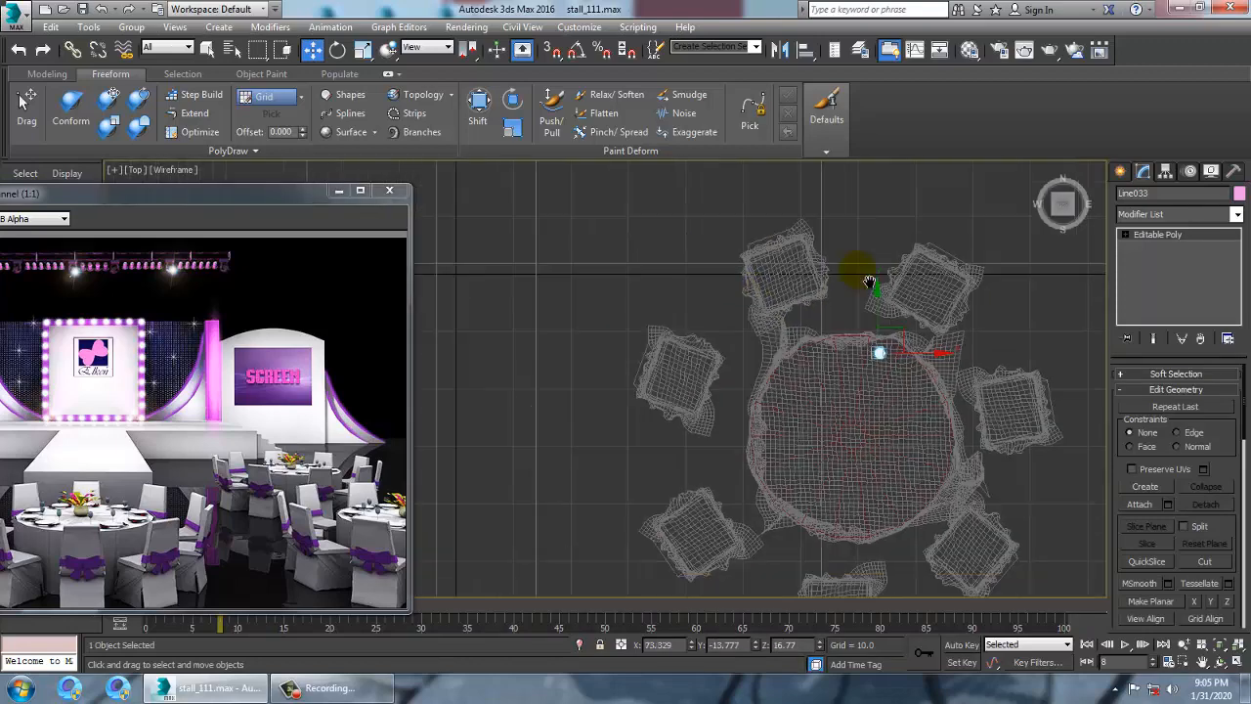
pyautogui.scroll(2, 662, 250)
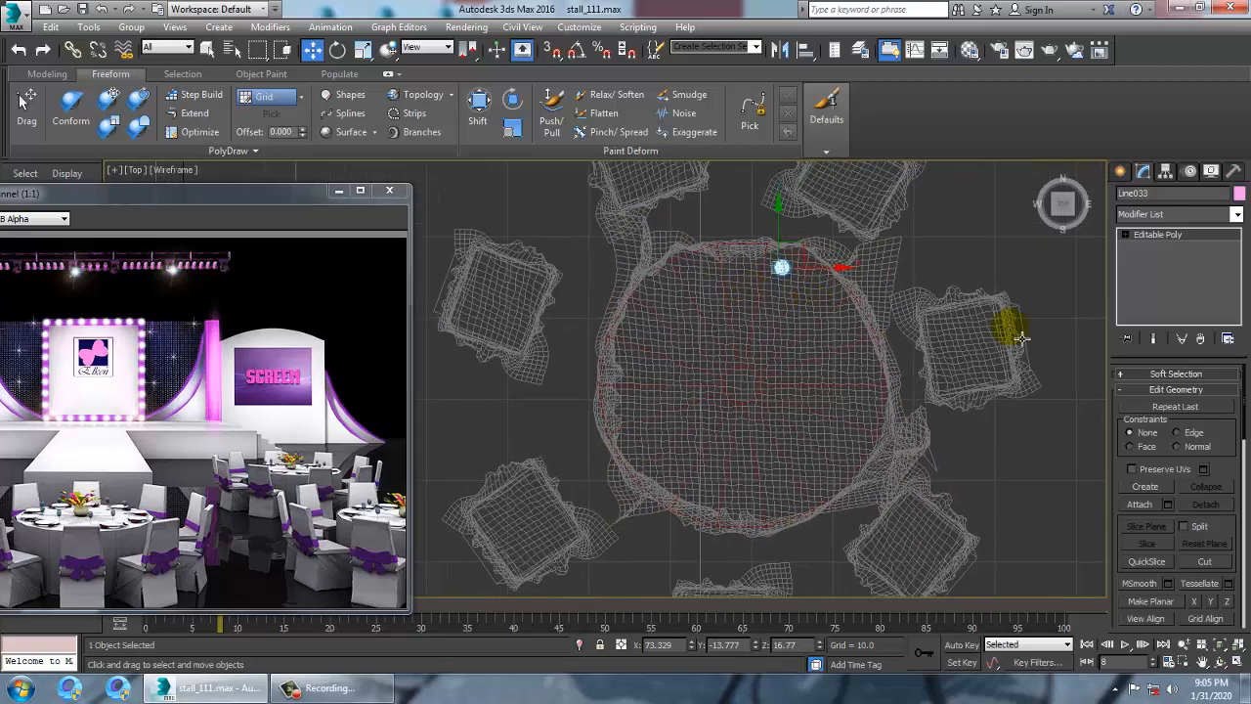
pyautogui.click(1165, 172)
pyautogui.click(1178, 270)
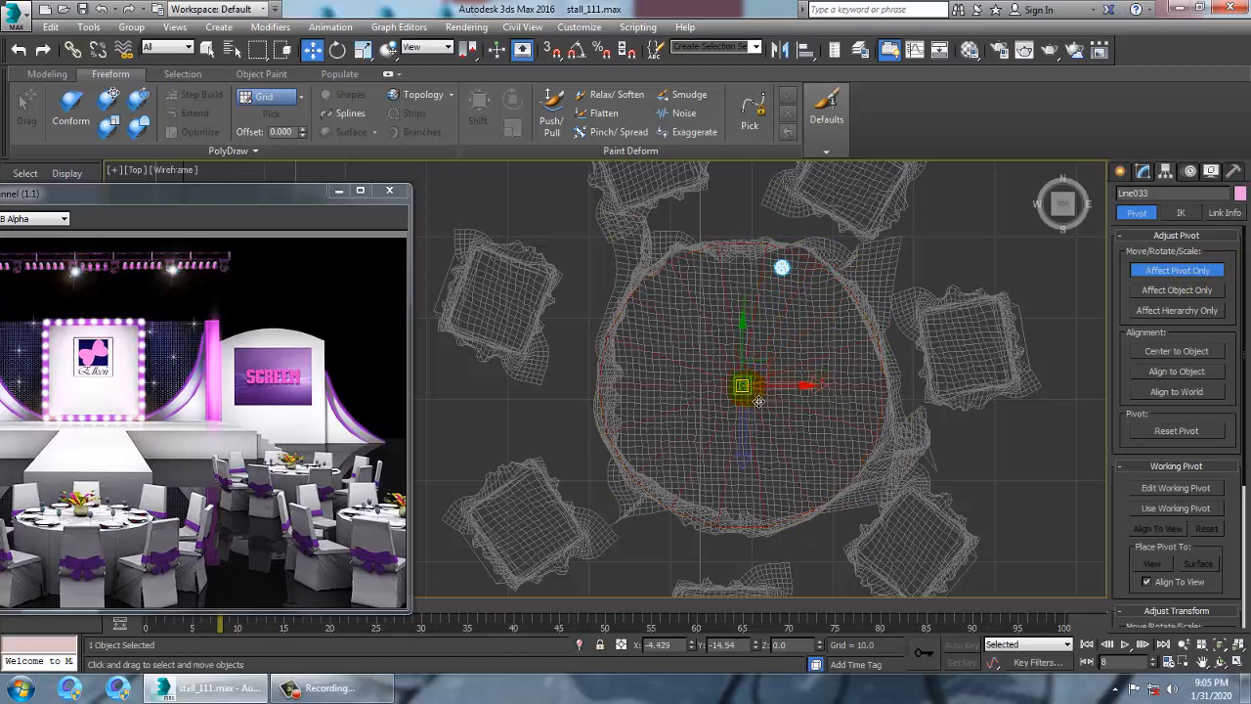
pyautogui.click(1134, 270)
# Make five rotated copies of the glass around the table's centre, spaced about 58.6 degrees apart
pyautogui.press('e')
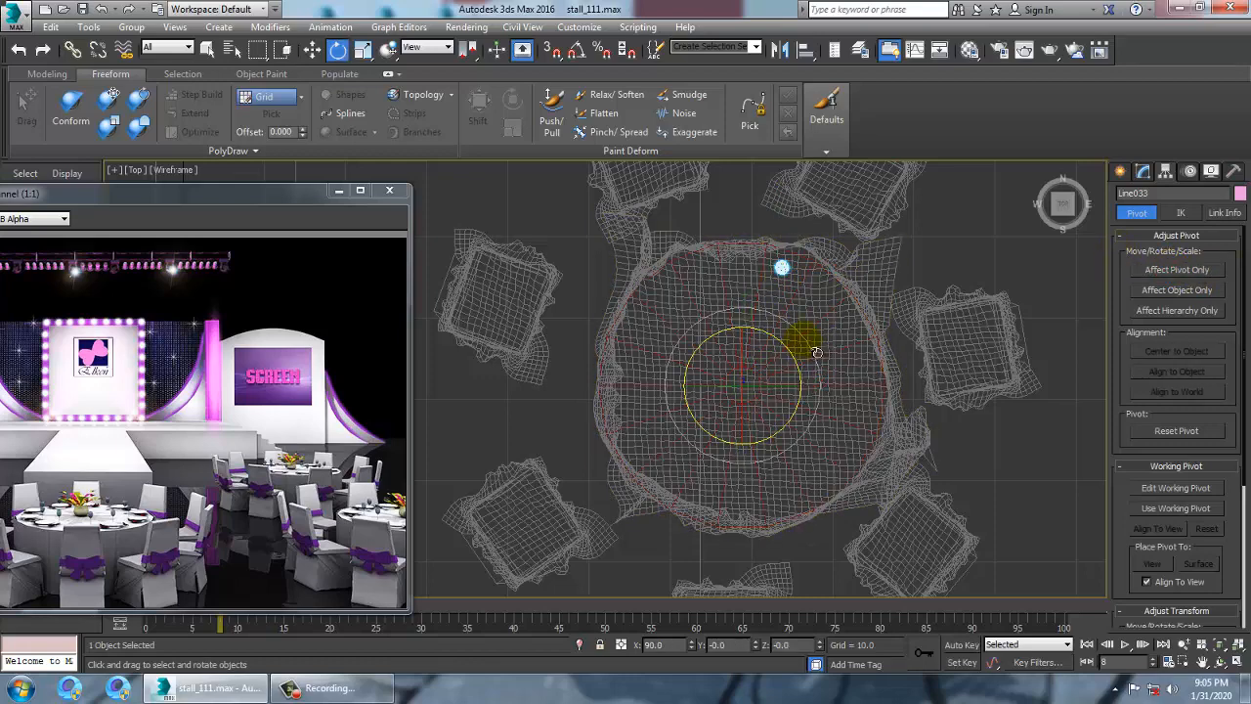
pyautogui.moveTo(816, 352); pyautogui.dragTo(827, 370)
pyautogui.keyDown('shift'); pyautogui.moveTo(847, 433); pyautogui.dragTo(847, 433); pyautogui.keyUp('shift')
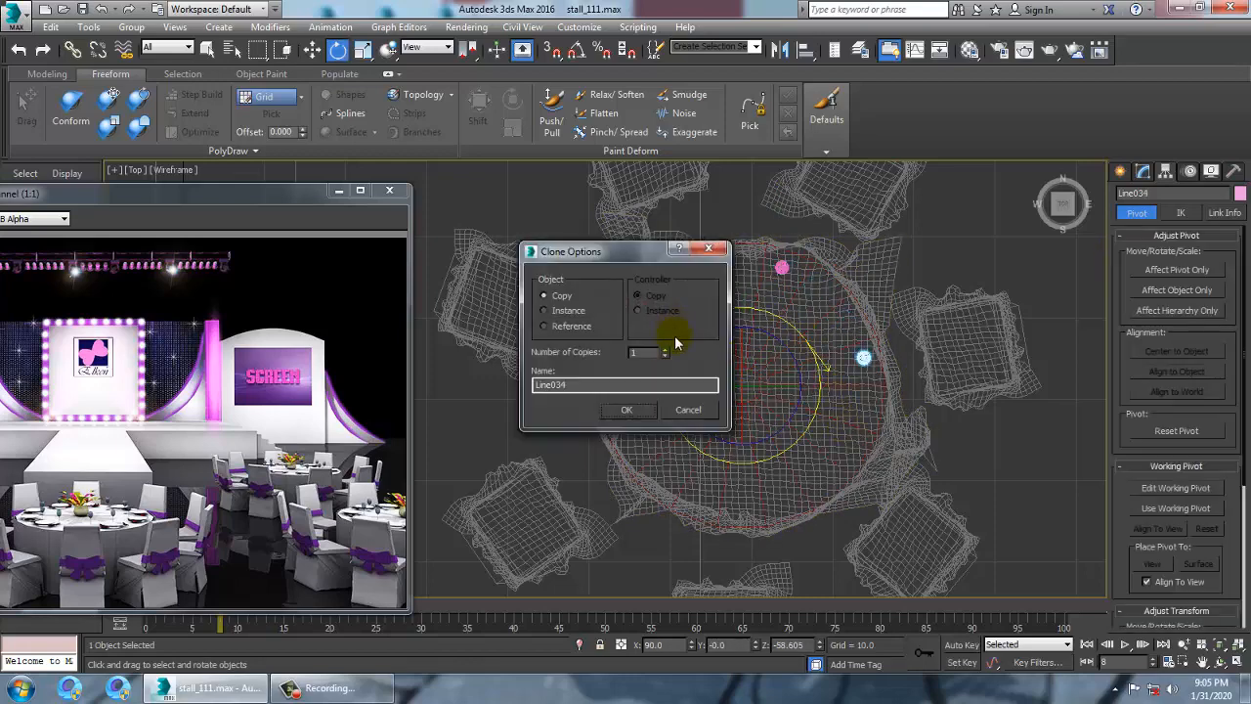
pyautogui.click(636, 414)
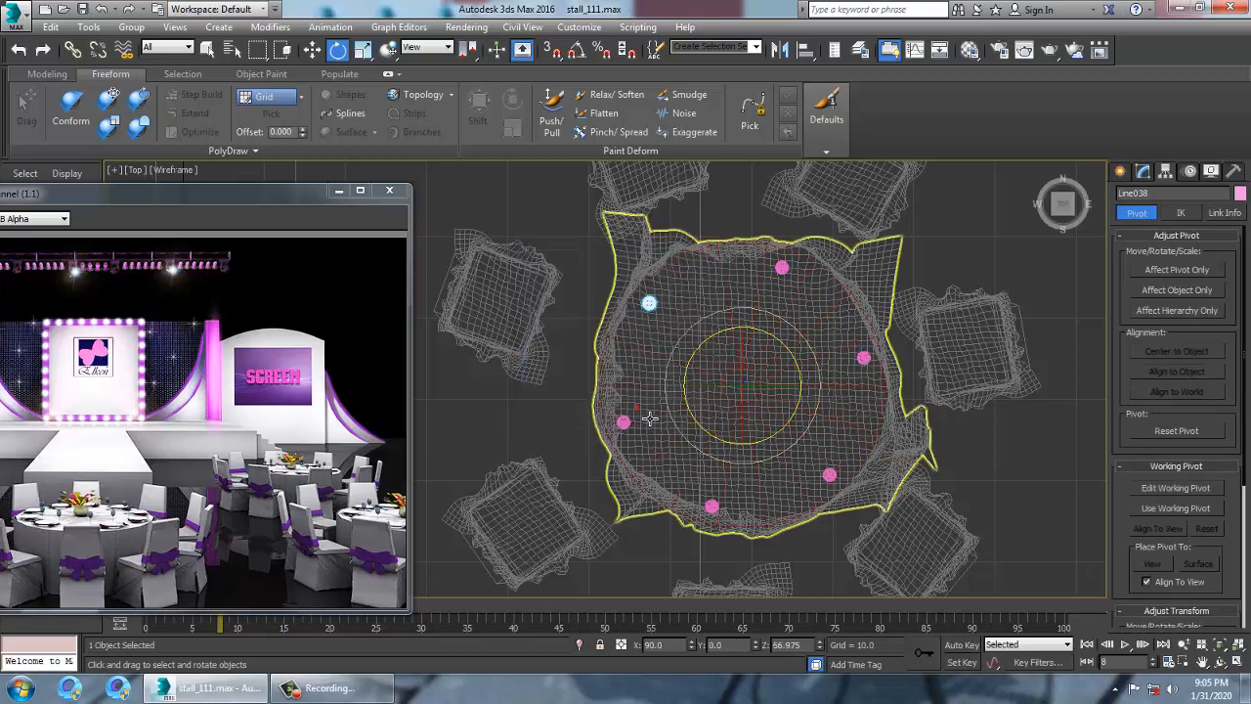
# Examine in the perspective view how the six glasses stand on the tablecloth
pyautogui.hotkey('alt', 'w')
pyautogui.rightClick(902, 467)
pyautogui.hotkey('alt', 'w')
pyautogui.keyDown('alt'); pyautogui.moveTo(902, 467); pyautogui.dragTo(889, 416, button='middle'); pyautogui.keyUp('alt')
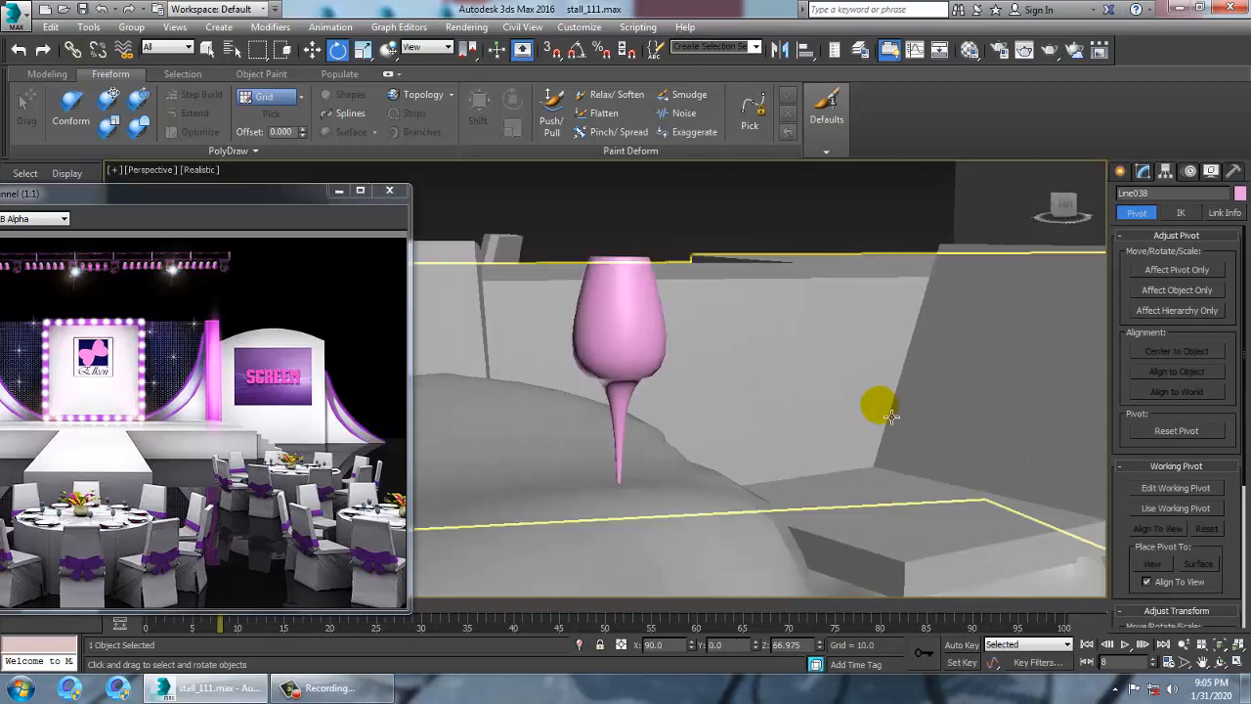
pyautogui.keyDown('alt'); pyautogui.moveTo(645, 408); pyautogui.dragTo(777, 382, button='middle'); pyautogui.keyUp('alt')
pyautogui.scroll(-4, 777, 382)
pyautogui.keyDown('alt'); pyautogui.moveTo(685, 409); pyautogui.dragTo(772, 388, button='middle'); pyautogui.keyUp('alt')
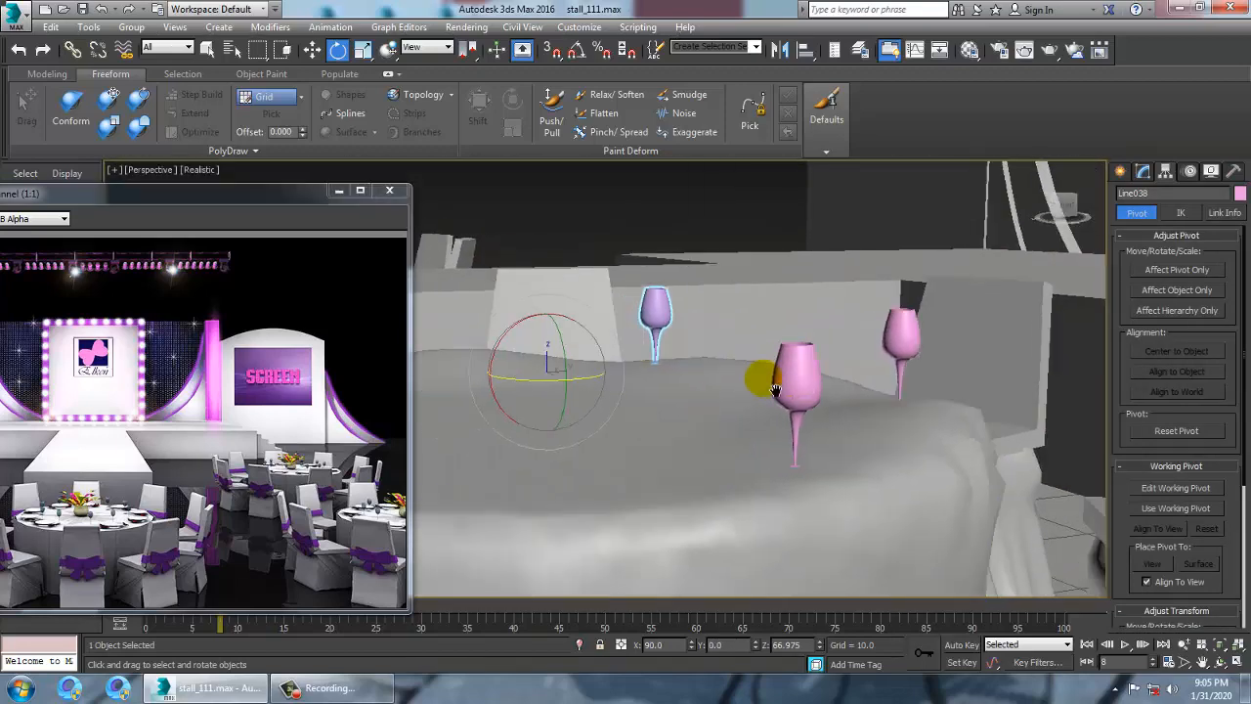
pyautogui.keyDown('alt'); pyautogui.moveTo(645, 401); pyautogui.dragTo(686, 455, button='middle'); pyautogui.keyUp('alt')
pyautogui.scroll(-5, 745, 382)
pyautogui.scroll(4, 764, 431)
# Nudge one of the glasses near the table's edge about 1 unit along X toward the table's centre
pyautogui.click(610, 440)
pyautogui.keyDown('alt'); pyautogui.moveTo(611, 444); pyautogui.dragTo(609, 456, button='middle'); pyautogui.keyUp('alt')
pyautogui.press('w')
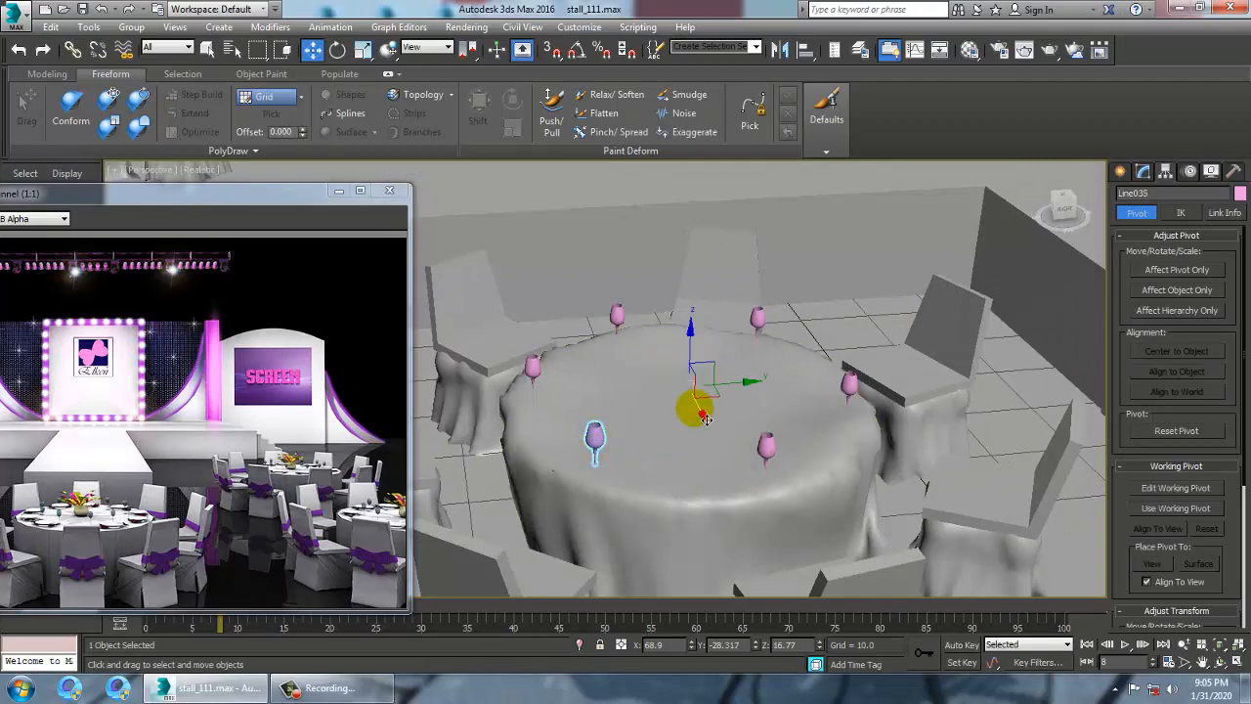
pyautogui.moveTo(702, 418); pyautogui.dragTo(702, 416)
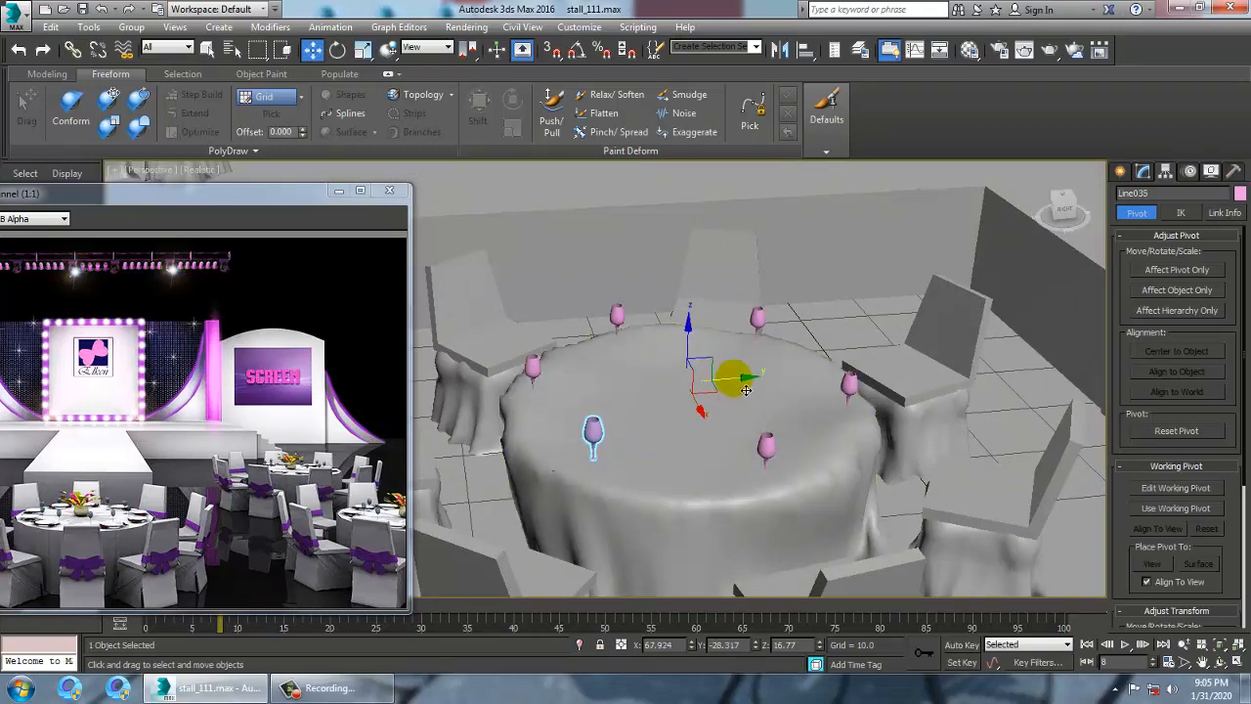
pyautogui.keyDown('alt'); pyautogui.moveTo(691, 404); pyautogui.dragTo(824, 362, button='middle'); pyautogui.keyUp('alt')
pyautogui.scroll(5, 536, 438)
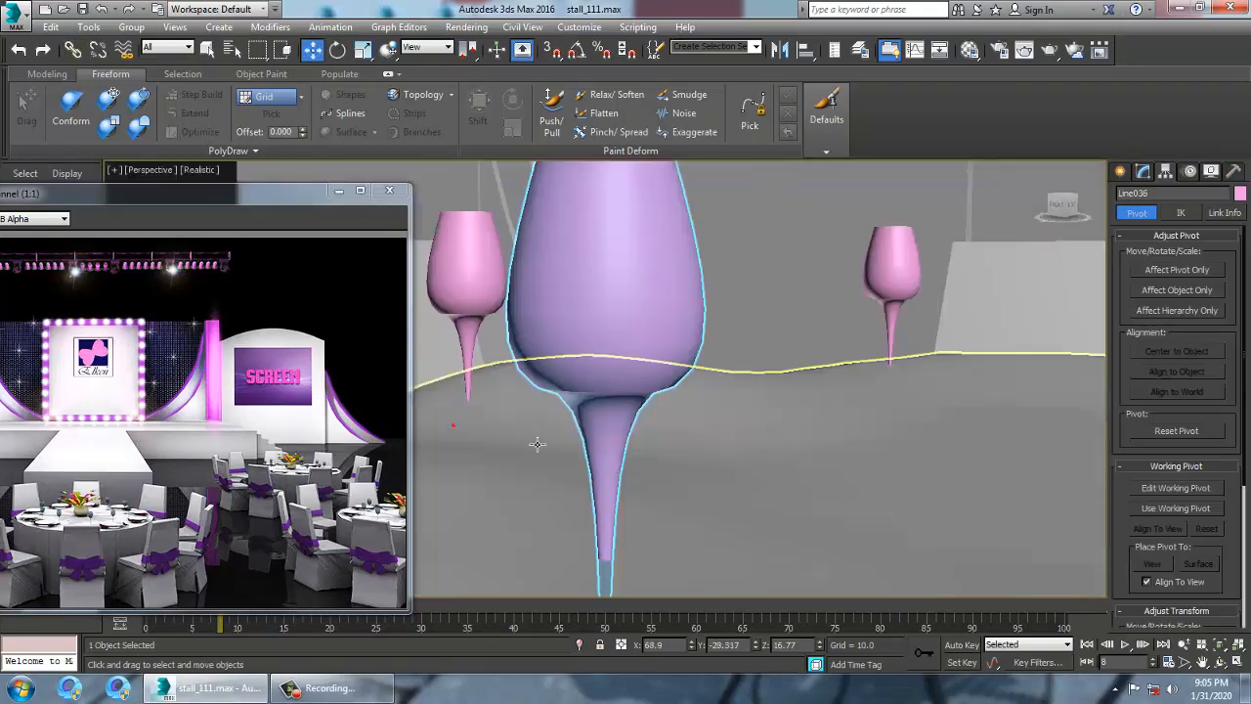
# Raise the glass that sinks into the cloth beside the table's draped corner by about 0.46 units
pyautogui.click(667, 422)
pyautogui.scroll(-5, 640, 349)
pyautogui.scroll(2, 639, 271)
pyautogui.scroll(-3, 693, 313)
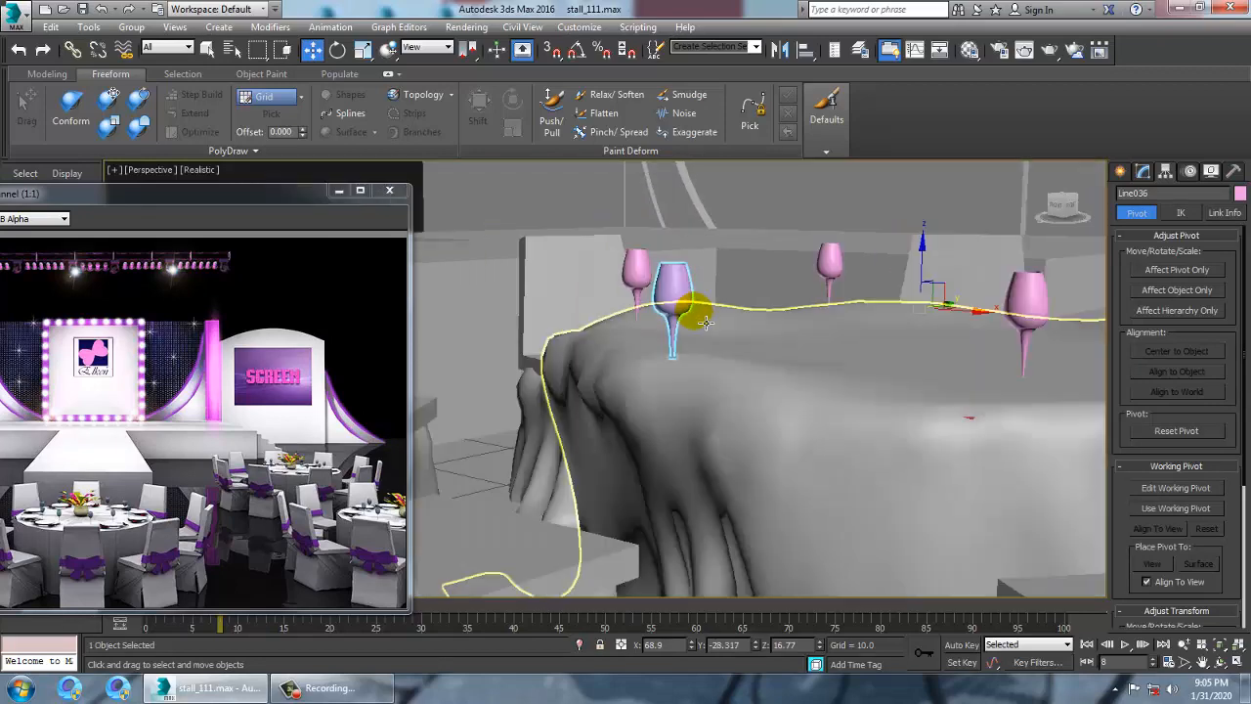
pyautogui.keyDown('alt'); pyautogui.moveTo(693, 313); pyautogui.dragTo(794, 272, button='middle'); pyautogui.keyUp('alt')
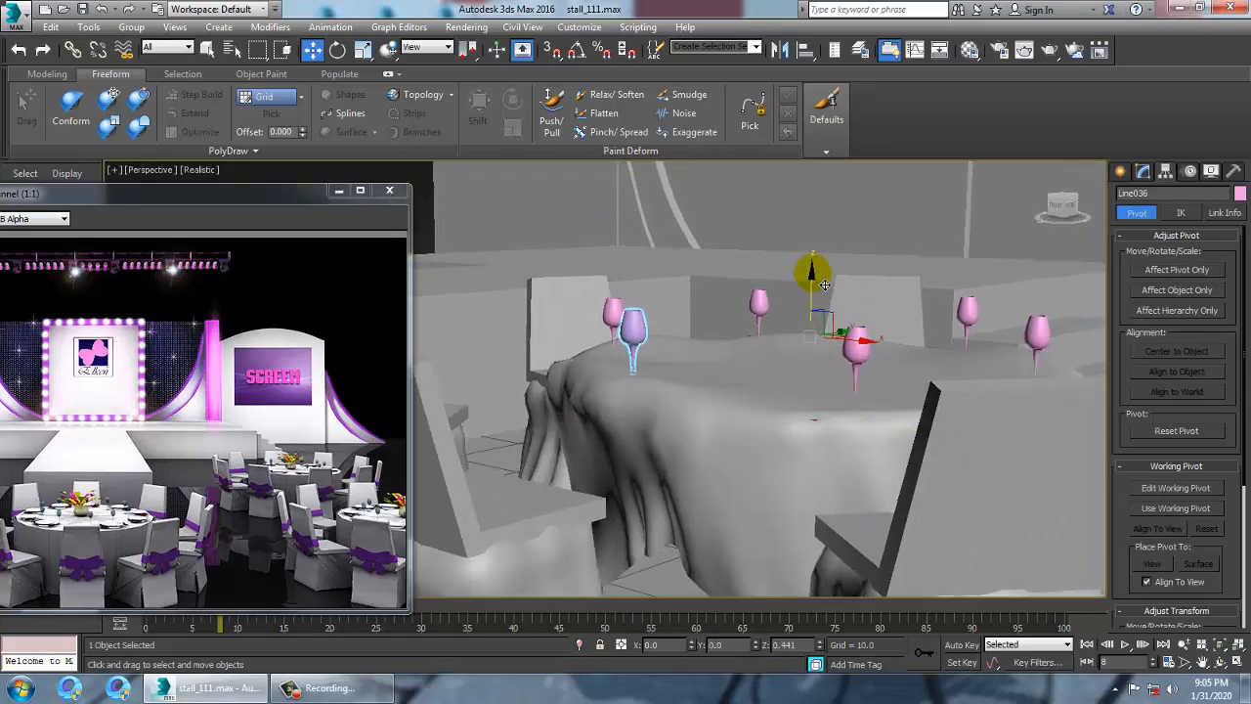
pyautogui.scroll(5, 734, 404)
pyautogui.keyDown('alt'); pyautogui.moveTo(734, 405); pyautogui.dragTo(593, 346, button='middle'); pyautogui.keyUp('alt')
pyautogui.scroll(-2, 740, 306)
pyautogui.scroll(-3, 761, 319)
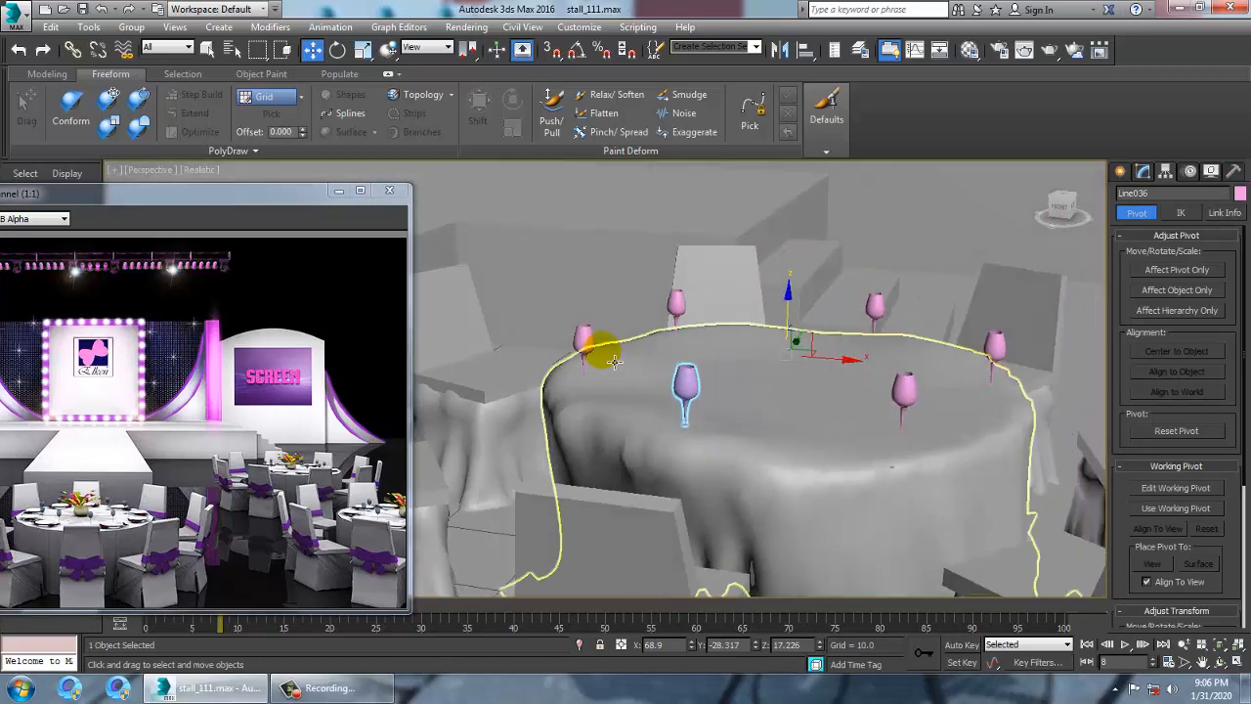
# Select all six glasses and copy the set onto the neighbouring table
pyautogui.keyDown('ctrl'); pyautogui.click(583, 342); pyautogui.keyUp('ctrl')
pyautogui.keyDown('ctrl'); pyautogui.click(677, 305); pyautogui.keyUp('ctrl')
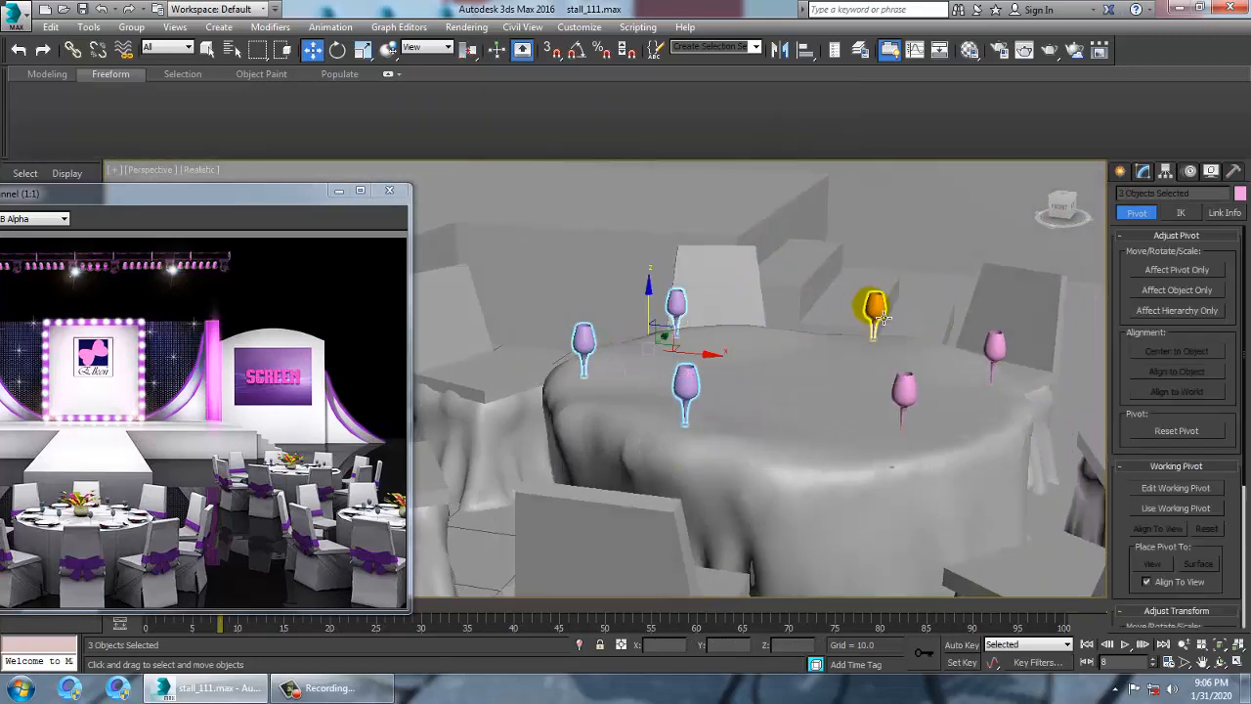
pyautogui.moveTo(508, 333)
pyautogui.mouseDown()
pyautogui.moveTo(796, 586)
pyautogui.moveTo(518, 337)
pyautogui.mouseUp()
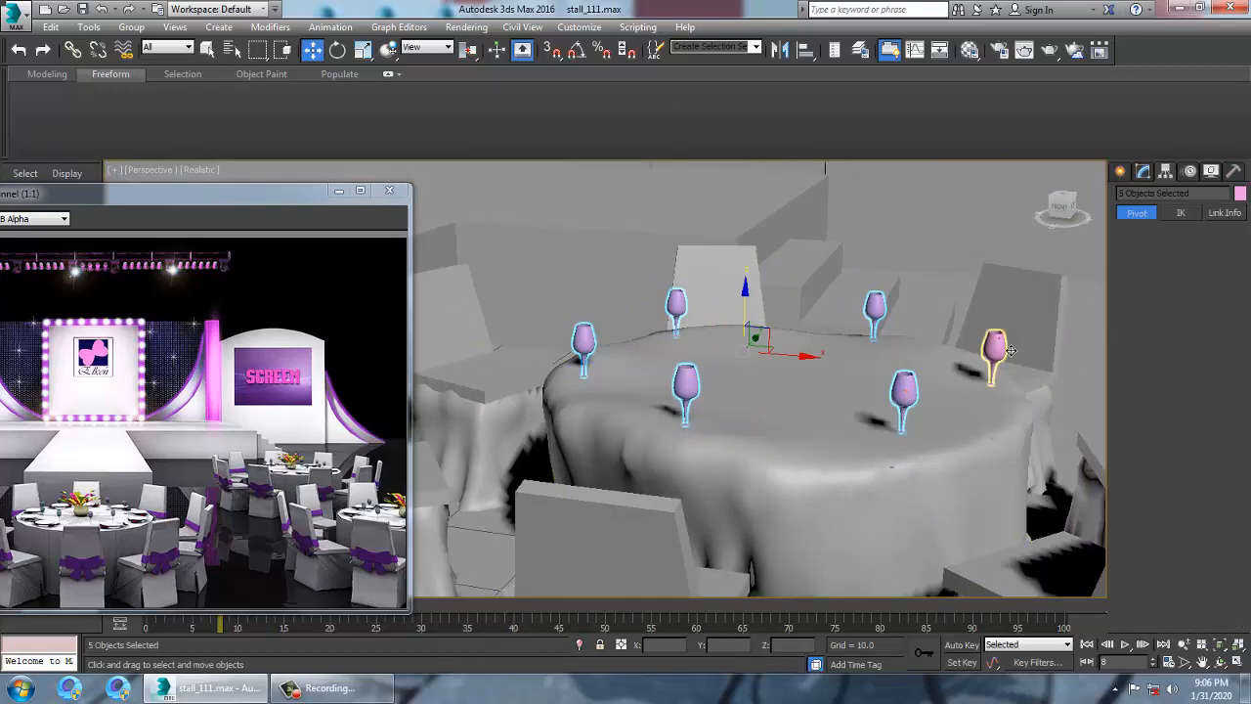
pyautogui.scroll(-3, 958, 378)
pyautogui.scroll(-3, 958, 378)
pyautogui.keyDown('alt'); pyautogui.moveTo(957, 379); pyautogui.dragTo(858, 462, button='middle'); pyautogui.keyUp('alt')
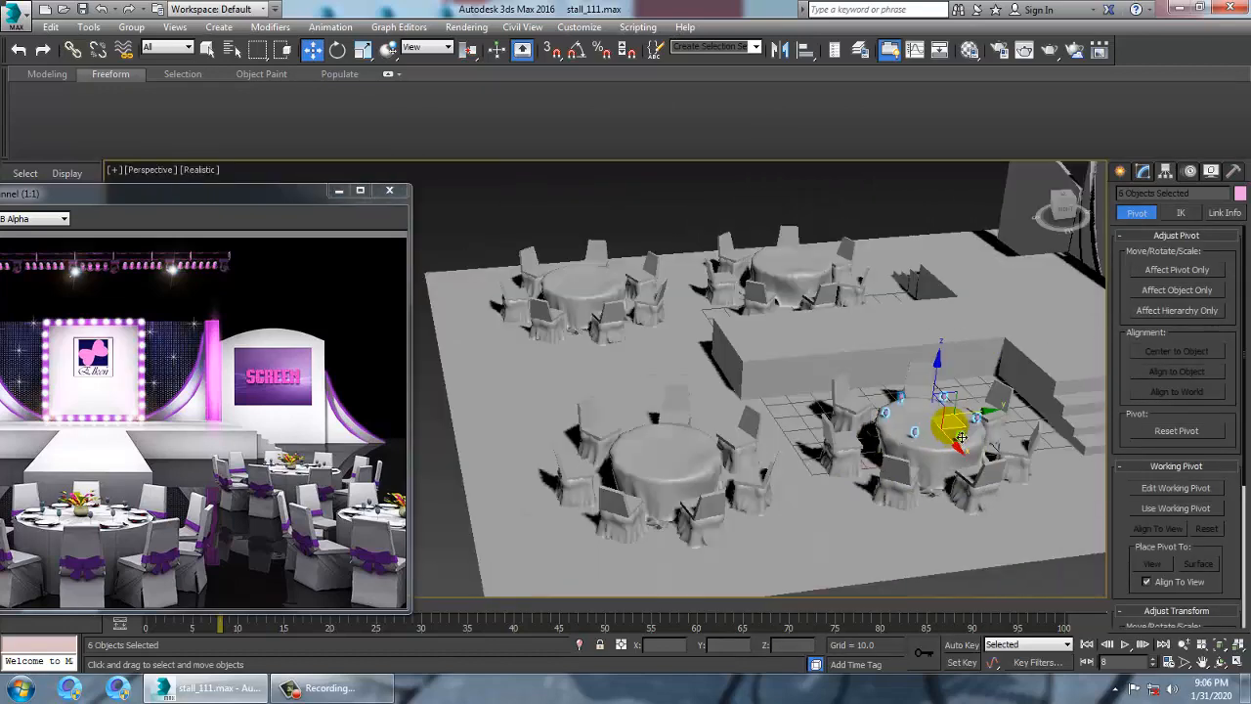
pyautogui.press('r')
pyautogui.moveTo(945, 427)
pyautogui.mouseDown()
pyautogui.moveTo(952, 444)
pyautogui.moveTo(989, 425)
pyautogui.moveTo(725, 462)
pyautogui.moveTo(750, 463)
pyautogui.mouseUp()
pyautogui.press('w')
pyautogui.click(623, 410)
# Copy the set of six glasses across the walkway onto the third table
pyautogui.moveTo(645, 430)
pyautogui.keyDown('alt'); pyautogui.mouseDown(button='middle')
pyautogui.moveTo(791, 413)
pyautogui.moveTo(886, 430)
pyautogui.moveTo(997, 503)
pyautogui.mouseUp(button='middle'); pyautogui.keyUp('alt')
pyautogui.moveTo(990, 497)
pyautogui.mouseDown()
pyautogui.moveTo(964, 475)
pyautogui.moveTo(607, 450)
pyautogui.mouseUp()
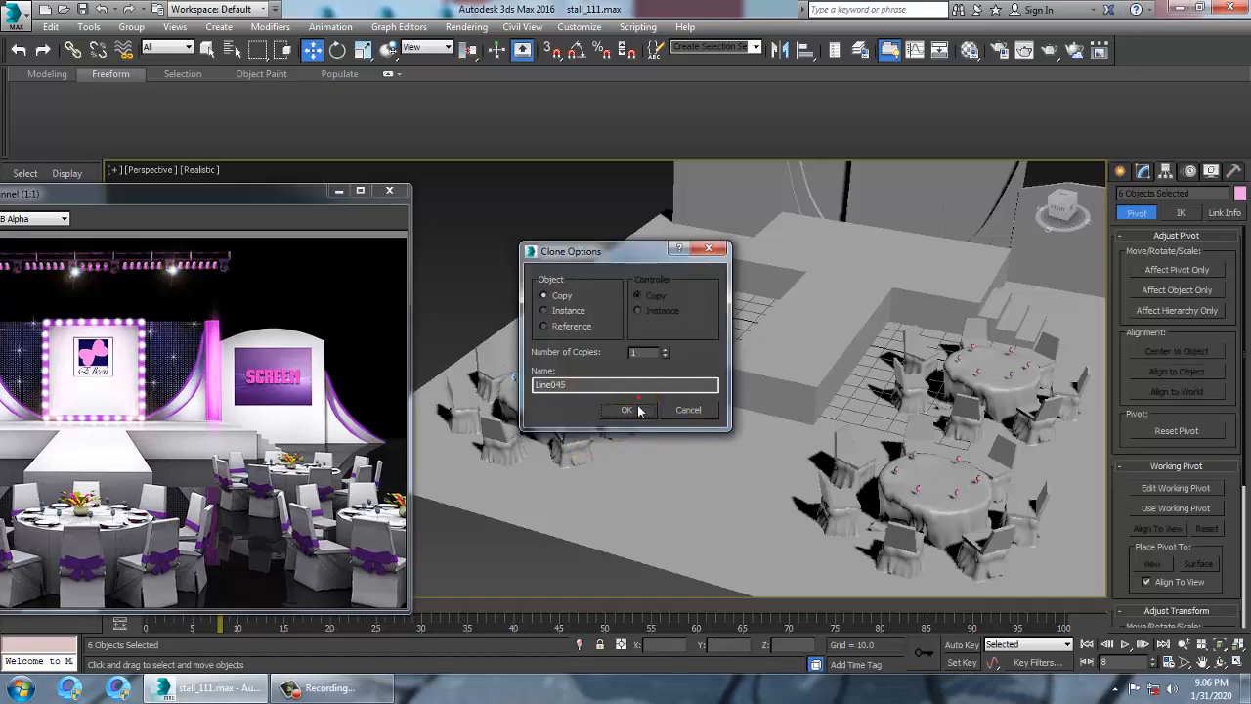
pyautogui.click(630, 409)
# Copy the six glasses onto the fourth table and shift them along X to center them on its top
pyautogui.keyDown('alt'); pyautogui.moveTo(638, 411); pyautogui.dragTo(720, 407, button='middle'); pyautogui.keyUp('alt')
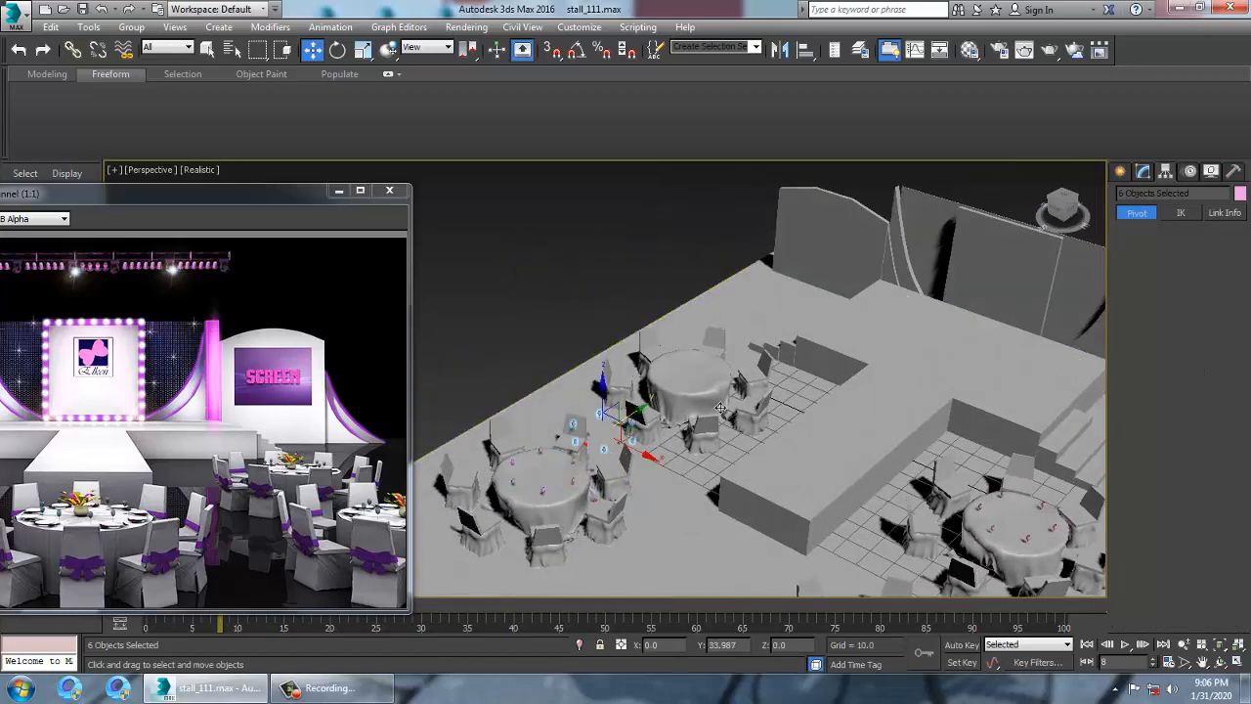
pyautogui.moveTo(720, 408); pyautogui.dragTo(777, 365)
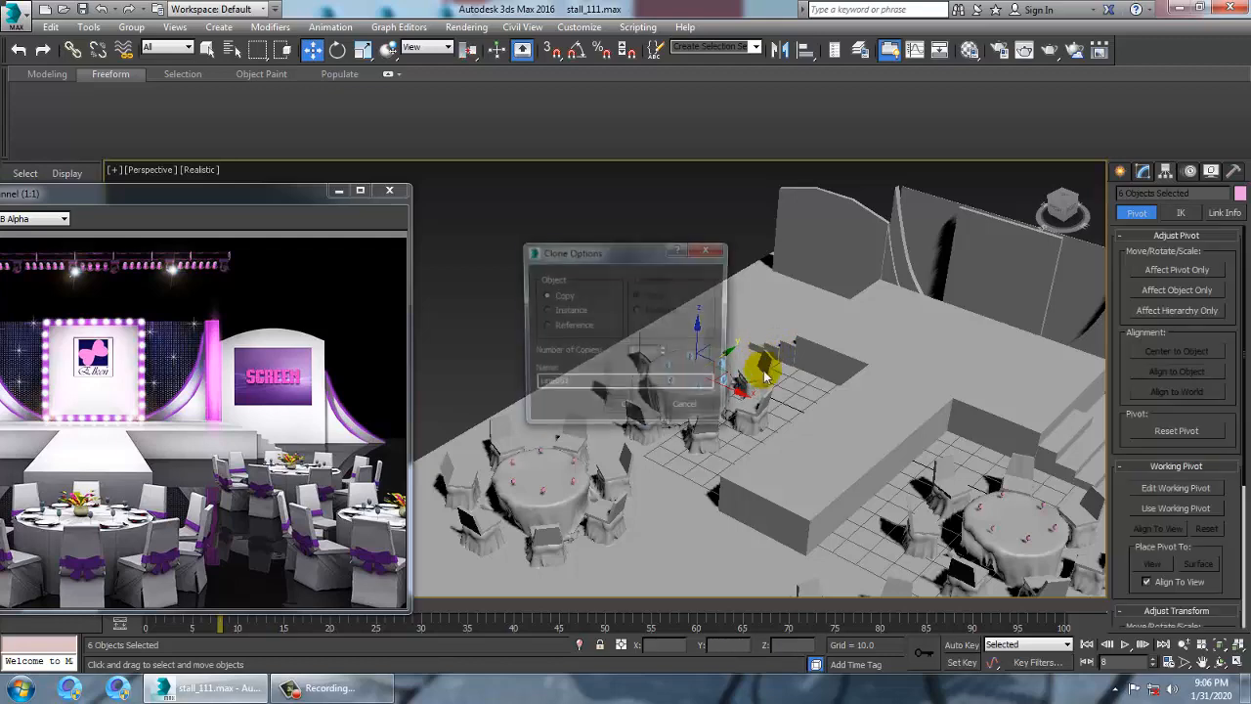
pyautogui.click(637, 410)
pyautogui.press('z')
pyautogui.scroll(-2, 788, 400)
pyautogui.moveTo(788, 400)
pyautogui.keyDown('alt'); pyautogui.mouseDown(button='middle')
pyautogui.moveTo(818, 383)
pyautogui.moveTo(807, 397)
pyautogui.mouseUp(button='middle'); pyautogui.keyUp('alt')
pyautogui.scroll(-3, 807, 398)
pyautogui.moveTo(809, 385); pyautogui.dragTo(789, 385)
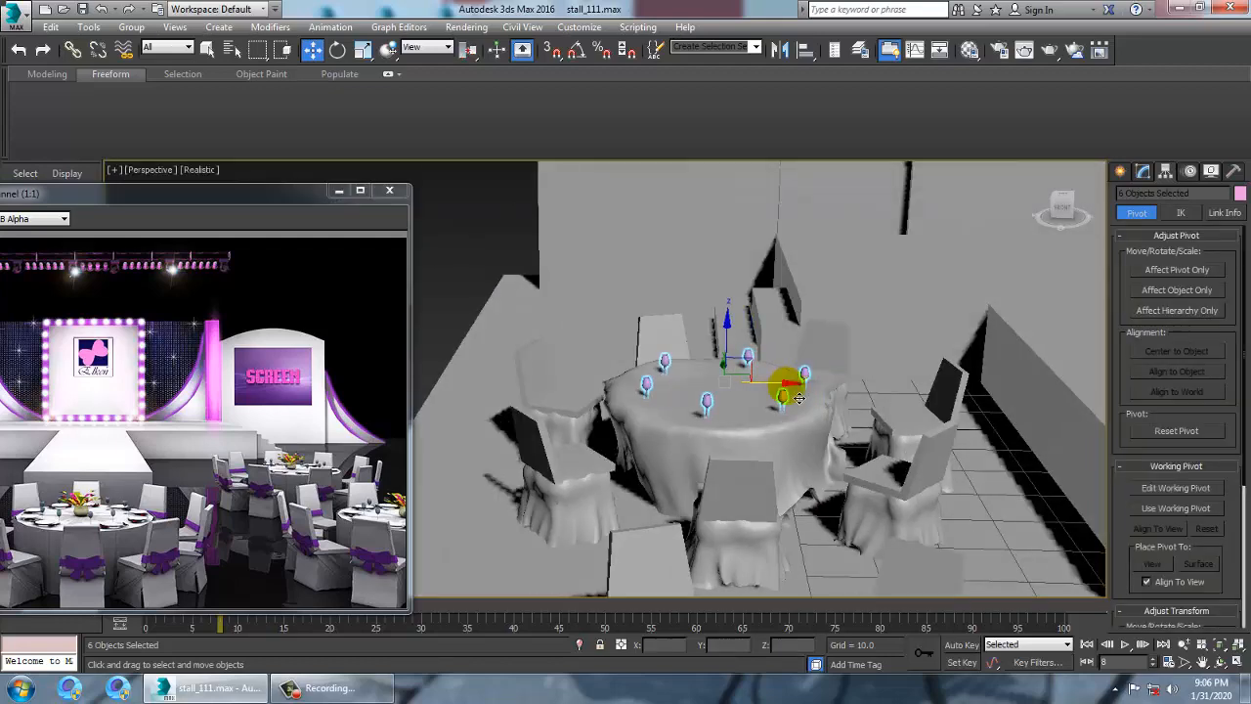
# Compare the four tables with the tableware in the reference render and inspect the nearest table up close
pyautogui.scroll(-3, 790, 385)
pyautogui.moveTo(790, 385)
pyautogui.keyDown('alt'); pyautogui.mouseDown(button='middle')
pyautogui.moveTo(717, 440)
pyautogui.moveTo(756, 405)
pyautogui.moveTo(828, 414)
pyautogui.moveTo(811, 391)
pyautogui.mouseUp(button='middle'); pyautogui.keyUp('alt')
pyautogui.scroll(-2, 756, 404)
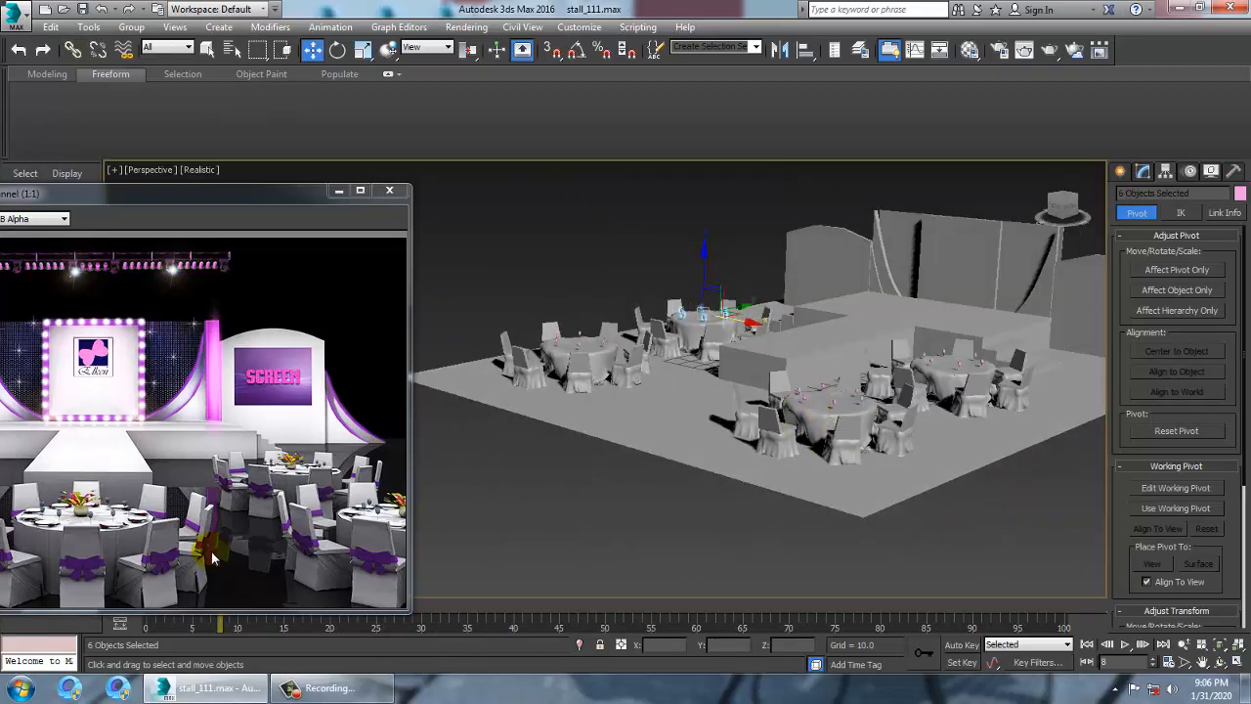
pyautogui.click(178, 557)
pyautogui.scroll(1, 268, 513)
pyautogui.scroll(-1, 277, 446)
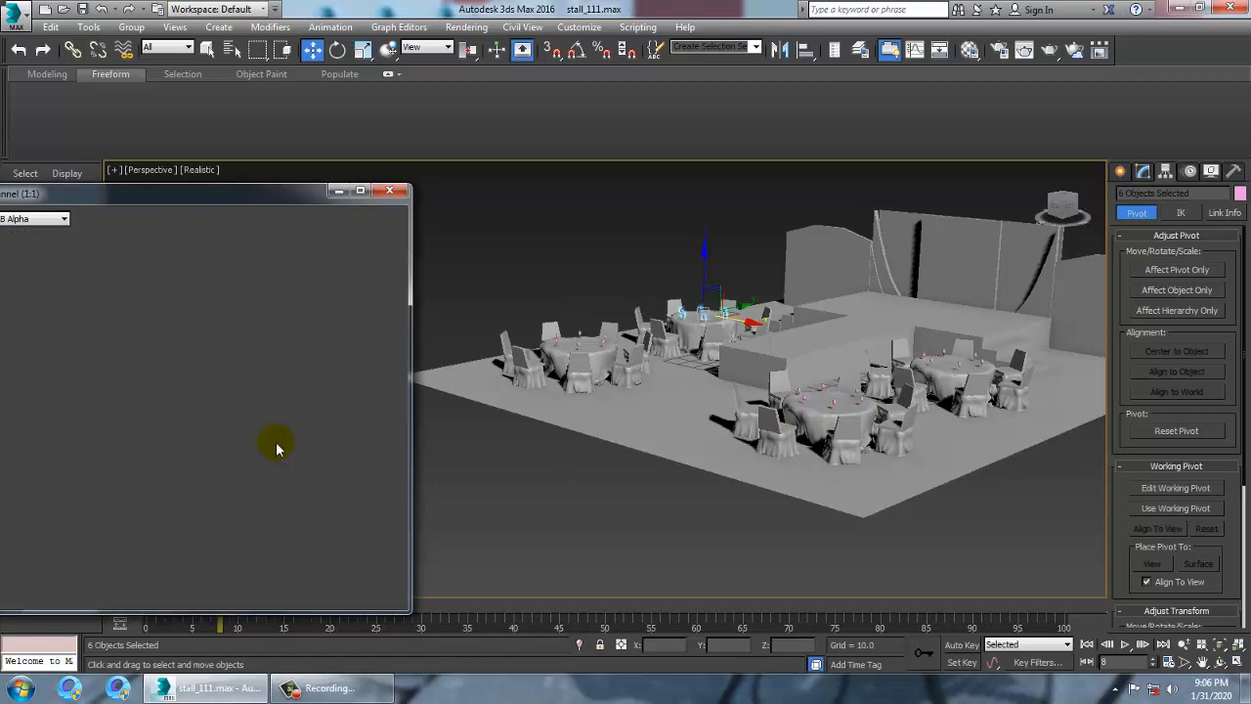
pyautogui.scroll(10, 788, 427)
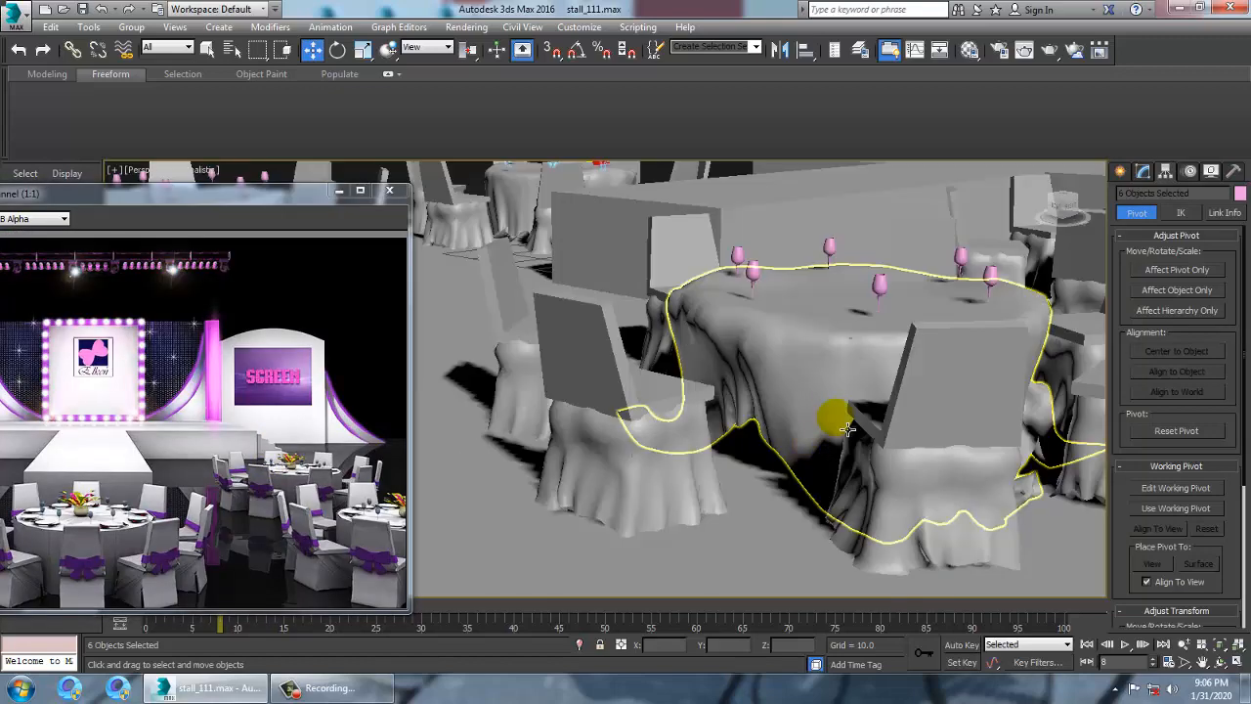
pyautogui.moveTo(830, 419); pyautogui.dragTo(754, 413, button='middle')
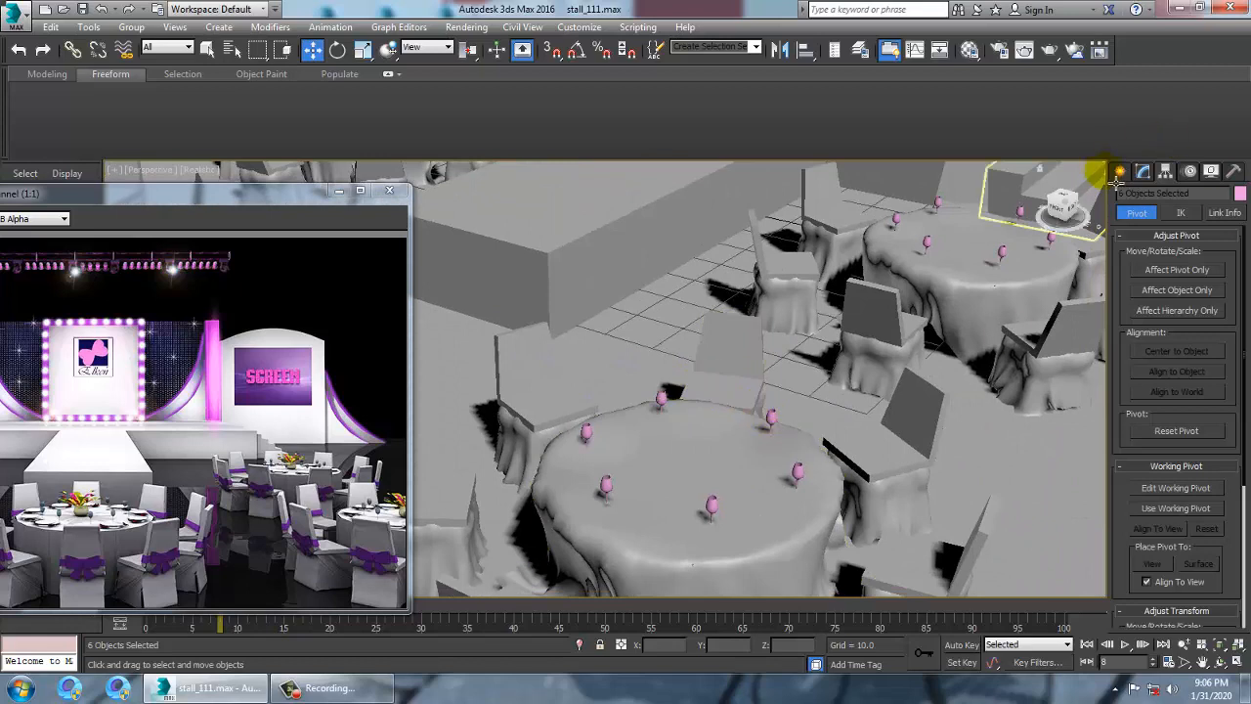
# Create a sphere among the wine glasses on a banquet table, at about X 68.9, Y -28.8 in the top view
pyautogui.click(1144, 172)
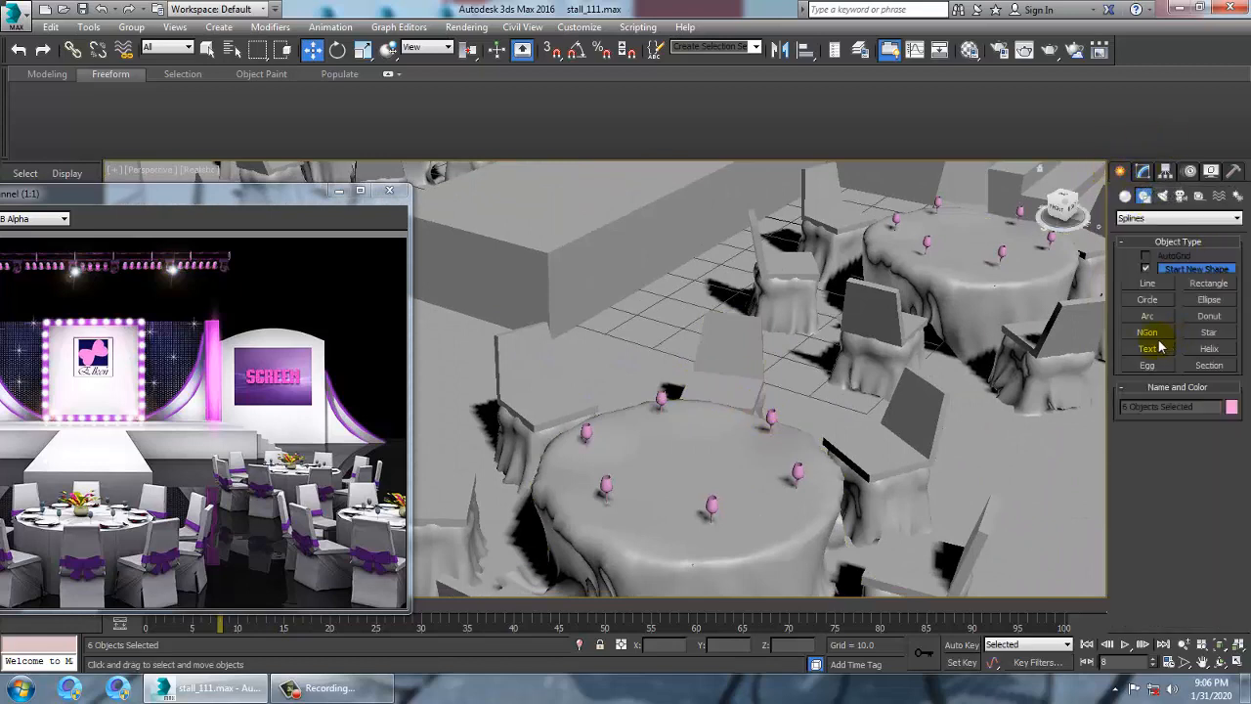
pyautogui.click(1125, 197)
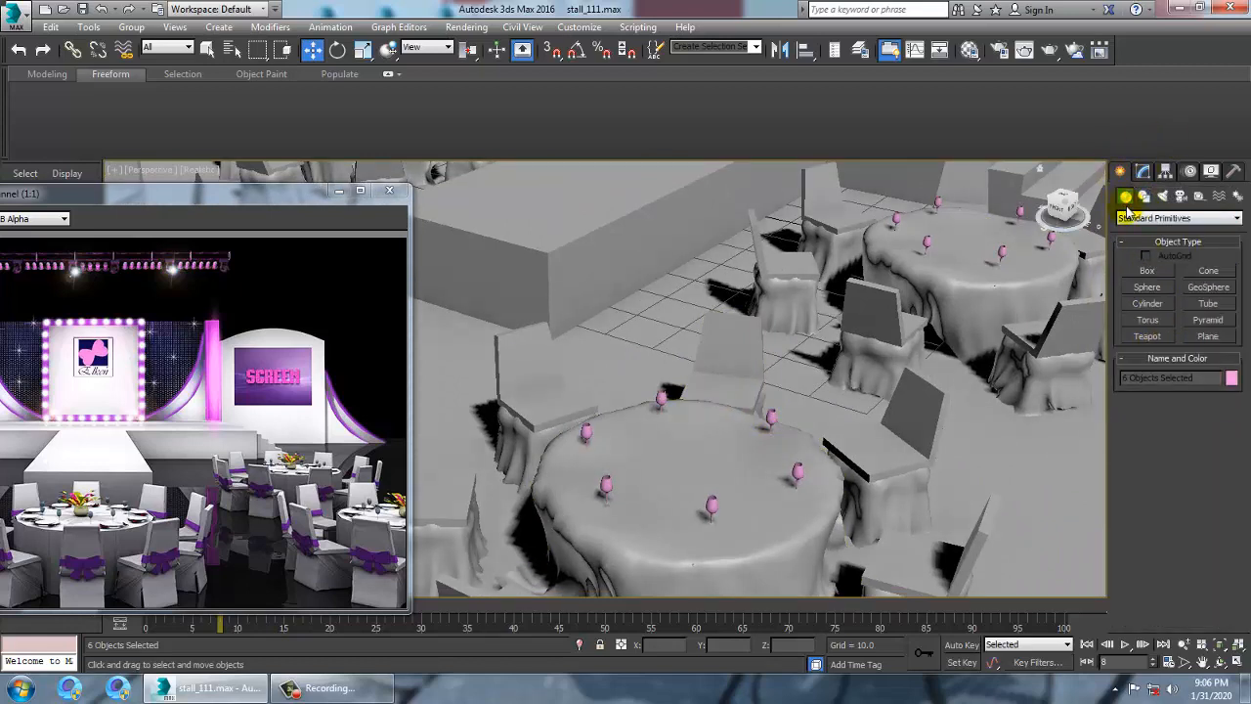
pyautogui.click(1156, 290)
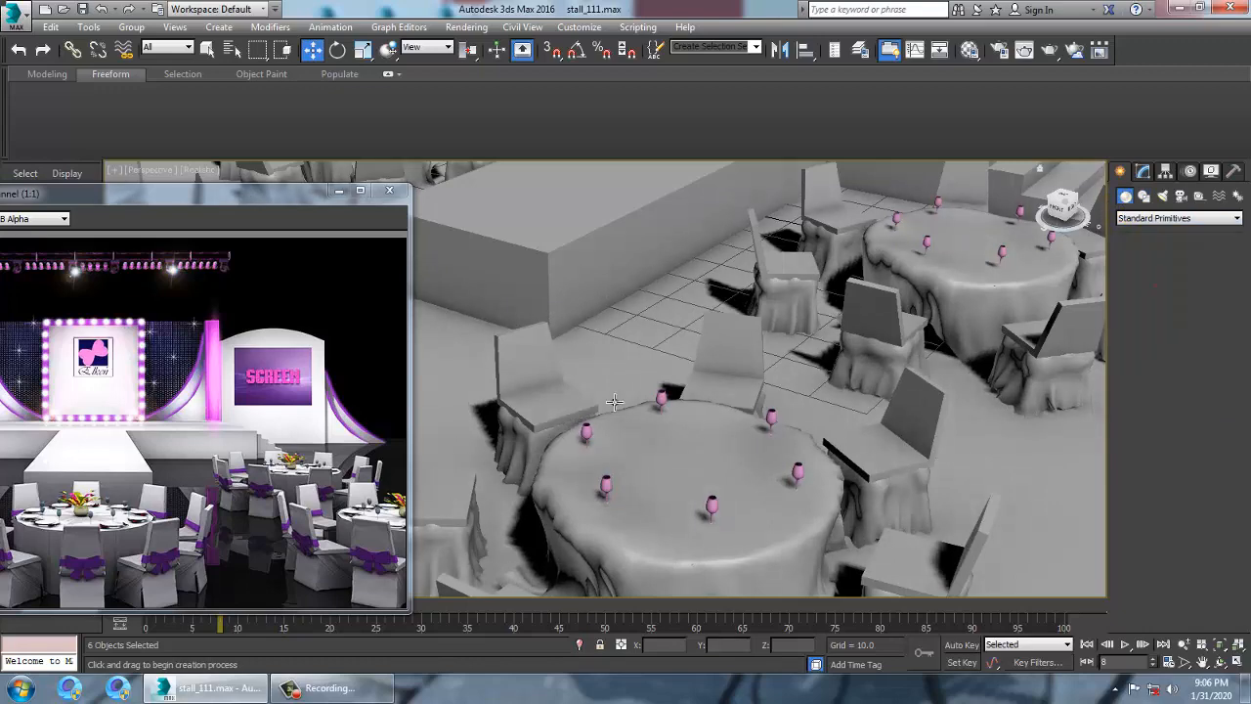
pyautogui.hotkey('alt', 'w')
pyautogui.scroll(5, 488, 304)
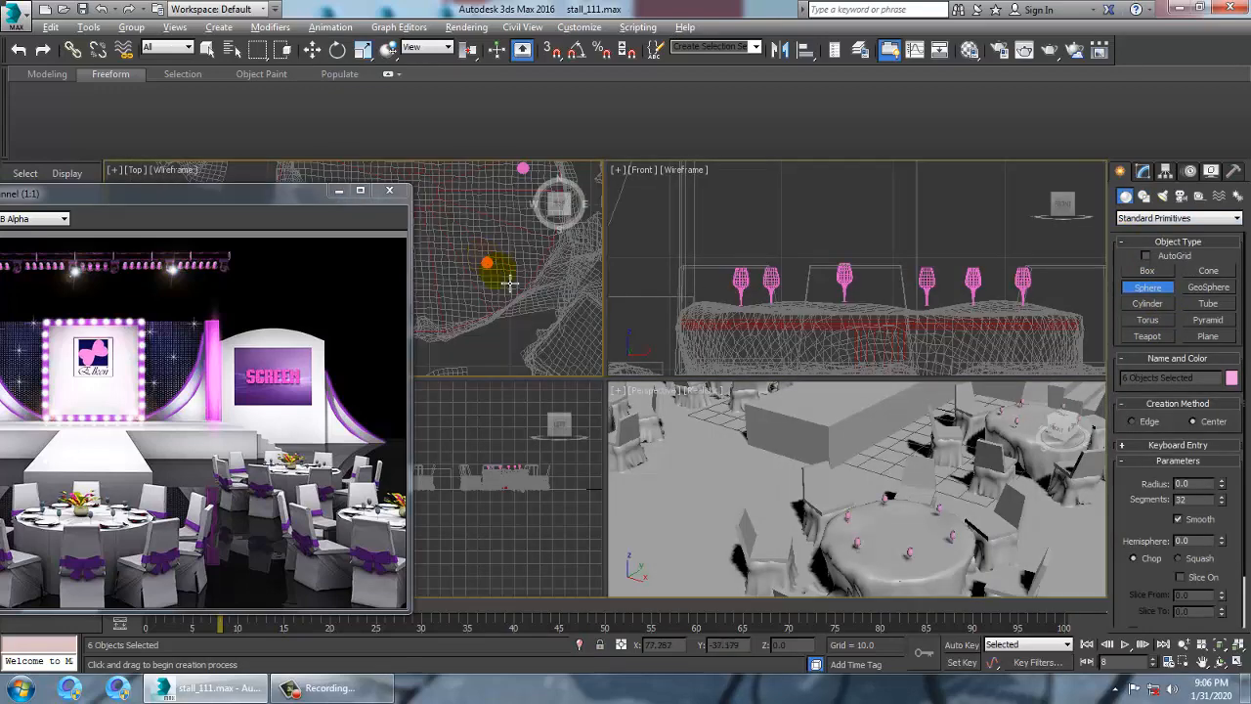
pyautogui.hotkey('alt', 'w')
pyautogui.press('w')
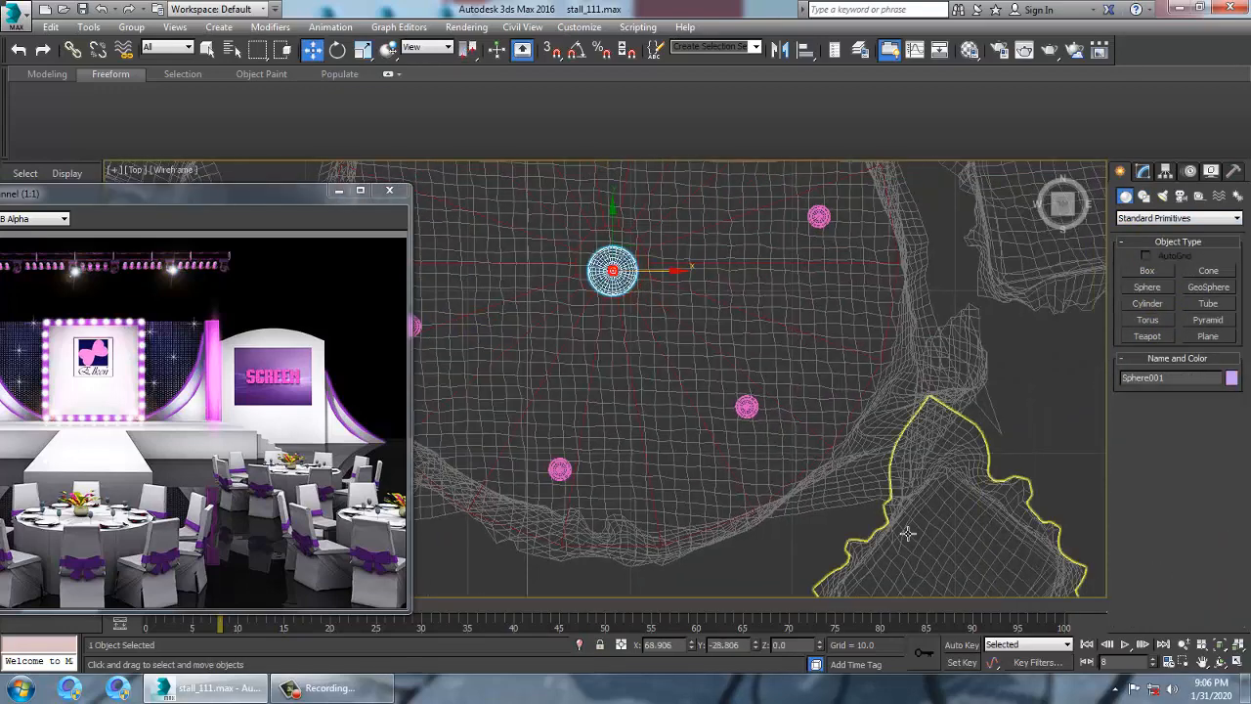
# Raise the sphere from floor level to just above the tabletop, at about Z 17.6
pyautogui.press('p')
pyautogui.press('z')
pyautogui.scroll(-4, 827, 415)
pyautogui.scroll(-5, 827, 415)
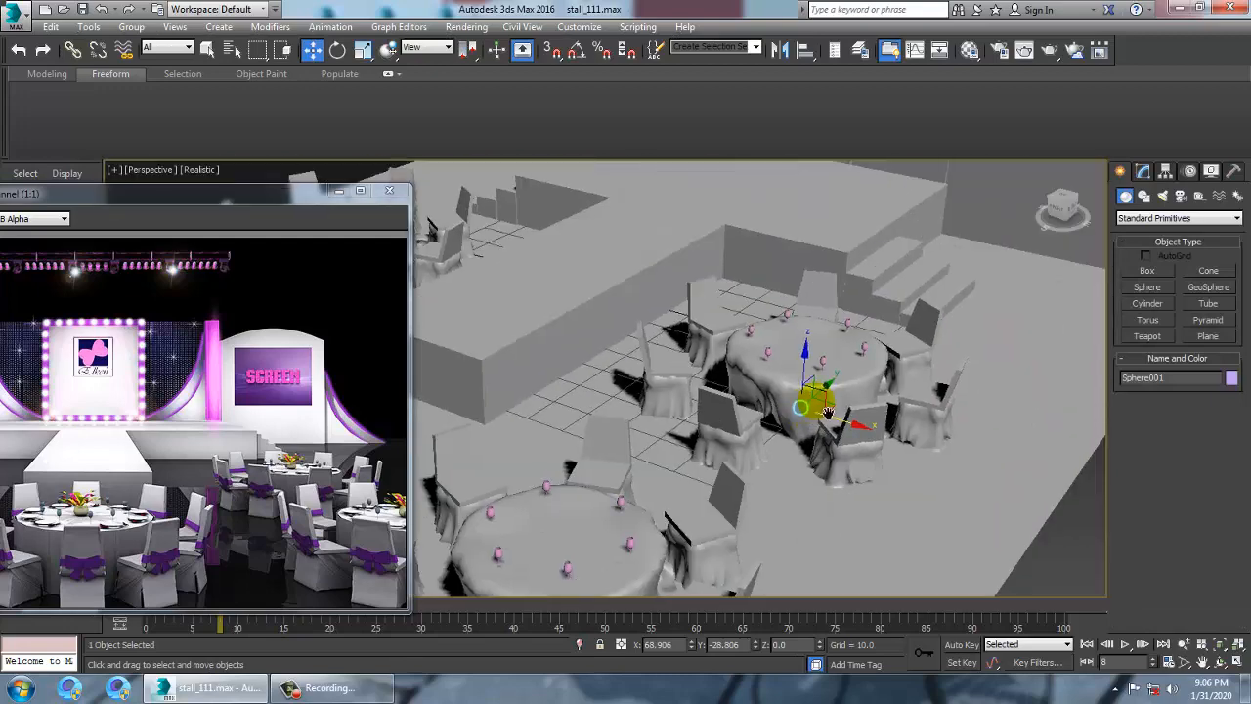
pyautogui.moveTo(822, 390); pyautogui.dragTo(824, 377)
pyautogui.press('z')
pyautogui.keyDown('alt'); pyautogui.moveTo(827, 402); pyautogui.dragTo(811, 383, button='middle'); pyautogui.keyUp('alt')
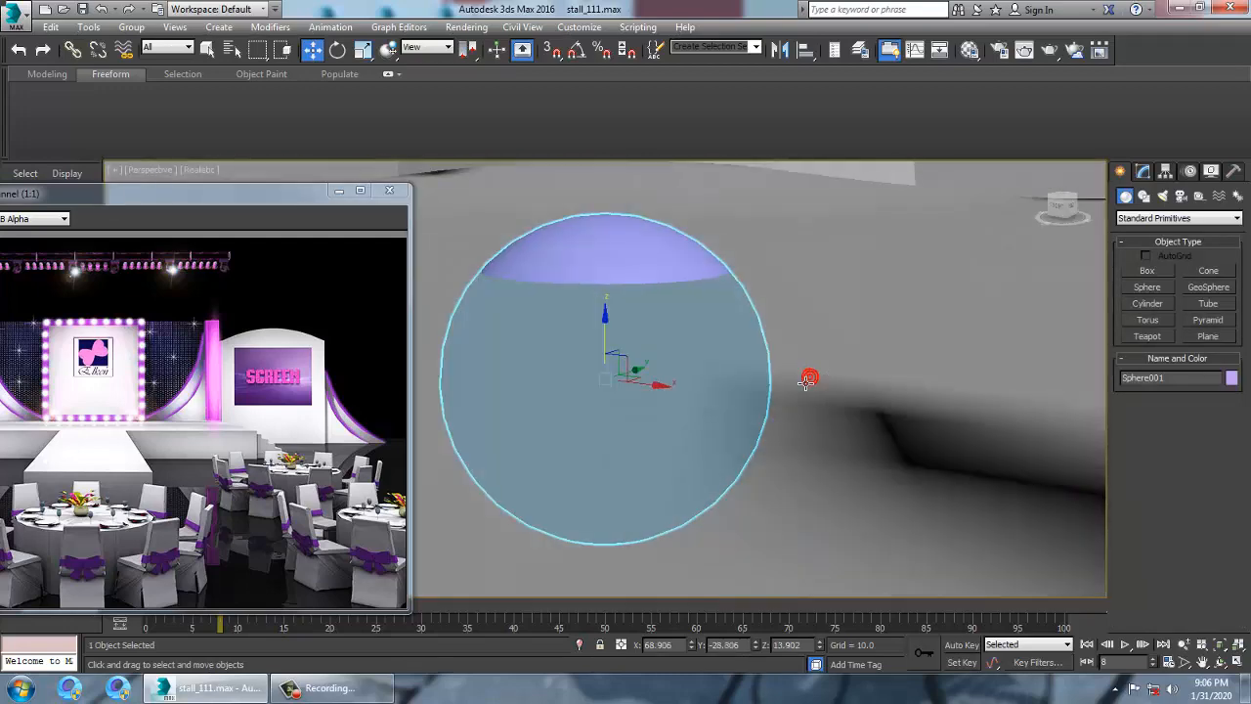
pyautogui.scroll(-5, 809, 382)
pyautogui.moveTo(786, 431); pyautogui.dragTo(766, 523, button='middle')
pyautogui.moveTo(718, 423); pyautogui.dragTo(718, 304)
# Display edged faces and scale the sphere up uniformly above the tabletop
pyautogui.press('F4')
pyautogui.press('r')
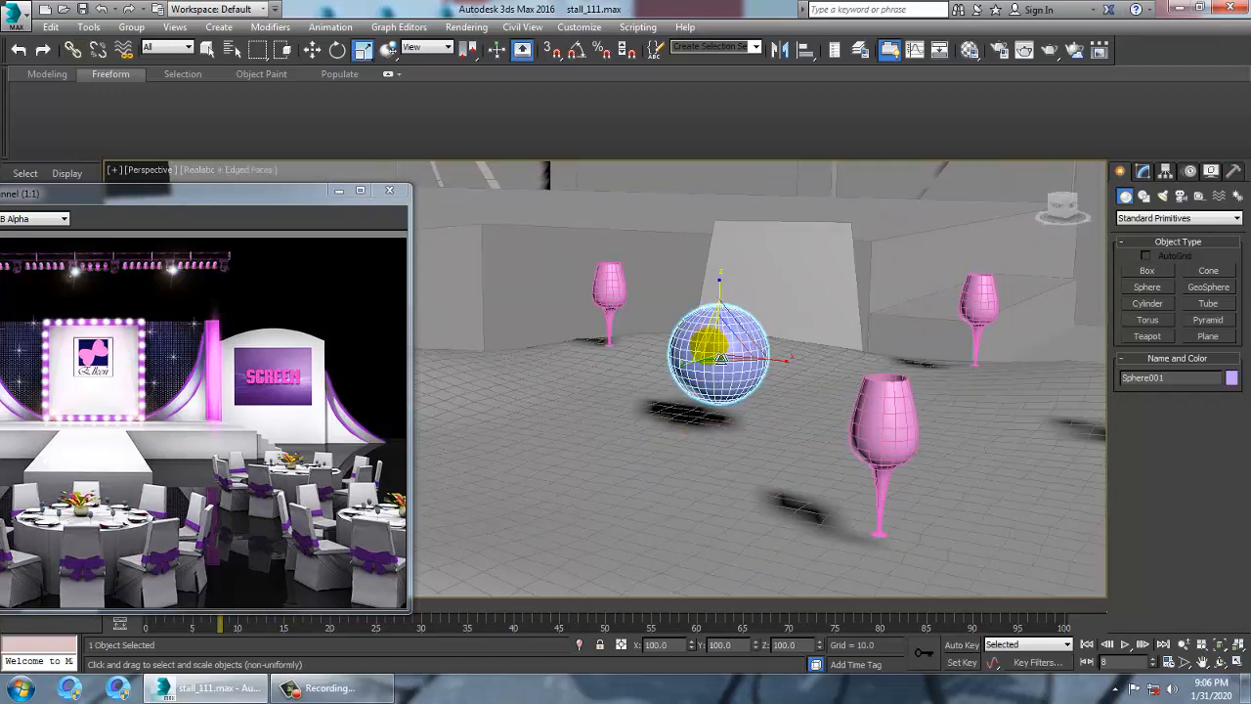
pyautogui.moveTo(720, 350); pyautogui.dragTo(668, 322)
pyautogui.press('w')
pyautogui.keyDown('alt'); pyautogui.moveTo(793, 381); pyautogui.dragTo(772, 362, button='middle'); pyautogui.keyUp('alt')
pyautogui.scroll(7, 769, 354)
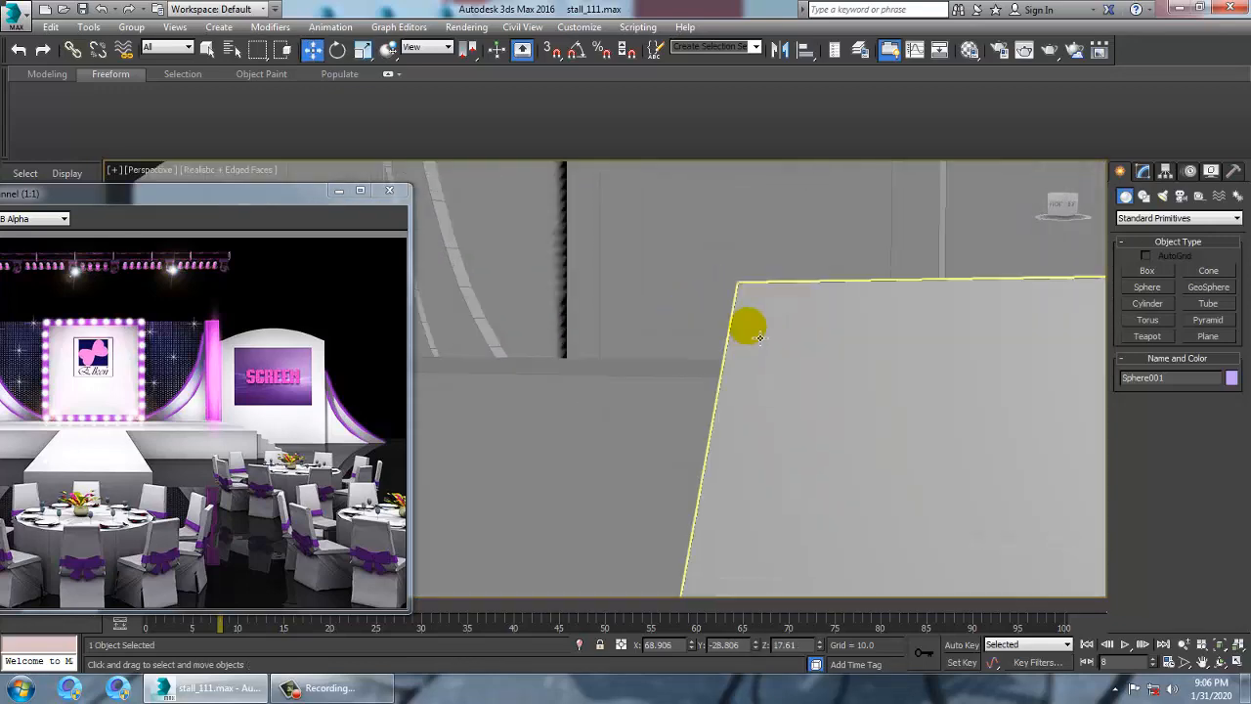
pyautogui.scroll(-5, 780, 383)
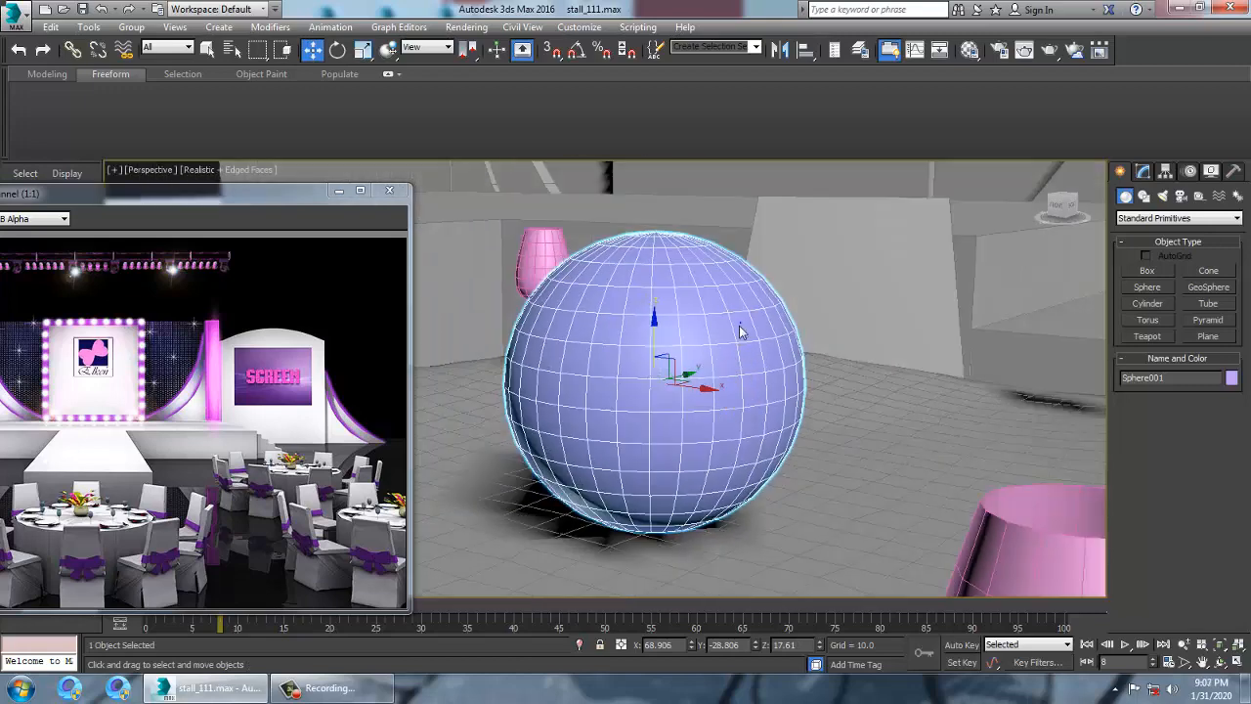
# Convert the sphere to an editable poly
pyautogui.rightClick(741, 323)
pyautogui.moveTo(829, 477)
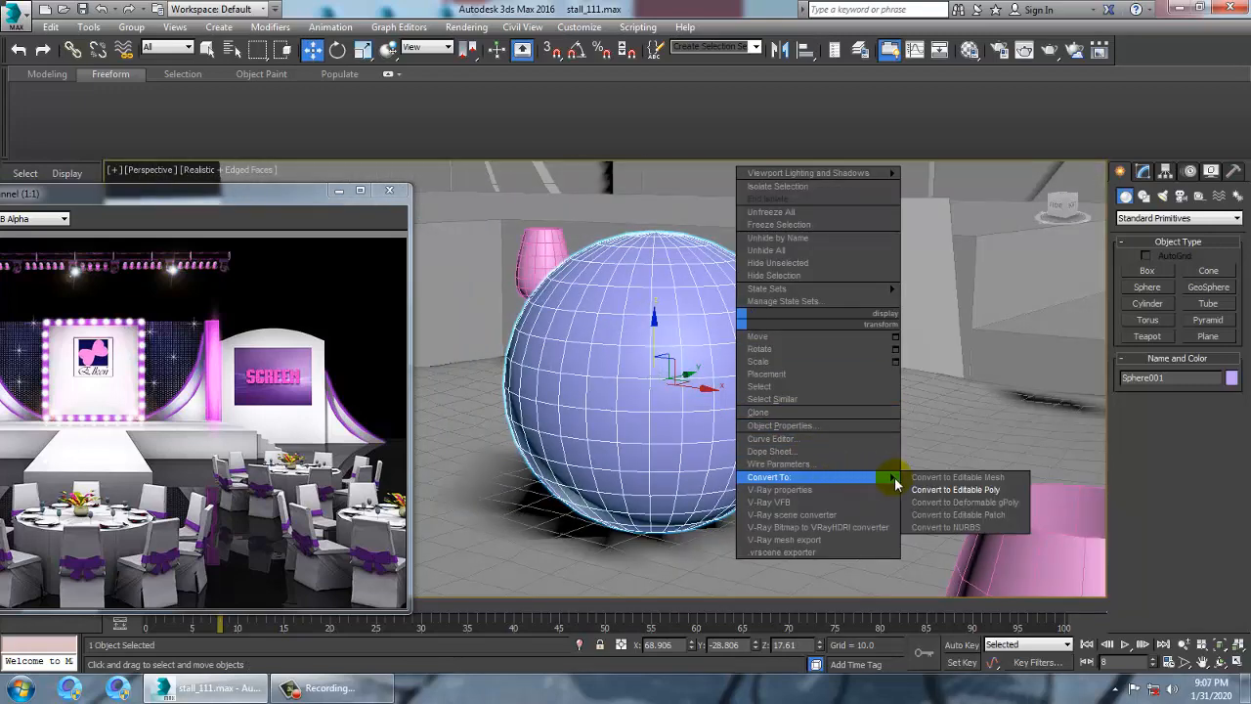
pyautogui.click(955, 489)
# Delete the sphere's upper polygons in the front view, keeping only the shallow bottom bands as a dish
pyautogui.hotkey('alt', 'w')
pyautogui.scroll(1, 929, 273)
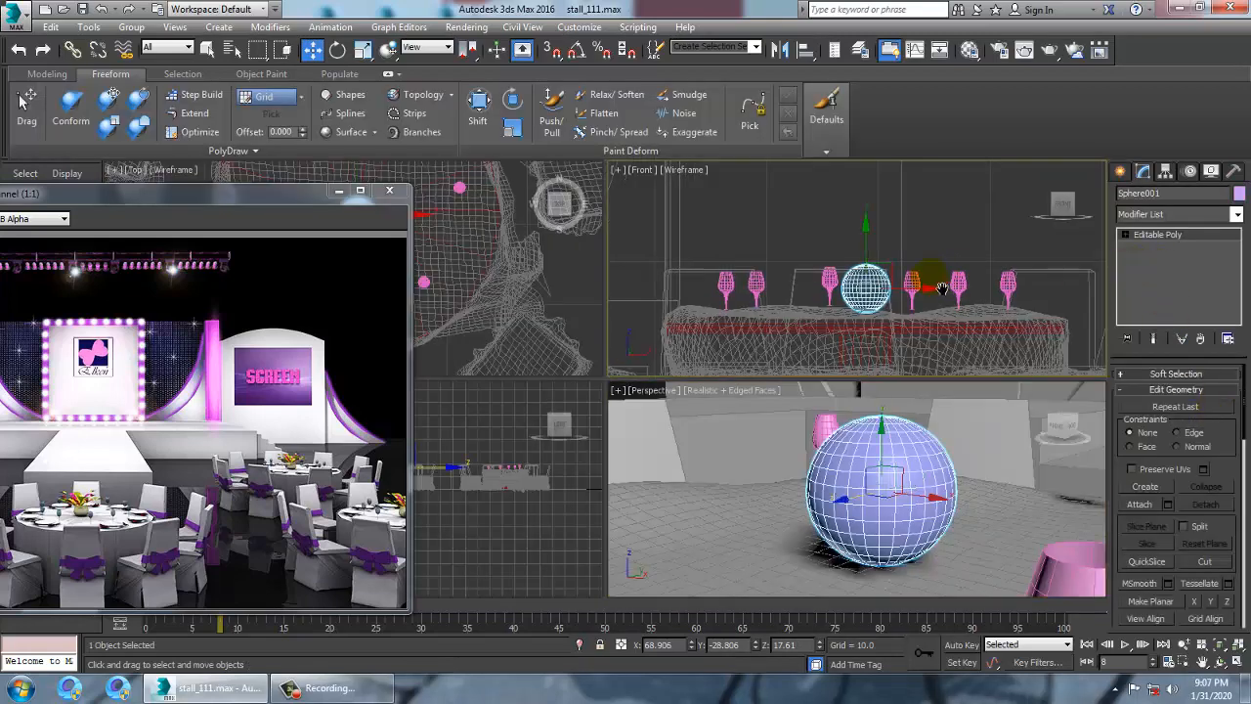
pyautogui.hotkey('alt', 'w')
pyautogui.press('z')
pyautogui.moveTo(886, 305); pyautogui.dragTo(925, 300, button='middle')
pyautogui.scroll(-7, 868, 336)
pyautogui.press('4')
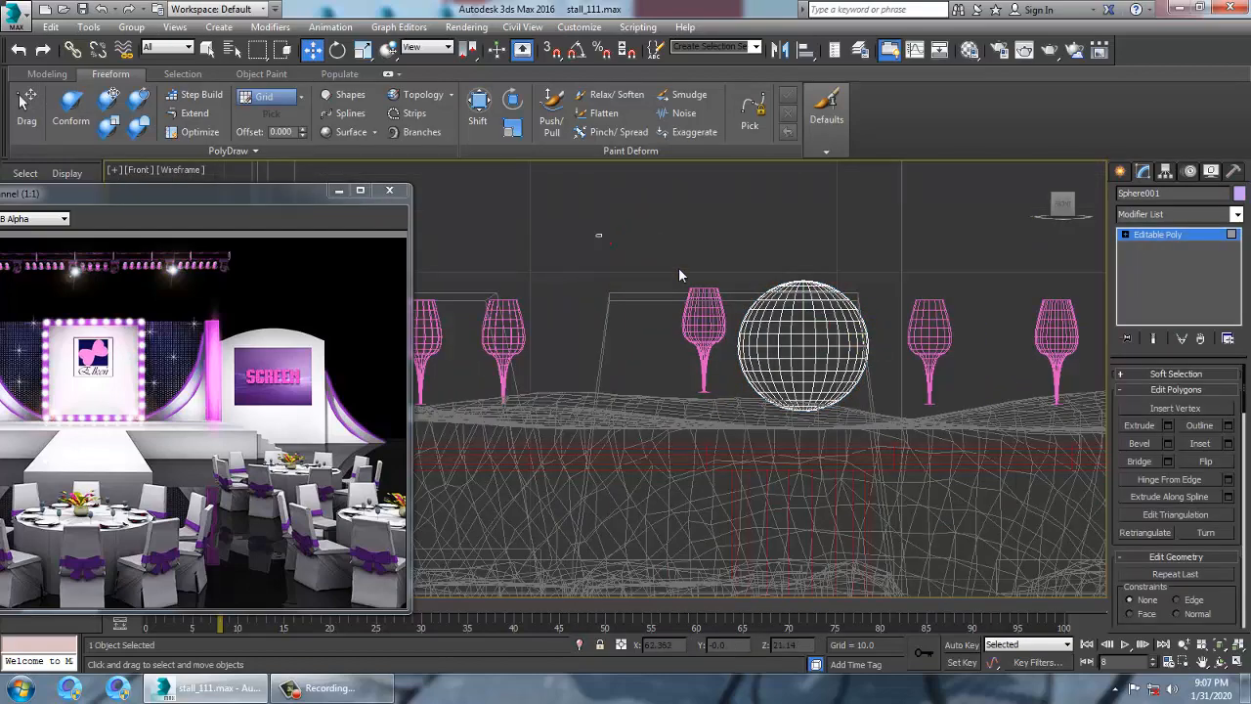
pyautogui.moveTo(1046, 394); pyautogui.dragTo(1046, 395)
pyautogui.scroll(4, 1036, 396)
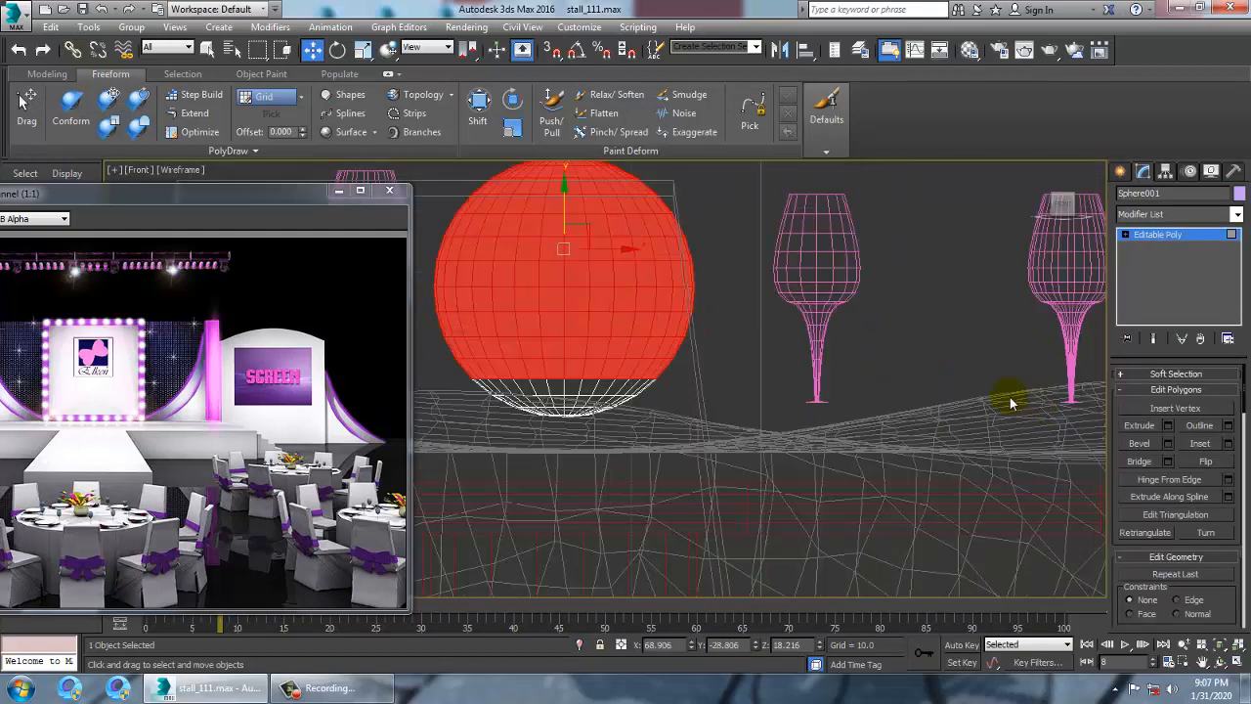
pyautogui.scroll(-1, 1012, 387)
pyautogui.moveTo(717, 343); pyautogui.dragTo(886, 392, button='middle')
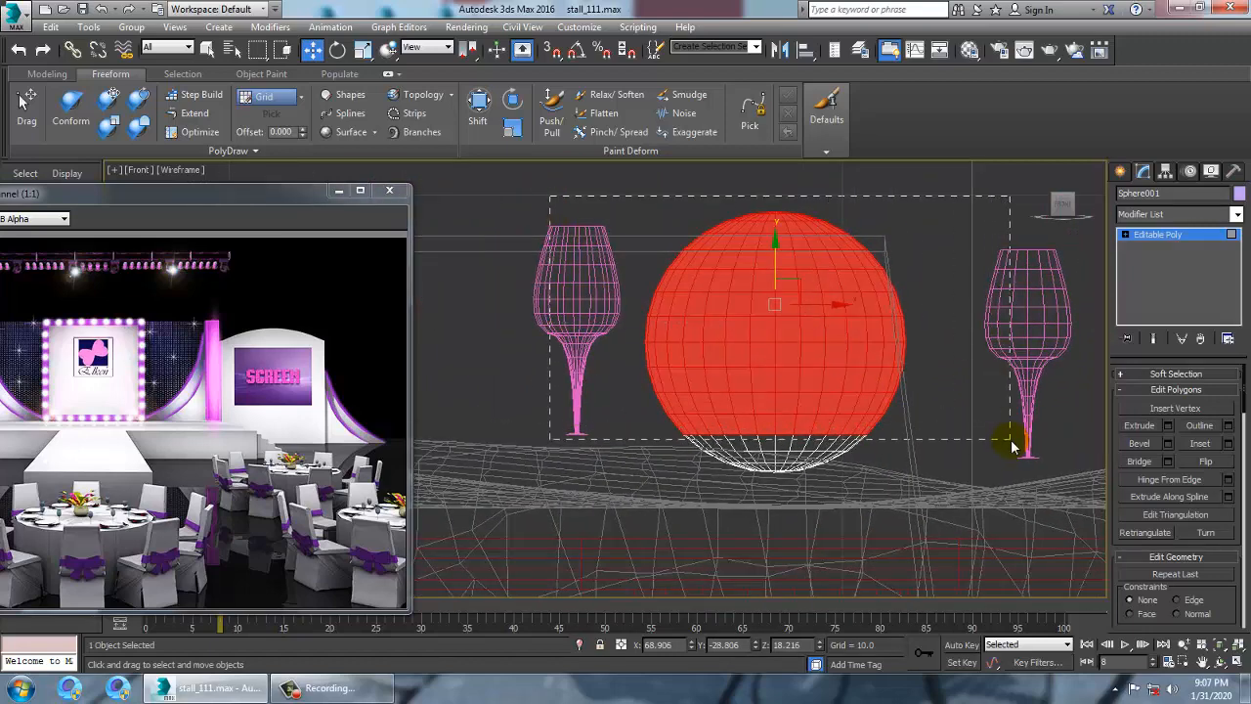
pyautogui.moveTo(1012, 445); pyautogui.dragTo(1012, 444)
pyautogui.press('Delete')
# Delete the ring of triangular polygons at the center of the dish's bottom
pyautogui.hotkey('alt', 'w')
pyautogui.middleClick(910, 502)
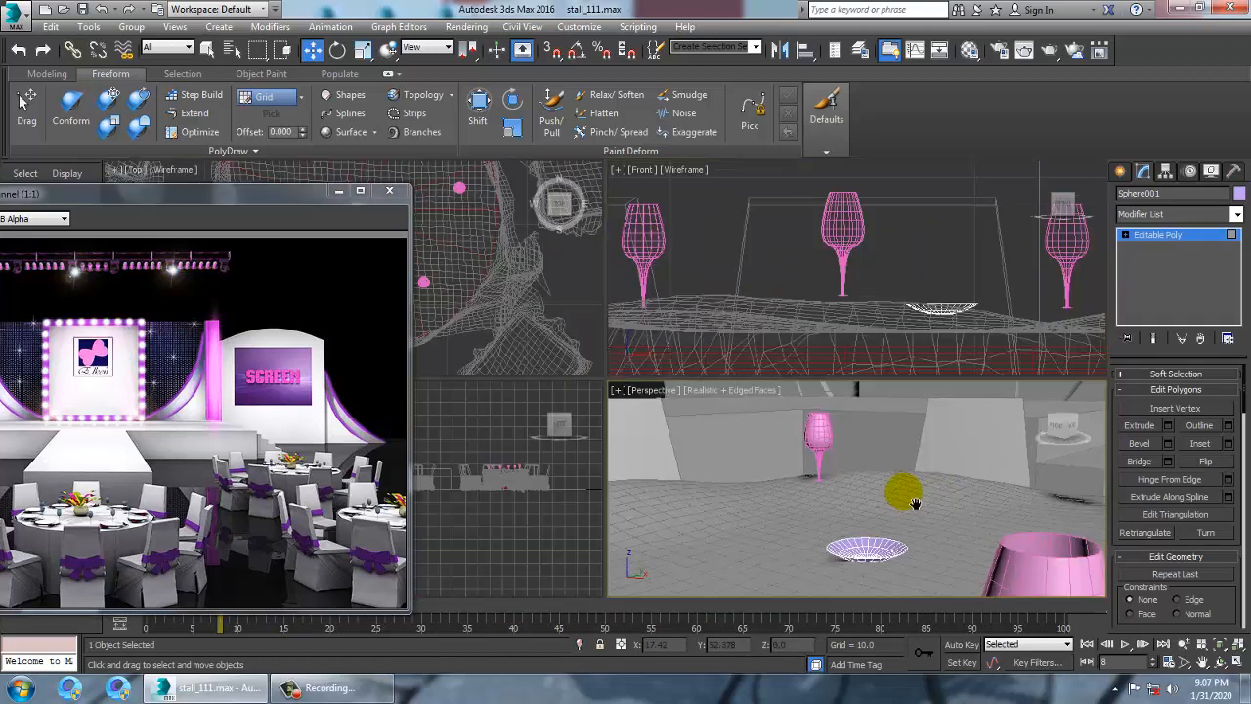
pyautogui.hotkey('alt', 'w')
pyautogui.press('z')
pyautogui.keyDown('alt'); pyautogui.moveTo(667, 469); pyautogui.dragTo(763, 485, button='middle'); pyautogui.keyUp('alt')
pyautogui.keyDown('alt'); pyautogui.moveTo(801, 375); pyautogui.dragTo(797, 378); pyautogui.keyUp('alt')
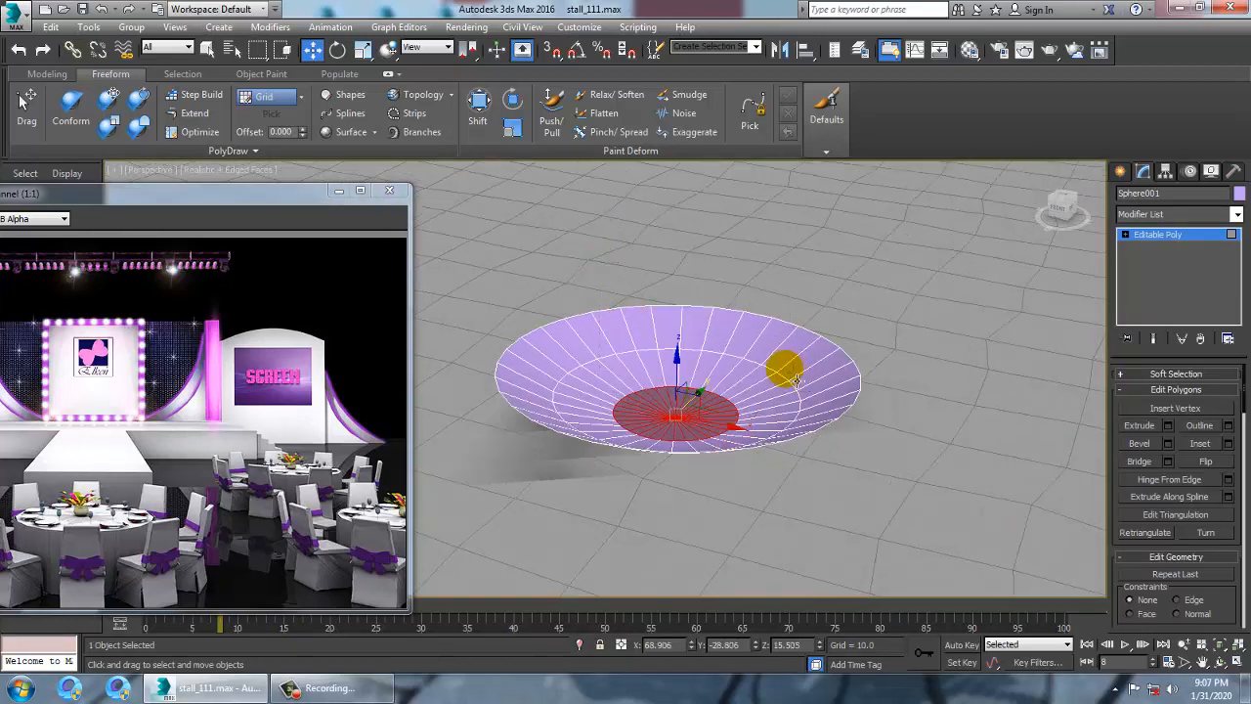
pyautogui.keyDown('alt'); pyautogui.moveTo(796, 379); pyautogui.dragTo(791, 394, button='middle'); pyautogui.keyUp('alt')
pyautogui.press('Delete')
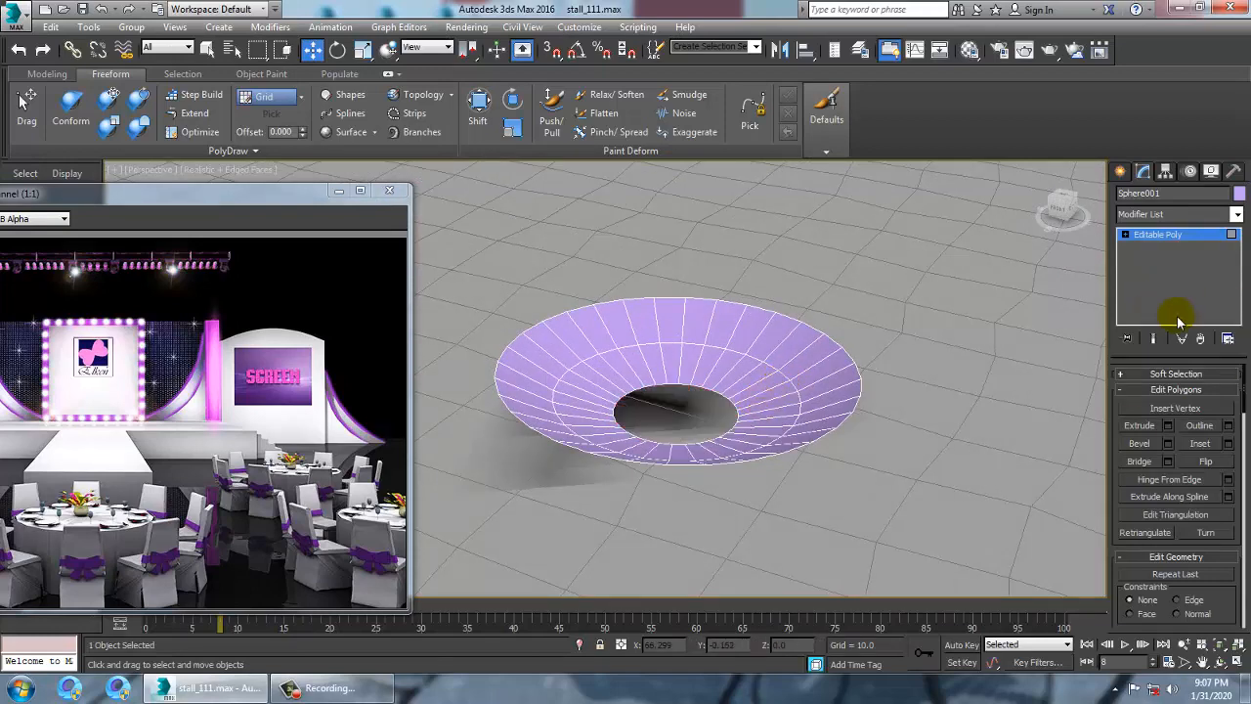
# Cap the inner border of the dish to close the hole with one flat polygon
pyautogui.click(1125, 236)
pyautogui.click(1156, 284)
pyautogui.click(1157, 272)
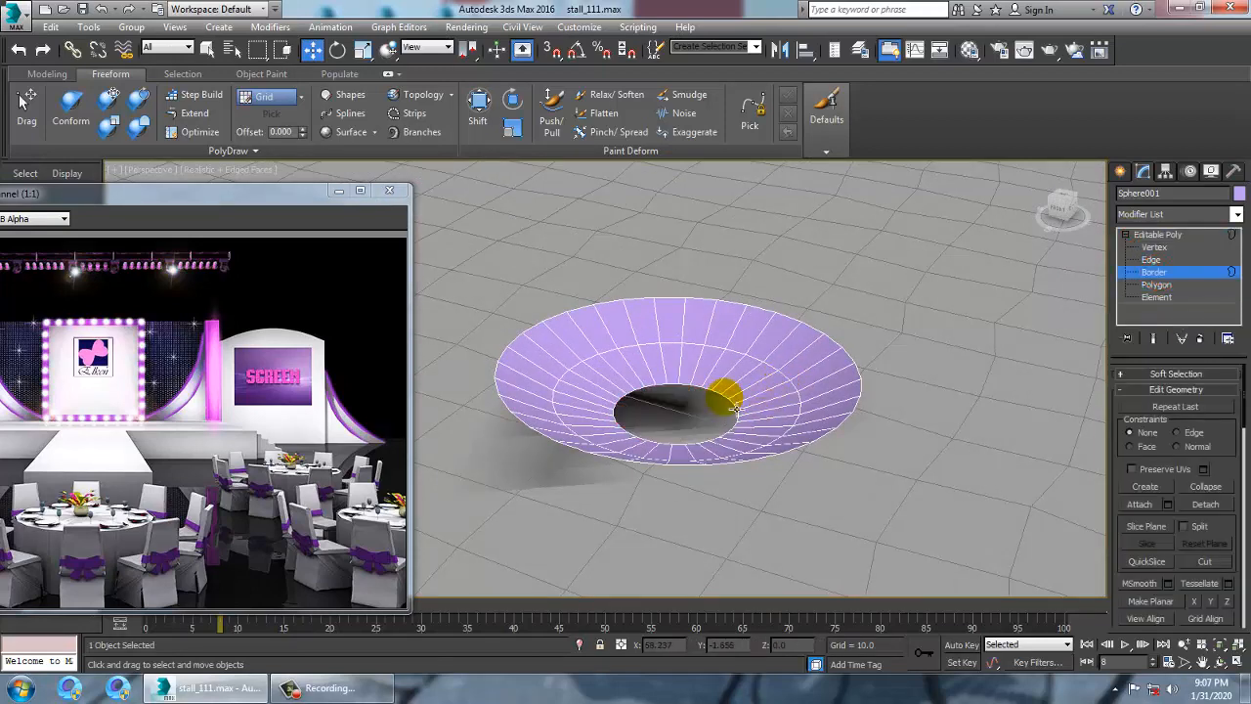
pyautogui.rightClick(805, 383)
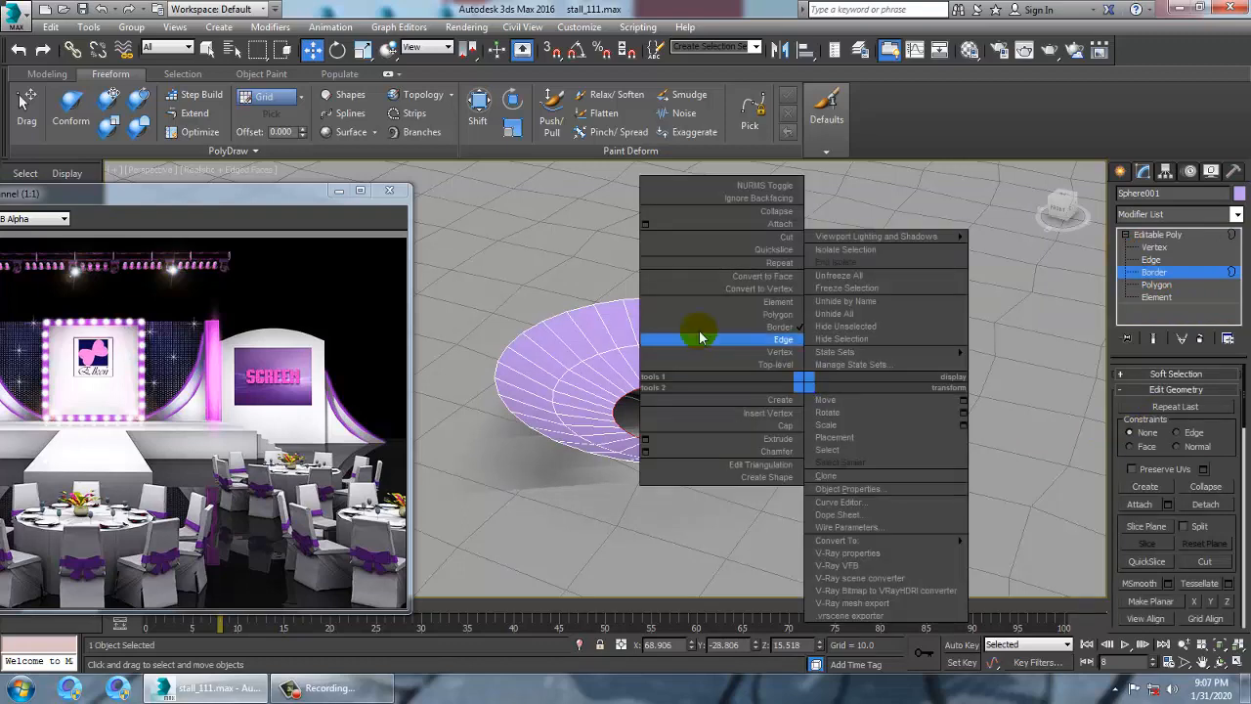
pyautogui.click(784, 431)
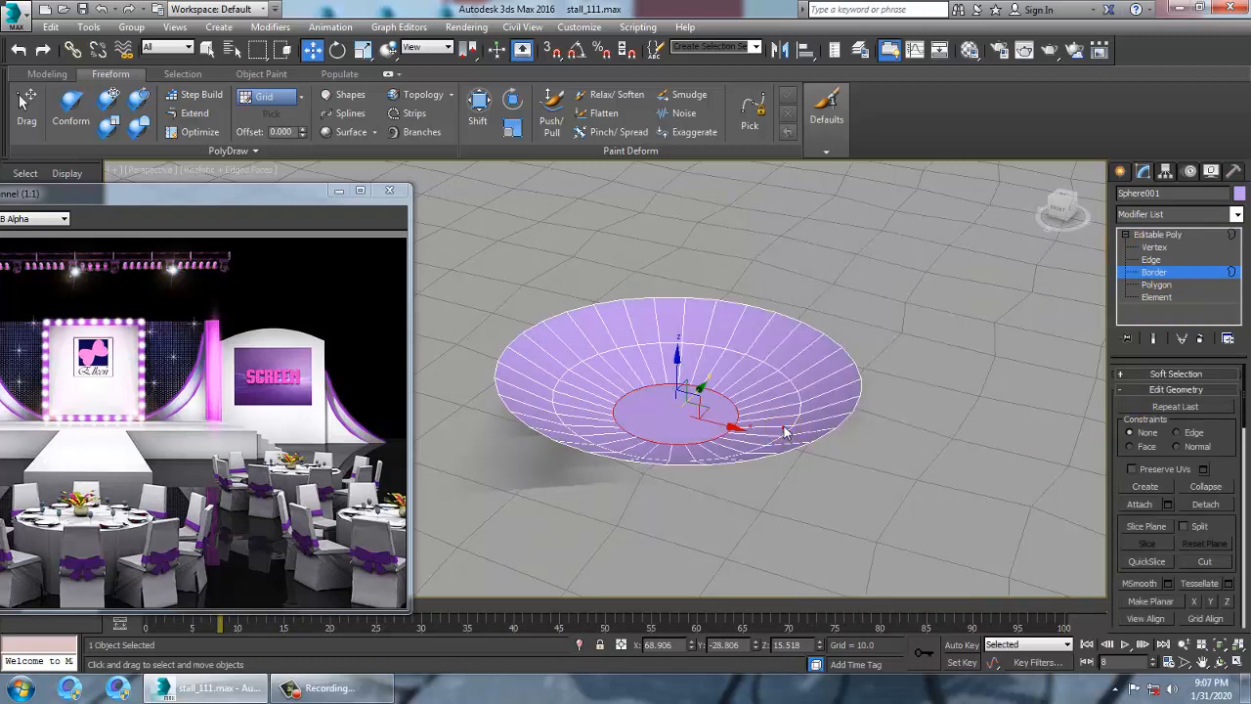
# Select the flat cap polygon at the dish's base and view it from below
pyautogui.keyDown('alt'); pyautogui.moveTo(830, 424); pyautogui.dragTo(828, 393, button='middle'); pyautogui.keyUp('alt')
pyautogui.press('4')
pyautogui.keyDown('alt'); pyautogui.moveTo(737, 399); pyautogui.dragTo(633, 422, button='middle'); pyautogui.keyUp('alt')
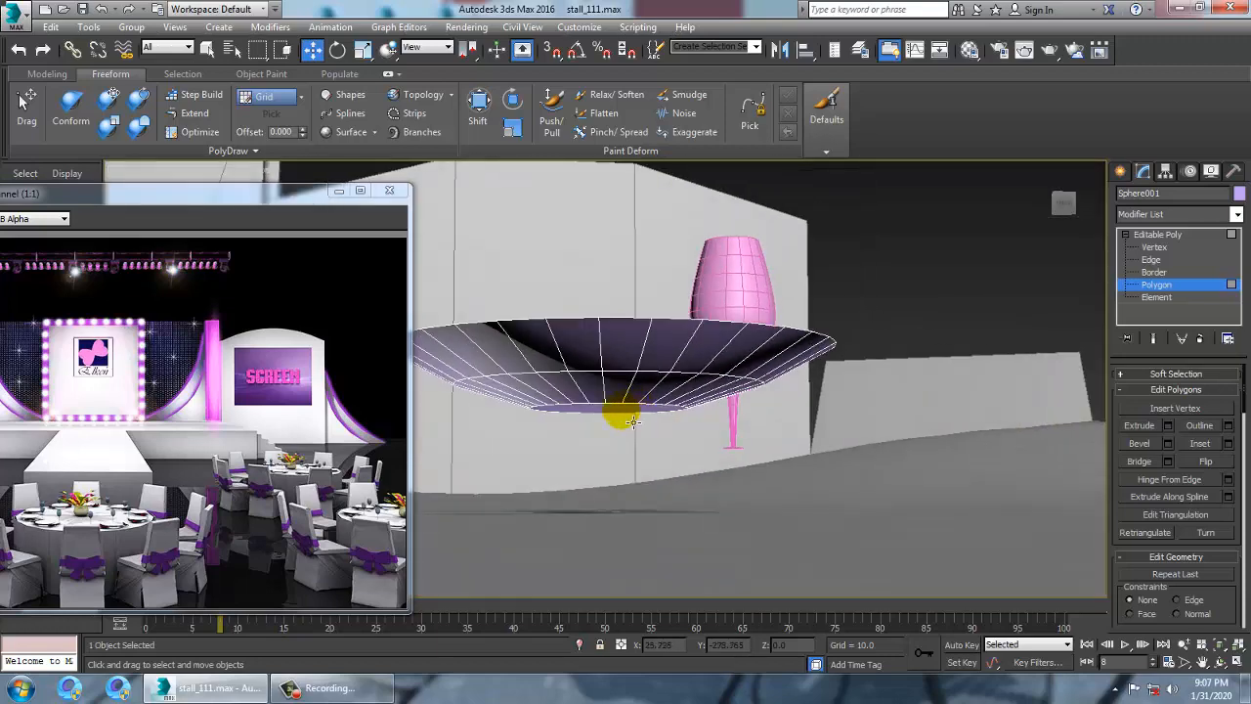
pyautogui.click(1168, 427)
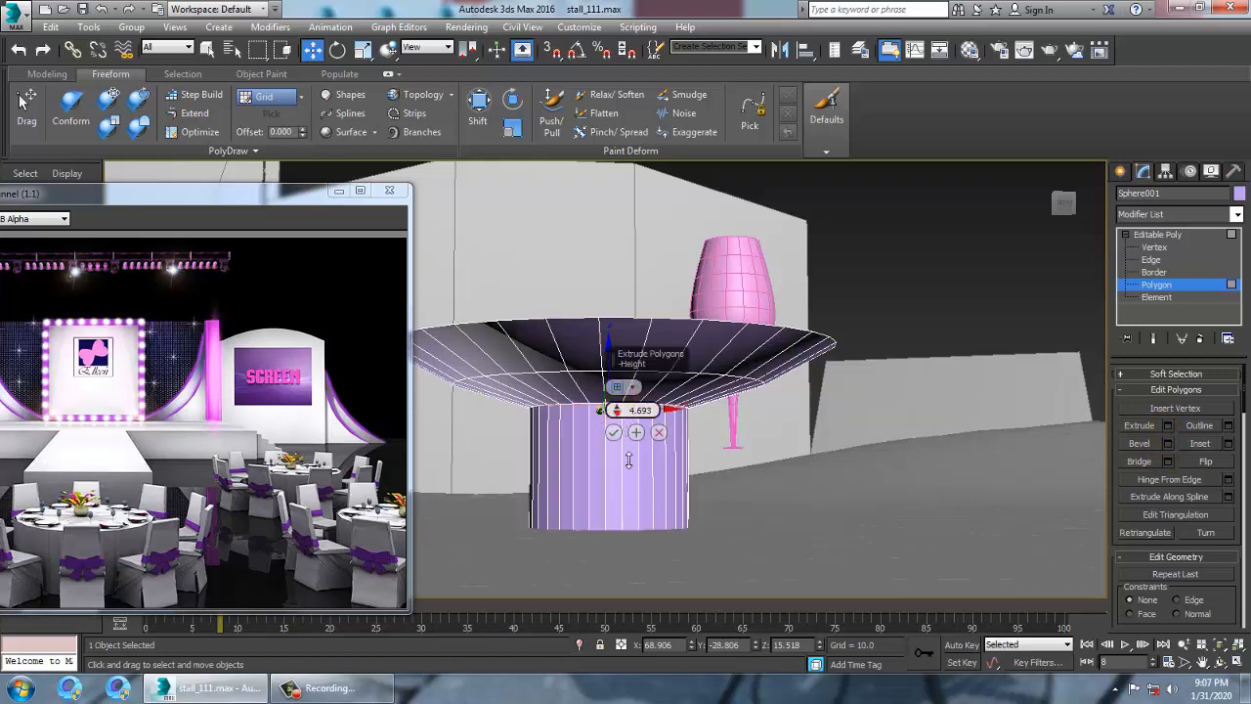
pyautogui.moveTo(628, 460); pyautogui.dragTo(586, 393)
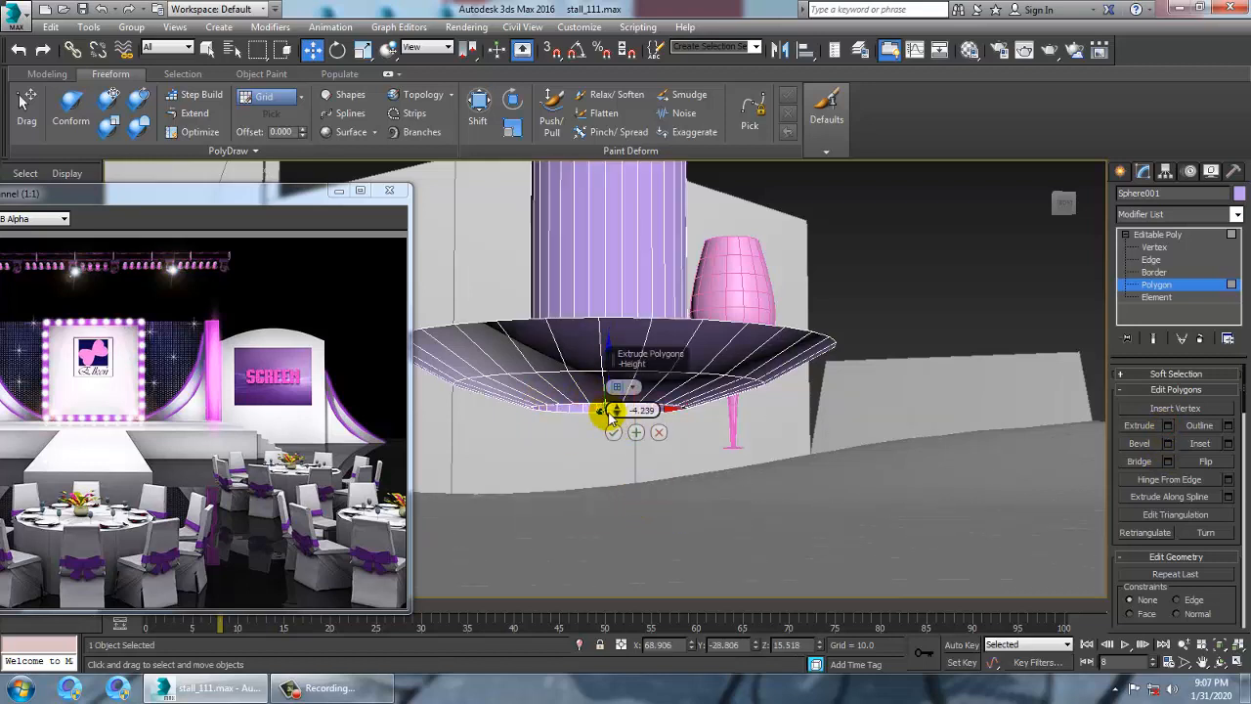
pyautogui.click(658, 432)
# Extrude the dish's base polygon downward as a foot and move it up to make the foot shallower
pyautogui.click(1170, 428)
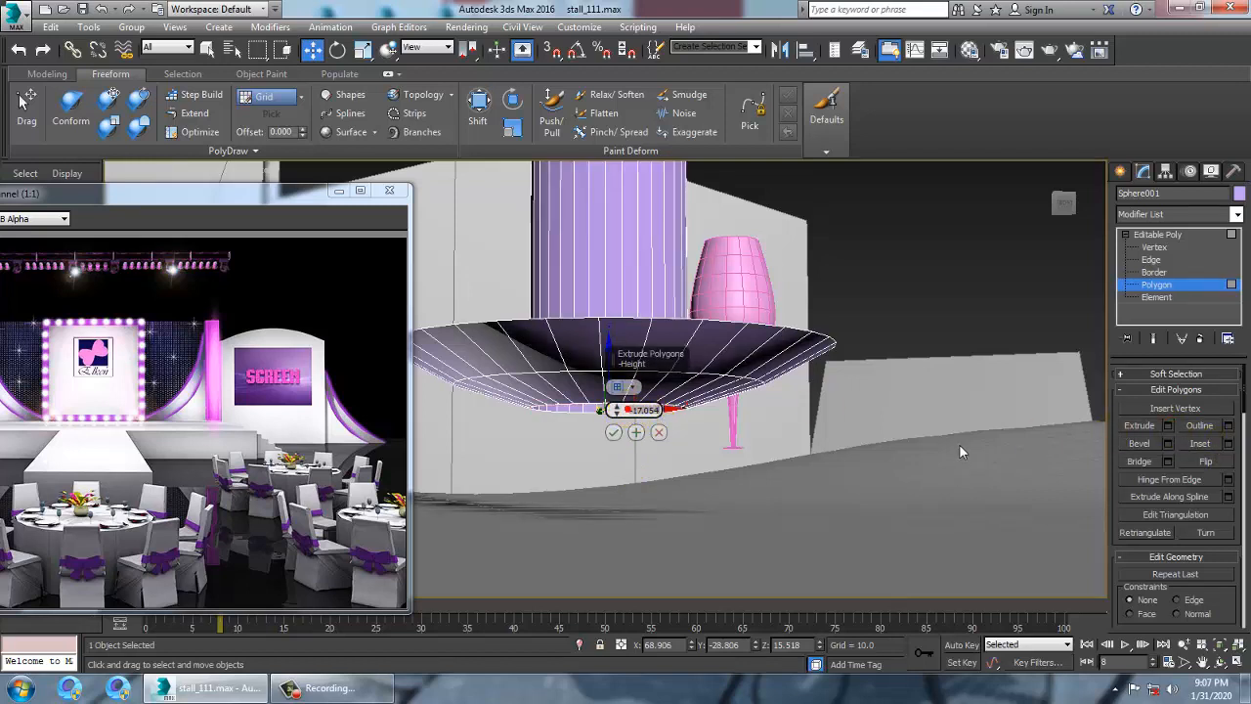
pyautogui.click(621, 414)
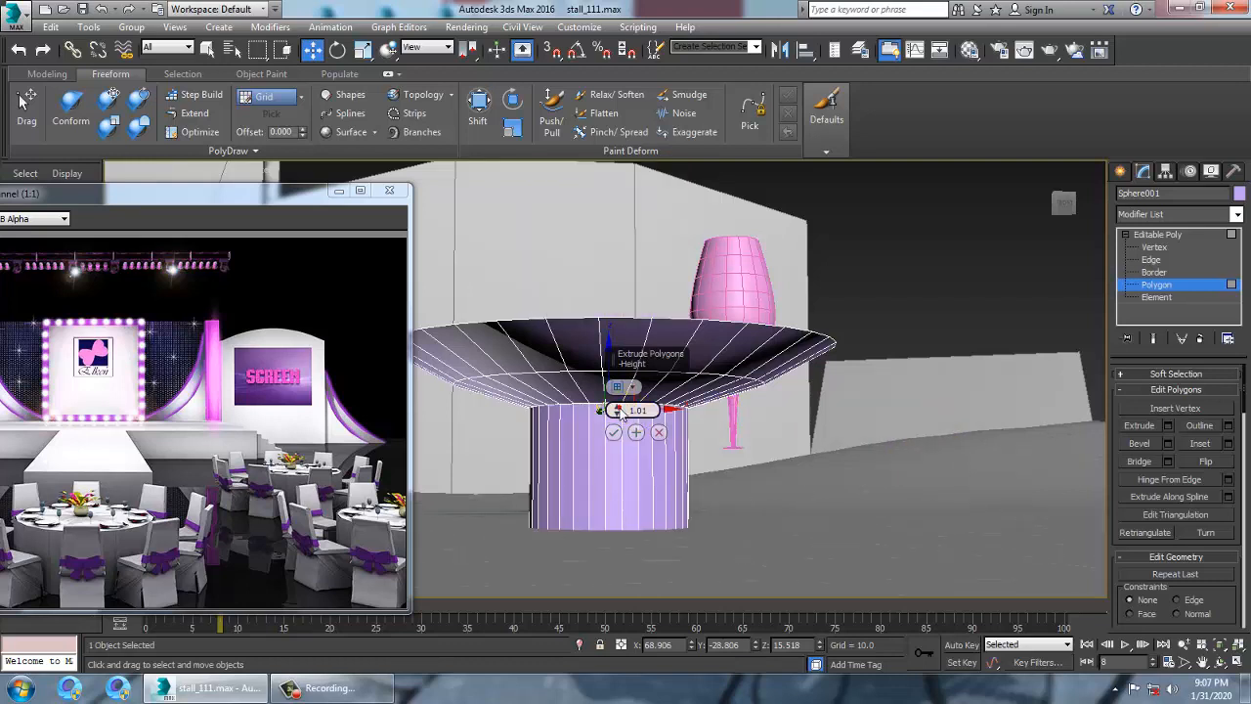
pyautogui.moveTo(617, 410); pyautogui.dragTo(616, 412)
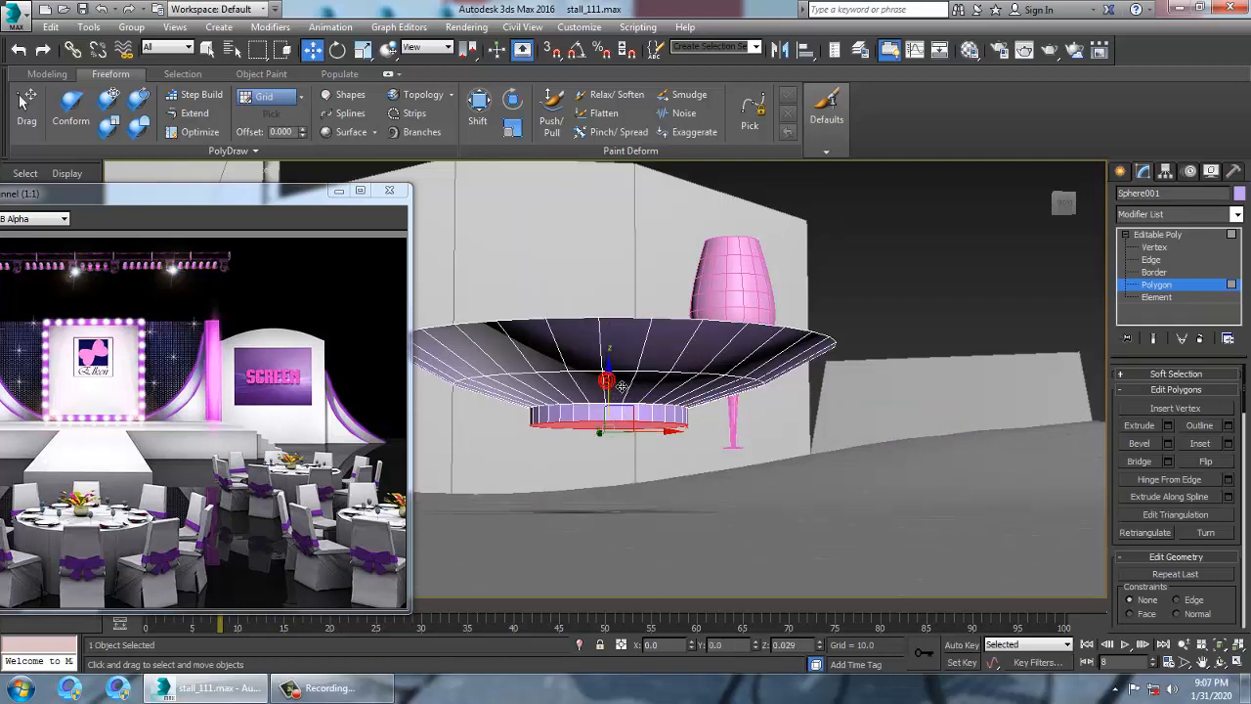
pyautogui.keyDown('alt'); pyautogui.moveTo(619, 375); pyautogui.dragTo(851, 417, button='middle'); pyautogui.keyUp('alt')
# Select the dish's rim vertices in the front view and scale them outward to about 112%
pyautogui.hotkey('alt', 'w')
pyautogui.middleClick(933, 270)
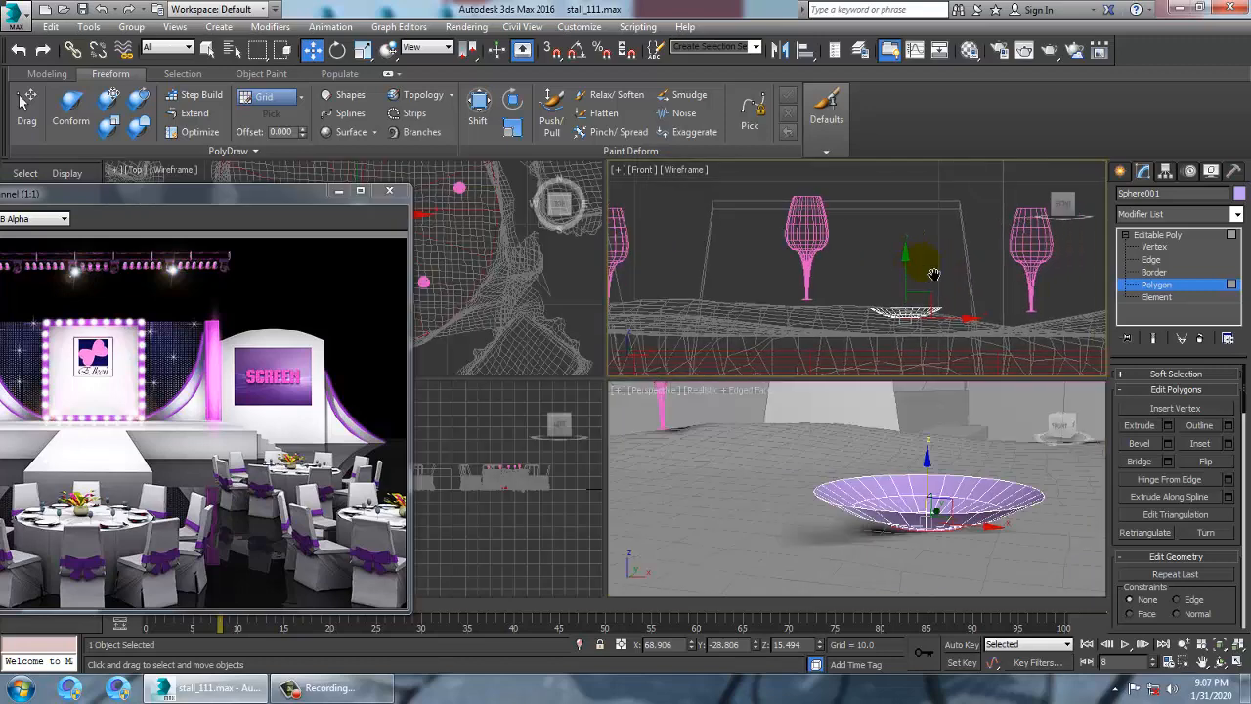
pyautogui.hotkey('alt', 'w')
pyautogui.scroll(4, 811, 342)
pyautogui.press('1')
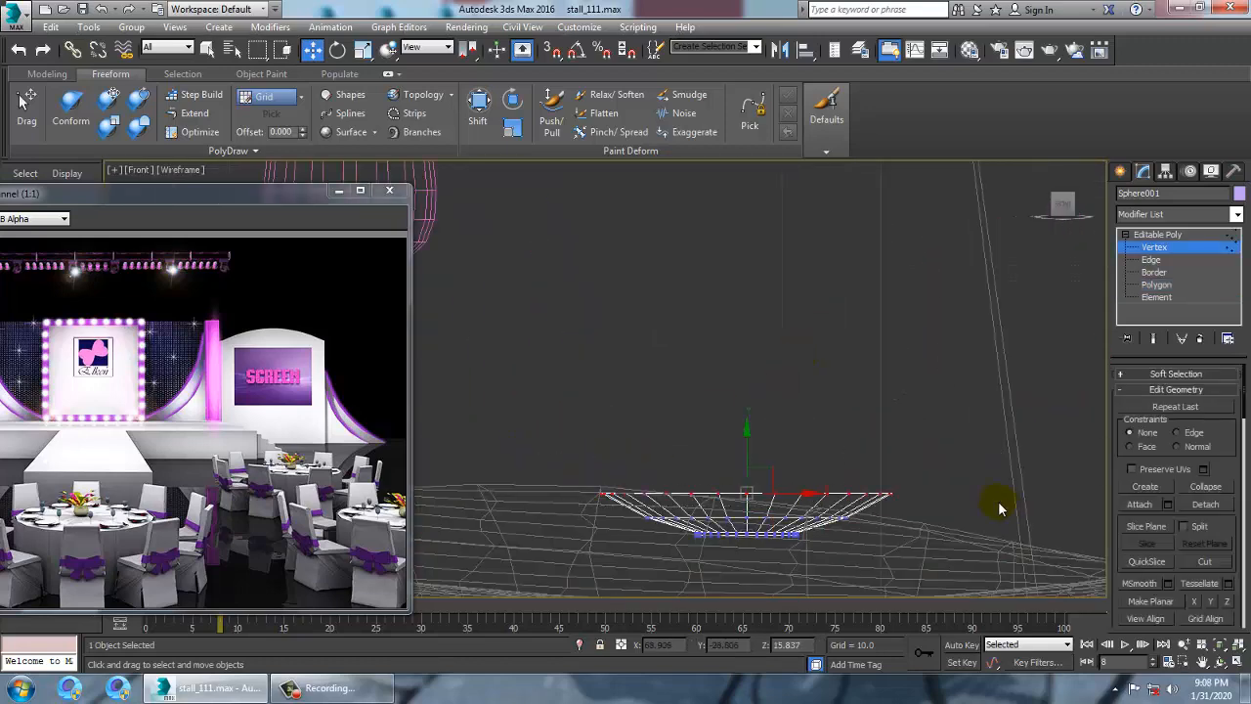
pyautogui.press('r')
pyautogui.moveTo(756, 493); pyautogui.dragTo(744, 486)
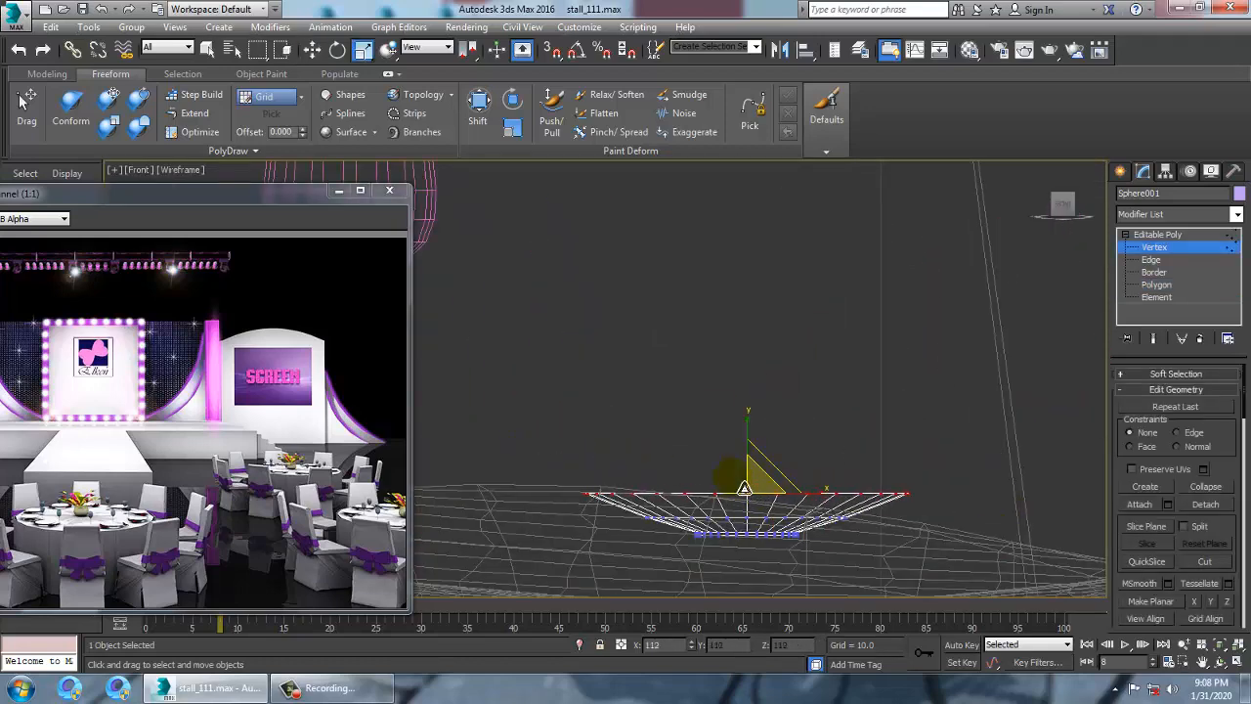
# Lower the rim vertices to about Z 15.75 to flatten the dish into a plate
pyautogui.hotkey('alt', 'w')
pyautogui.middleClick(902, 536)
pyautogui.hotkey('alt', 'w')
pyautogui.keyDown('alt'); pyautogui.moveTo(880, 480); pyautogui.dragTo(734, 313, button='middle'); pyautogui.keyUp('alt')
pyautogui.press('w')
pyautogui.moveTo(716, 321); pyautogui.dragTo(721, 336)
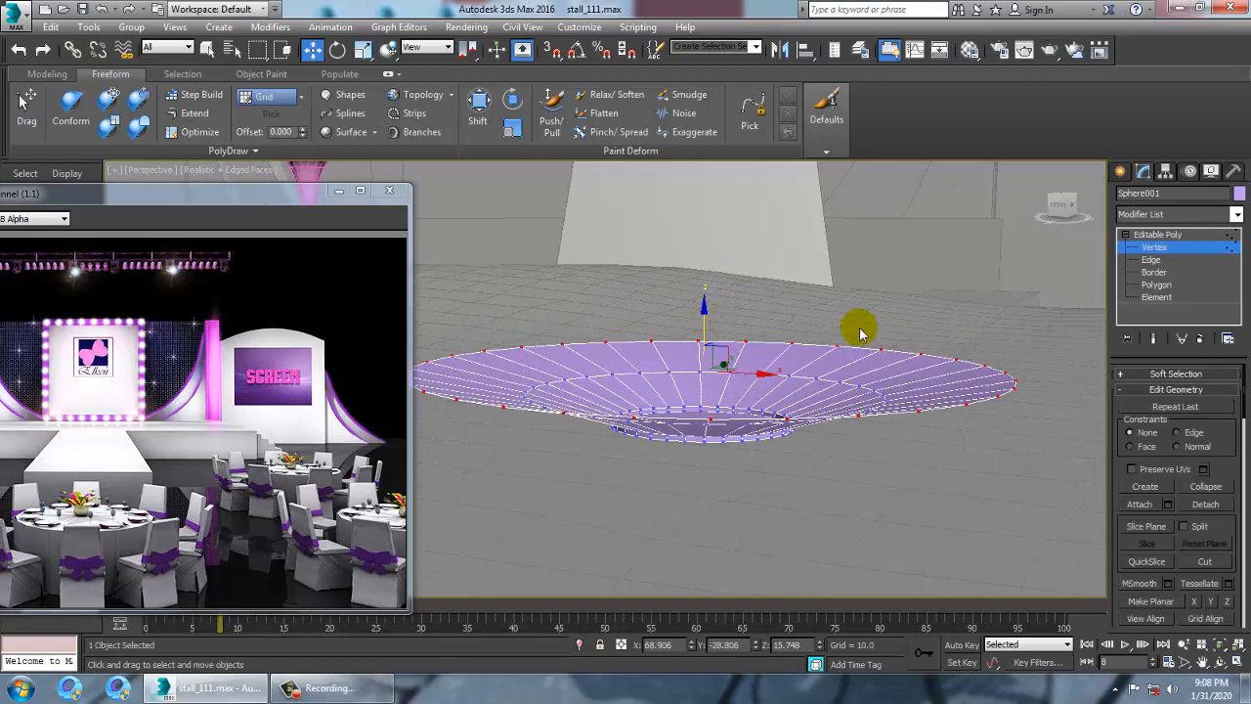
# Remove the edge loop midway between the plate's rim and its base
pyautogui.click(1151, 260)
pyautogui.doubleClick(695, 381)
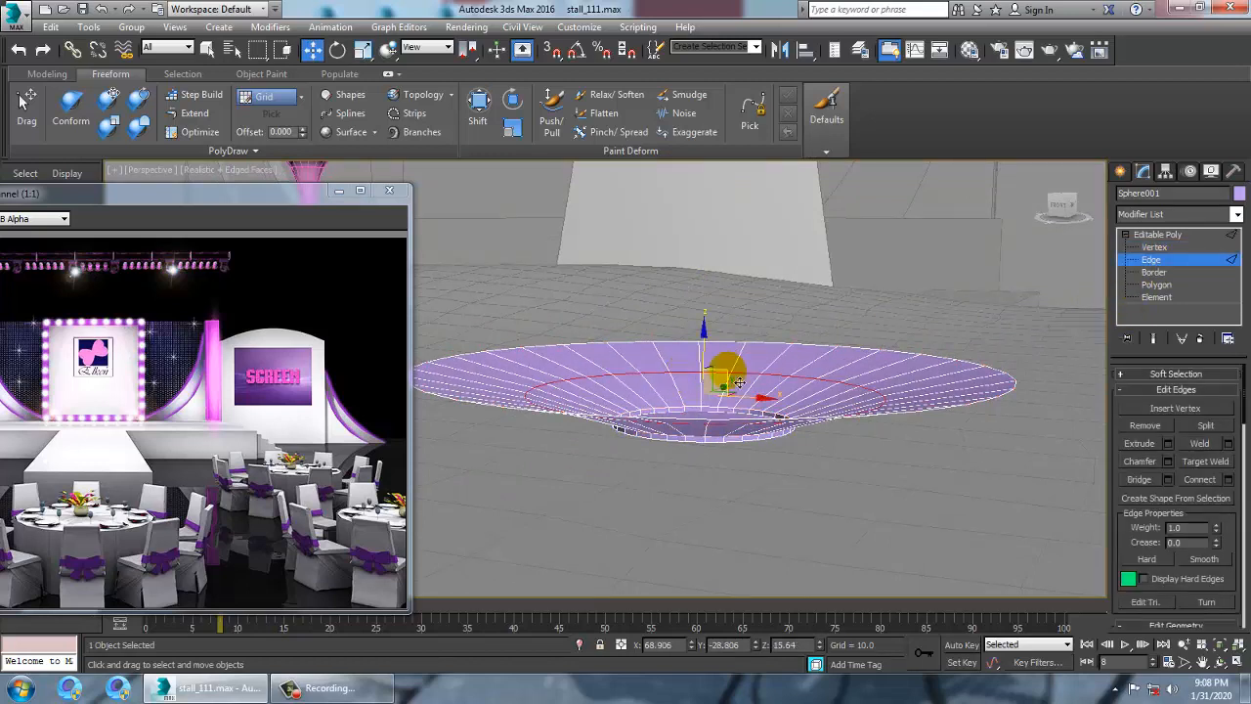
pyautogui.click(739, 382)
pyautogui.keyDown('alt'); pyautogui.moveTo(714, 470); pyautogui.dragTo(782, 418, button='middle'); pyautogui.keyUp('alt')
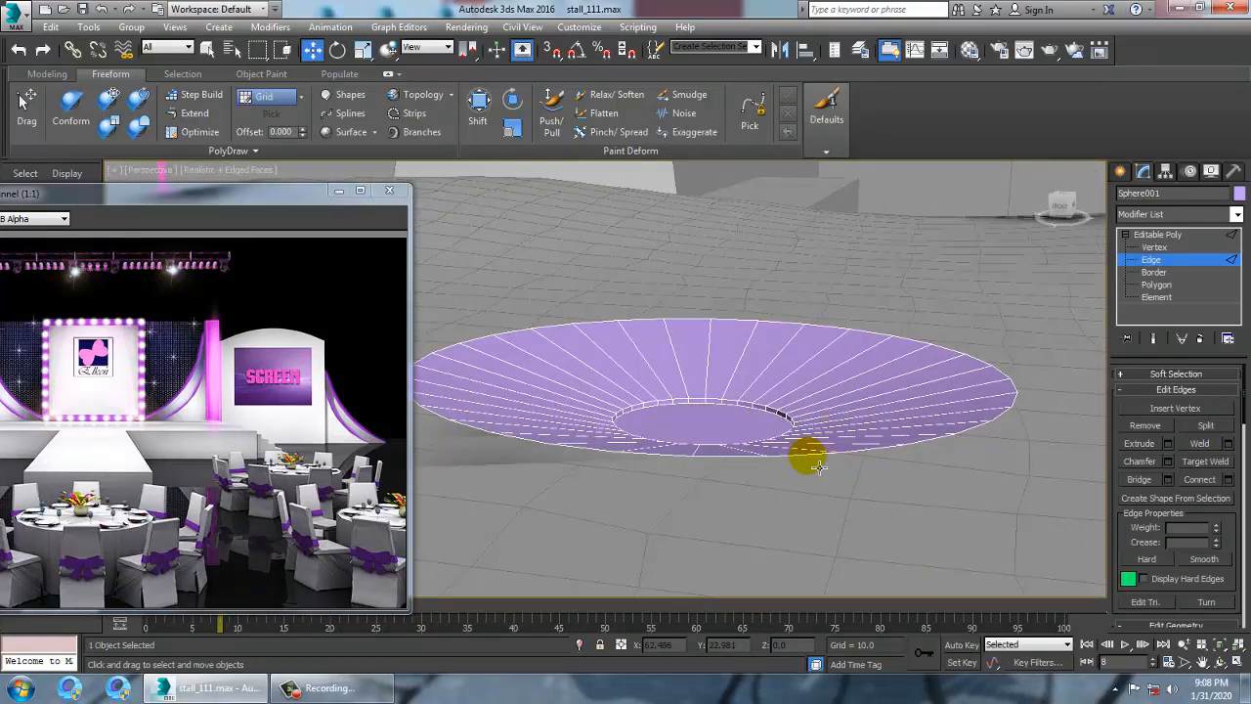
# Apply a Shell modifier to the plate with an outer amount of 0.01
pyautogui.scroll(-3, 836, 412)
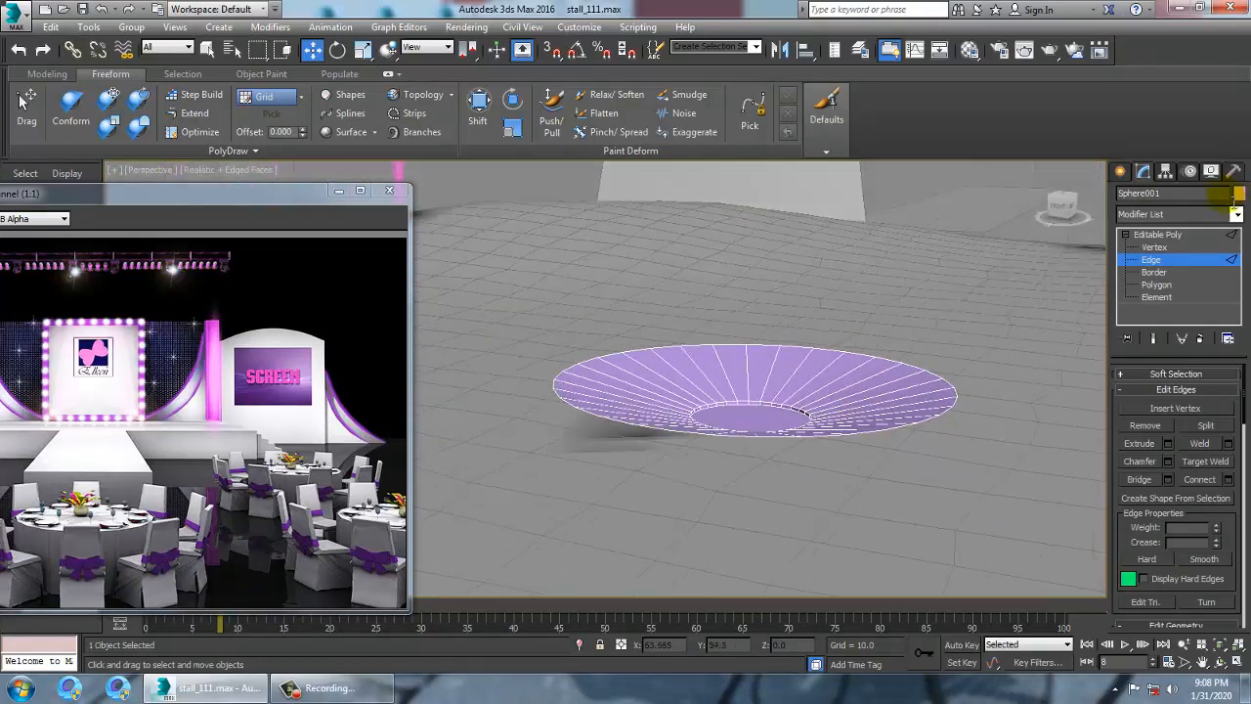
pyautogui.click(1160, 236)
pyautogui.click(1236, 214)
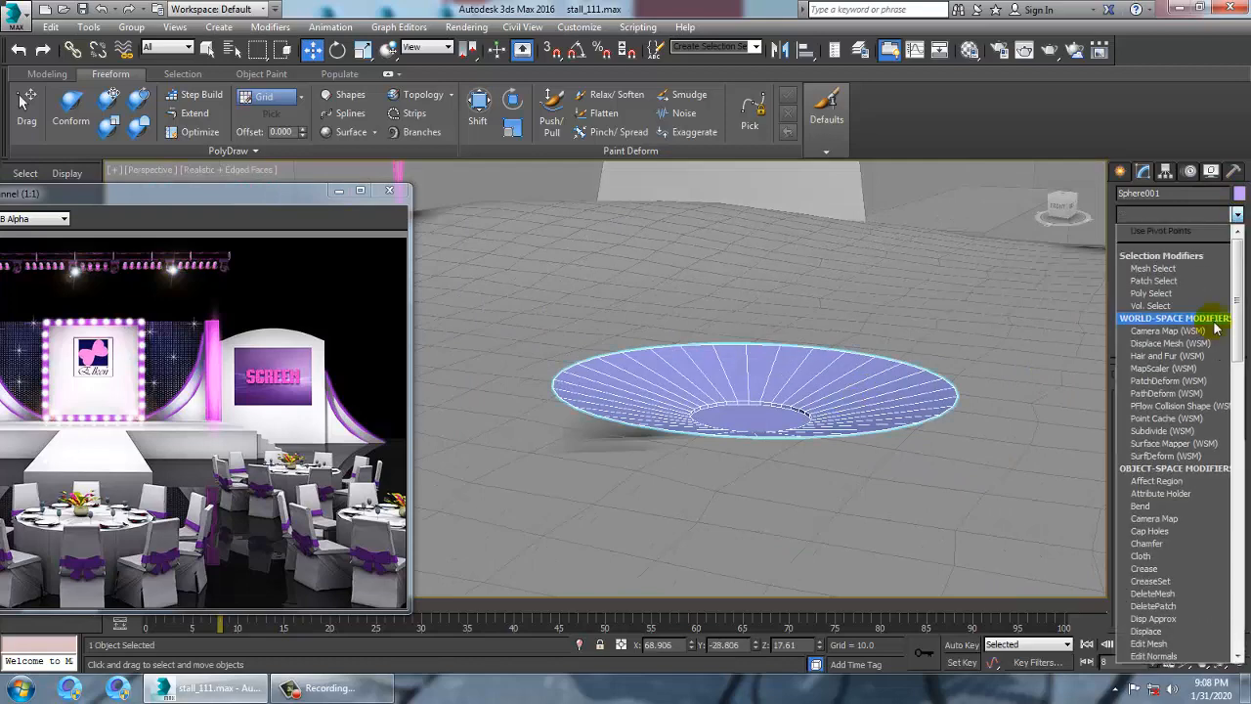
pyautogui.scroll(-15, 1216, 329)
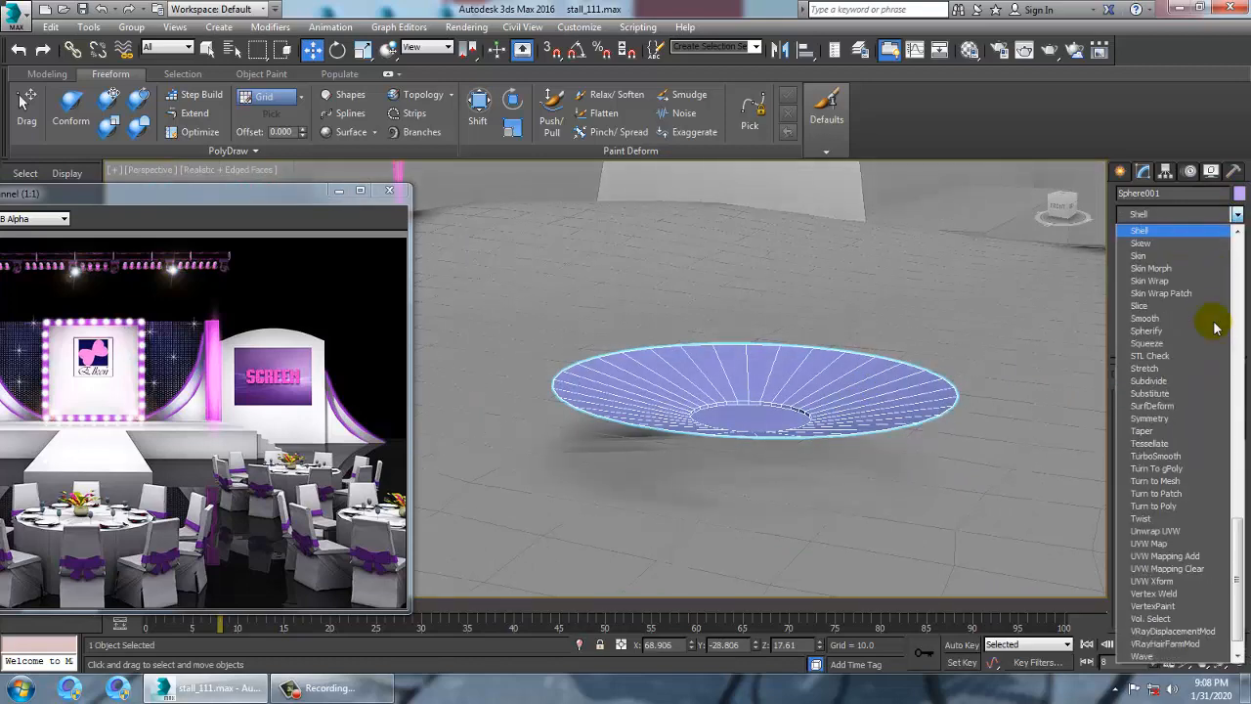
pyautogui.click(1177, 238)
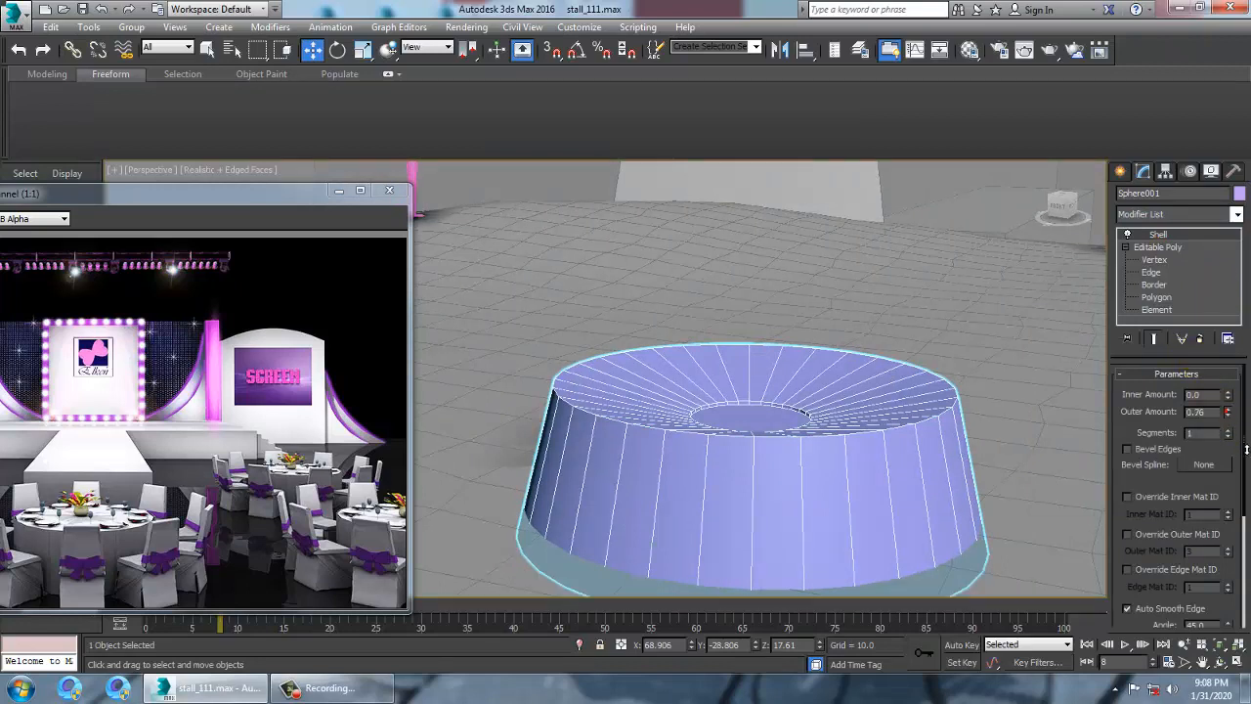
pyautogui.moveTo(1228, 411); pyautogui.dragTo(1227, 493)
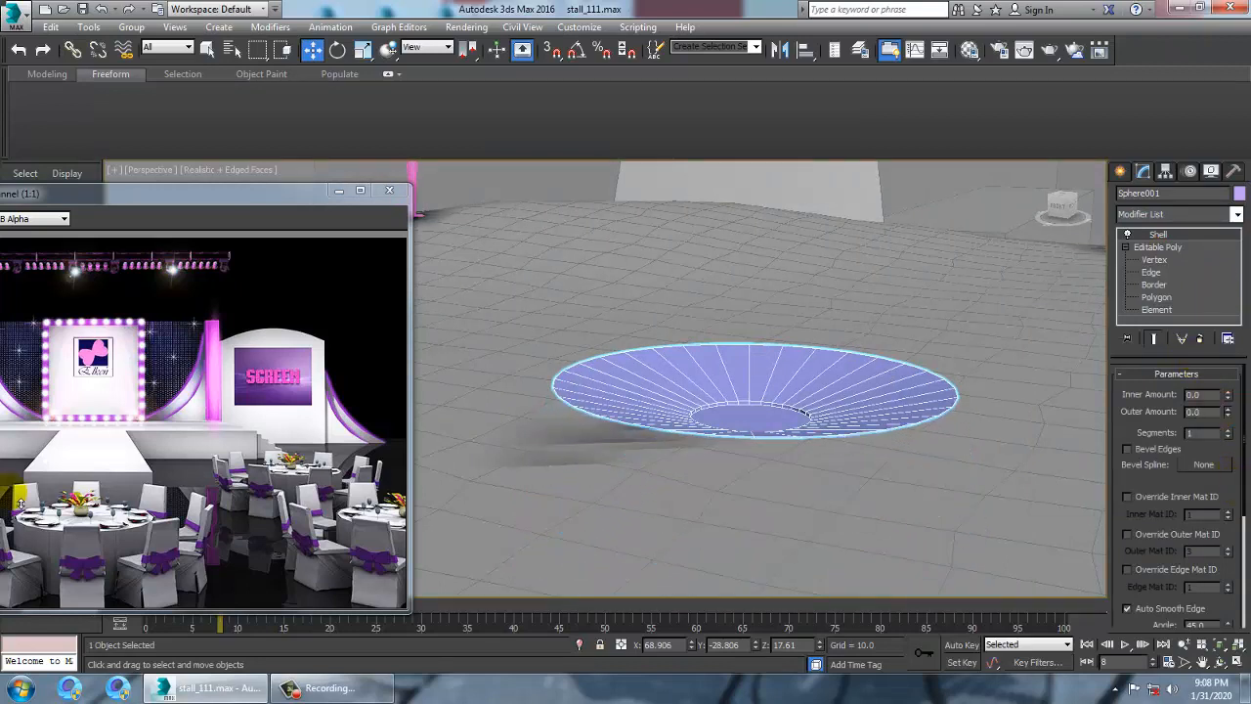
pyautogui.keyDown('alt'); pyautogui.moveTo(684, 313); pyautogui.dragTo(1226, 398, button='middle'); pyautogui.keyUp('alt')
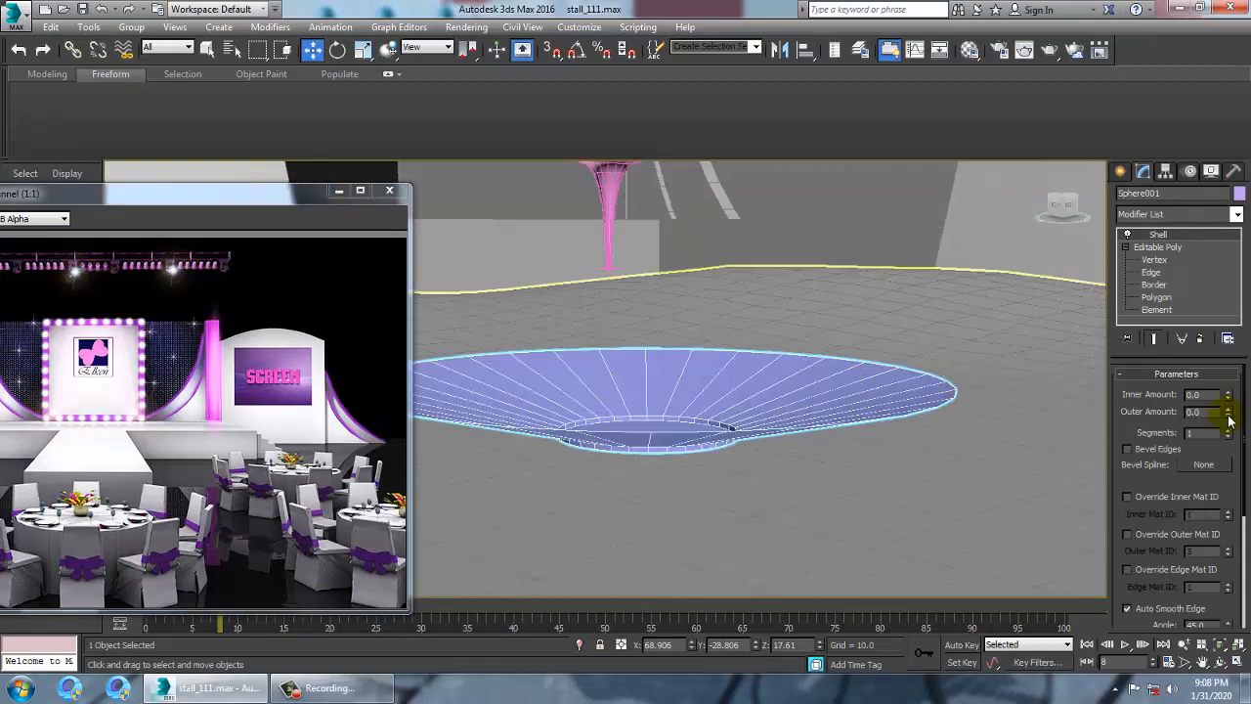
pyautogui.click(1229, 410)
pyautogui.scroll(5, 690, 355)
pyautogui.scroll(-5, 698, 363)
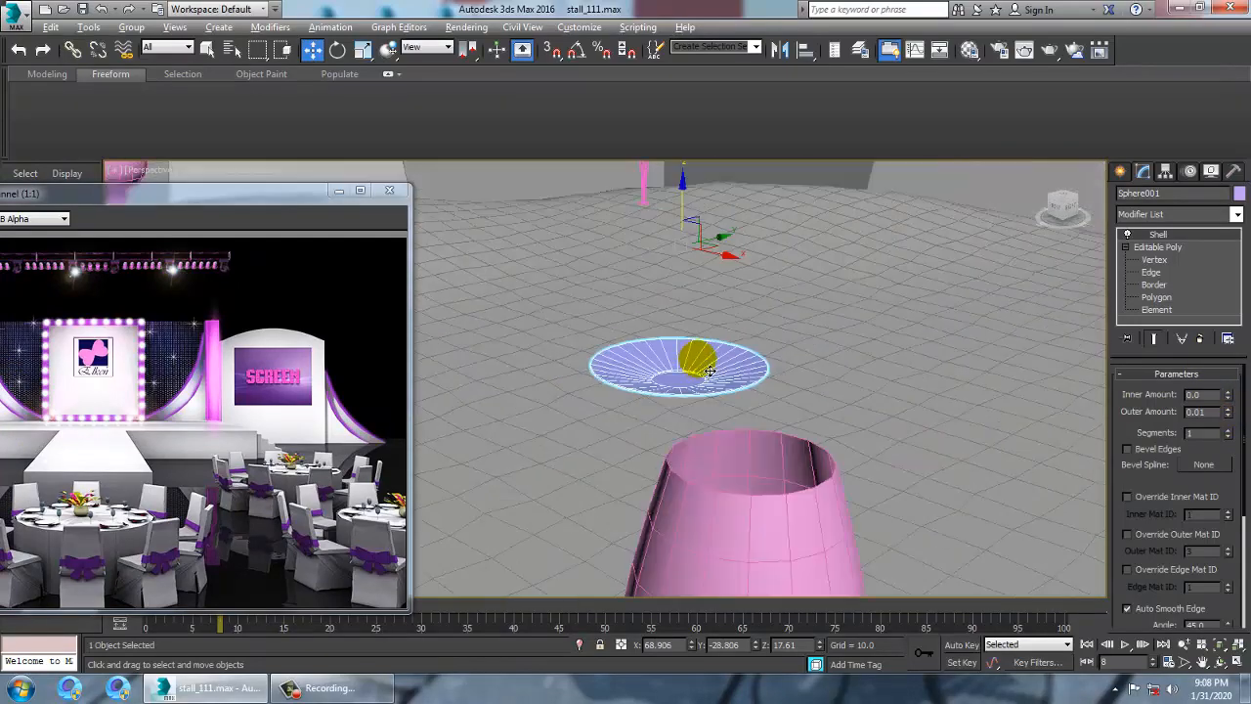
# Scale the plate up uniformly to about 292%
pyautogui.keyDown('alt'); pyautogui.moveTo(698, 362); pyautogui.dragTo(724, 337, button='middle'); pyautogui.keyUp('alt')
pyautogui.scroll(4, 732, 330)
pyautogui.press('r')
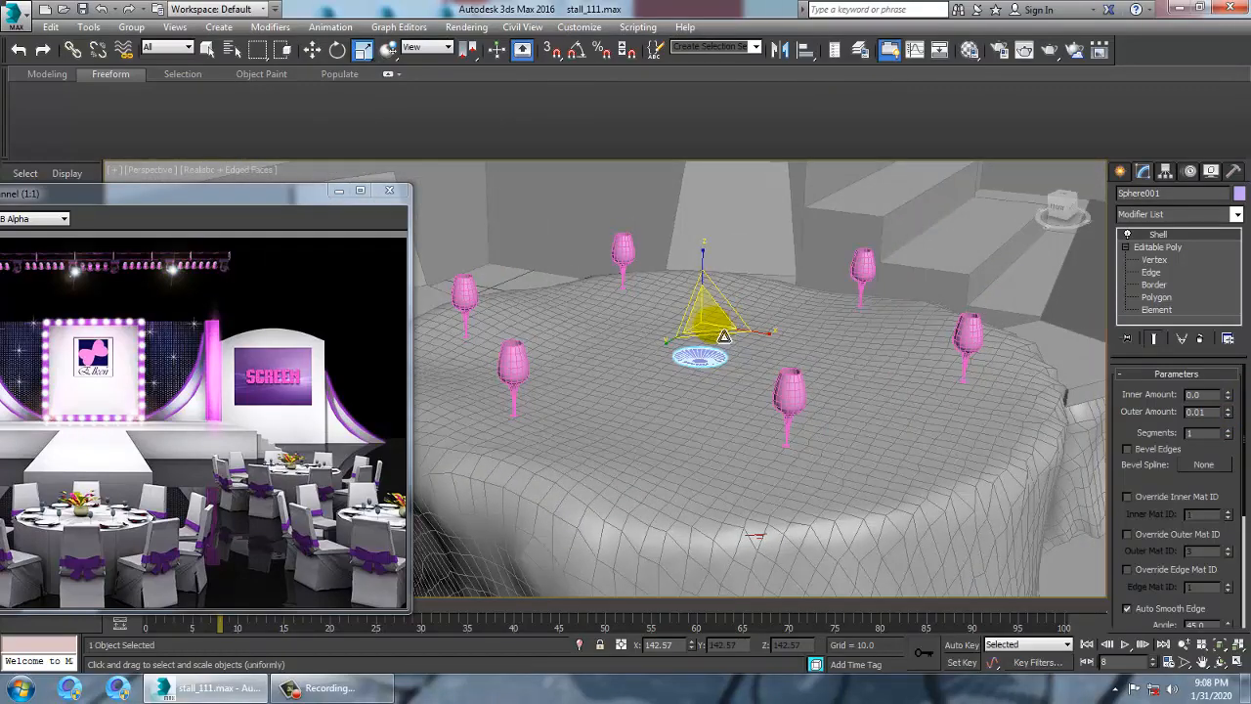
pyautogui.moveTo(698, 319); pyautogui.dragTo(913, 209)
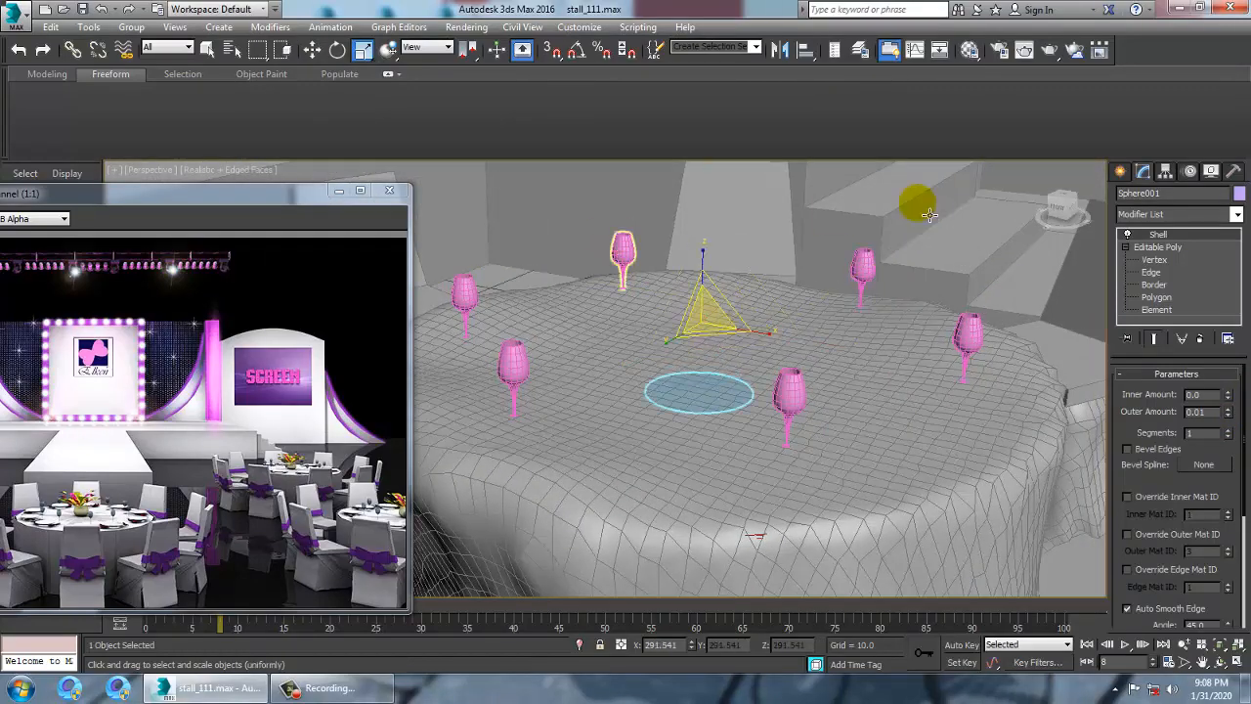
pyautogui.press('w')
# Center the pivot on the plate and move the plate toward the table's edge, to about Y -38.9
pyautogui.click(1166, 172)
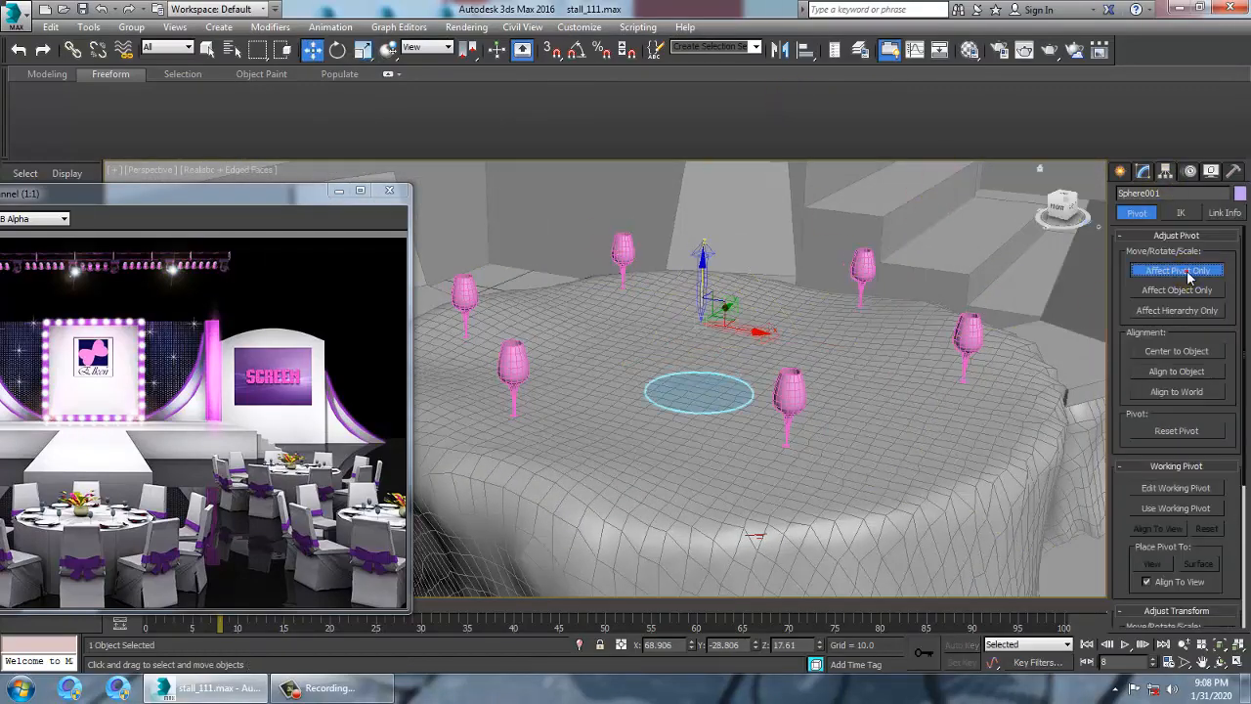
pyautogui.click(1172, 270)
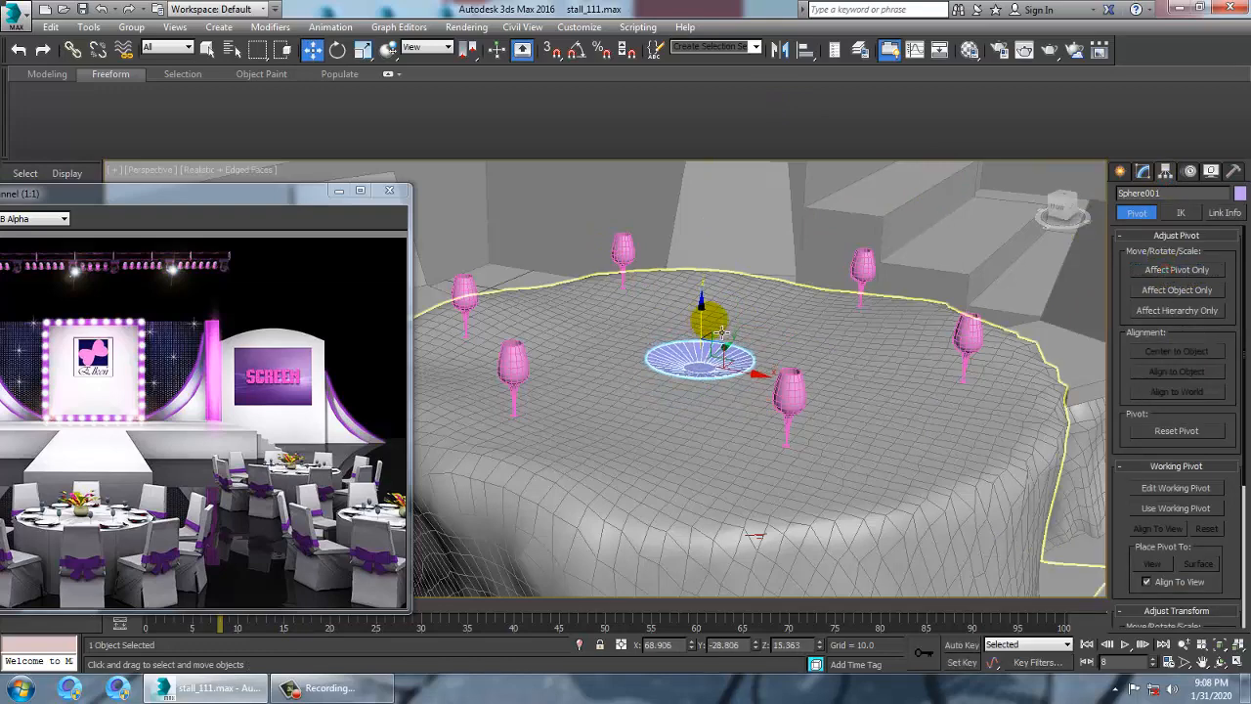
pyautogui.scroll(-3, 721, 333)
pyautogui.keyDown('alt'); pyautogui.moveTo(721, 333); pyautogui.dragTo(690, 364, button='middle'); pyautogui.keyUp('alt')
pyautogui.moveTo(755, 335); pyautogui.dragTo(643, 383)
pyautogui.keyDown('alt'); pyautogui.moveTo(643, 382); pyautogui.dragTo(653, 316, button='middle'); pyautogui.keyUp('alt')
# Lower the plate onto the tablecloth, to about Z 15.39
pyautogui.press('z')
pyautogui.scroll(-5, 714, 350)
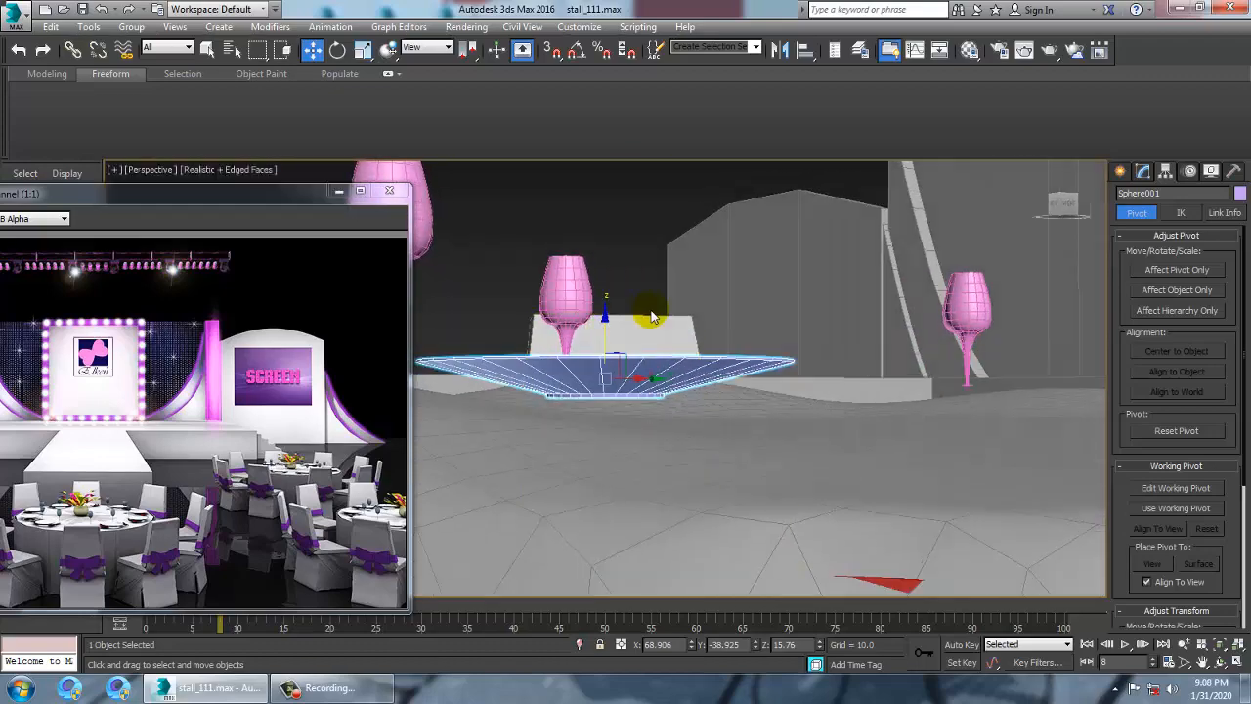
pyautogui.moveTo(617, 330); pyautogui.dragTo(624, 354)
pyautogui.keyDown('alt'); pyautogui.moveTo(625, 355); pyautogui.dragTo(674, 396, button='middle'); pyautogui.keyUp('alt')
# Move only the plate's pivot to the center of the table in the top view, at about Y -28.13
pyautogui.hotkey('alt', 'w')
pyautogui.hotkey('alt', 'w')
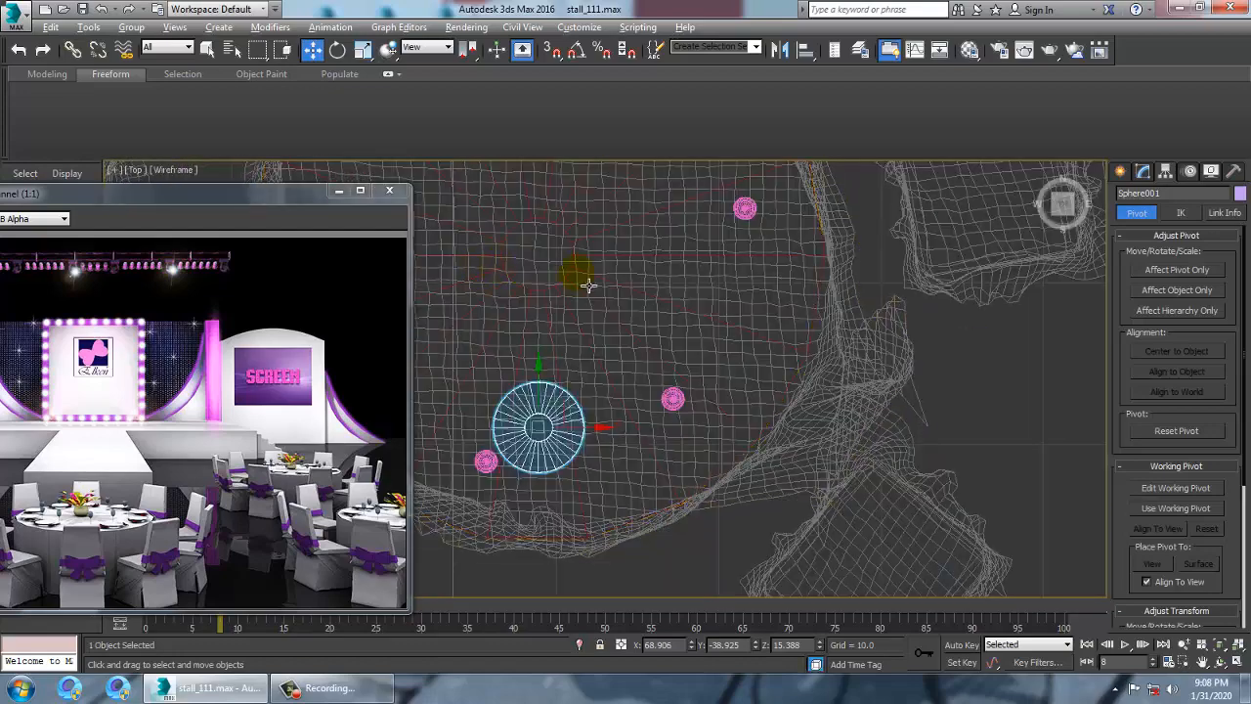
pyautogui.scroll(3, 758, 379)
pyautogui.click(1179, 270)
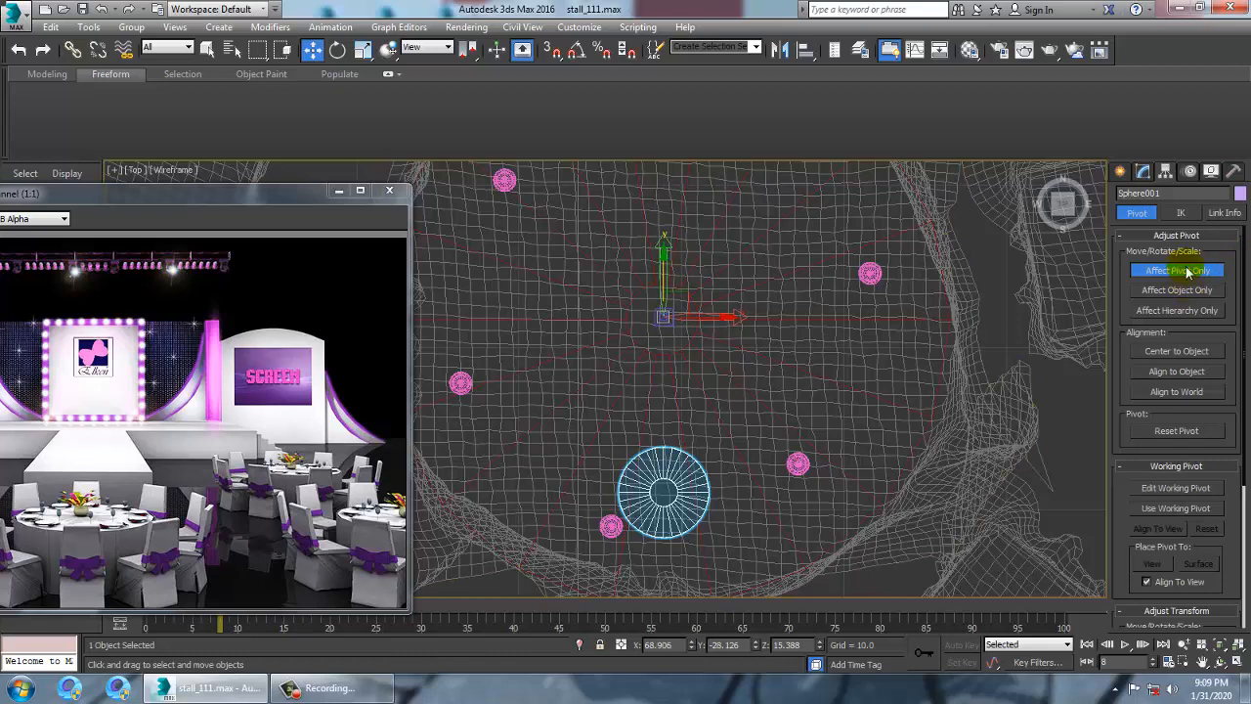
# Rotate-copy the plate around the table center in increments of about 81° to make three more plates
pyautogui.press('e')
pyautogui.moveTo(710, 396); pyautogui.dragTo(848, 370)
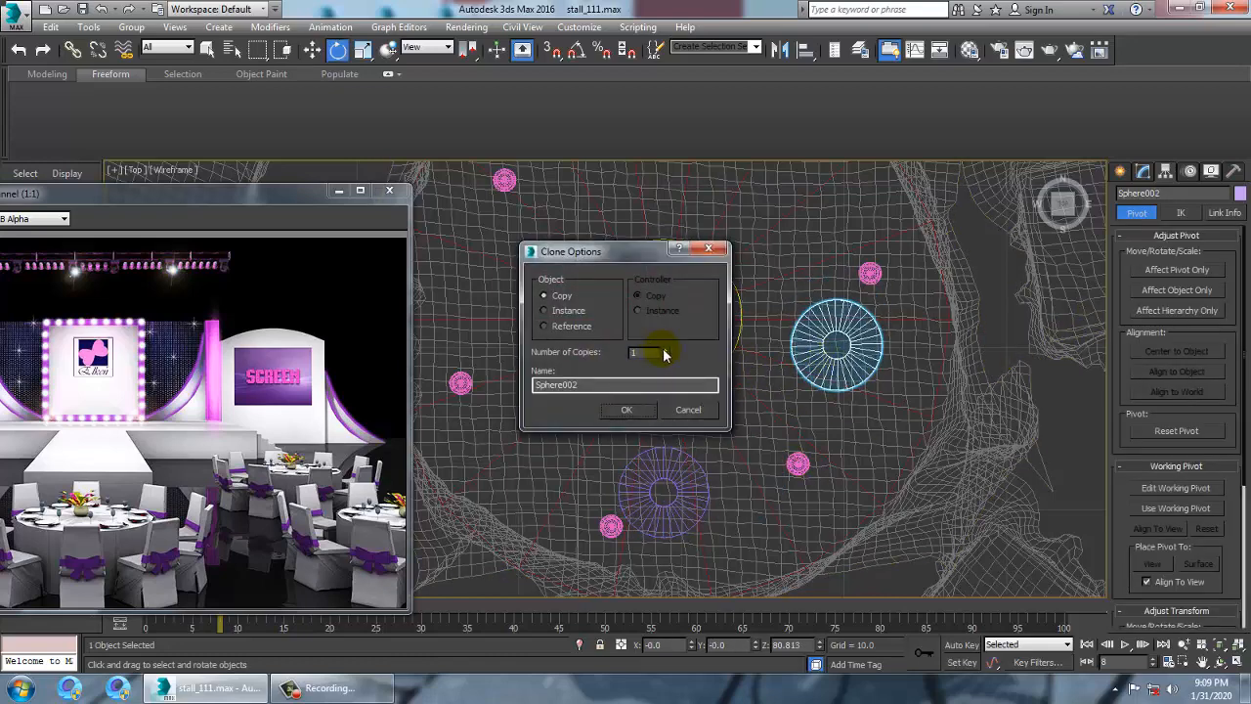
pyautogui.click(627, 410)
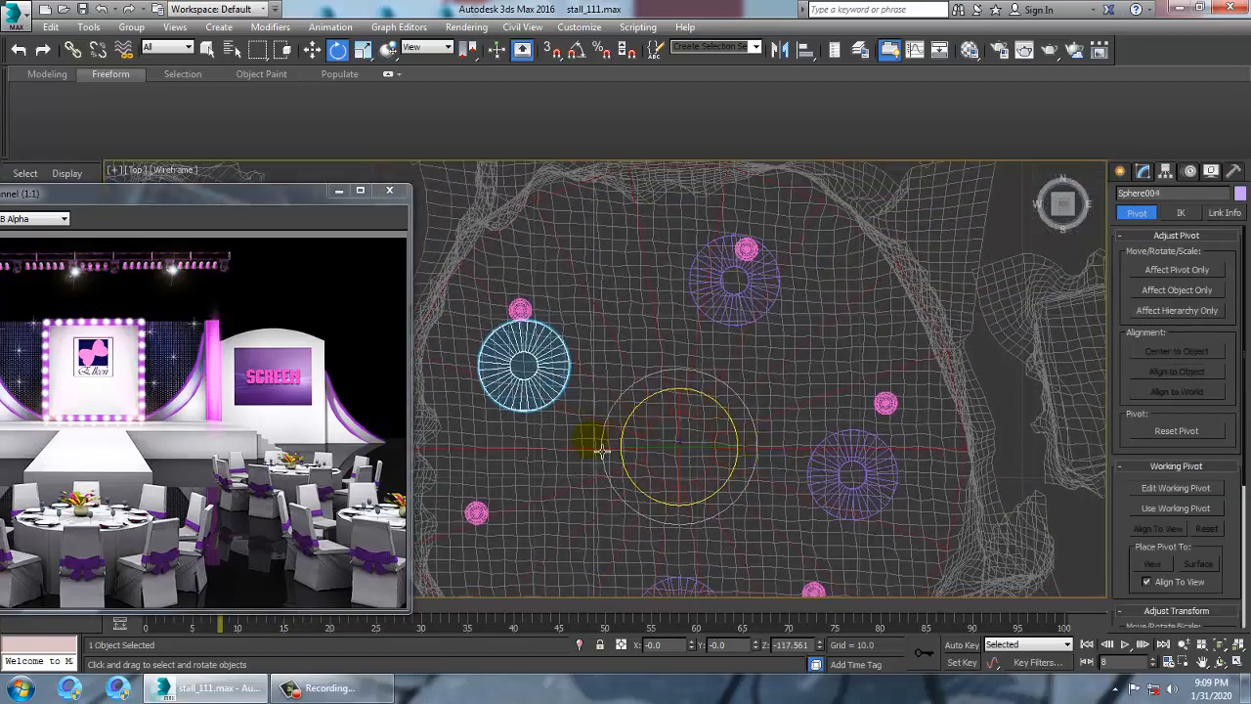
# Rotate the last plate copy to about -112° and rotate-copy it once more into the remaining gap around the table
pyautogui.moveTo(666, 529)
pyautogui.mouseDown()
pyautogui.moveTo(645, 525)
pyautogui.moveTo(671, 525)
pyautogui.mouseUp()
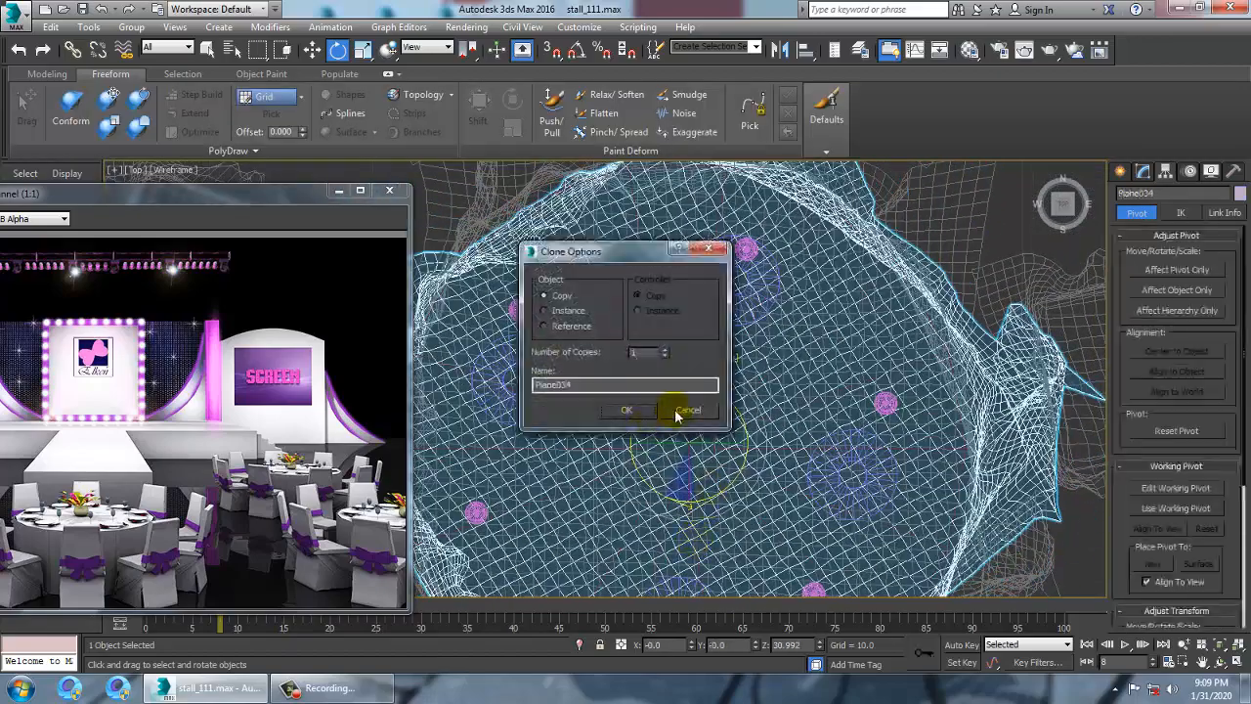
pyautogui.click(670, 410)
pyautogui.click(536, 393)
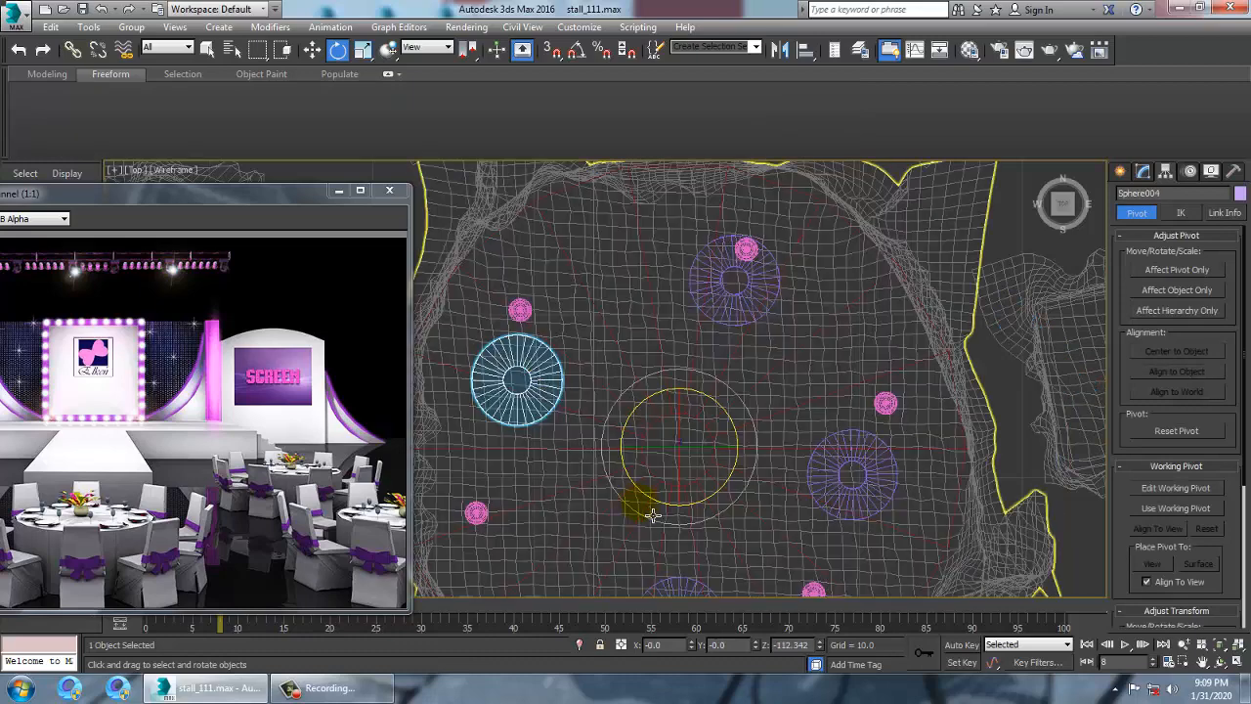
pyautogui.moveTo(648, 514)
pyautogui.mouseDown()
pyautogui.moveTo(751, 567)
pyautogui.moveTo(734, 547)
pyautogui.mouseUp()
pyautogui.click(685, 409)
# Rotate the plate at the table's far side around the center to about 142° to even out the spacing
pyautogui.click(731, 317)
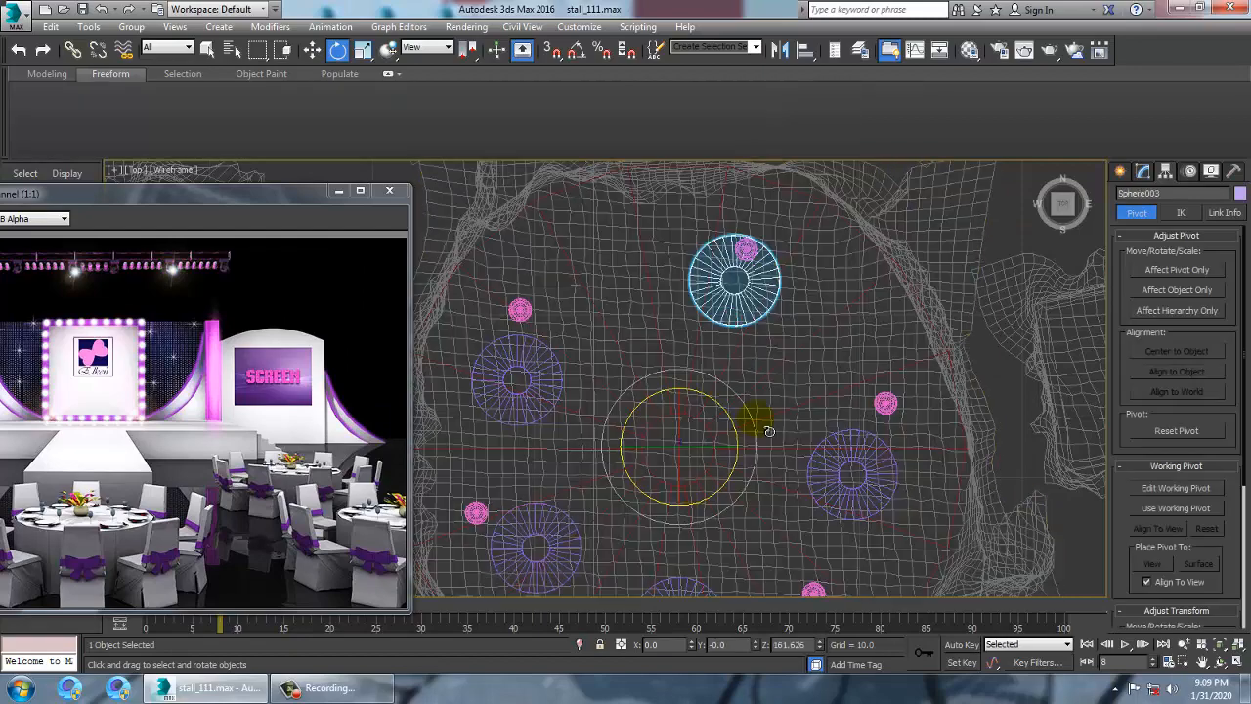
pyautogui.moveTo(769, 431); pyautogui.dragTo(779, 457)
pyautogui.scroll(-5, 783, 402)
pyautogui.keyDown('alt'); pyautogui.moveTo(783, 401); pyautogui.dragTo(831, 384, button='middle'); pyautogui.keyUp('alt')
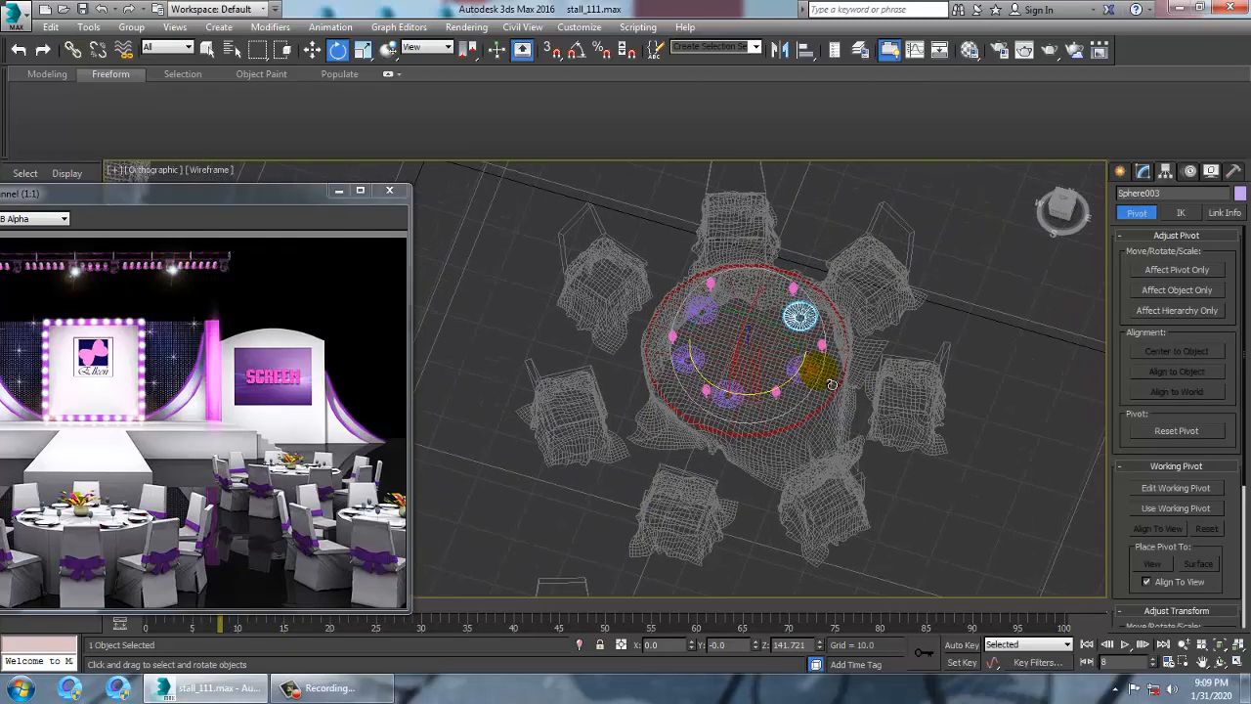
# Raise the partly sunken plate above the tablecloth by about 0.33 in the perspective view
pyautogui.hotkey('alt', 'w')
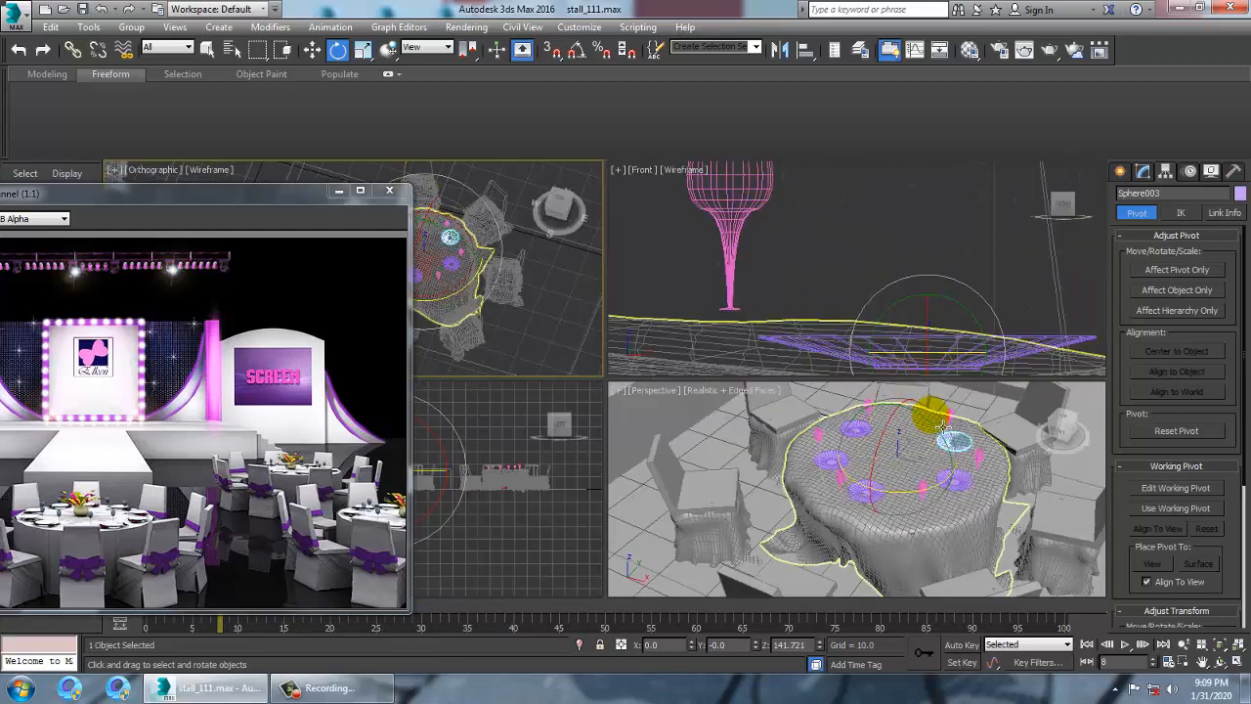
pyautogui.moveTo(971, 269); pyautogui.dragTo(929, 273, button='middle')
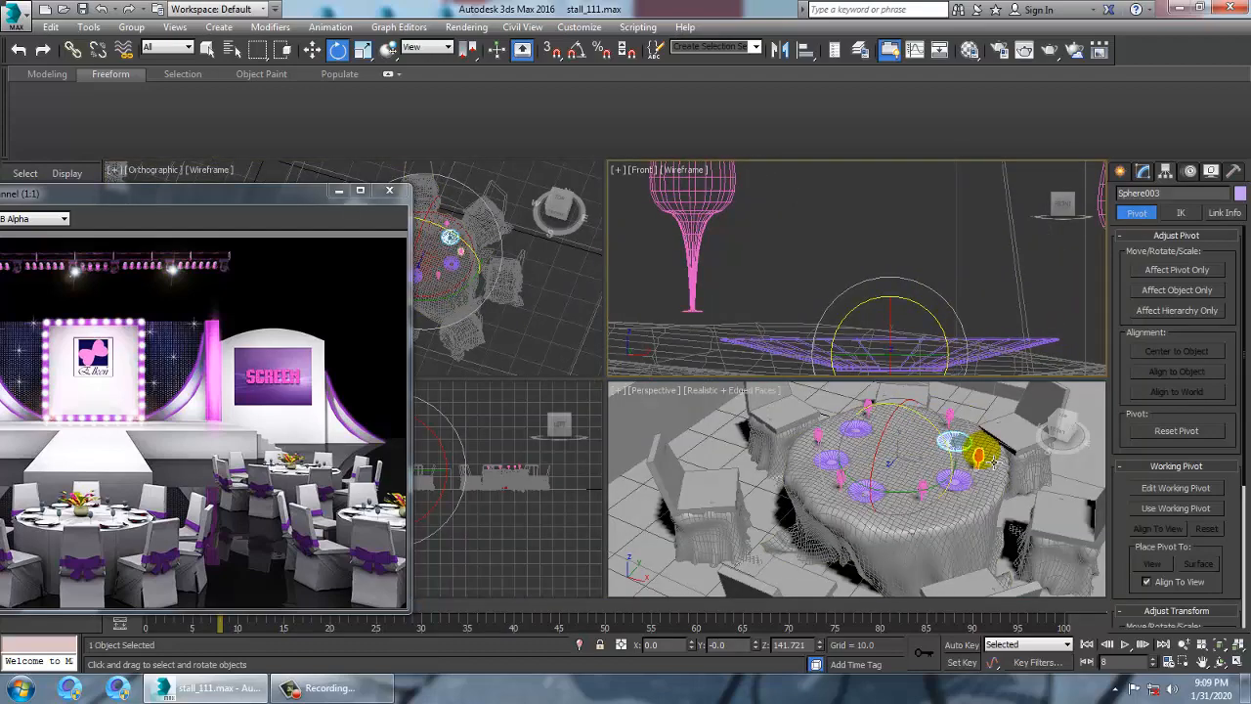
pyautogui.moveTo(993, 461); pyautogui.dragTo(981, 457, button='middle')
pyautogui.hotkey('alt', 'w')
pyautogui.keyDown('alt'); pyautogui.moveTo(878, 405); pyautogui.dragTo(817, 365, button='middle'); pyautogui.keyUp('alt')
pyautogui.moveTo(817, 365); pyautogui.dragTo(842, 406, button='middle')
pyautogui.press('w')
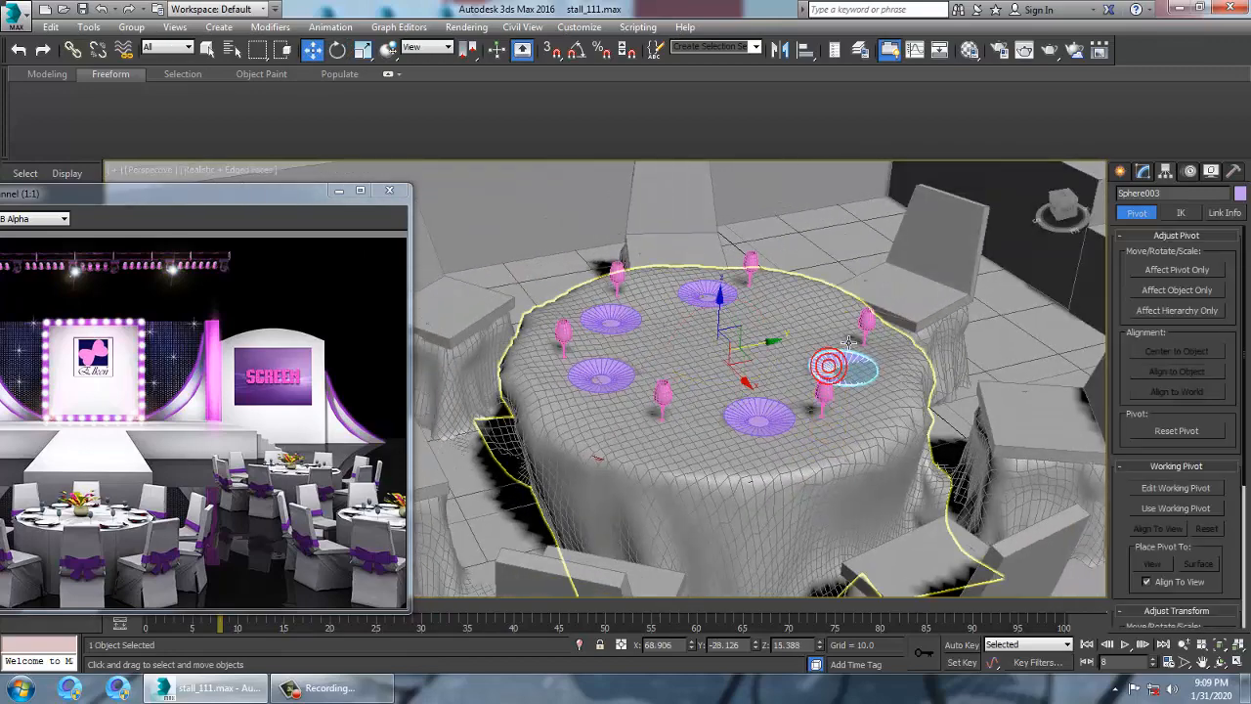
pyautogui.moveTo(718, 316); pyautogui.dragTo(717, 313)
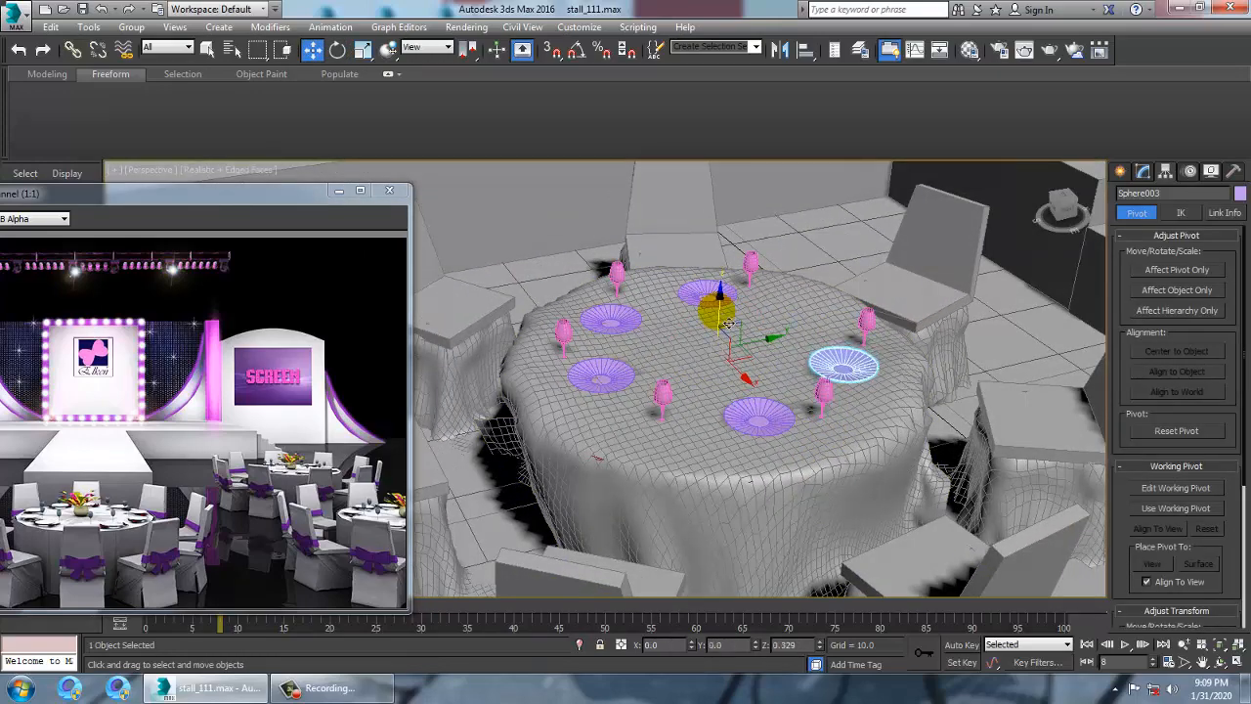
# Select all five plates on the first table and copy them onto the neighboring table across the aisle
pyautogui.keyDown('ctrl'); pyautogui.click(601, 375); pyautogui.keyUp('ctrl')
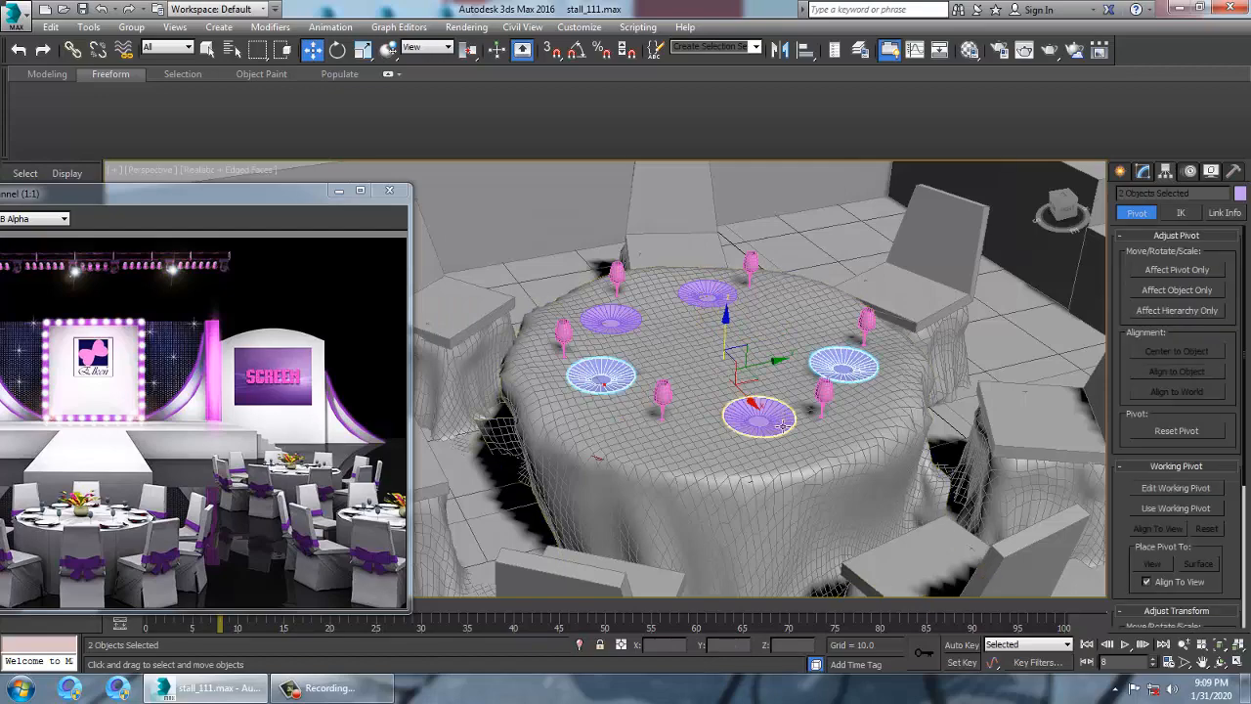
pyautogui.keyDown('ctrl'); pyautogui.click(708, 303); pyautogui.keyUp('ctrl')
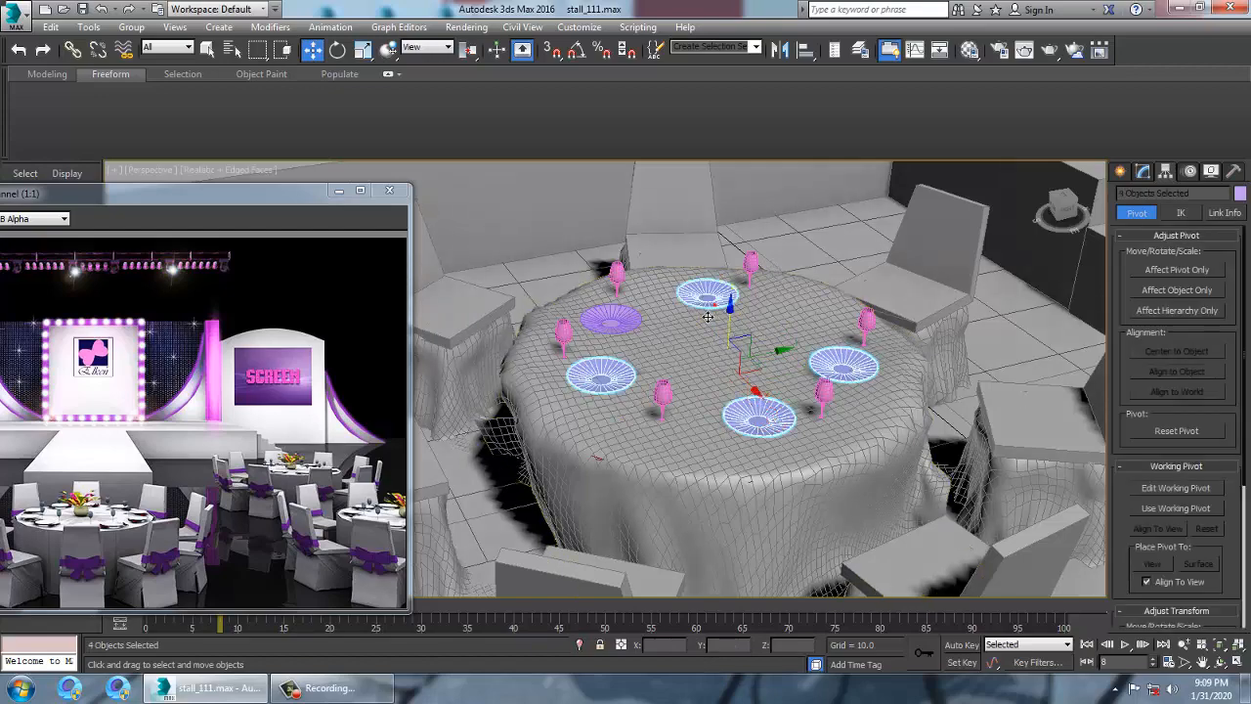
pyautogui.keyDown('ctrl'); pyautogui.click(639, 329); pyautogui.keyUp('ctrl')
pyautogui.scroll(-5, 640, 330)
pyautogui.keyDown('alt'); pyautogui.moveTo(640, 330); pyautogui.dragTo(940, 440, button='middle'); pyautogui.keyUp('alt')
pyautogui.scroll(-3, 856, 413)
pyautogui.scroll(-3, 856, 413)
pyautogui.moveTo(940, 443)
pyautogui.keyDown('shift'); pyautogui.mouseDown()
pyautogui.moveTo(880, 401)
pyautogui.moveTo(604, 365)
pyautogui.mouseUp(); pyautogui.keyUp('shift')
pyautogui.click(630, 407)
# Raise the sunken plate on the second table above the cloth, first by about 0.16 and again by about 0.33
pyautogui.press('z')
pyautogui.moveTo(856, 393)
pyautogui.keyDown('alt'); pyautogui.mouseDown(button='middle')
pyautogui.moveTo(647, 384)
pyautogui.moveTo(711, 388)
pyautogui.moveTo(684, 397)
pyautogui.moveTo(785, 391)
pyautogui.moveTo(656, 404)
pyautogui.moveTo(673, 371)
pyautogui.moveTo(780, 407)
pyautogui.mouseUp(button='middle'); pyautogui.keyUp('alt')
pyautogui.scroll(-3, 692, 412)
pyautogui.click(799, 390)
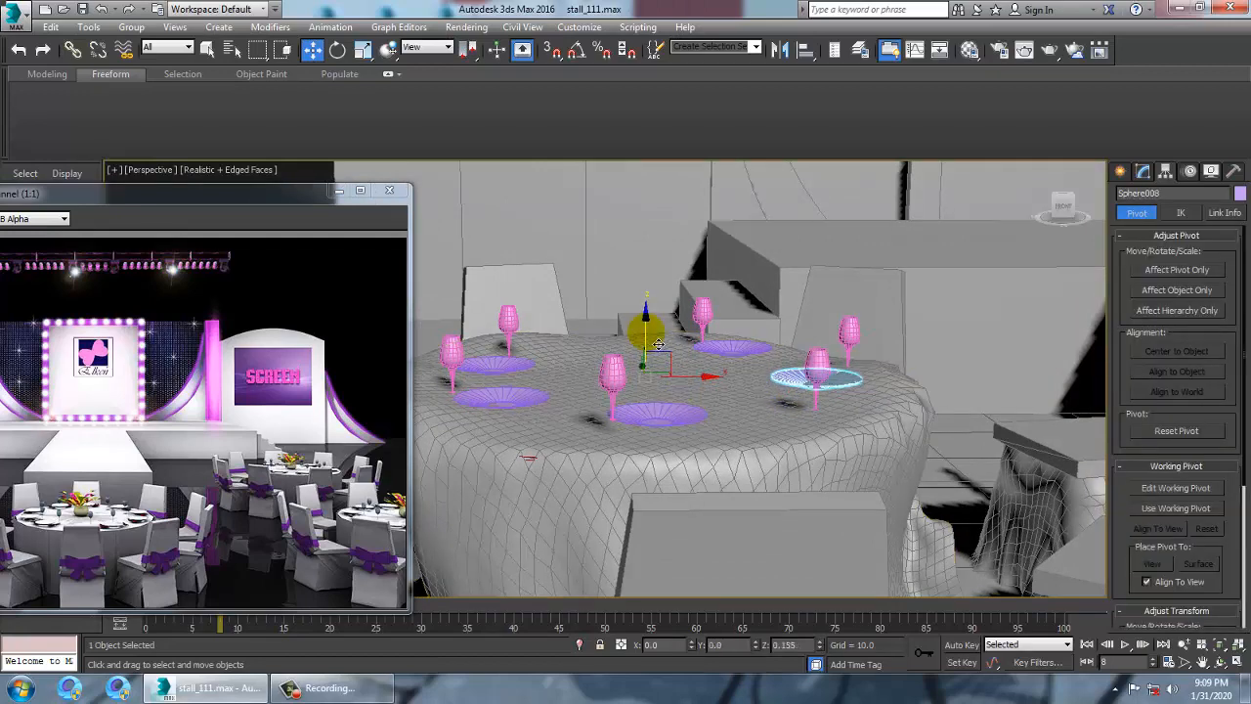
pyautogui.scroll(5, 773, 361)
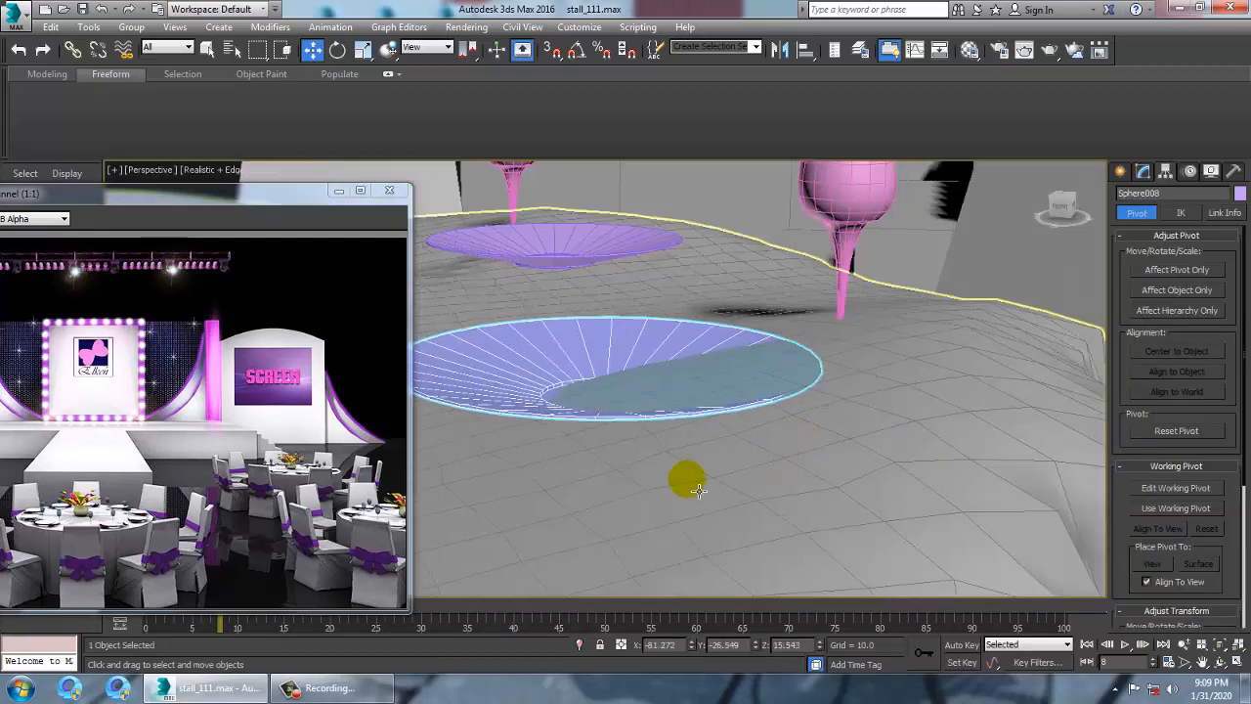
pyautogui.scroll(-5, 684, 313)
pyautogui.moveTo(684, 312); pyautogui.dragTo(920, 427, button='middle')
pyautogui.moveTo(601, 374); pyautogui.dragTo(606, 363)
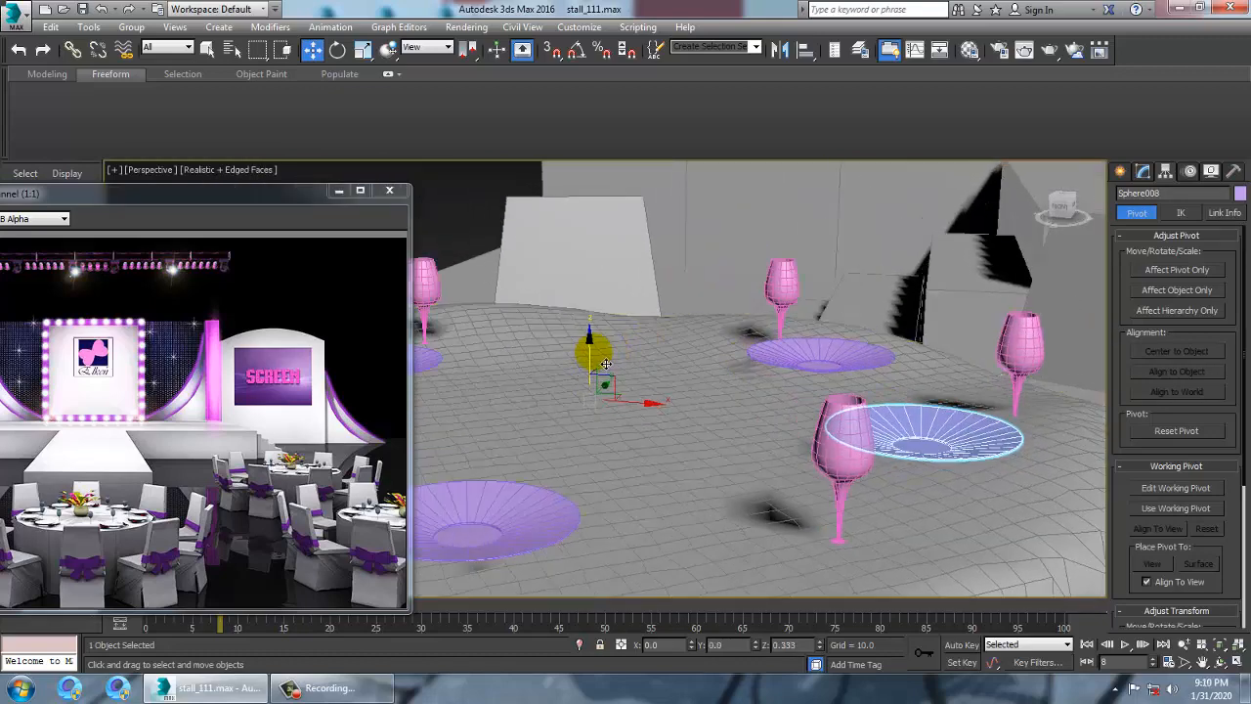
# Select the five plates on the rear left table and copy them about 87 units along Y onto the front left table
pyautogui.scroll(-3, 874, 391)
pyautogui.keyDown('ctrl'); pyautogui.click(845, 371); pyautogui.keyUp('ctrl')
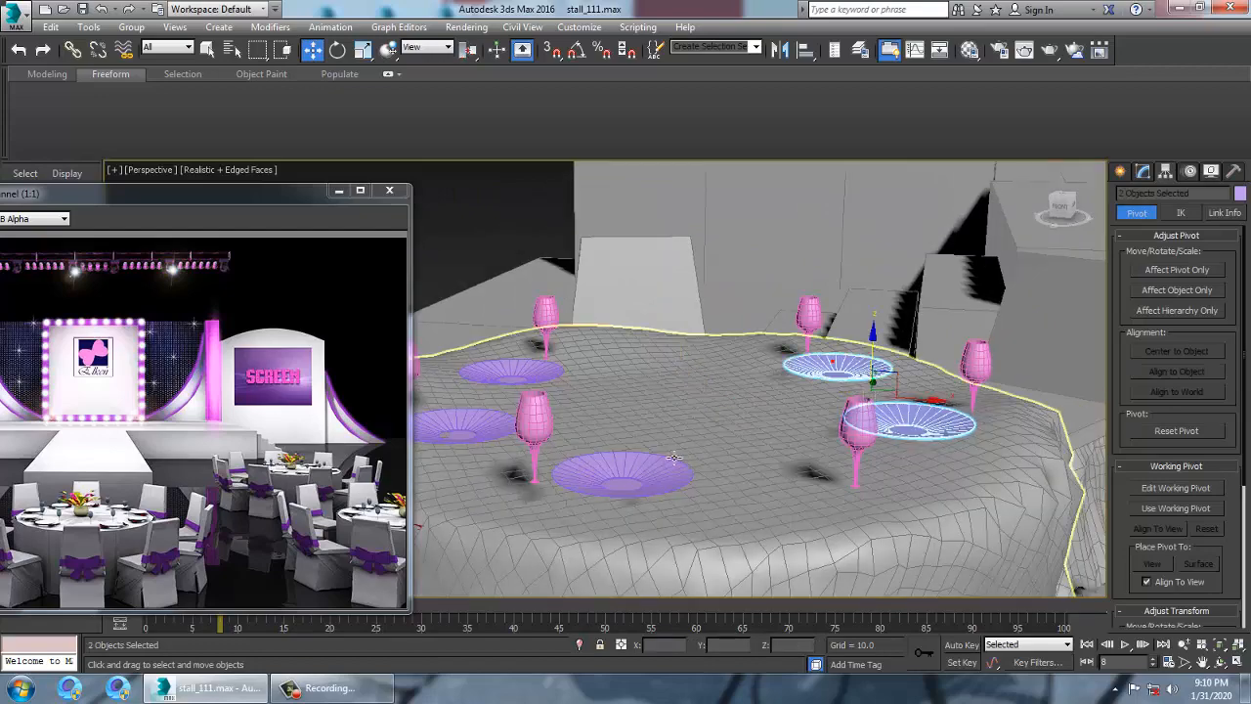
pyautogui.keyDown('ctrl'); pyautogui.click(613, 449); pyautogui.keyUp('ctrl')
pyautogui.keyDown('ctrl'); pyautogui.click(496, 426); pyautogui.keyUp('ctrl')
pyautogui.keyDown('ctrl'); pyautogui.click(520, 379); pyautogui.keyUp('ctrl')
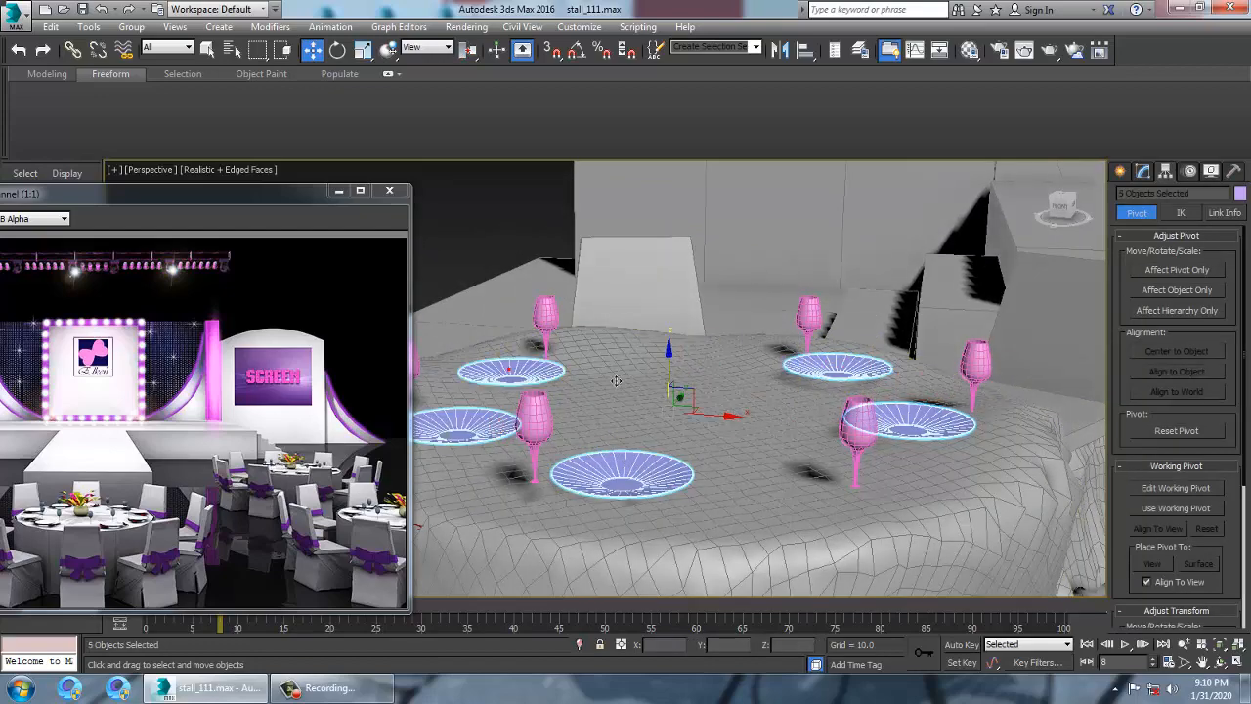
pyautogui.scroll(-4, 790, 377)
pyautogui.keyDown('alt'); pyautogui.moveTo(796, 377); pyautogui.dragTo(746, 439, button='middle'); pyautogui.keyUp('alt')
pyautogui.hotkey('alt', 'w')
pyautogui.moveTo(514, 291); pyautogui.dragTo(496, 279, button='middle')
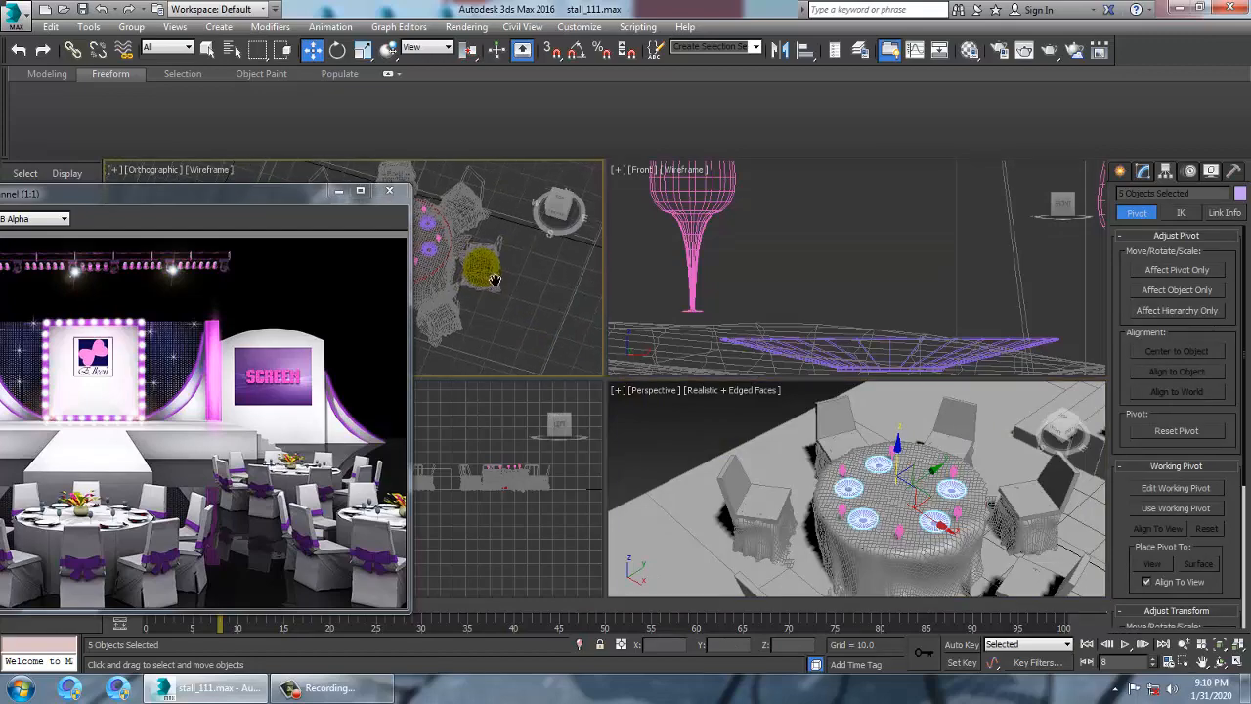
pyautogui.hotkey('alt', 'w')
pyautogui.press('t')
pyautogui.scroll(-6, 583, 307)
pyautogui.moveTo(643, 335); pyautogui.dragTo(674, 293, button='middle')
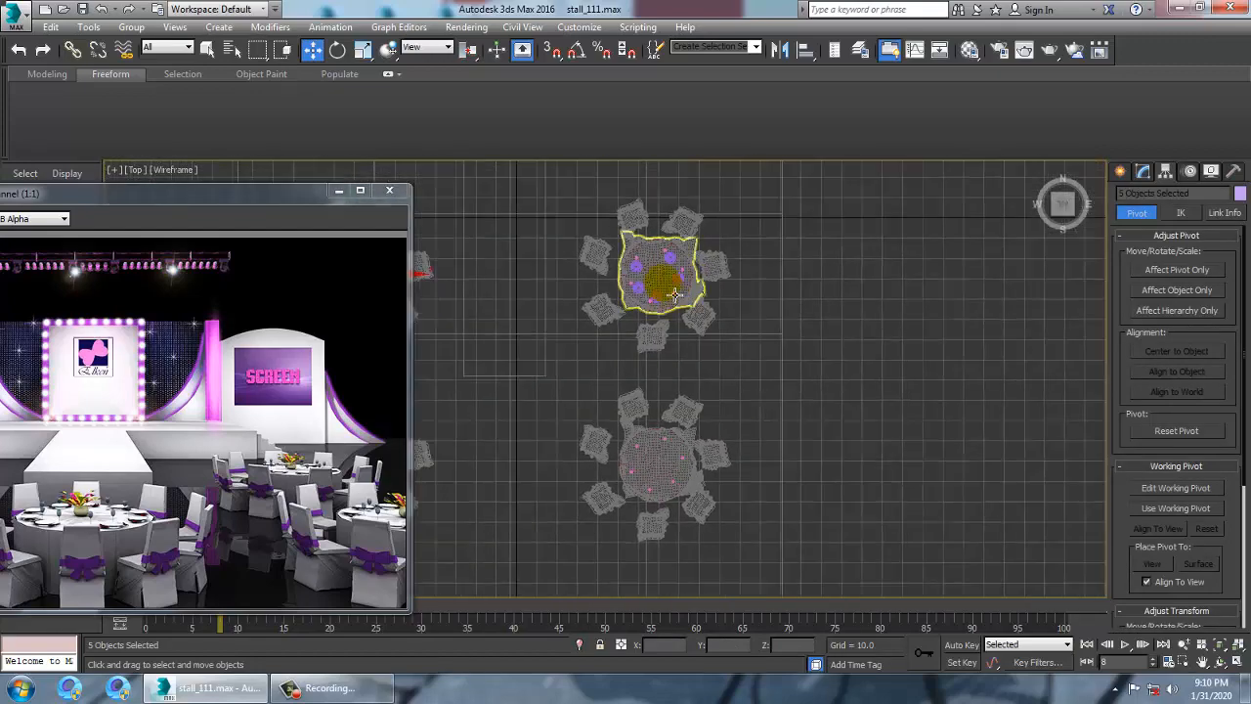
pyautogui.scroll(-4, 693, 292)
pyautogui.scroll(2, 579, 292)
pyautogui.moveTo(580, 291); pyautogui.dragTo(712, 288, button='middle')
pyautogui.scroll(2, 713, 288)
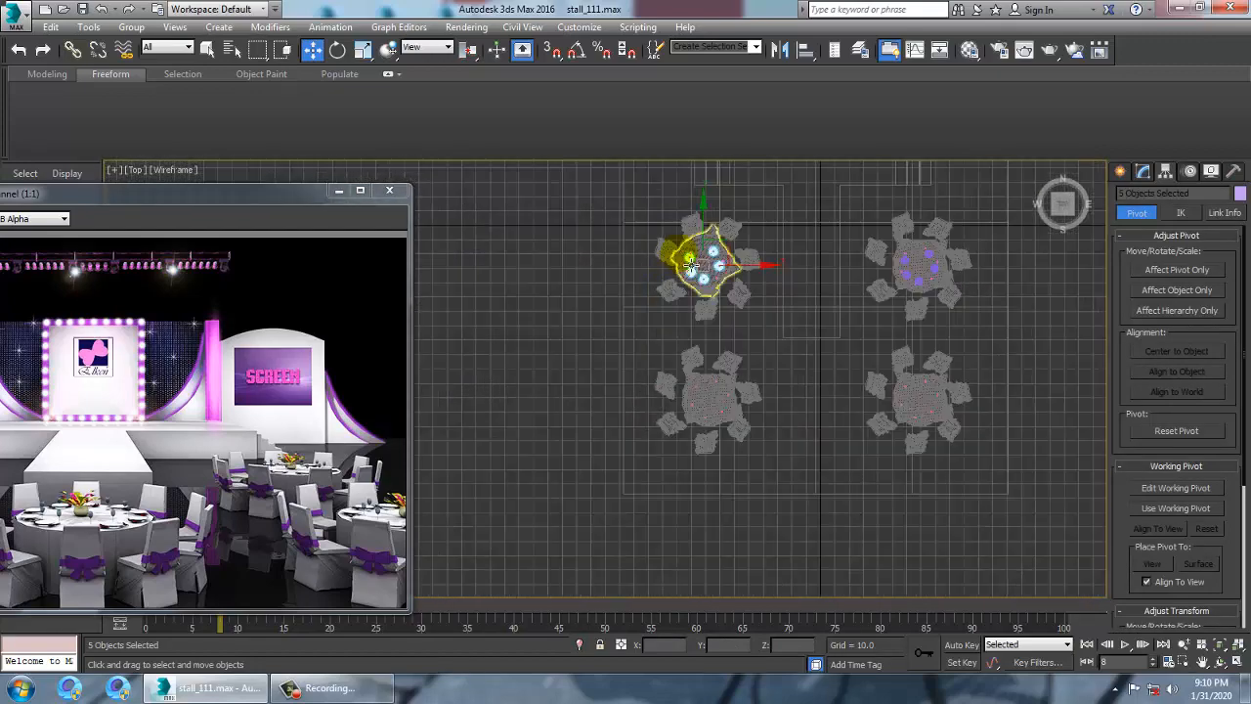
pyautogui.moveTo(715, 231); pyautogui.dragTo(718, 264)
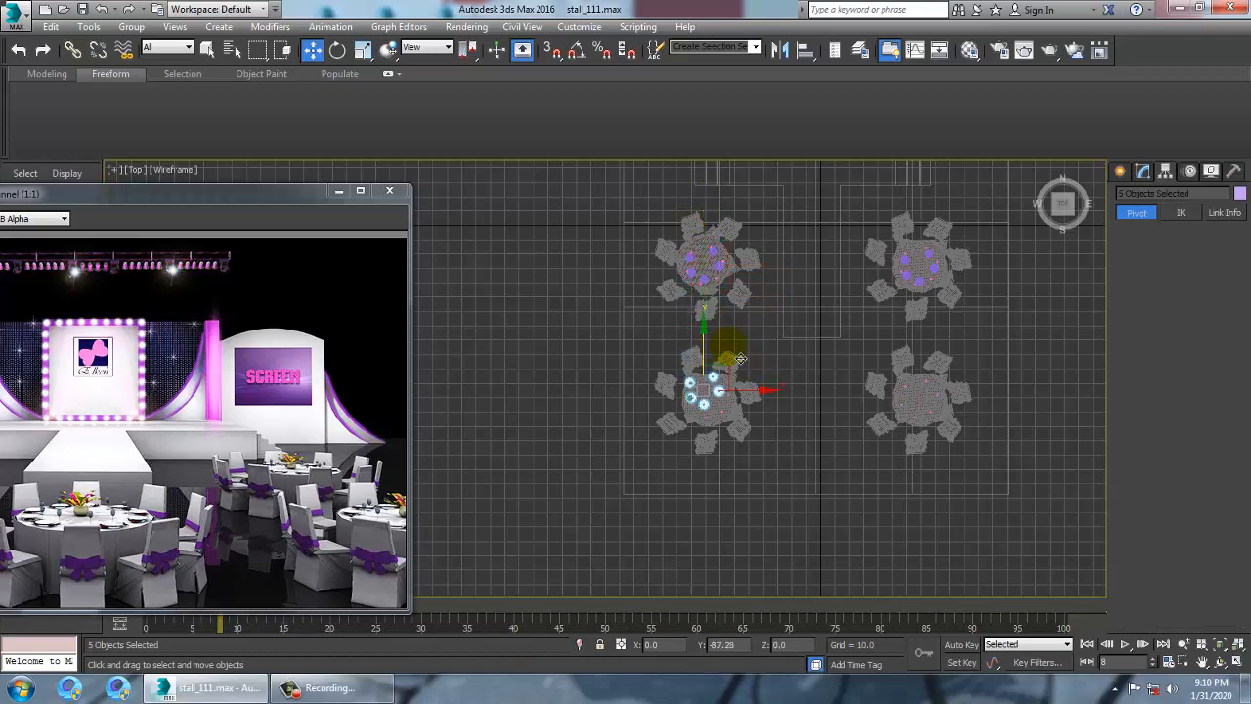
pyautogui.keyDown('shift'); pyautogui.moveTo(735, 361); pyautogui.dragTo(735, 363); pyautogui.keyUp('shift')
pyautogui.click(630, 414)
# Shift the copied plates along X to center them on the front left tabletop
pyautogui.scroll(5, 700, 393)
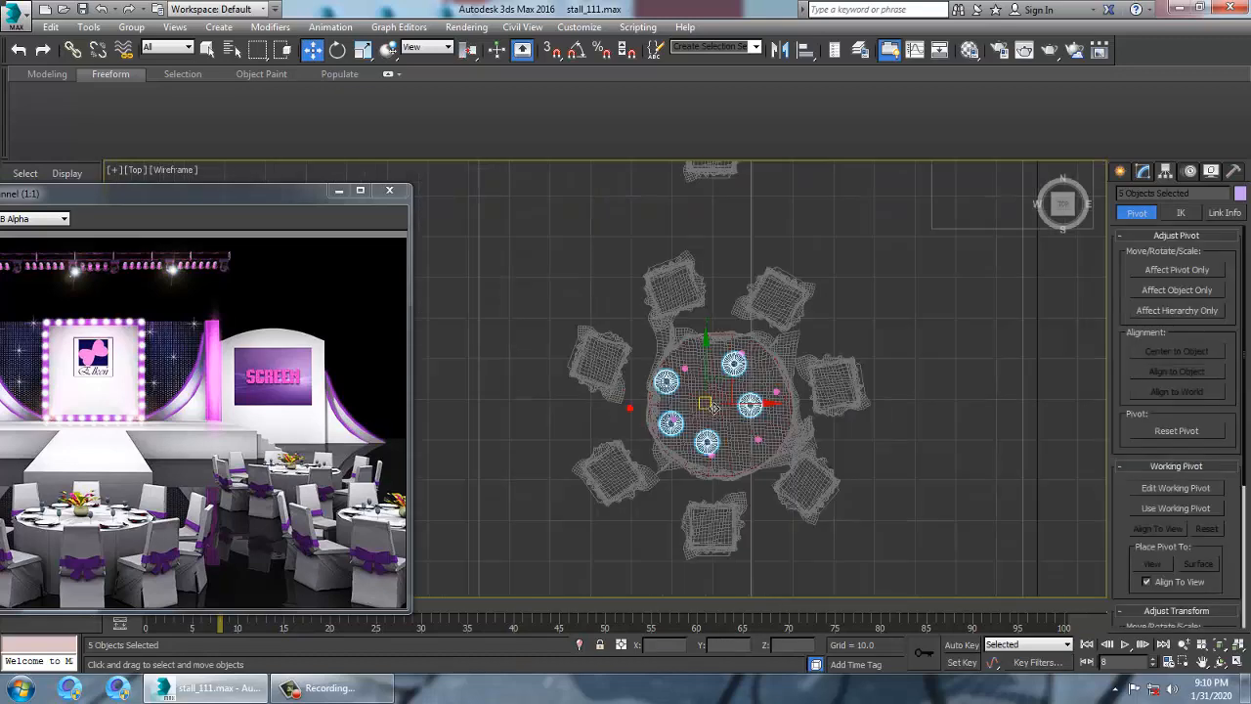
pyautogui.moveTo(781, 414); pyautogui.dragTo(740, 414, button='middle')
pyautogui.moveTo(739, 433); pyautogui.dragTo(775, 432)
# Copy the five plates from the front left table along X and place the set on the front right table
pyautogui.moveTo(821, 413); pyautogui.dragTo(729, 396, button='middle')
pyautogui.scroll(-3, 651, 417)
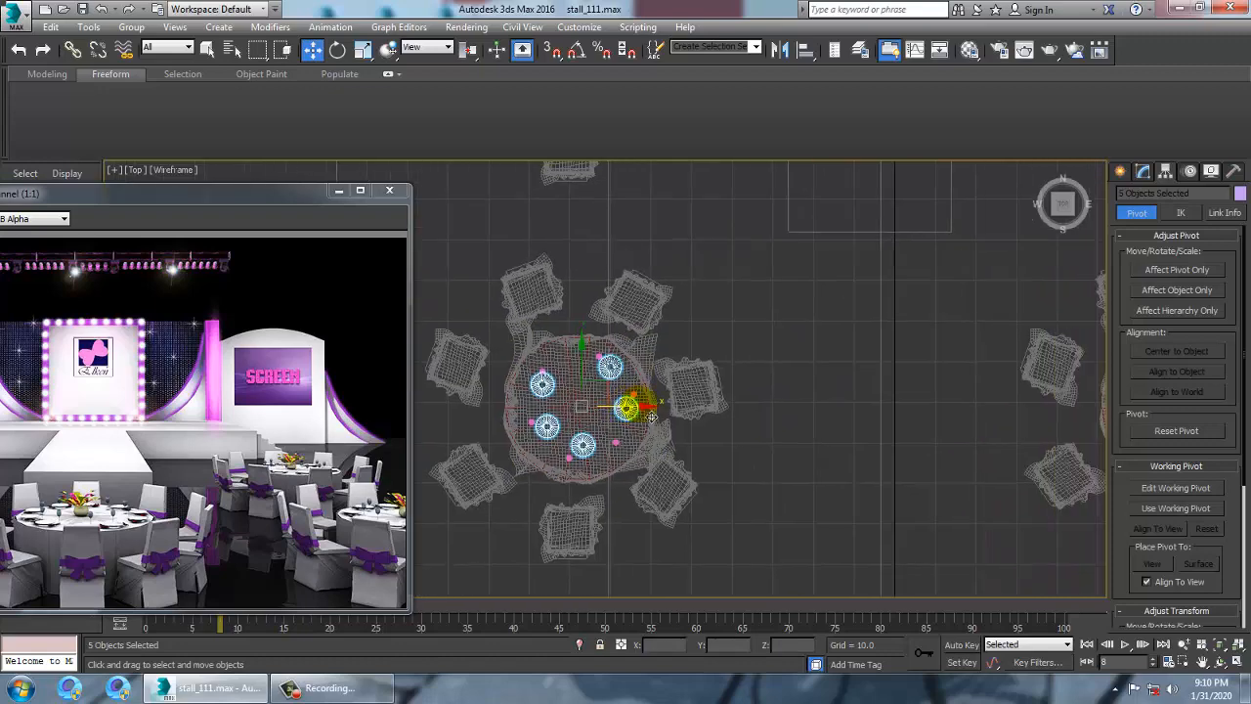
pyautogui.keyDown('shift'); pyautogui.moveTo(626, 406); pyautogui.dragTo(865, 408); pyautogui.keyUp('shift')
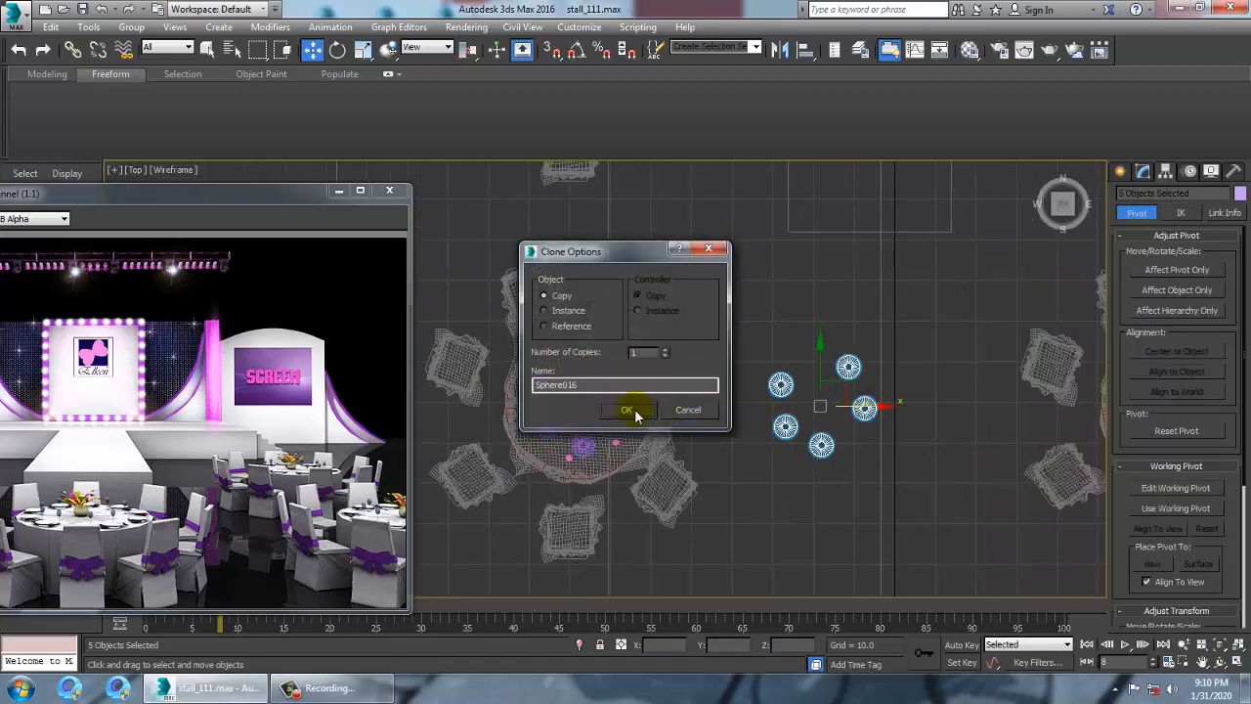
pyautogui.click(629, 410)
pyautogui.moveTo(975, 412); pyautogui.dragTo(665, 405, button='middle')
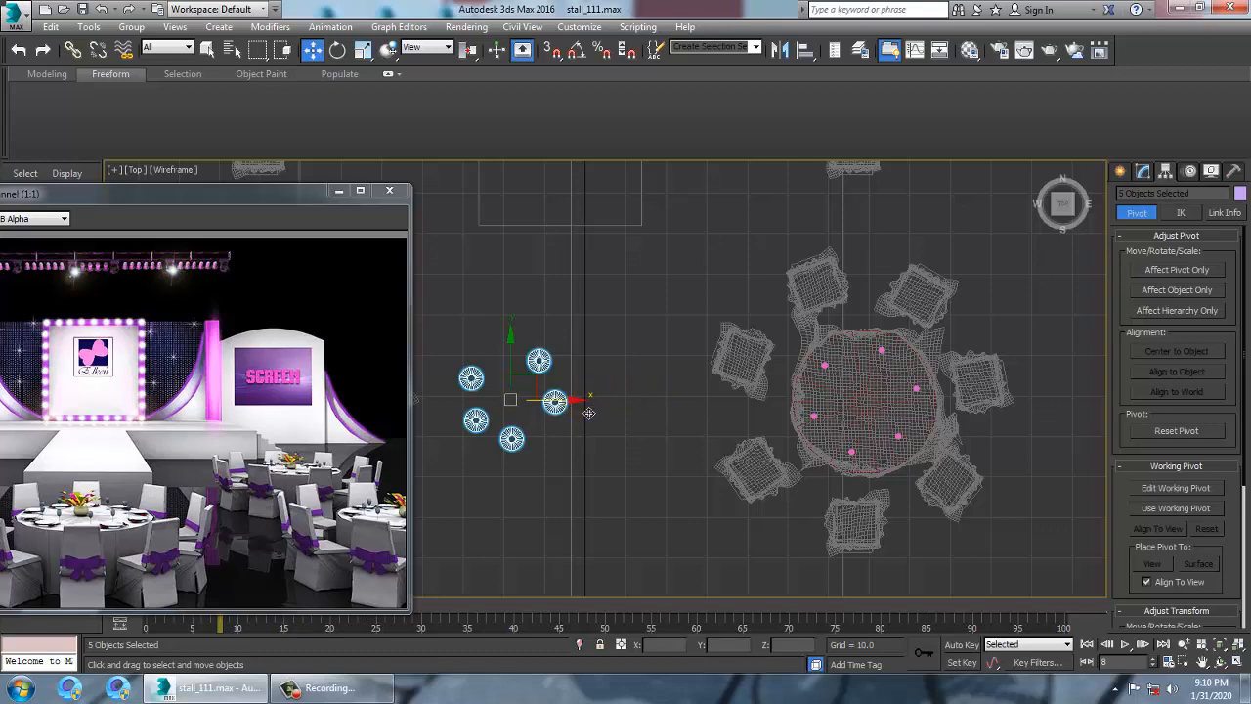
pyautogui.moveTo(588, 412); pyautogui.dragTo(940, 454)
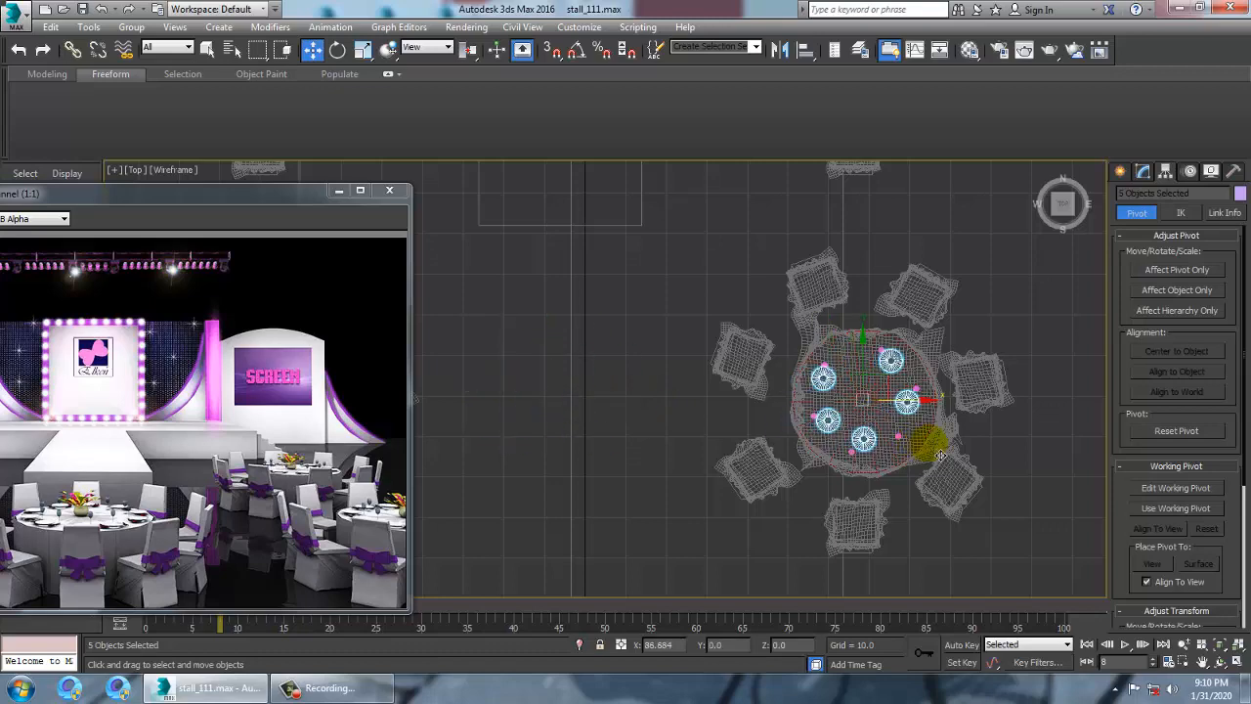
# Select the partly sunken plate on the front right table in the perspective view
pyautogui.hotkey('alt', 'w')
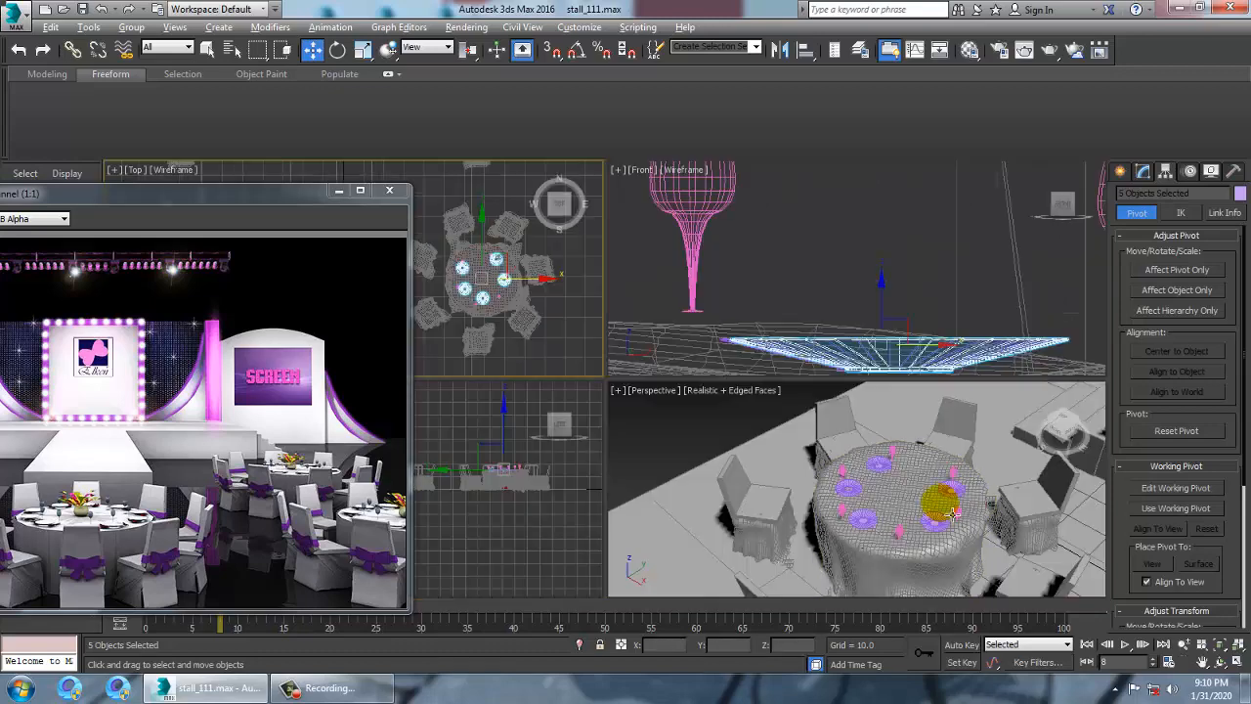
pyautogui.rightClick(953, 513)
pyautogui.hotkey('alt', 'w')
pyautogui.keyDown('alt'); pyautogui.moveTo(869, 459); pyautogui.dragTo(834, 433, button='middle'); pyautogui.keyUp('alt')
pyautogui.press('z')
pyautogui.scroll(-6, 896, 502)
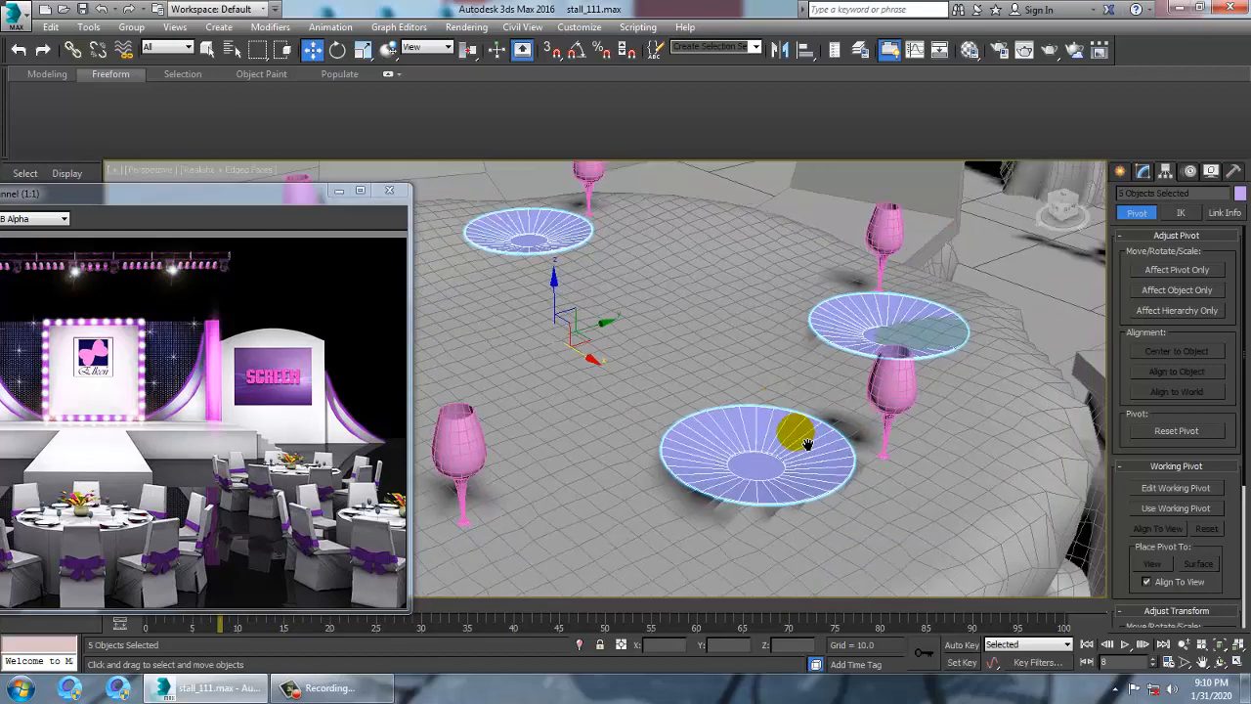
pyautogui.click(826, 379)
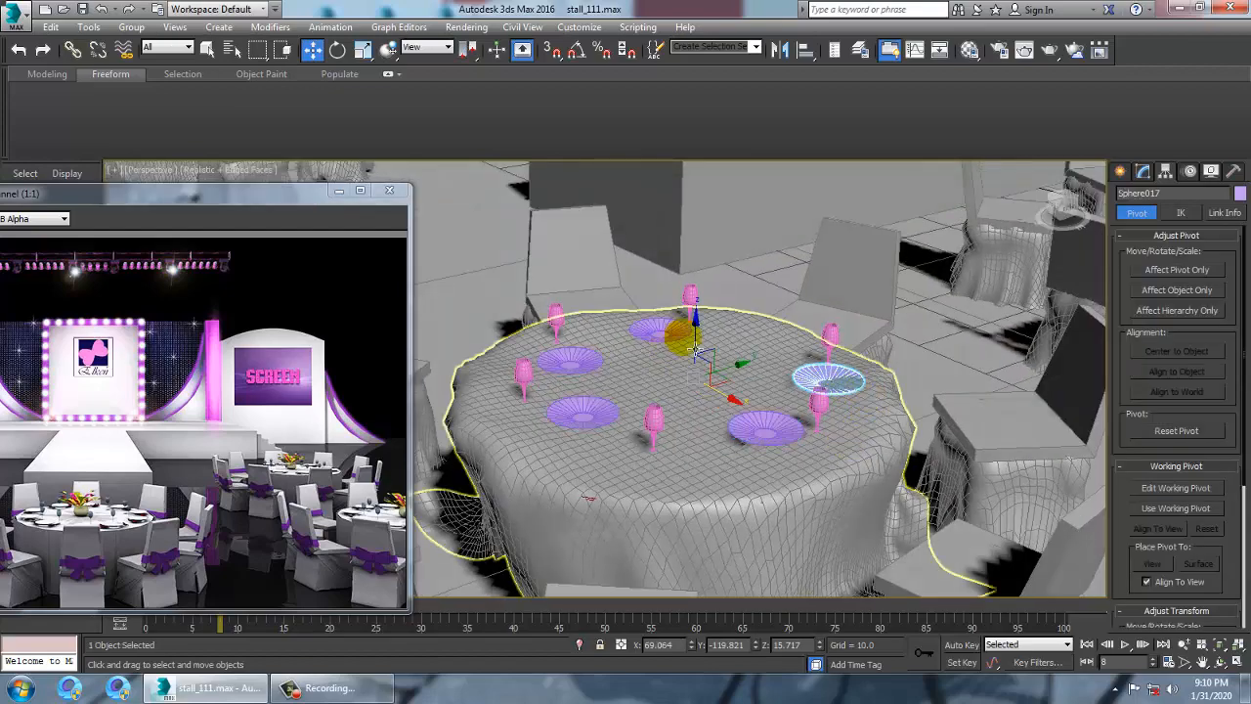
# Raise the partly sunken plate on the front left table above the cloth, to about Z 16.07
pyautogui.scroll(-4, 728, 351)
pyautogui.moveTo(728, 352); pyautogui.dragTo(805, 411, button='middle')
pyautogui.scroll(-1, 804, 411)
pyautogui.click(645, 337)
pyautogui.press('z')
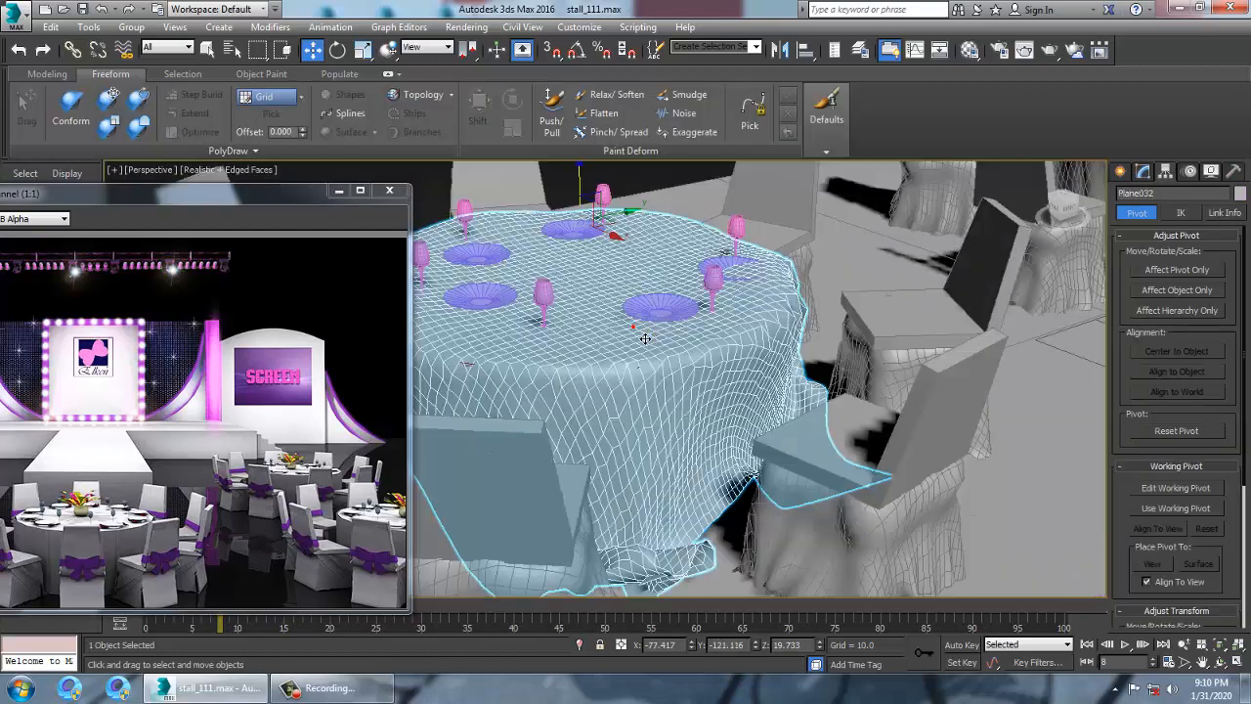
pyautogui.click(735, 268)
pyautogui.press('z')
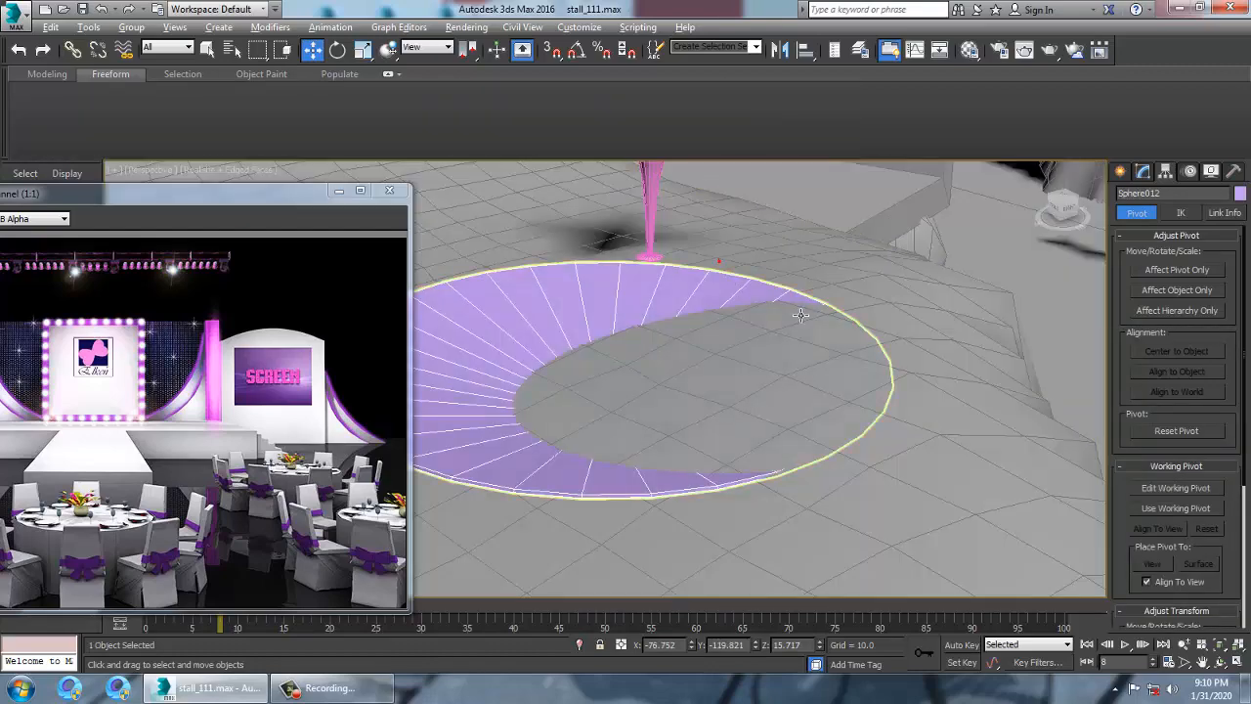
pyautogui.scroll(-8, 642, 327)
pyautogui.moveTo(636, 332); pyautogui.dragTo(784, 344, button='middle')
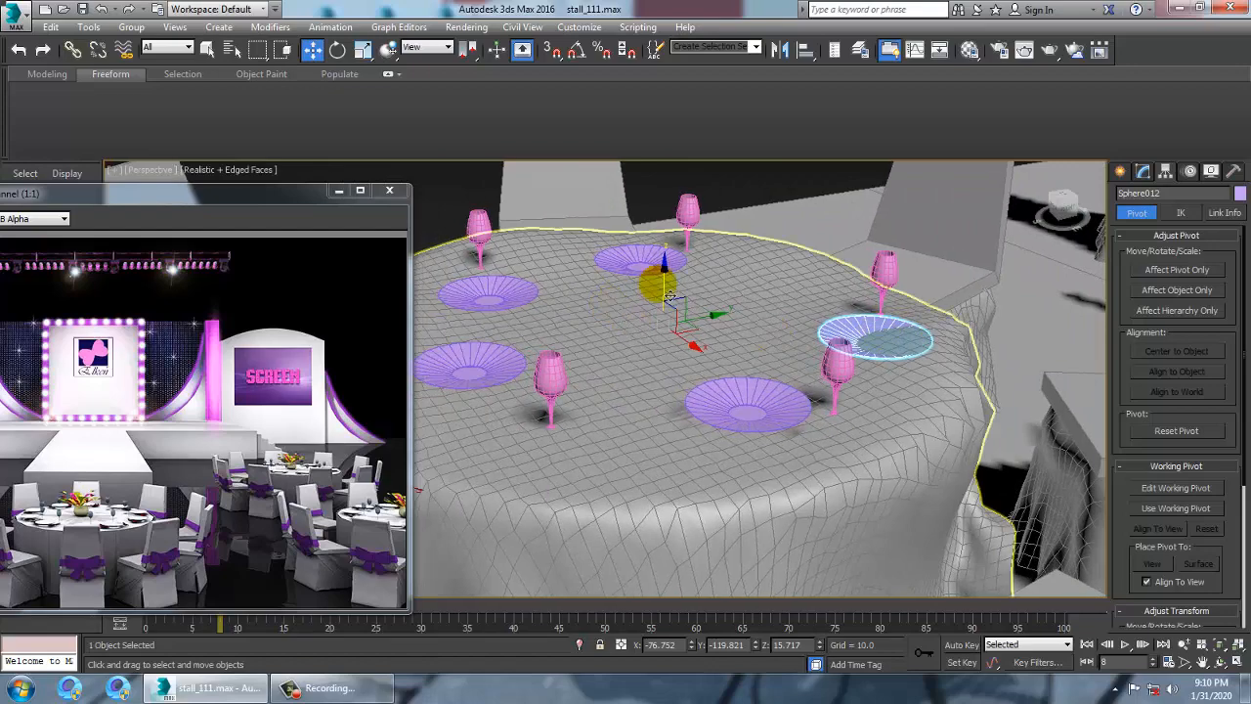
pyautogui.moveTo(668, 291); pyautogui.dragTo(669, 285)
pyautogui.scroll(-10, 810, 349)
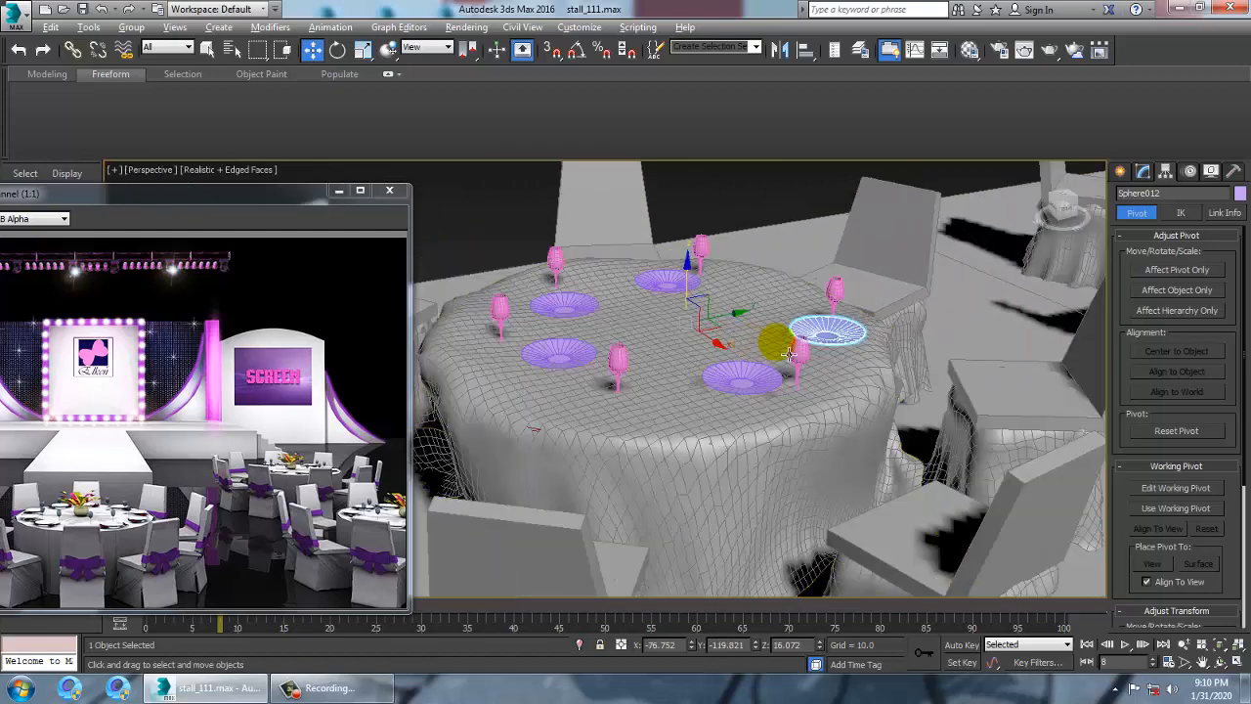
# Select everything in the scene, assign one grey object color to all of it, and clear the selection
pyautogui.hotkey('ctrl', 'a')
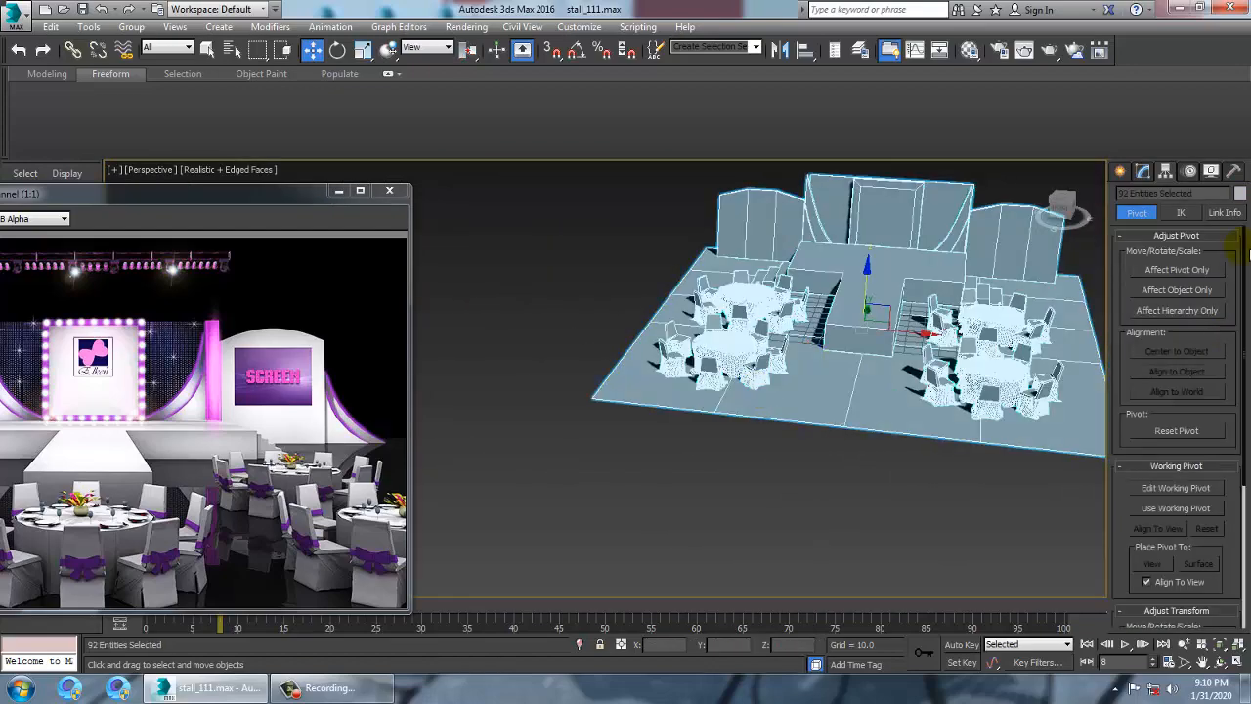
pyautogui.click(1238, 195)
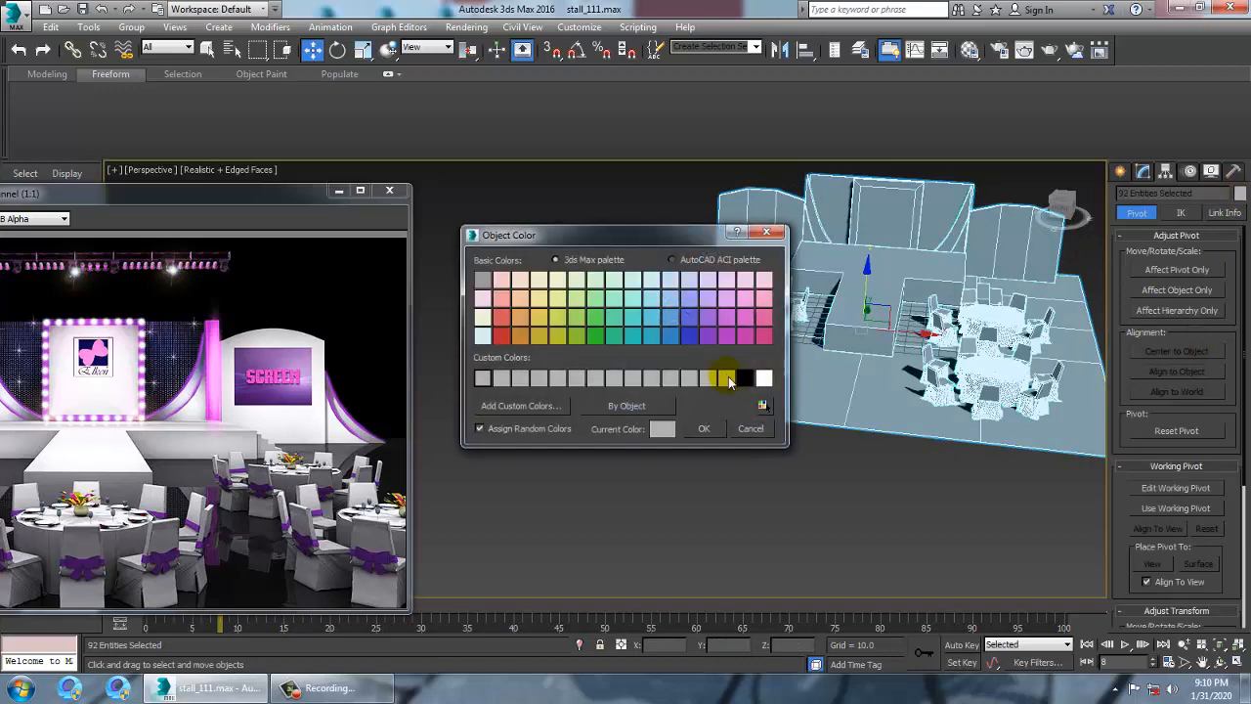
pyautogui.click(703, 429)
pyautogui.keyDown('alt'); pyautogui.moveTo(706, 431); pyautogui.dragTo(801, 446, button='middle'); pyautogui.keyUp('alt')
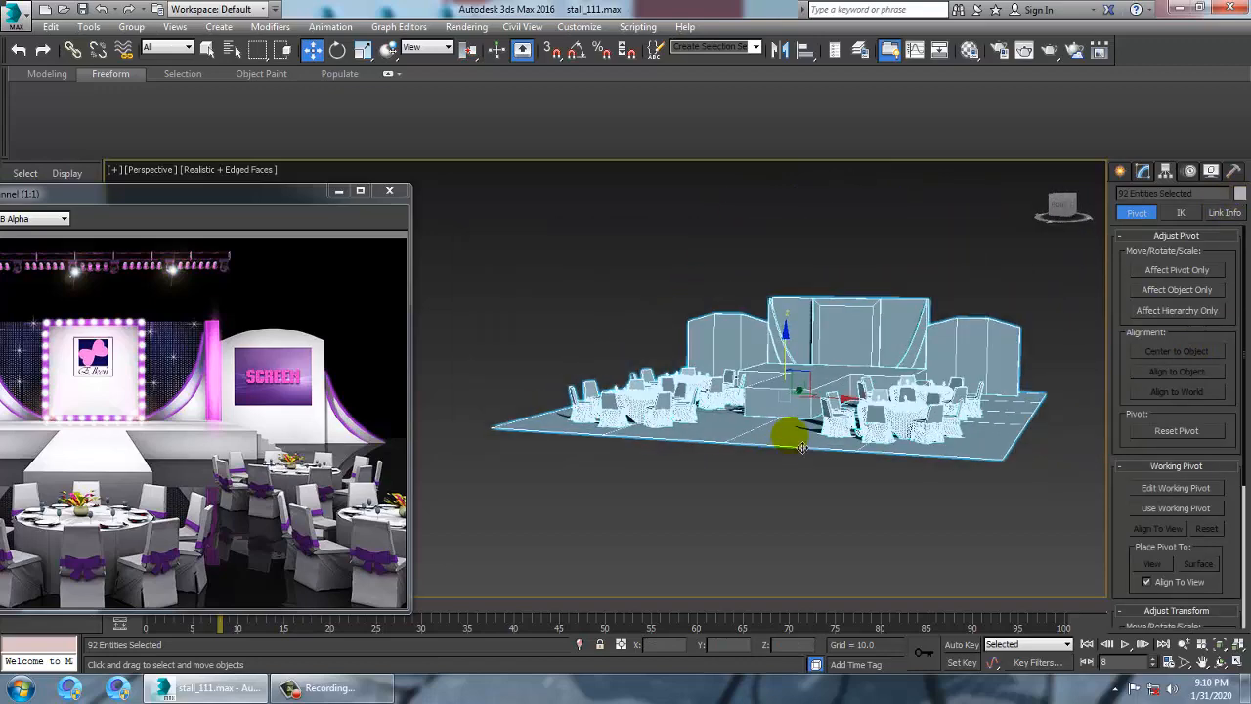
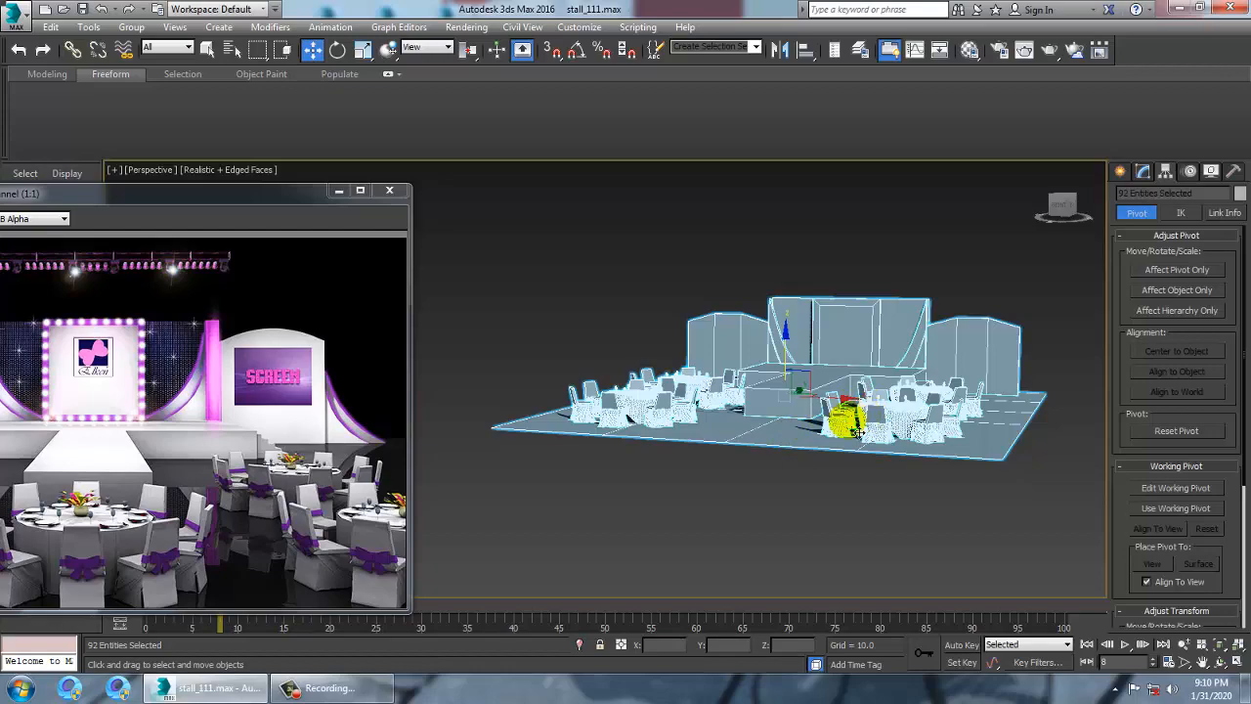
pyautogui.keyDown('alt'); pyautogui.moveTo(858, 433); pyautogui.dragTo(890, 397, button='middle'); pyautogui.keyUp('alt')
pyautogui.scroll(5, 898, 444)
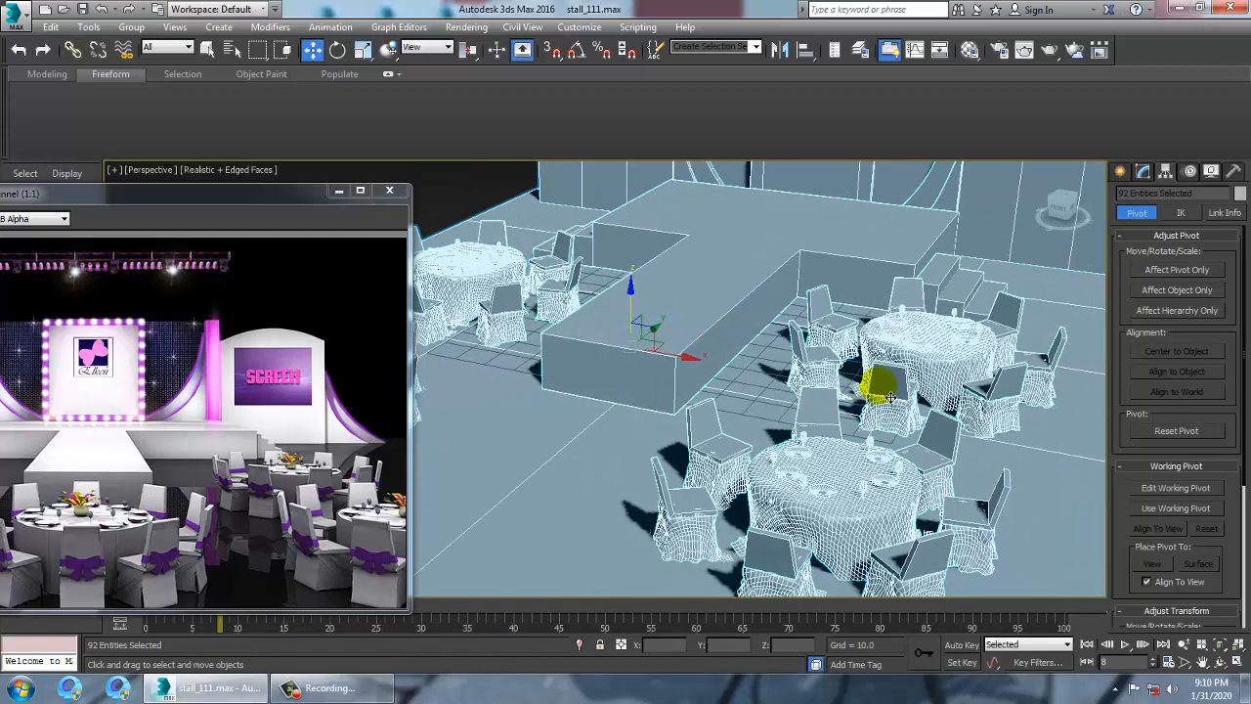
pyautogui.click(328, 691)
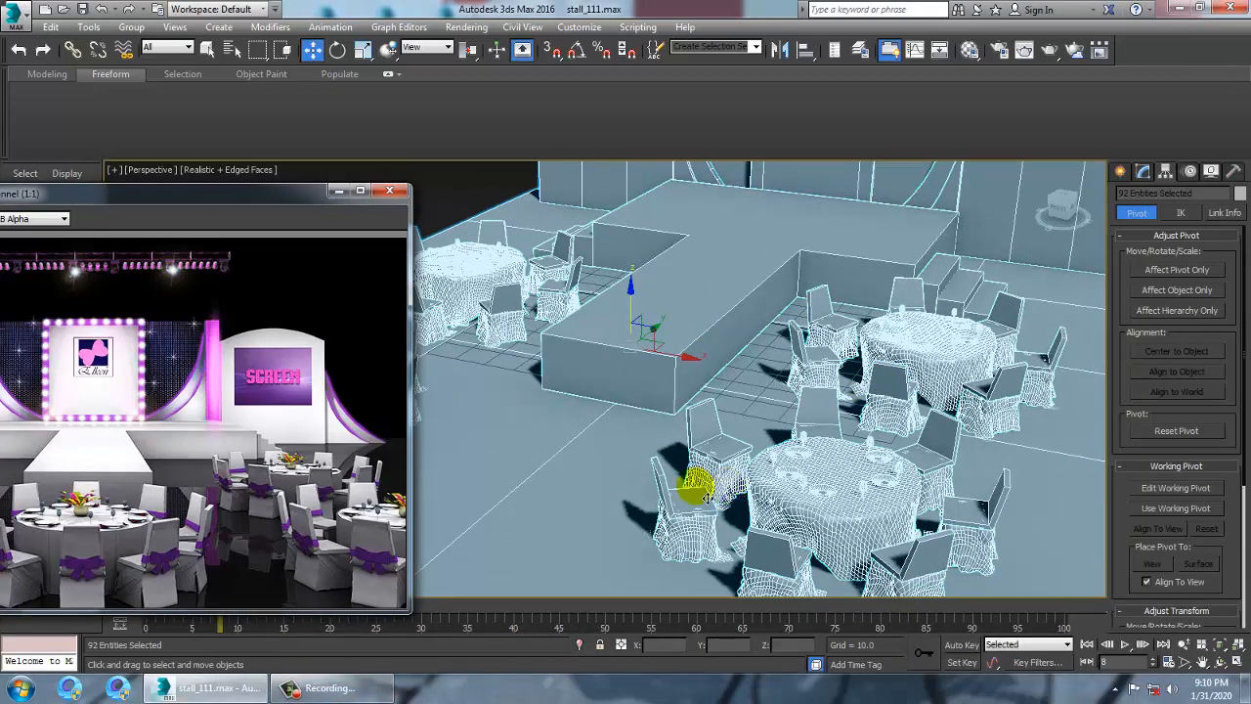
pyautogui.keyDown('alt'); pyautogui.moveTo(763, 435); pyautogui.dragTo(877, 438, button='middle'); pyautogui.keyUp('alt')
pyautogui.click(467, 259)
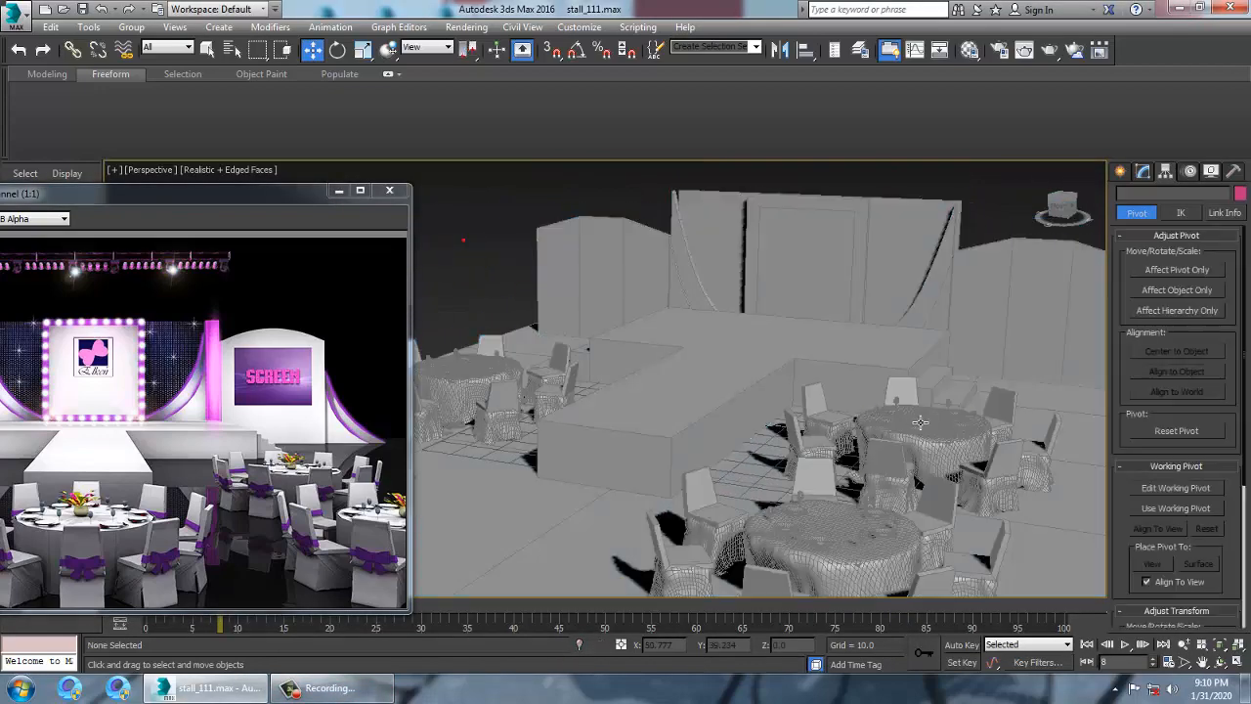
# Select a wine glass on the front right table in the front view
pyautogui.hotkey('alt', 'w')
pyautogui.click(909, 269)
pyautogui.hotkey('alt', 'w')
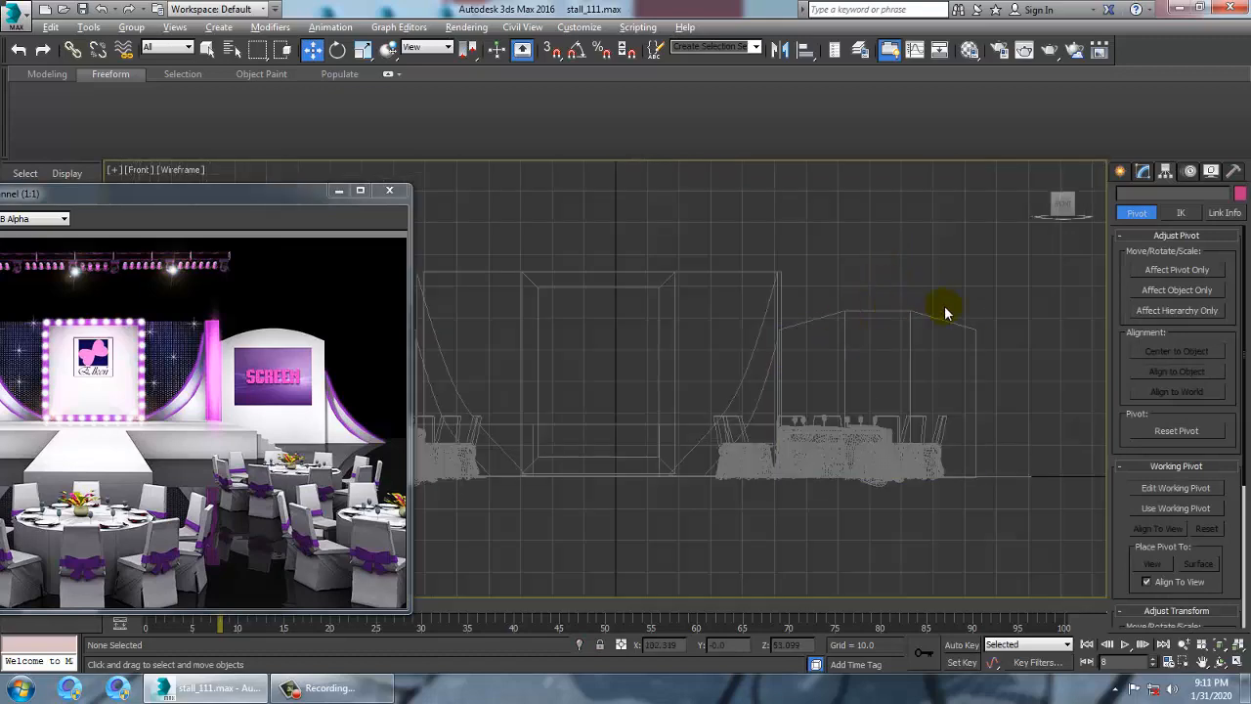
pyautogui.hotkey('alt', 'w')
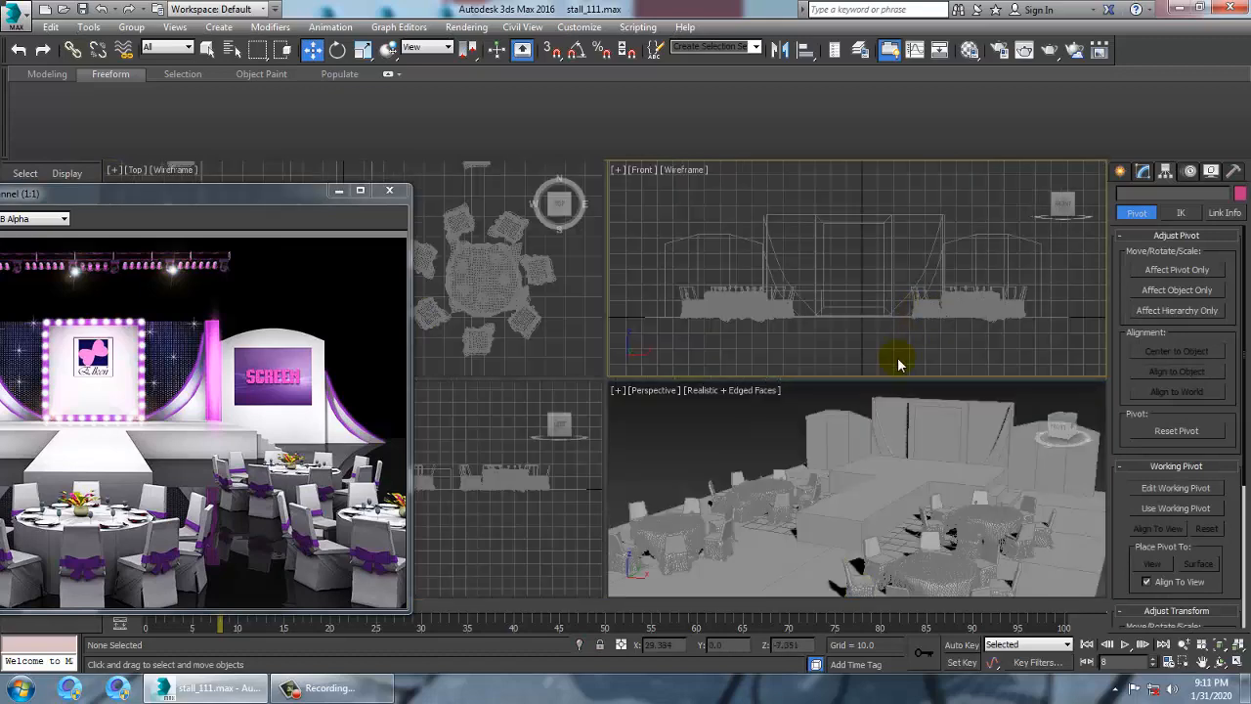
pyautogui.click(985, 513)
pyautogui.rightClick(910, 270)
pyautogui.press('z')
pyautogui.hotkey('alt', 'w')
pyautogui.scroll(-5, 897, 276)
pyautogui.moveTo(899, 295); pyautogui.dragTo(874, 221, button='middle')
pyautogui.scroll(-2, 823, 314)
pyautogui.moveTo(822, 314); pyautogui.dragTo(667, 350, button='middle')
pyautogui.click(857, 276)
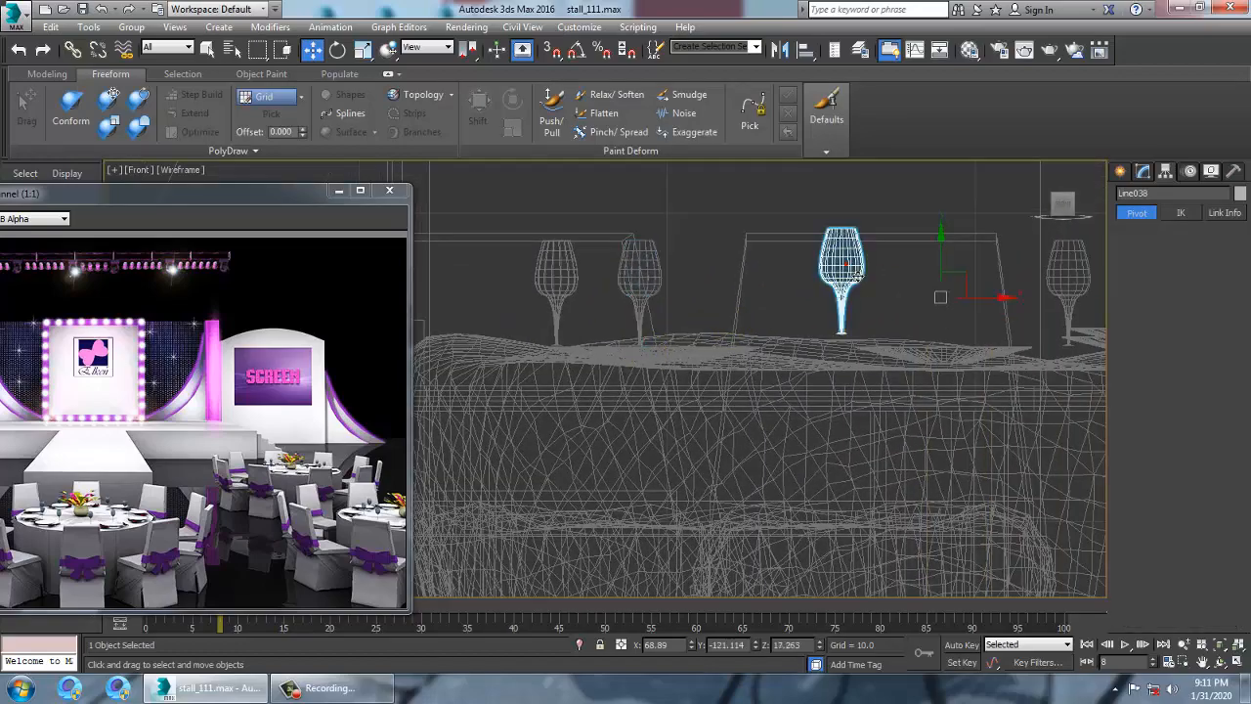
# Center the pivot of the front right table's nearest glass on the glass itself and lower the glass to about Z 17.35
pyautogui.scroll(-6, 948, 271)
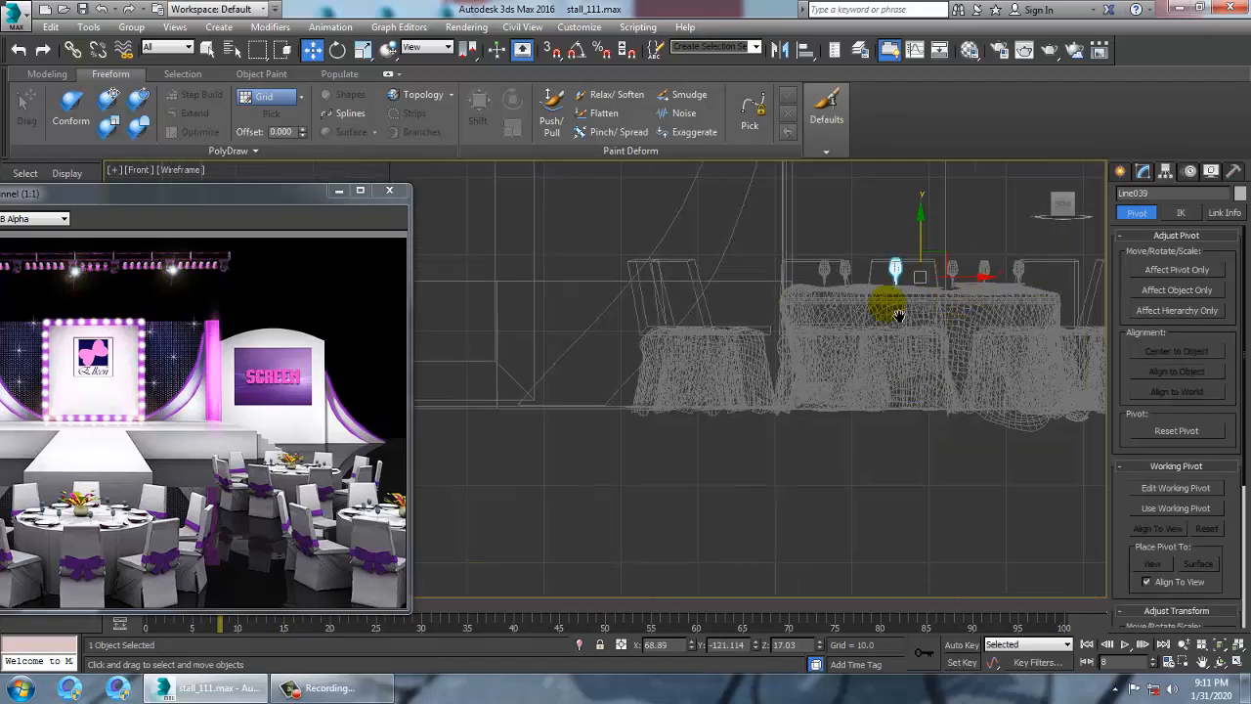
pyautogui.moveTo(1083, 318); pyautogui.dragTo(868, 381, button='middle')
pyautogui.scroll(4, 778, 359)
pyautogui.hotkey('alt', 'w')
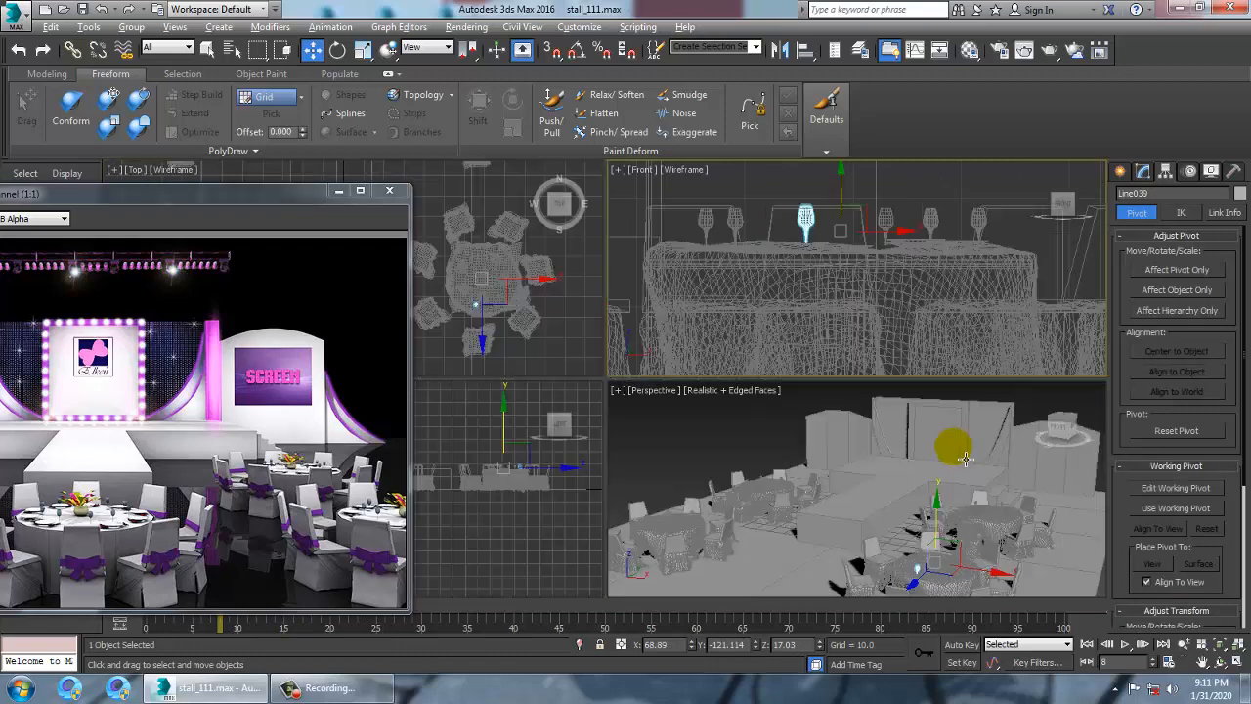
pyautogui.middleClick(963, 458)
pyautogui.press('z')
pyautogui.hotkey('alt', 'w')
pyautogui.keyDown('alt'); pyautogui.moveTo(888, 450); pyautogui.dragTo(874, 419, button='middle'); pyautogui.keyUp('alt')
pyautogui.scroll(-5, 860, 420)
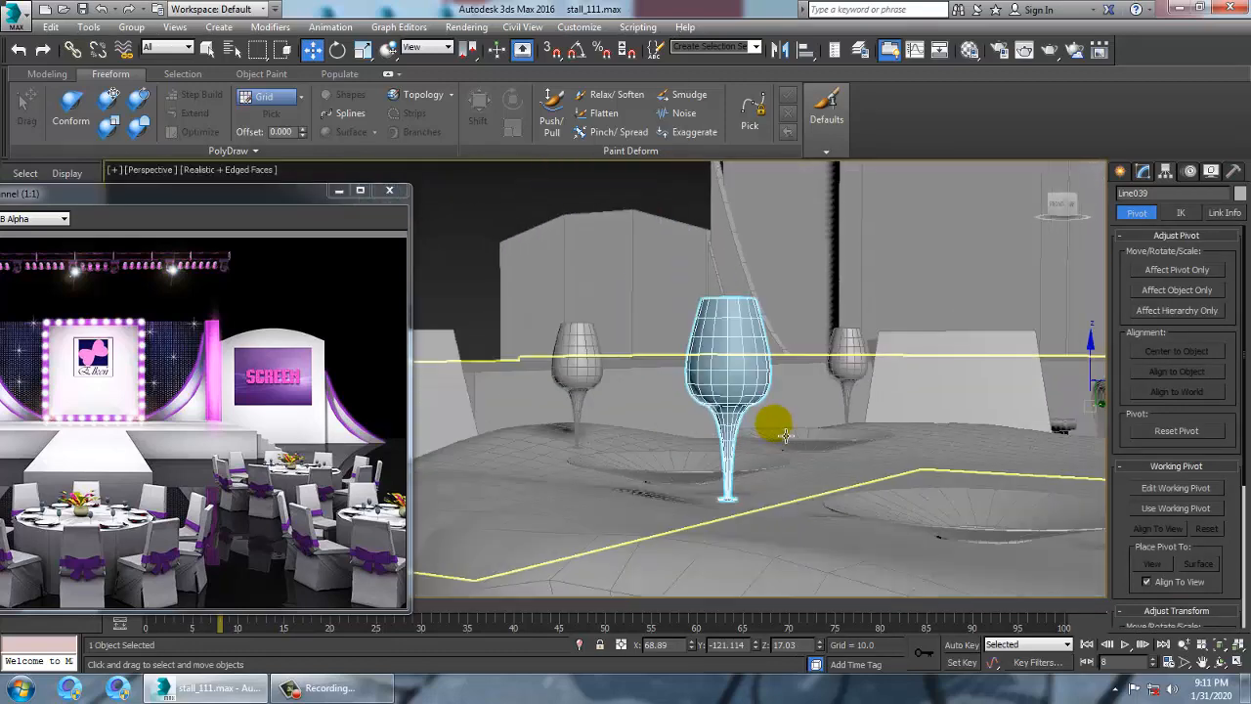
pyautogui.moveTo(784, 433); pyautogui.dragTo(801, 329, button='middle')
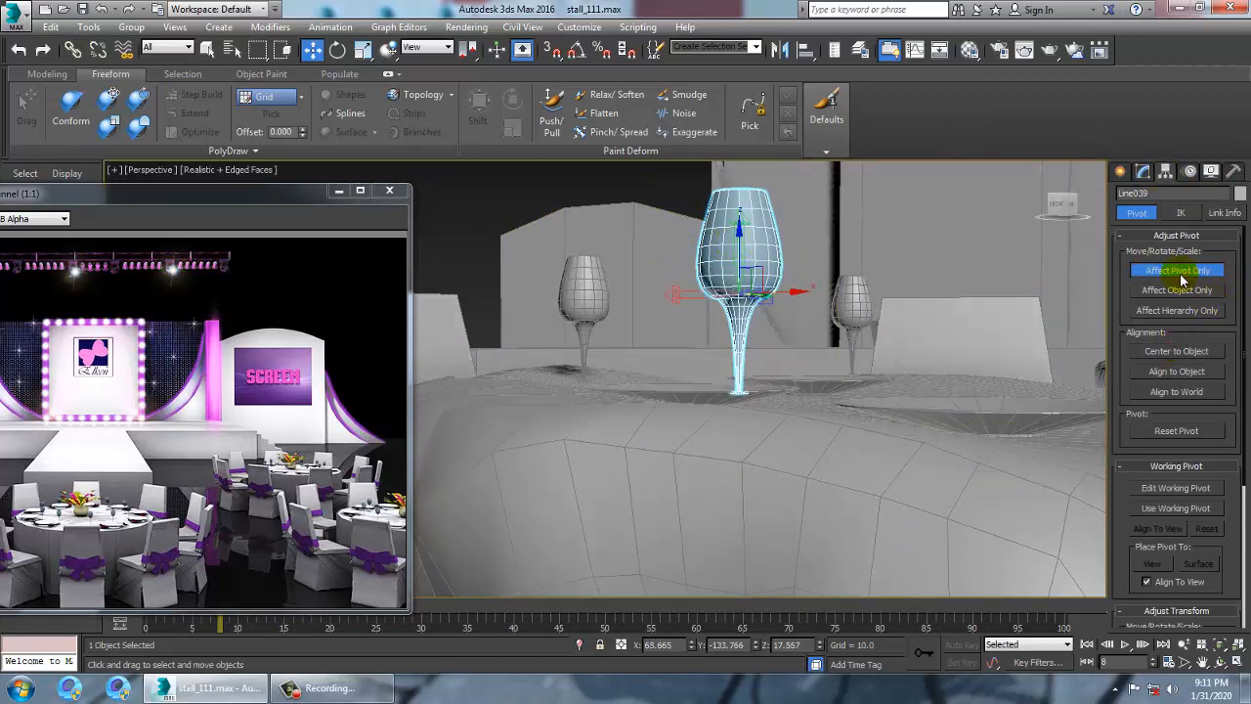
pyautogui.moveTo(748, 256); pyautogui.dragTo(757, 268)
# Draw an open three-point curved line as a vase profile beside the tables in the front view
pyautogui.scroll(-12, 810, 293)
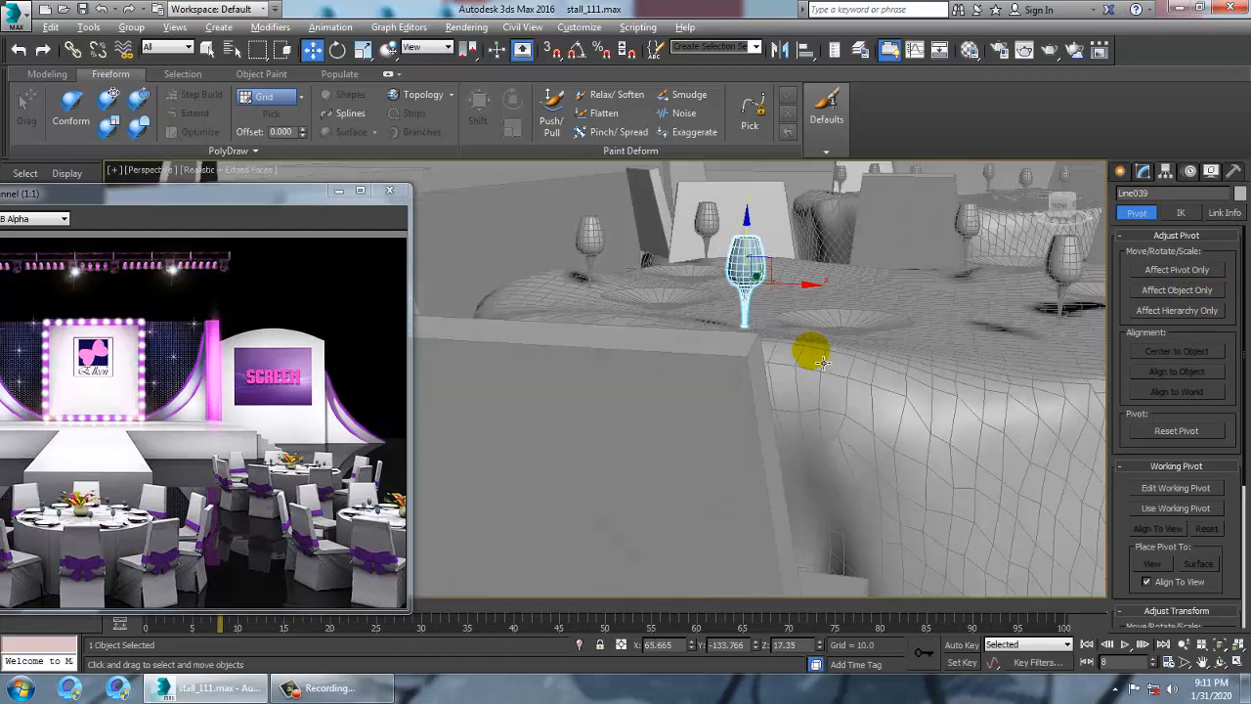
pyautogui.keyDown('alt'); pyautogui.moveTo(891, 433); pyautogui.dragTo(857, 335, button='middle'); pyautogui.keyUp('alt')
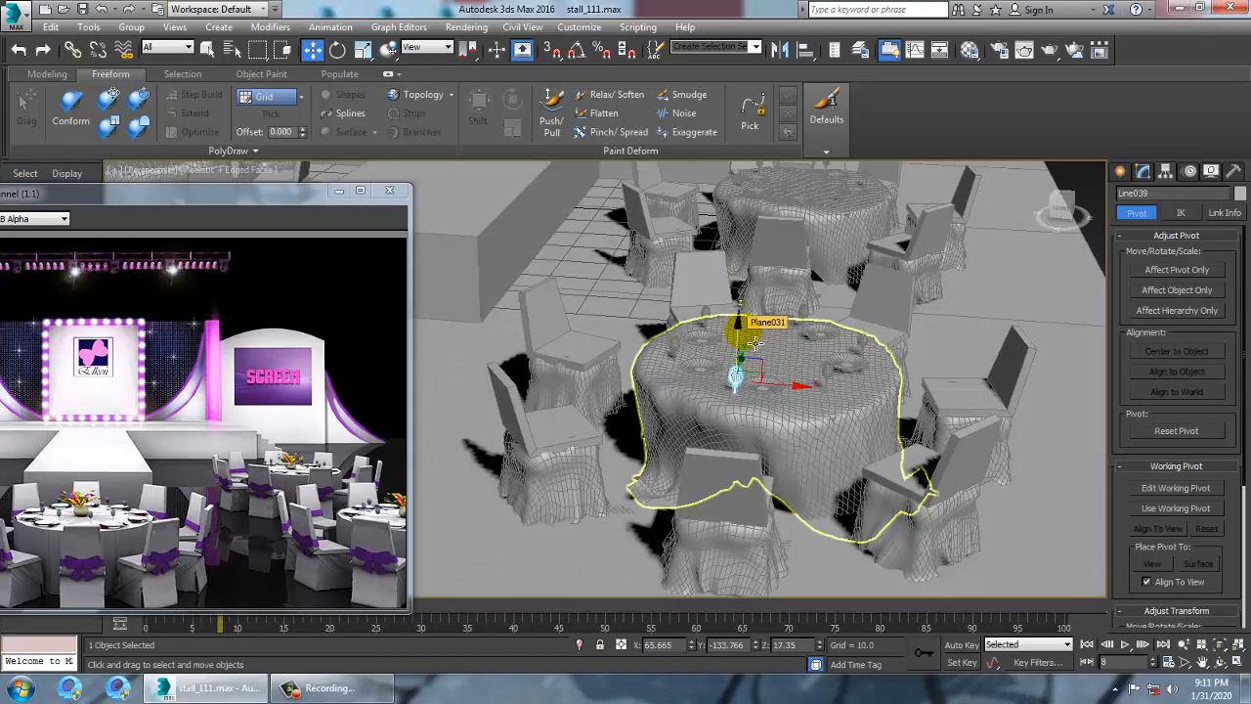
pyautogui.hotkey('alt', 'w')
pyautogui.middleClick(905, 256)
pyautogui.hotkey('alt', 'w')
pyautogui.moveTo(903, 259); pyautogui.dragTo(741, 326, button='middle')
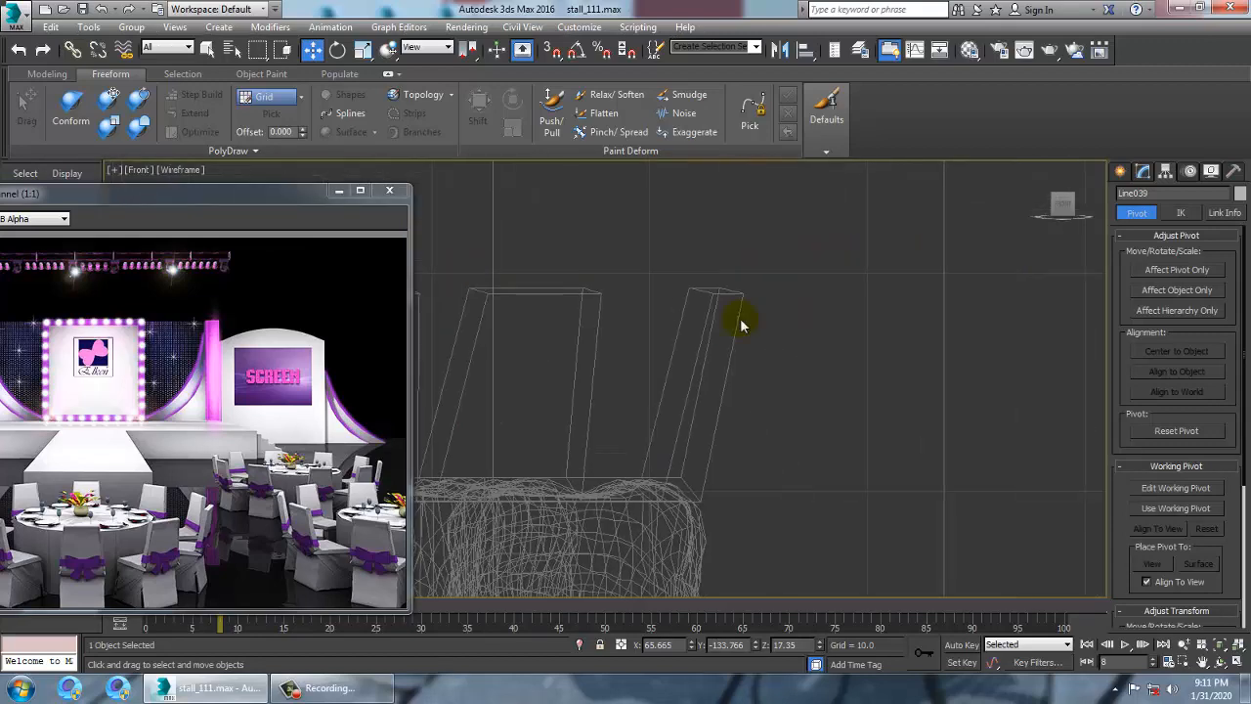
pyautogui.scroll(-2, 777, 301)
pyautogui.click(1120, 173)
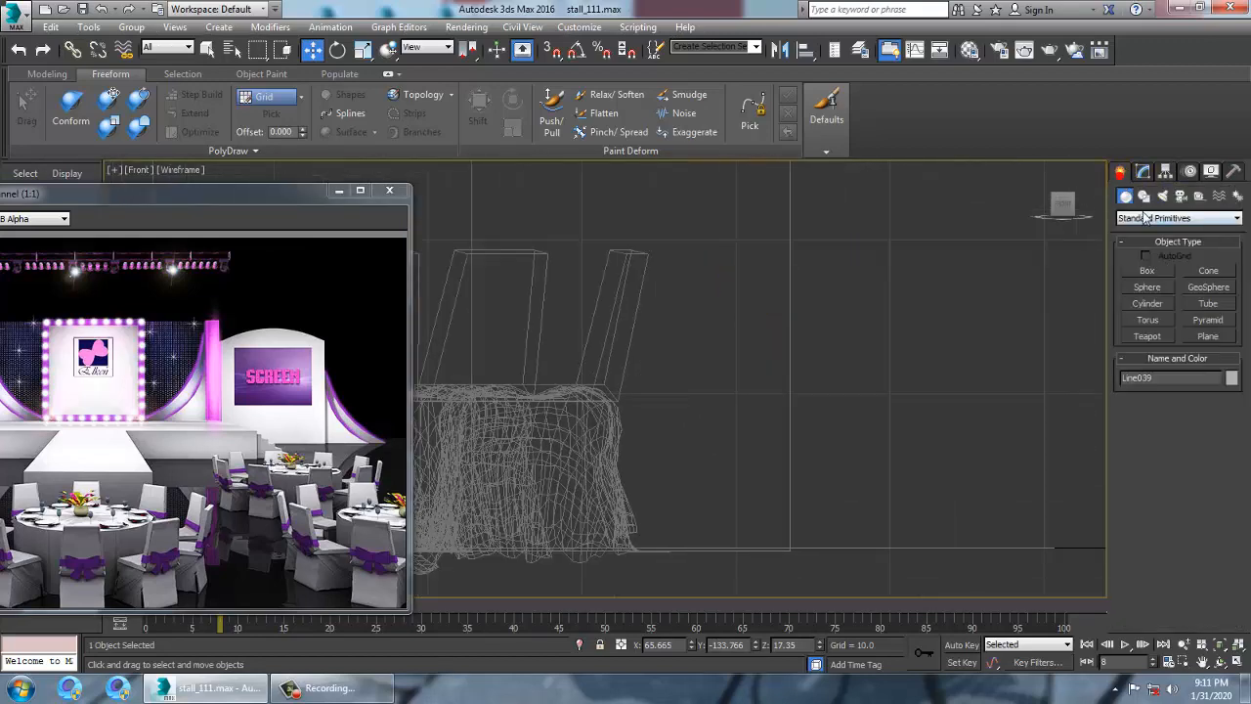
pyautogui.click(1143, 195)
pyautogui.click(1147, 282)
pyautogui.click(689, 332)
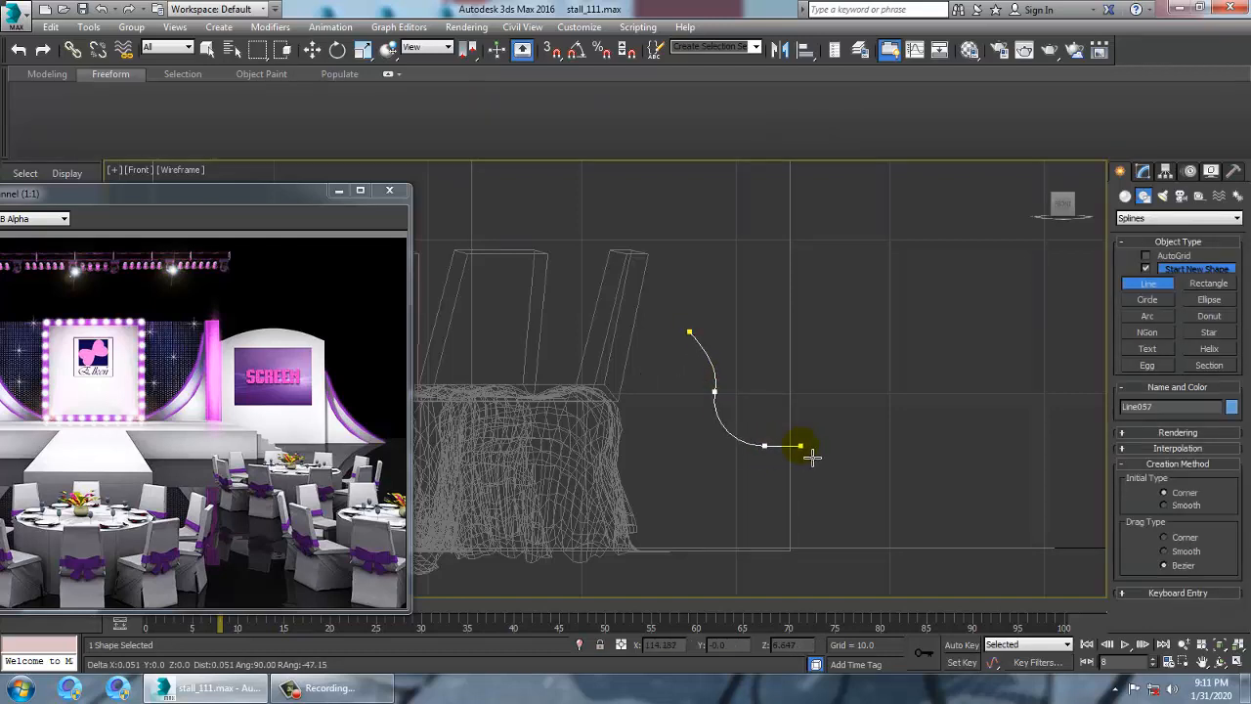
pyautogui.rightClick(956, 479)
# Apply a Lathe modifier to the curved profile and align its axis to Max to form a bowl-shaped vase
pyautogui.click(1144, 172)
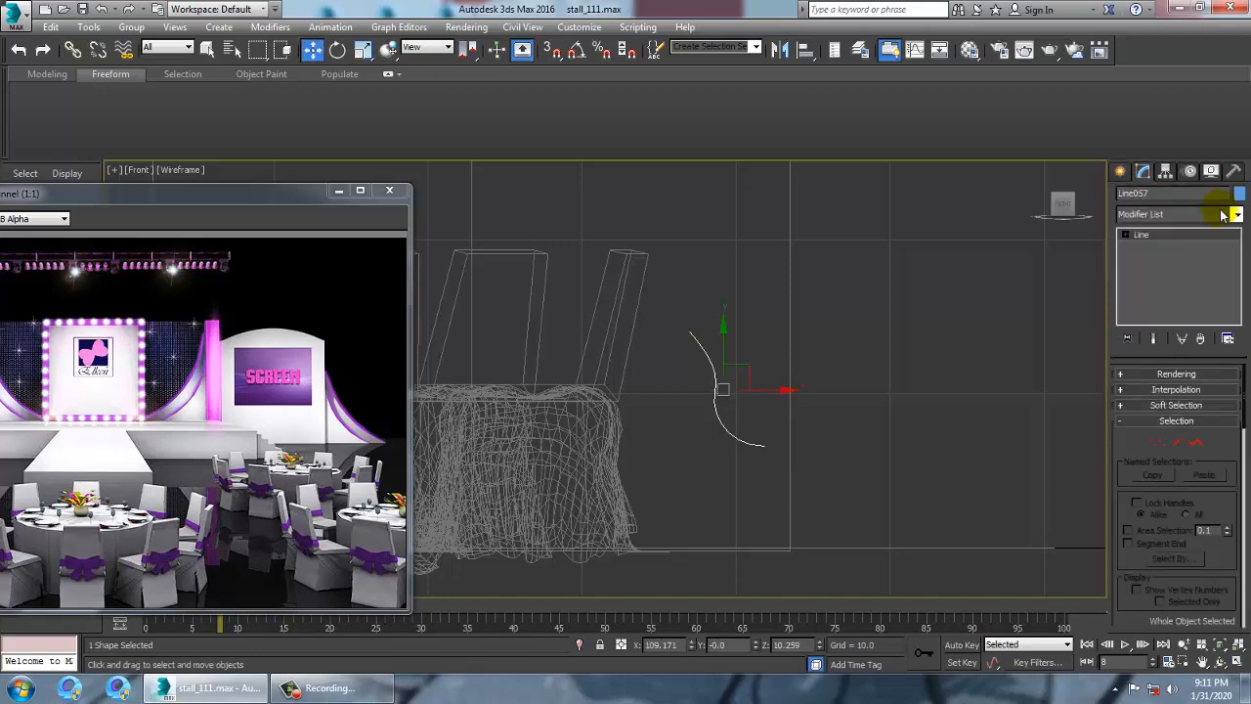
pyautogui.click(1236, 214)
pyautogui.scroll(-15, 1173, 276)
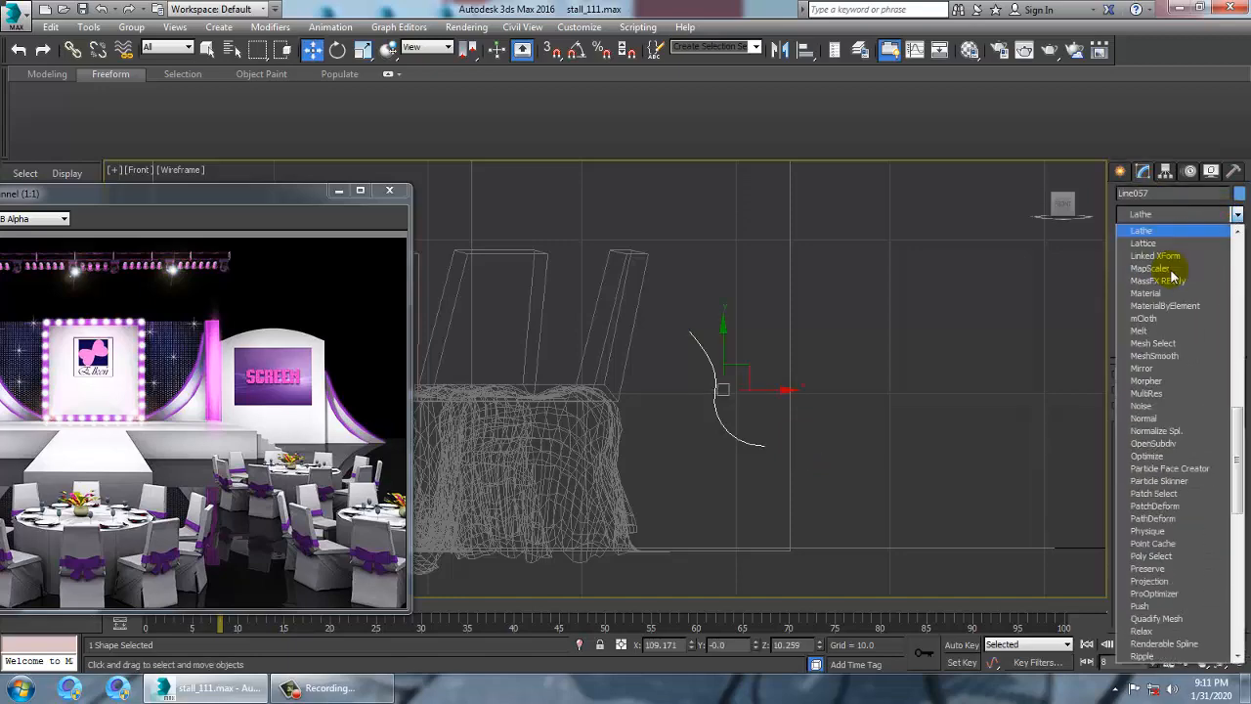
pyautogui.click(1172, 277)
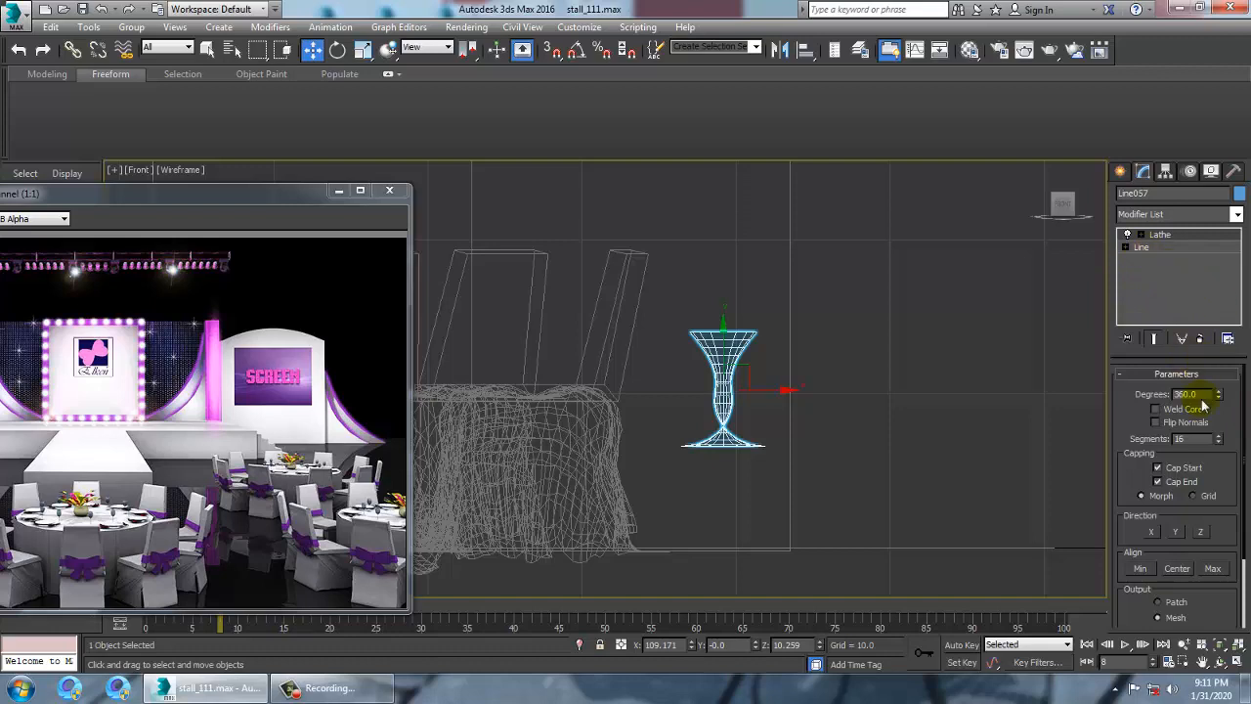
pyautogui.click(1214, 569)
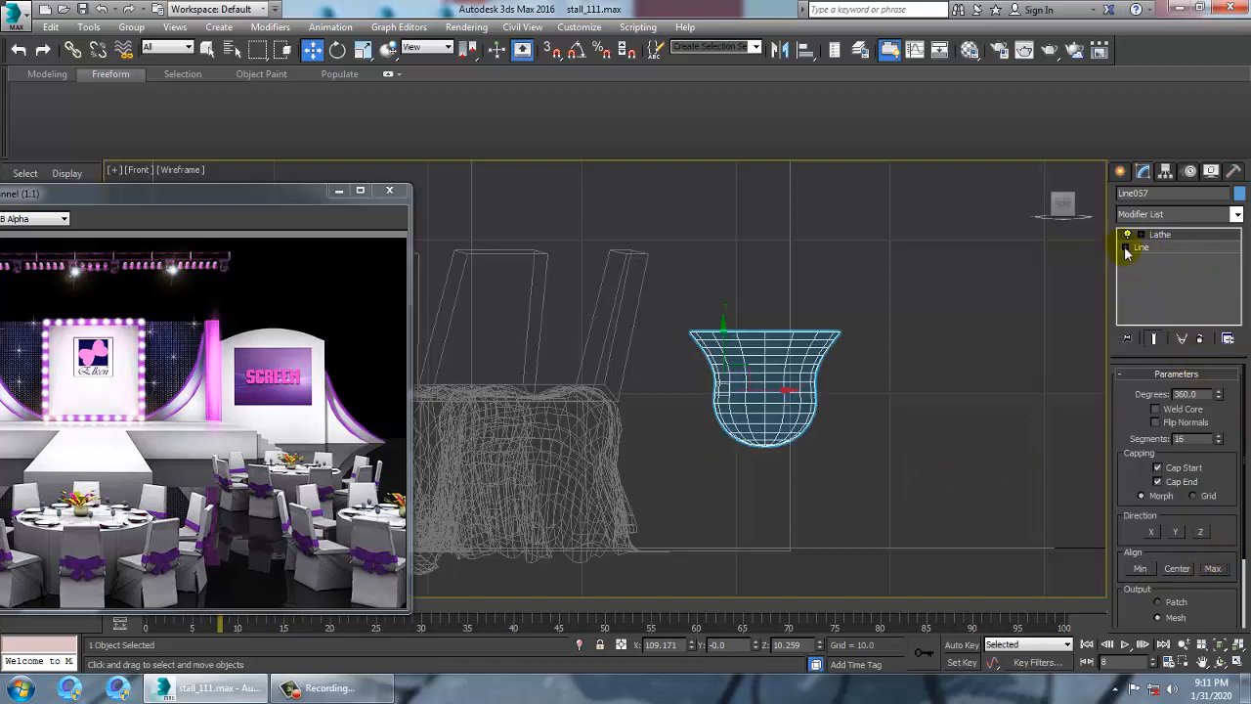
# Make the vase shallower by raising its bottom vertex and lowering and pulling in the rim vertex, and adjust the middle vertex with the end result shown
pyautogui.click(1153, 260)
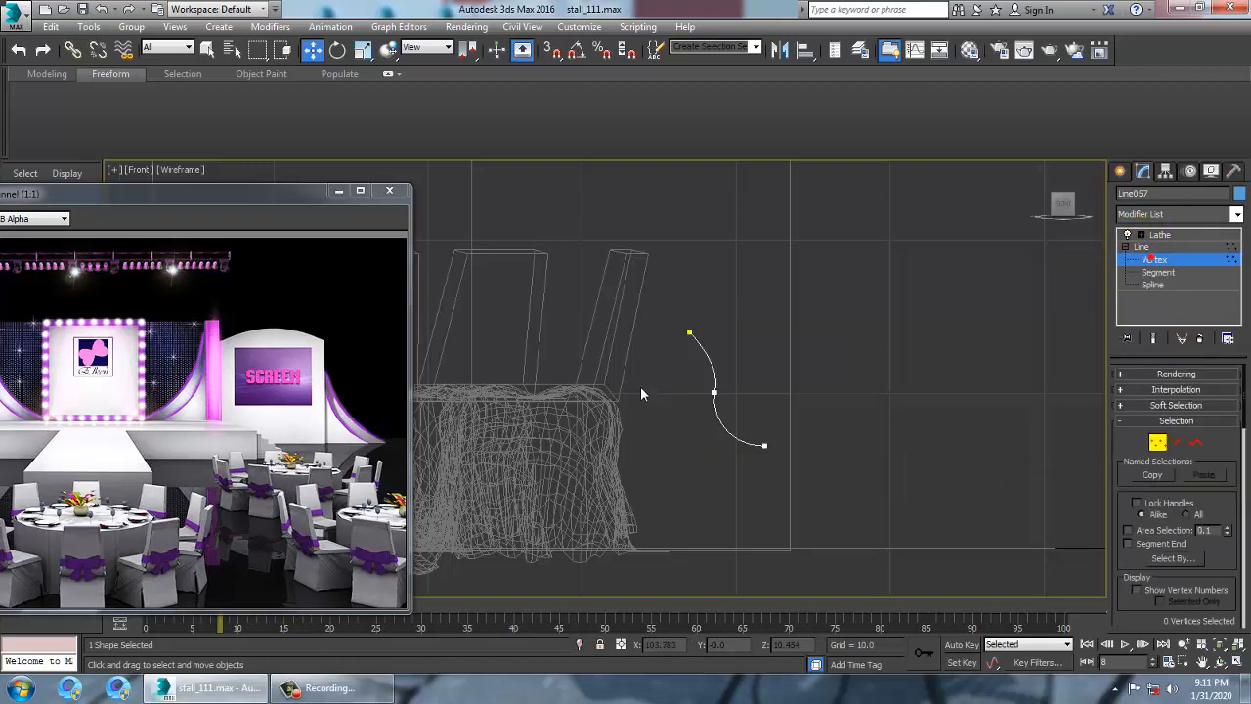
pyautogui.moveTo(765, 424); pyautogui.dragTo(811, 411, button='middle')
pyautogui.click(1153, 338)
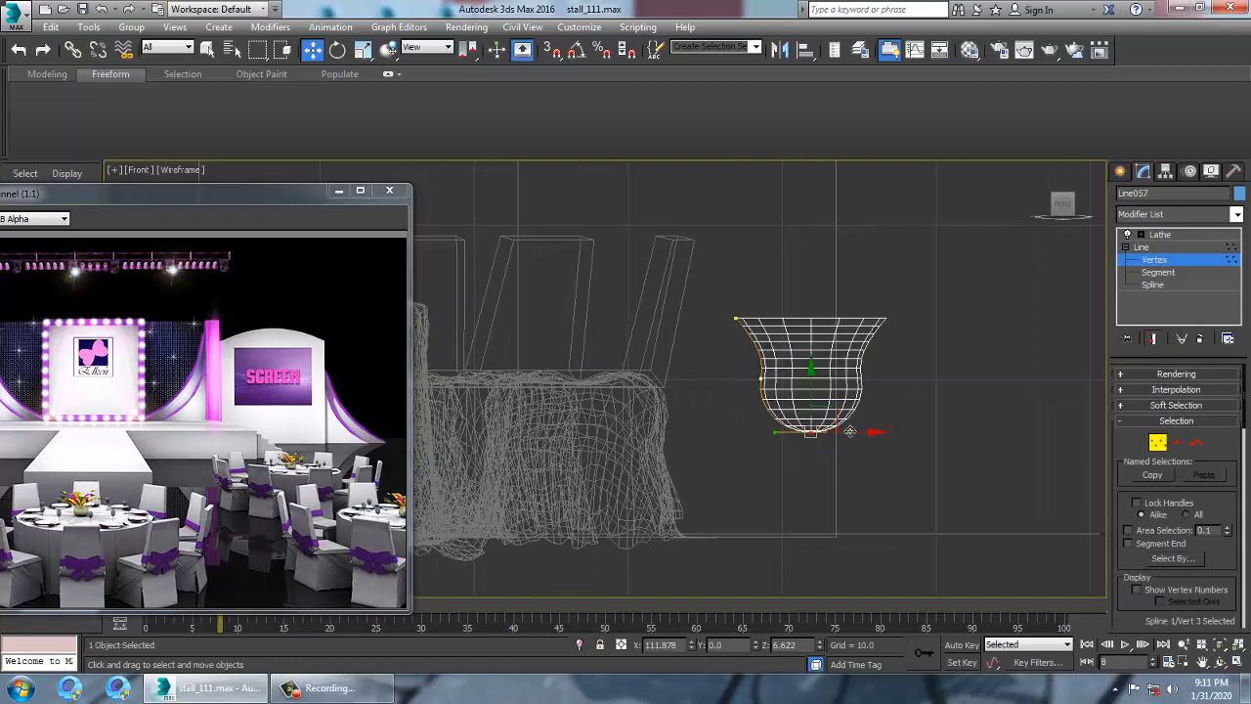
pyautogui.moveTo(818, 415); pyautogui.dragTo(823, 381)
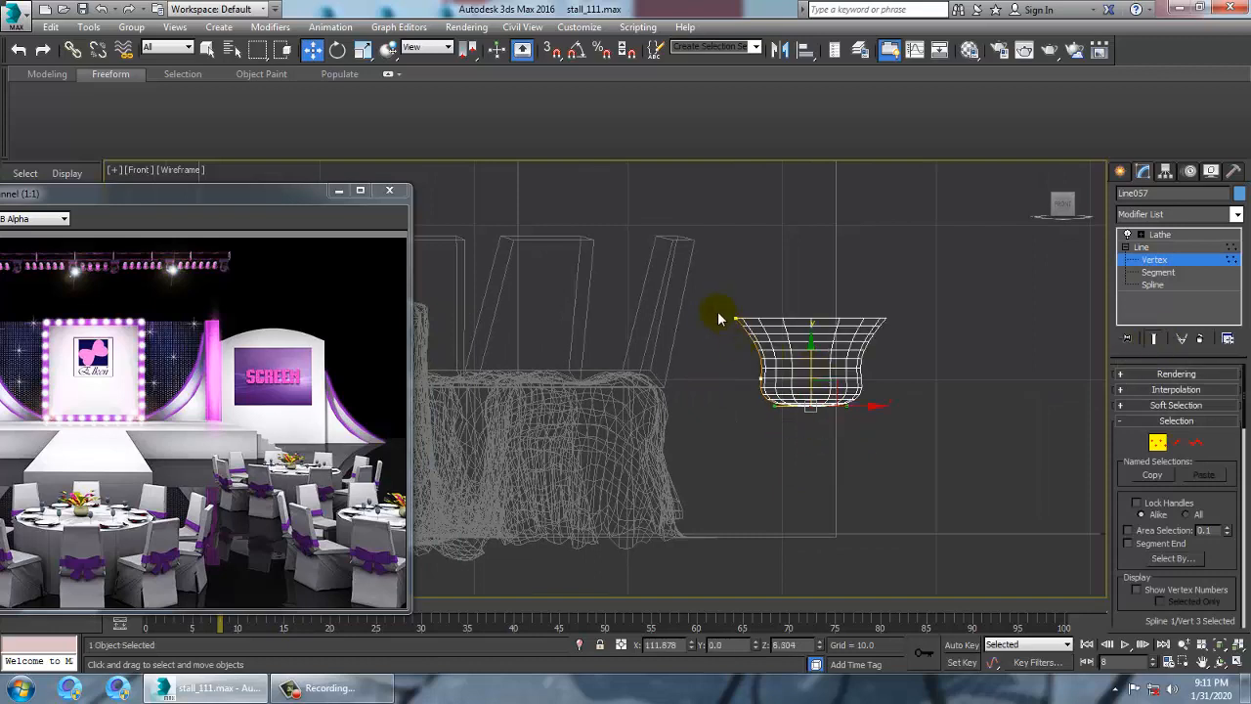
pyautogui.moveTo(751, 294); pyautogui.dragTo(751, 310)
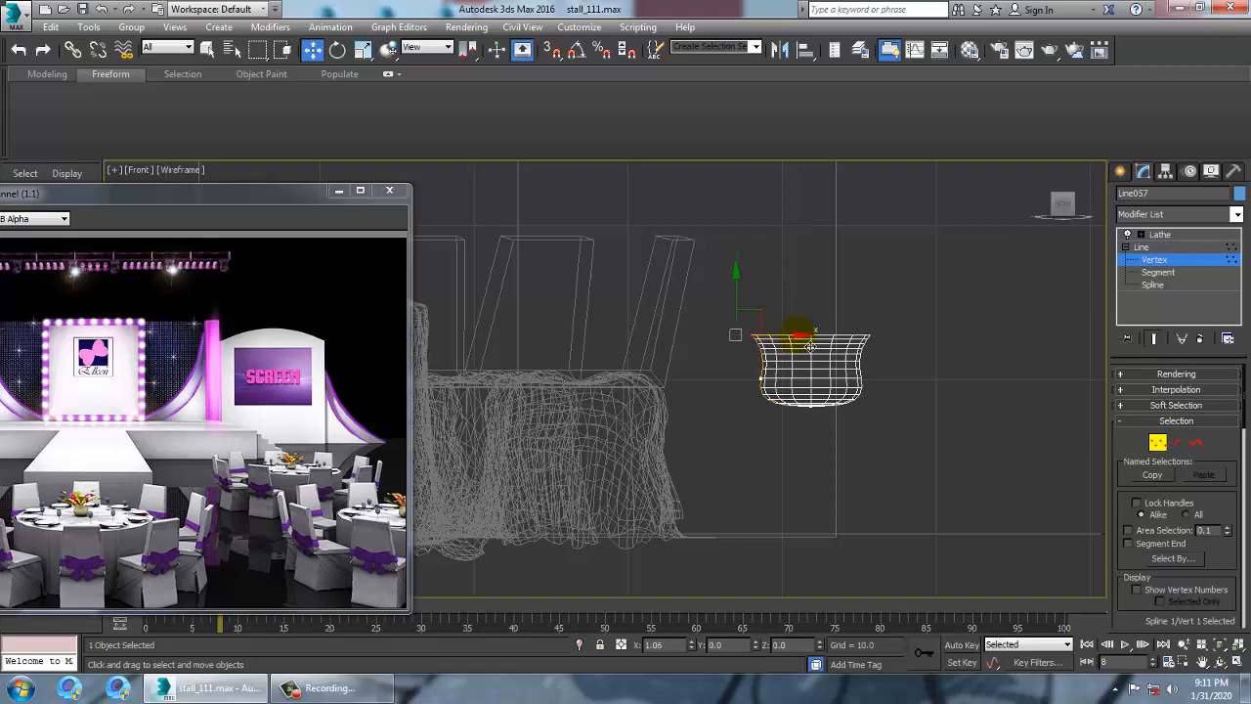
pyautogui.moveTo(800, 391); pyautogui.dragTo(811, 388)
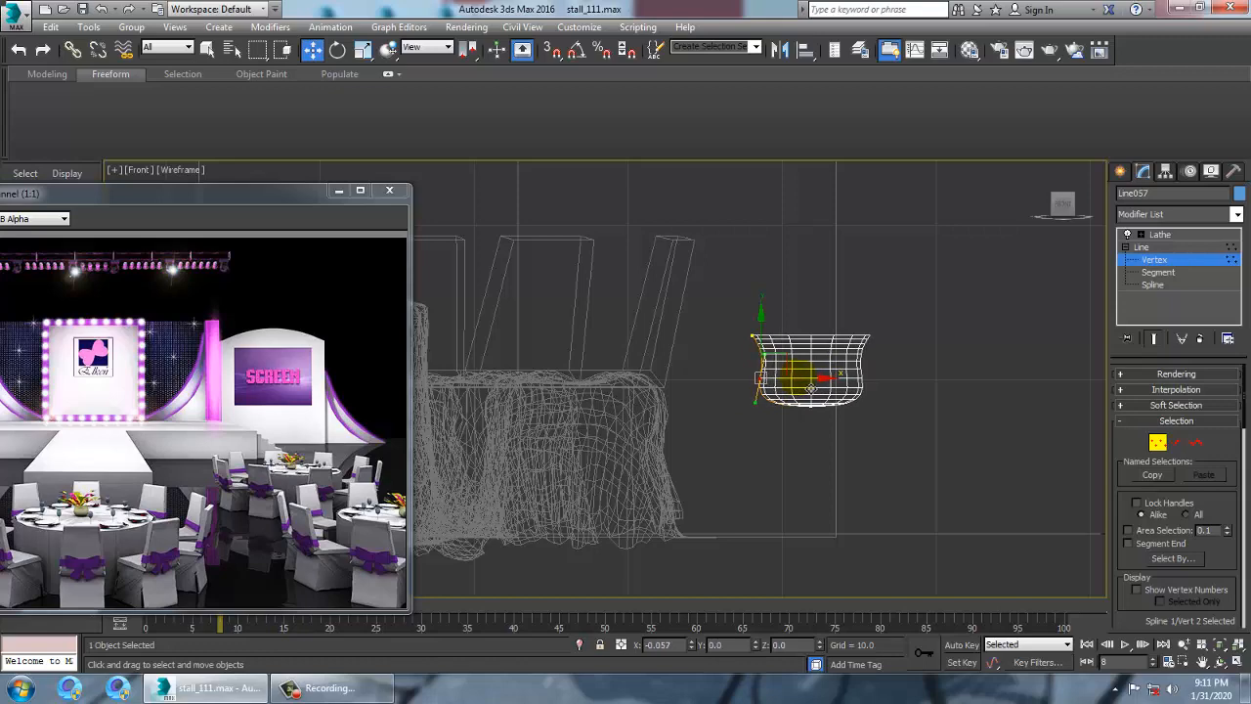
pyautogui.click(1184, 237)
# Examine the lathed vase in perspective and compare its shape with the flower vase in the enlarged reference render
pyautogui.hotkey('alt', 'w')
pyautogui.rightClick(879, 448)
pyautogui.press('z')
pyautogui.hotkey('alt', 'w')
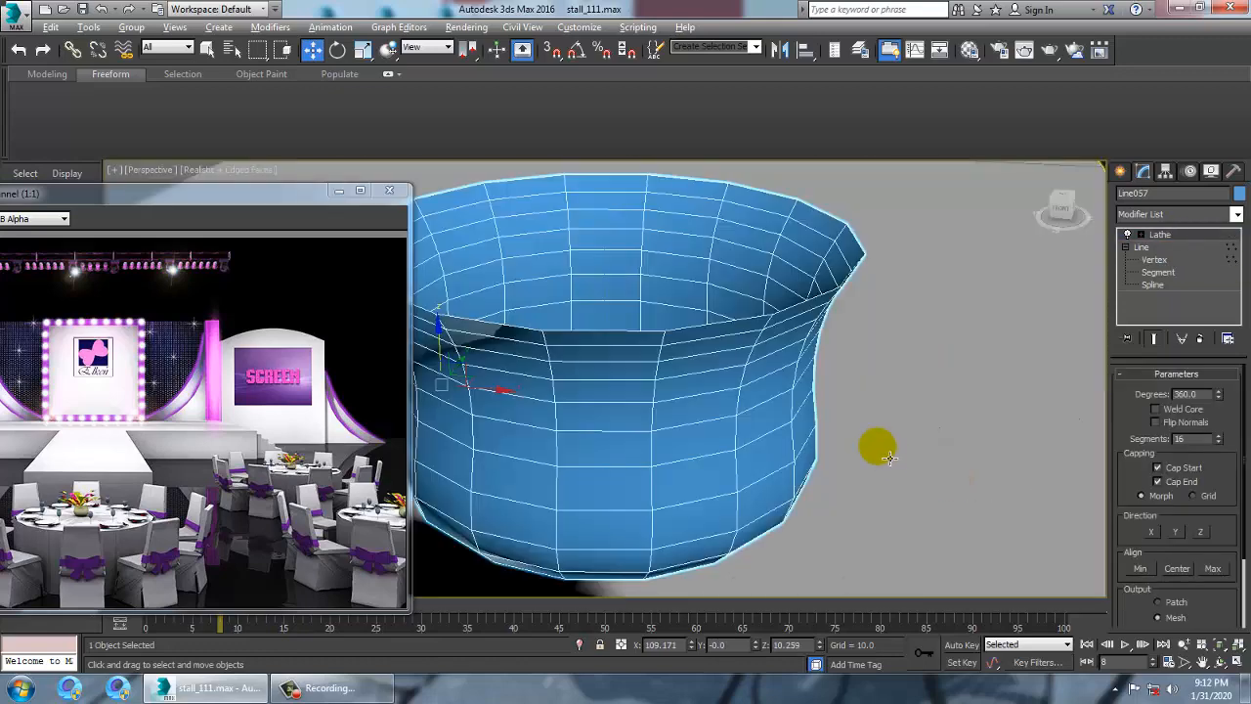
pyautogui.scroll(-5, 929, 447)
pyautogui.moveTo(932, 447)
pyautogui.keyDown('alt'); pyautogui.mouseDown(button='middle')
pyautogui.moveTo(922, 420)
pyautogui.moveTo(931, 437)
pyautogui.mouseUp(button='middle'); pyautogui.keyUp('alt')
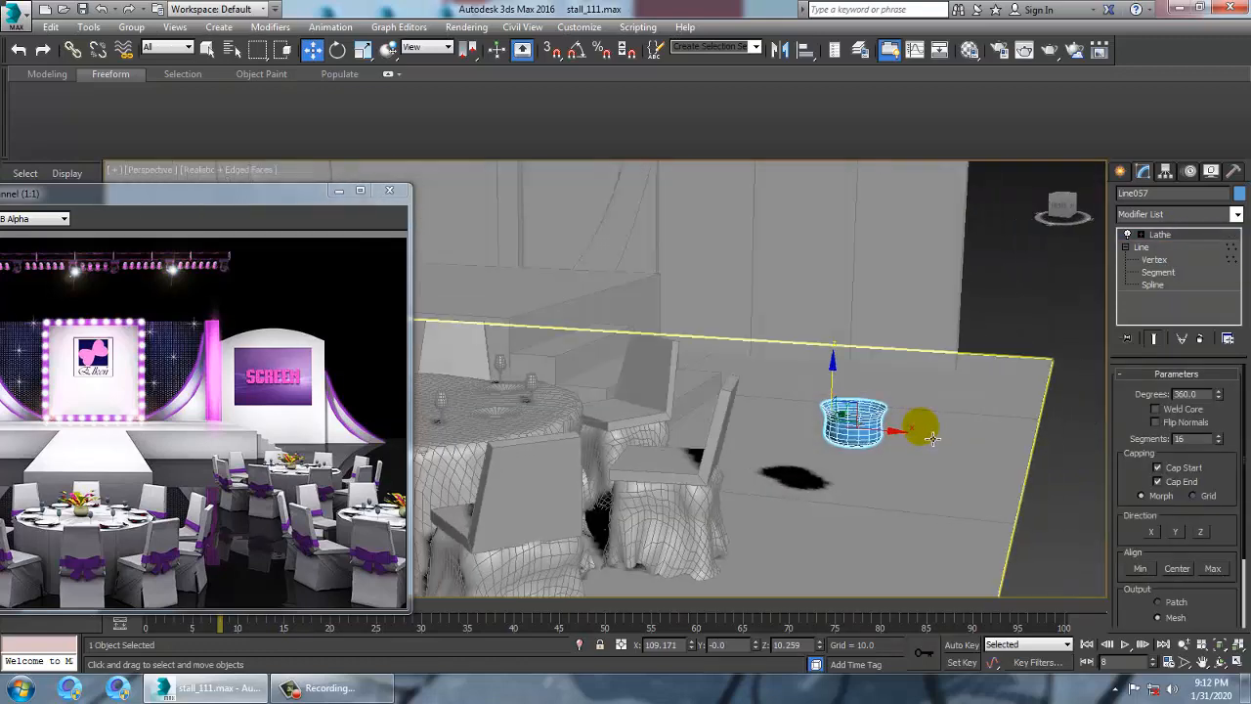
pyautogui.scroll(2, 245, 495)
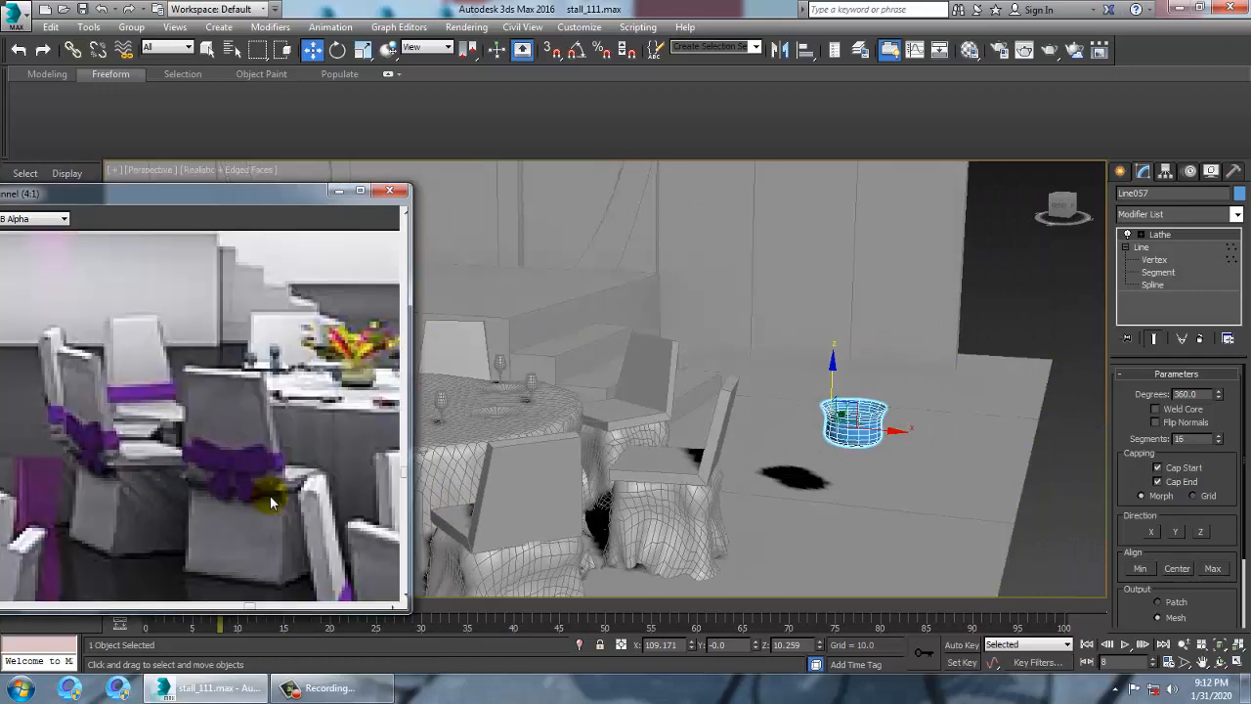
pyautogui.moveTo(223, 494); pyautogui.dragTo(202, 499, button='middle')
pyautogui.click(873, 421)
pyautogui.scroll(3, 872, 421)
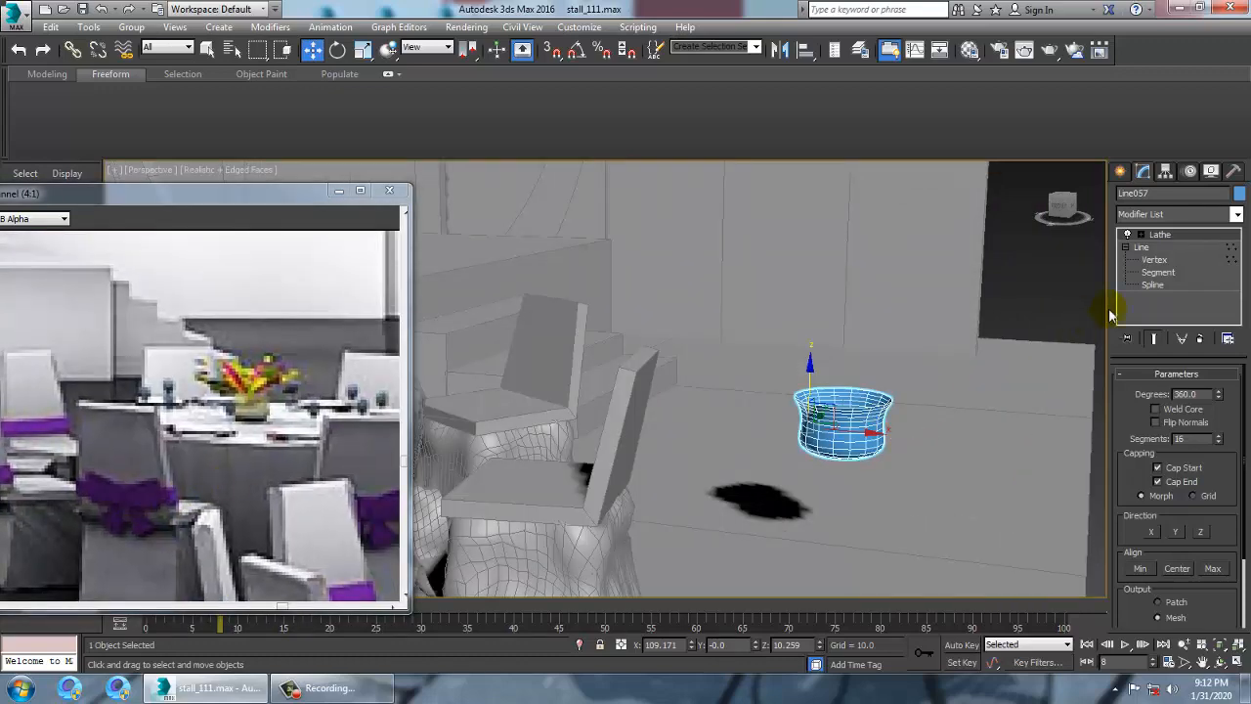
# Narrow the vase by moving its profile's middle and rim vertices inward, and adjust the bottom vertex
pyautogui.hotkey('alt', 'w')
pyautogui.moveTo(886, 278); pyautogui.dragTo(861, 278, button='middle')
pyautogui.hotkey('alt', 'w')
pyautogui.scroll(2, 967, 285)
pyautogui.click(630, 413)
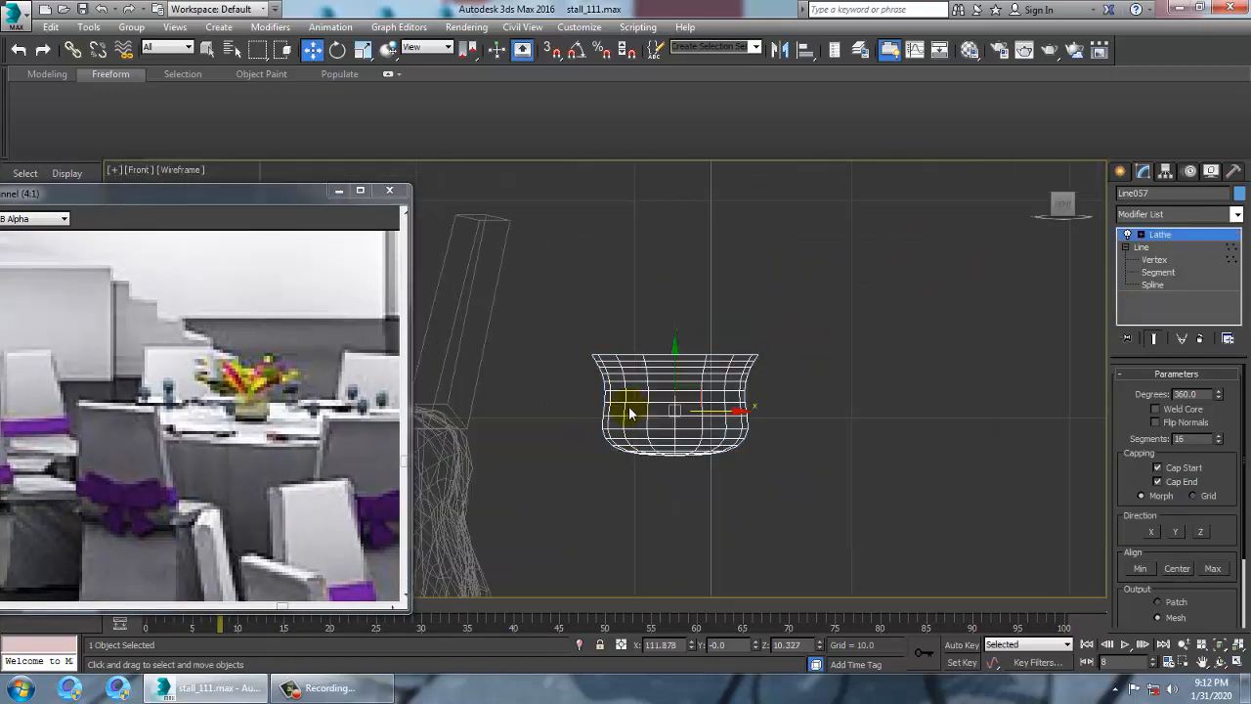
pyautogui.click(1152, 261)
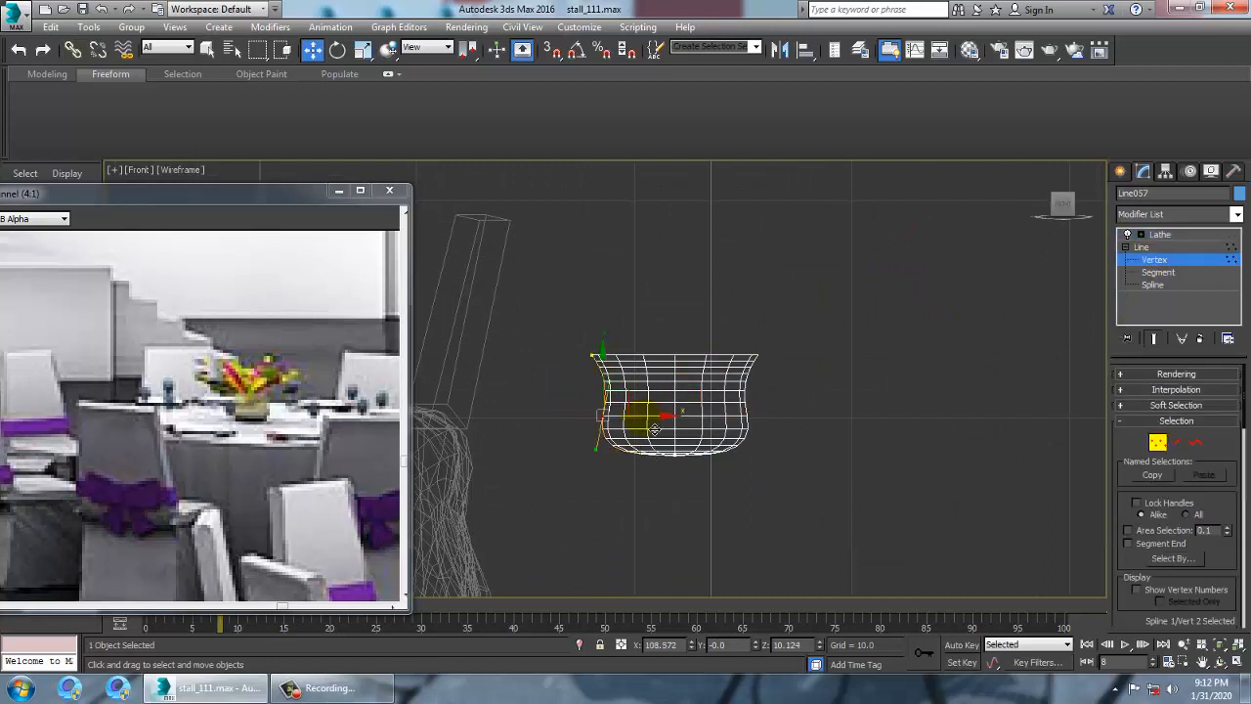
pyautogui.moveTo(654, 430); pyautogui.dragTo(680, 430)
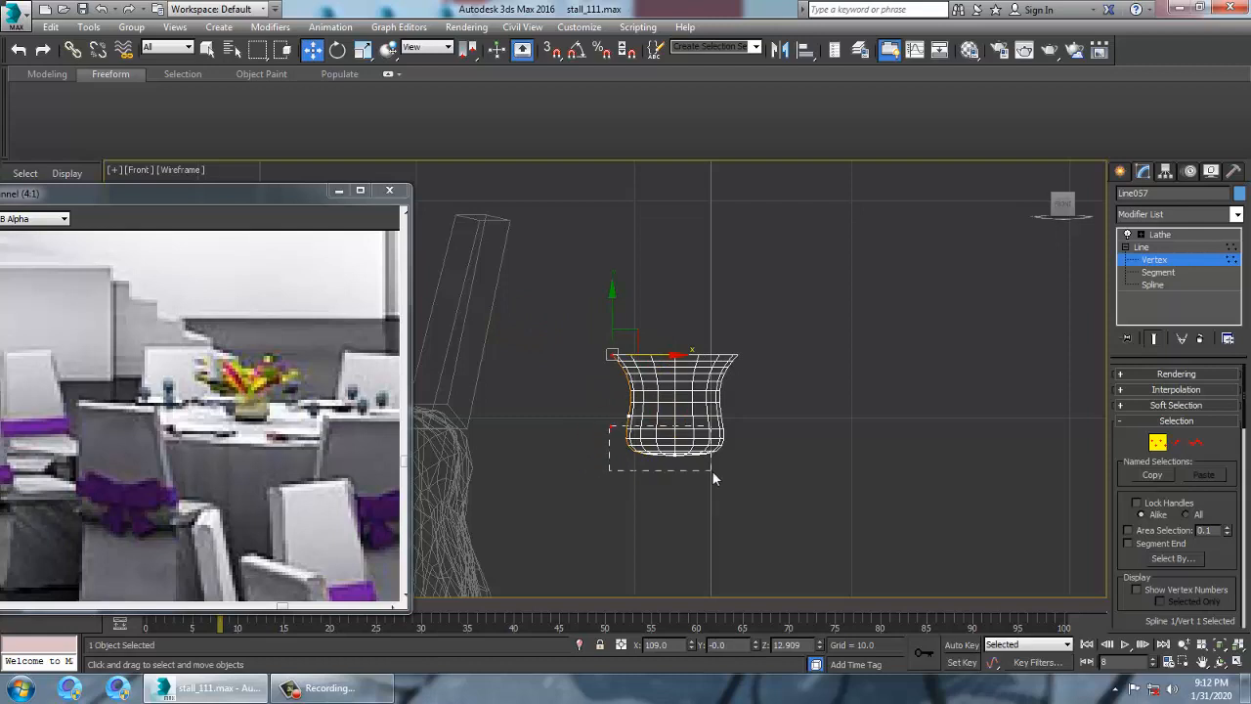
pyautogui.moveTo(712, 470); pyautogui.dragTo(709, 465)
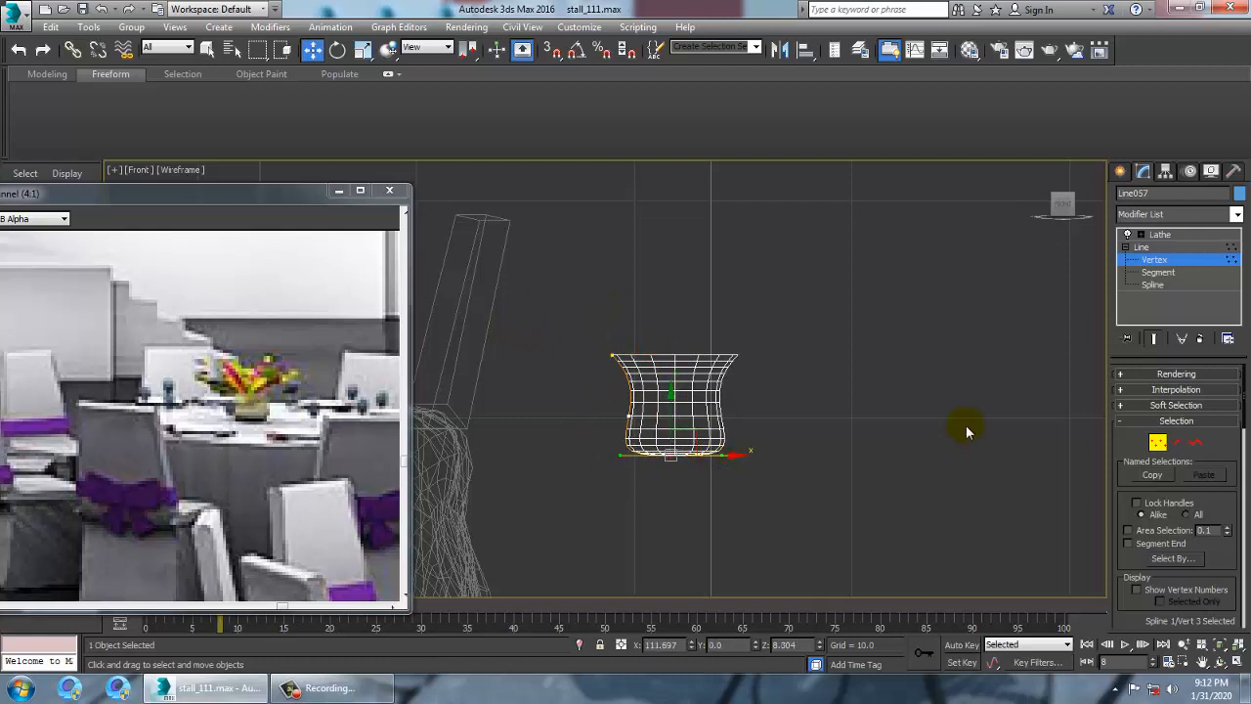
pyautogui.click(1131, 237)
# Add a Shell modifier to the vase with an outer amount of 0.17
pyautogui.click(1236, 214)
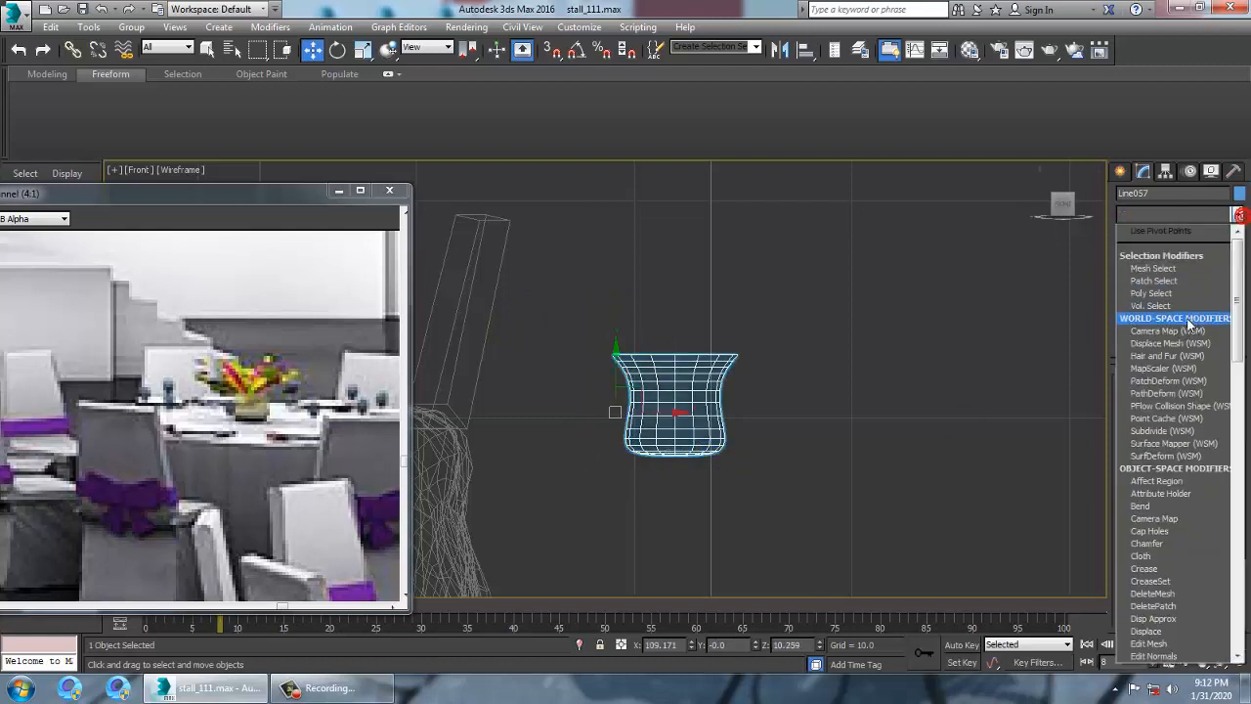
pyautogui.scroll(-10, 1187, 327)
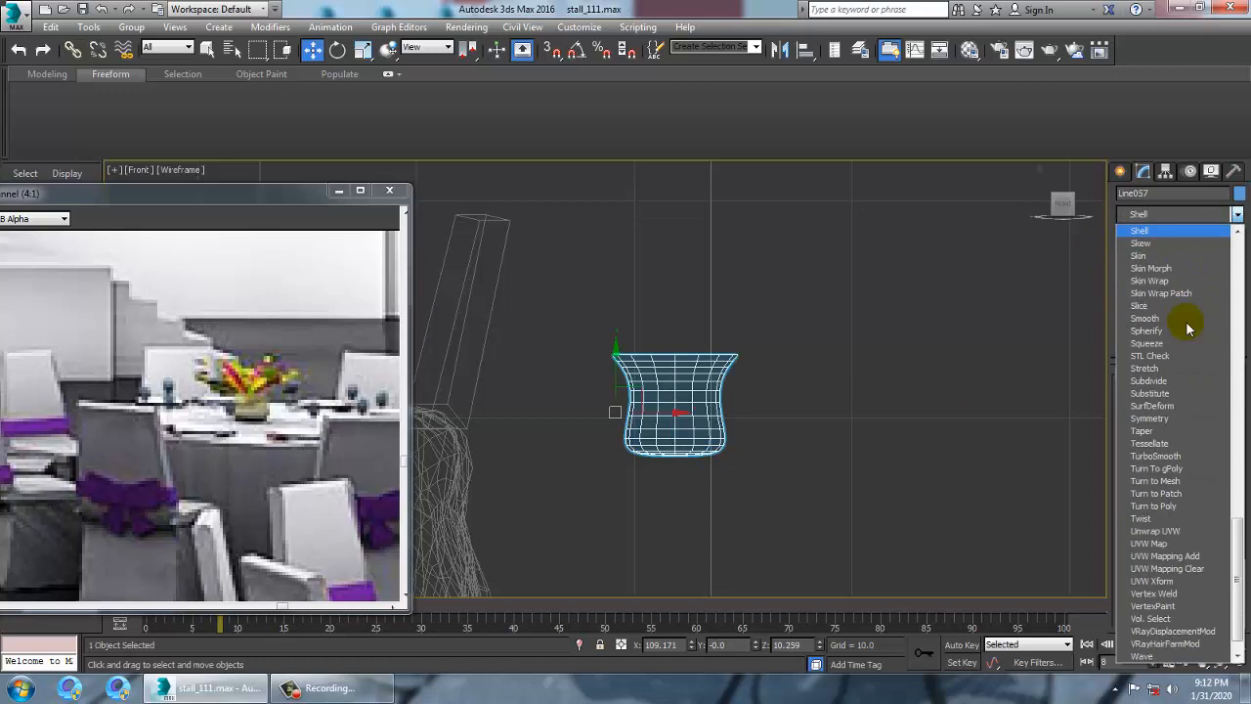
pyautogui.press('Return')
pyautogui.hotkey('alt', 'w')
pyautogui.rightClick(998, 524)
pyautogui.hotkey('alt', 'w')
pyautogui.scroll(-3, 847, 414)
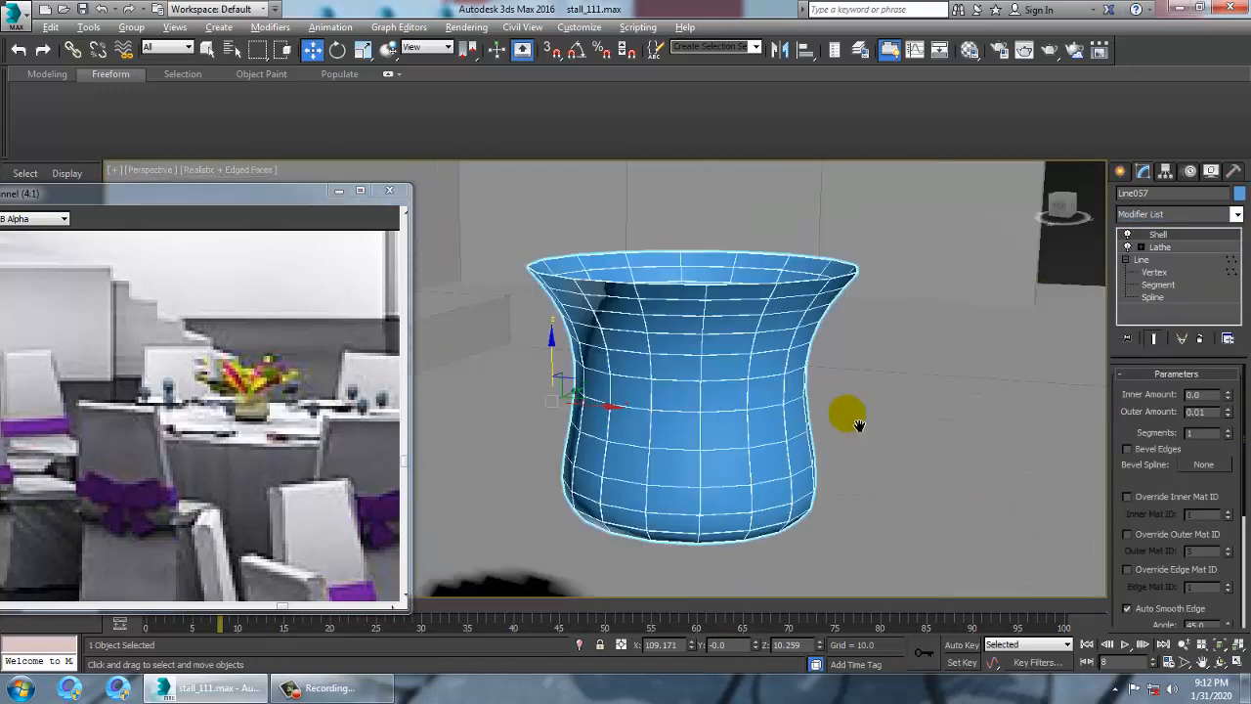
pyautogui.moveTo(846, 413)
pyautogui.keyDown('alt'); pyautogui.mouseDown(button='middle')
pyautogui.moveTo(827, 439)
pyautogui.moveTo(849, 433)
pyautogui.mouseUp(button='middle'); pyautogui.keyUp('alt')
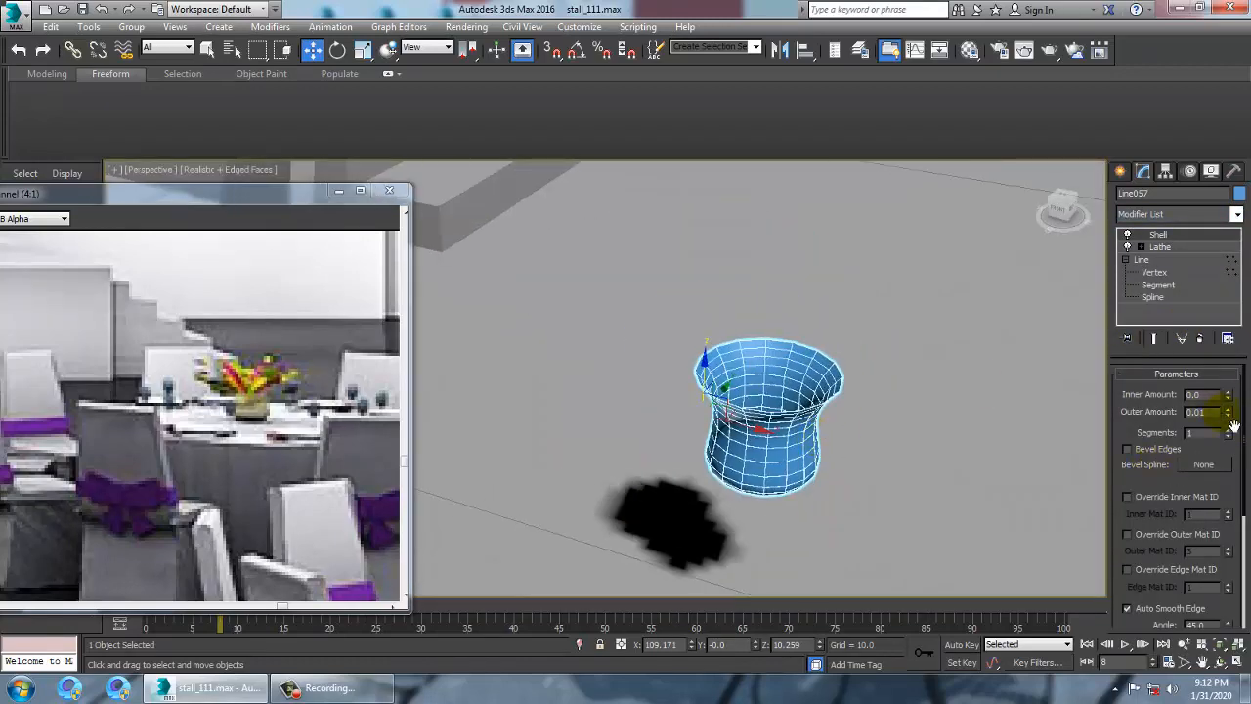
pyautogui.moveTo(1230, 413); pyautogui.dragTo(1229, 387)
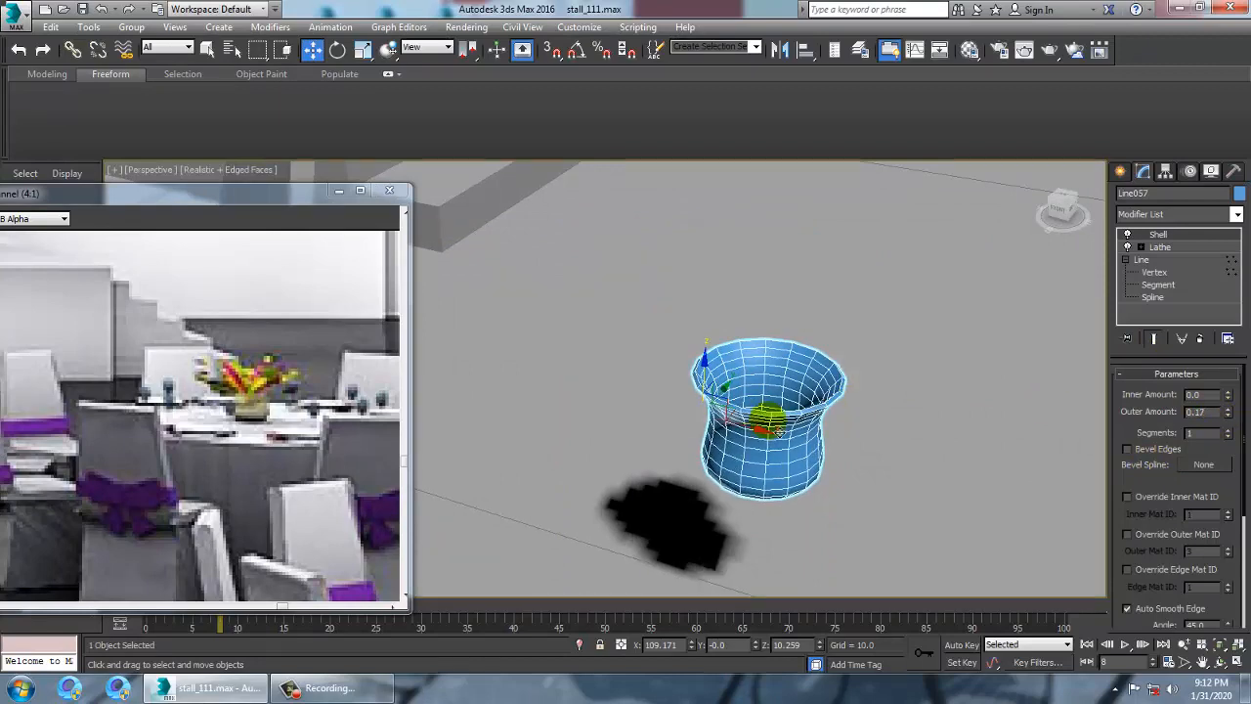
# Convert the vase to an editable poly and scale it down uniformly to about 62%
pyautogui.rightClick(779, 388)
pyautogui.moveTo(876, 536)
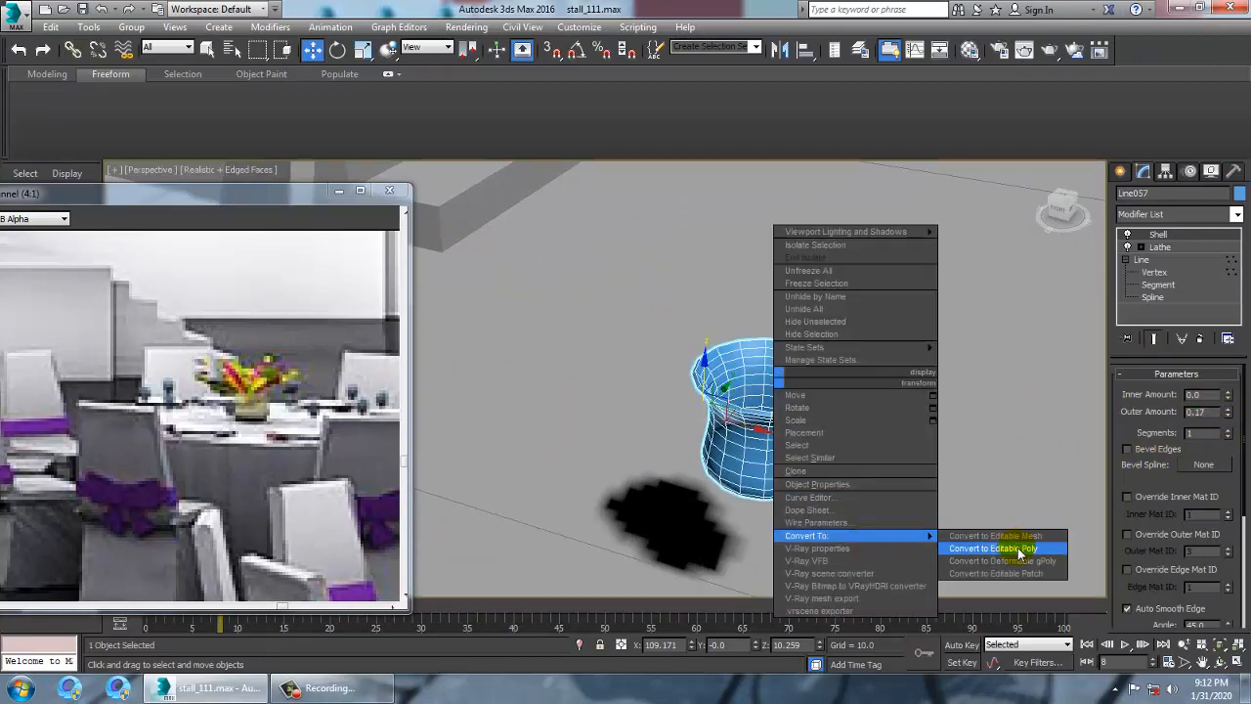
pyautogui.click(1019, 548)
pyautogui.scroll(-5, 901, 470)
pyautogui.moveTo(821, 445); pyautogui.dragTo(912, 503, button='middle')
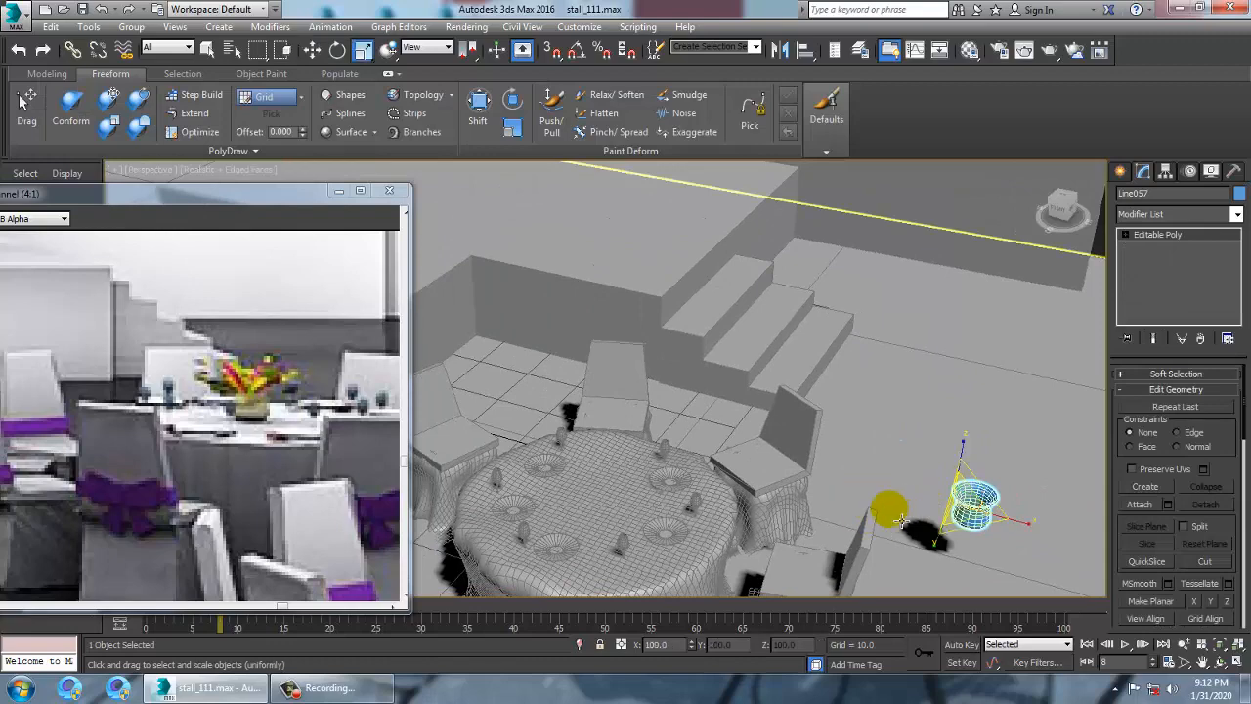
pyautogui.press('r')
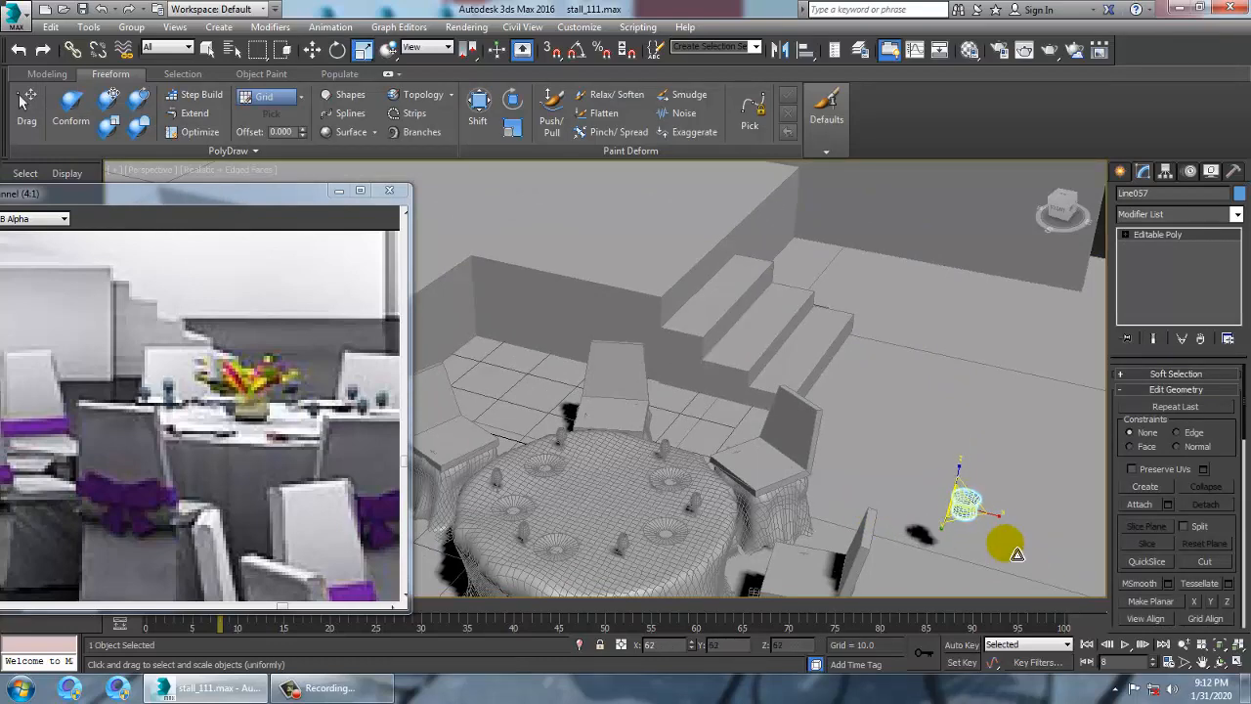
# Move the vase in the top view to the middle of the back right table, about X 65.6, Y -28.1
pyautogui.press('w')
pyautogui.hotkey('alt', 'w')
pyautogui.hotkey('alt', 'w')
pyautogui.press('z')
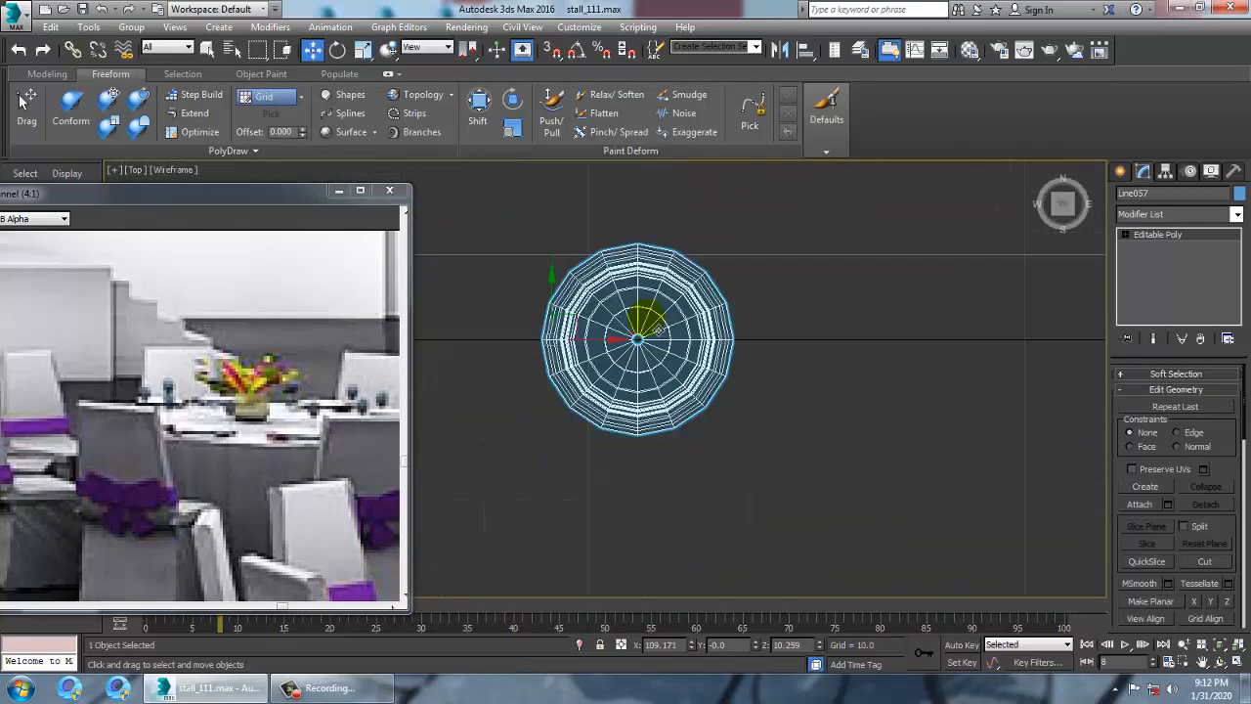
pyautogui.scroll(-5, 642, 321)
pyautogui.scroll(3, 749, 290)
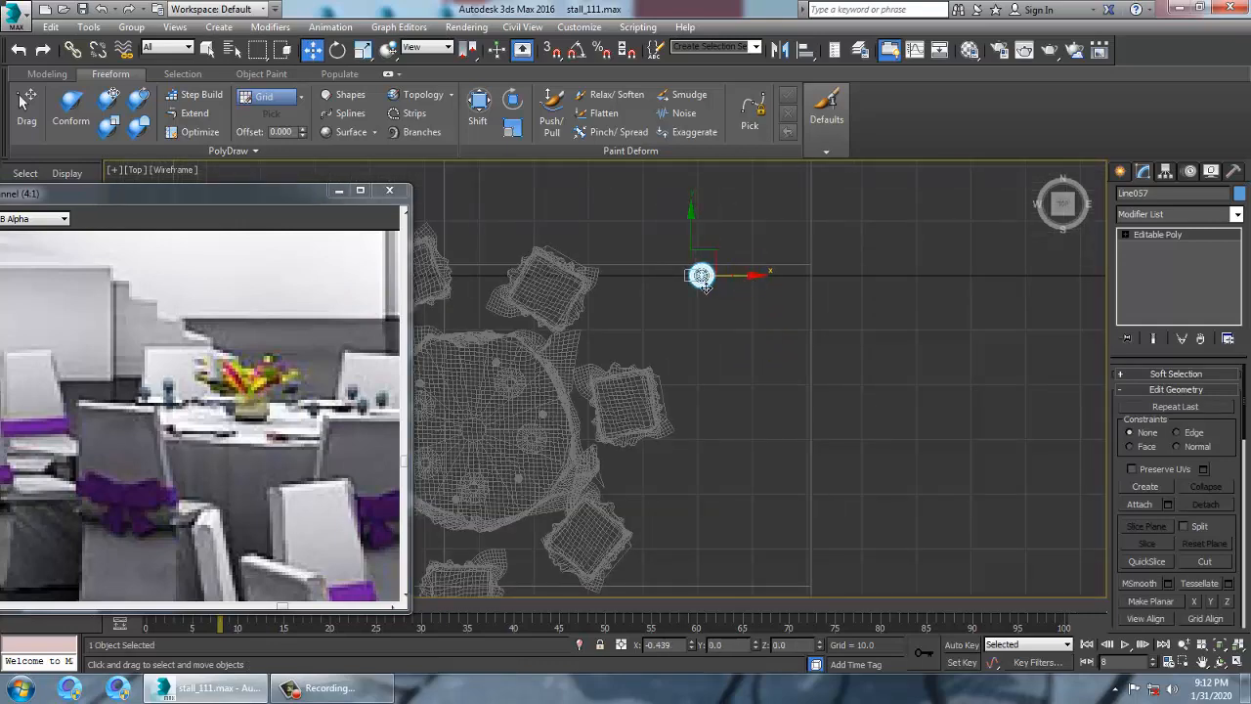
pyautogui.moveTo(731, 275); pyautogui.dragTo(500, 291)
pyautogui.moveTo(511, 293); pyautogui.dragTo(690, 203, button='middle')
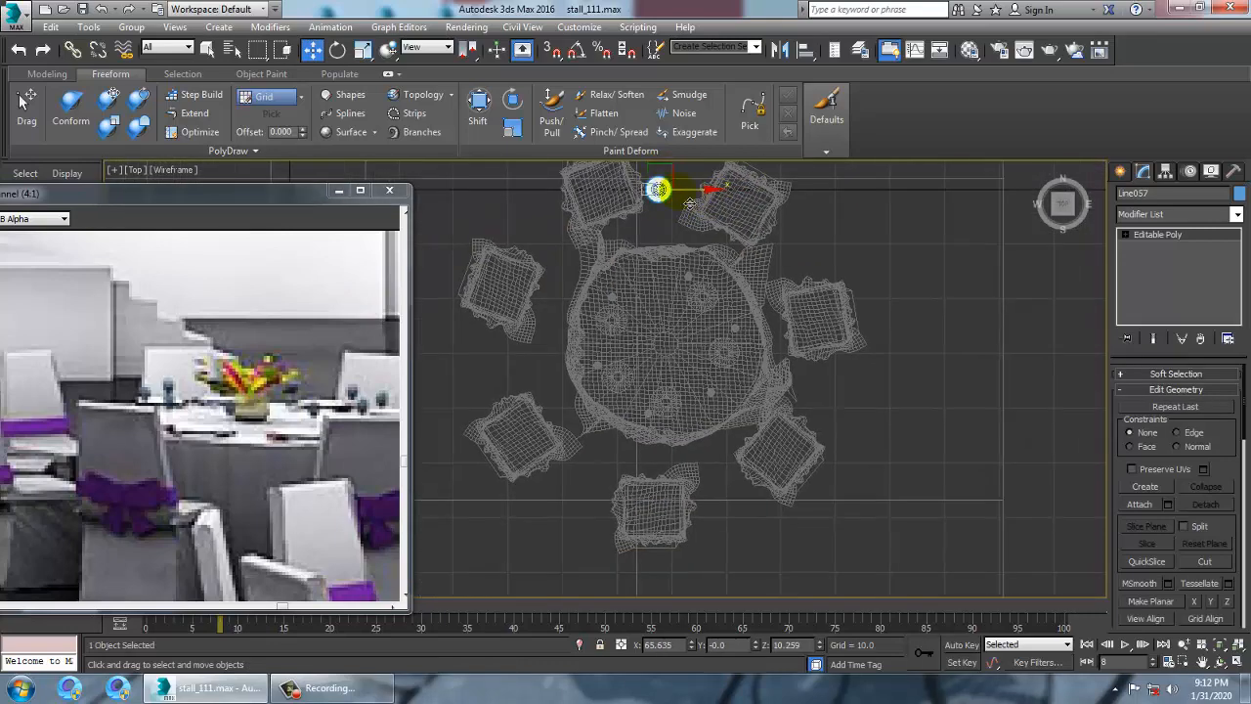
pyautogui.moveTo(653, 149); pyautogui.dragTo(652, 209, button='middle')
pyautogui.moveTo(657, 211); pyautogui.dragTo(696, 375)
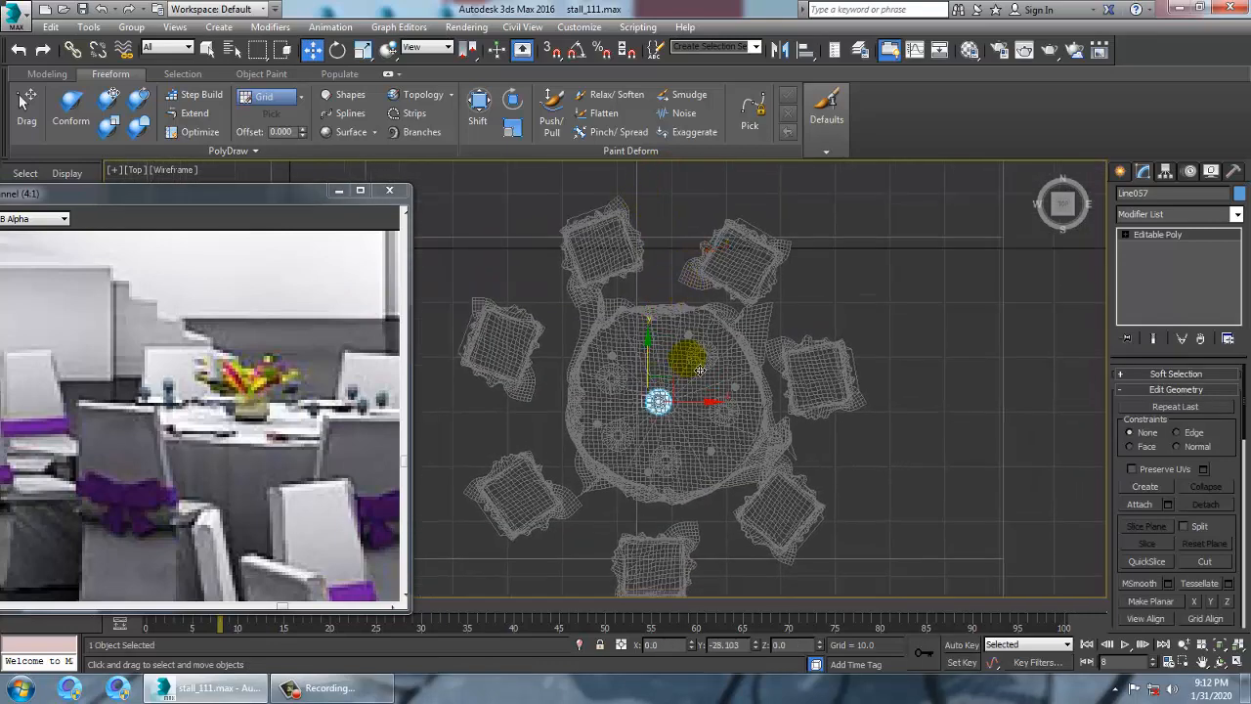
pyautogui.press('p')
pyautogui.press('z')
pyautogui.scroll(-10, 848, 448)
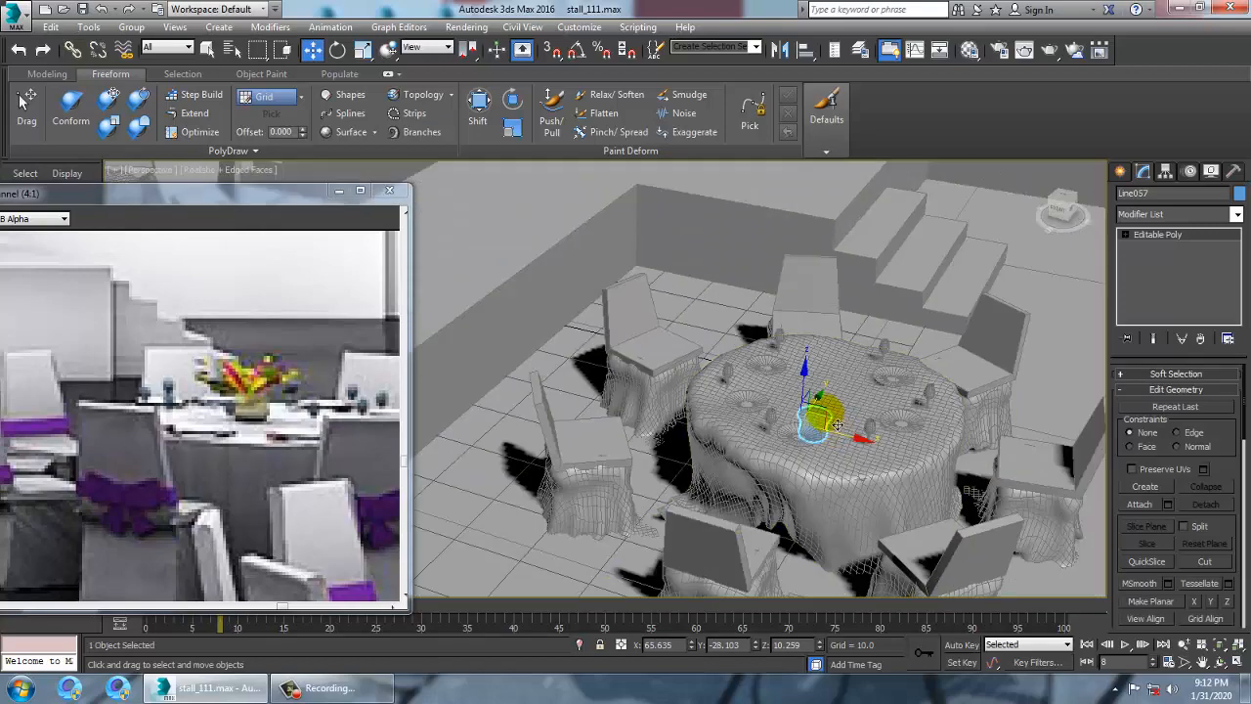
# Raise the vase onto the back right table's top, resting at about Z 16.3
pyautogui.moveTo(816, 391); pyautogui.dragTo(829, 344)
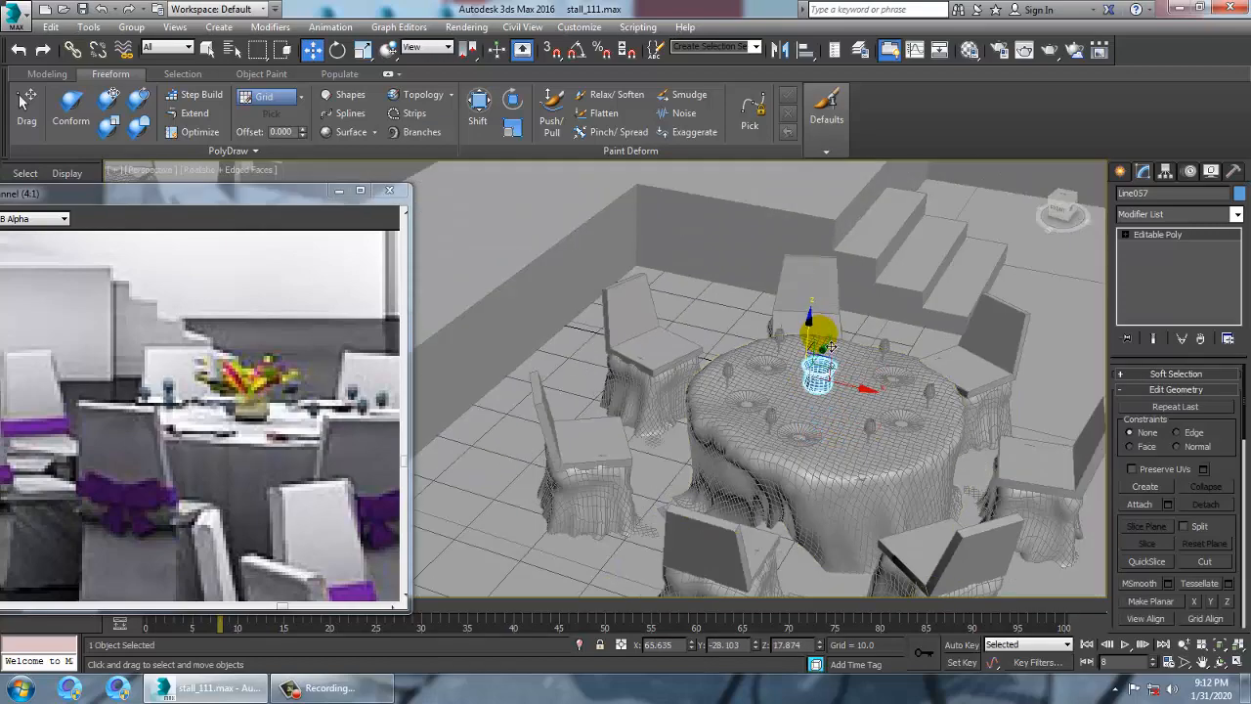
pyautogui.press('z')
pyautogui.keyDown('alt'); pyautogui.moveTo(833, 416); pyautogui.dragTo(717, 378, button='middle'); pyautogui.keyUp('alt')
pyautogui.scroll(-4, 840, 384)
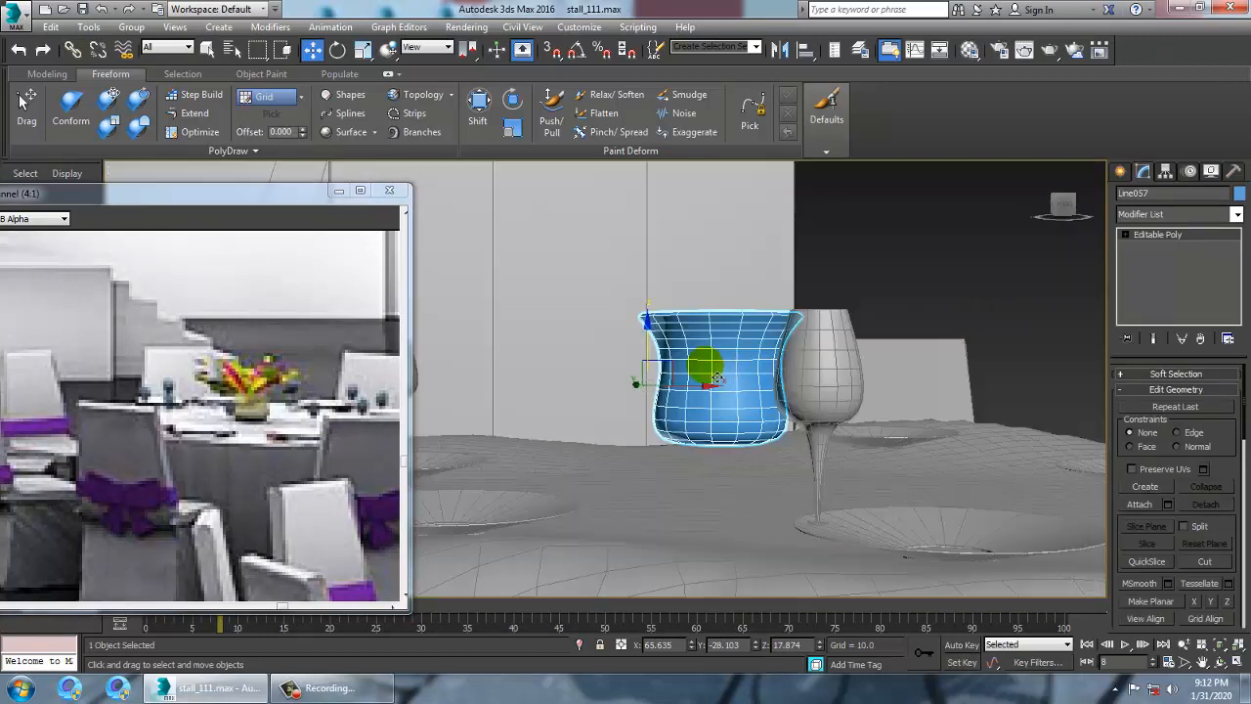
pyautogui.moveTo(662, 342); pyautogui.dragTo(672, 400)
# Lower the wine glass beside the vase to about Z 16.8 on the back right table
pyautogui.click(812, 383)
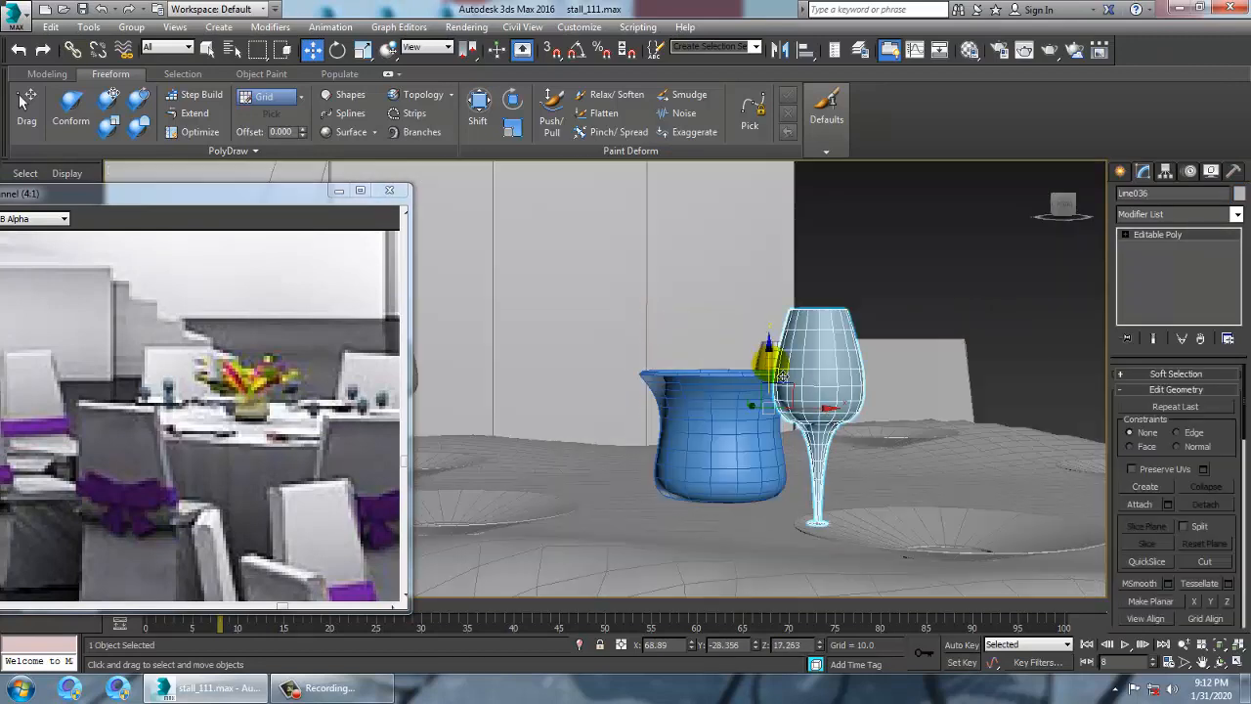
pyautogui.moveTo(783, 376); pyautogui.dragTo(782, 406)
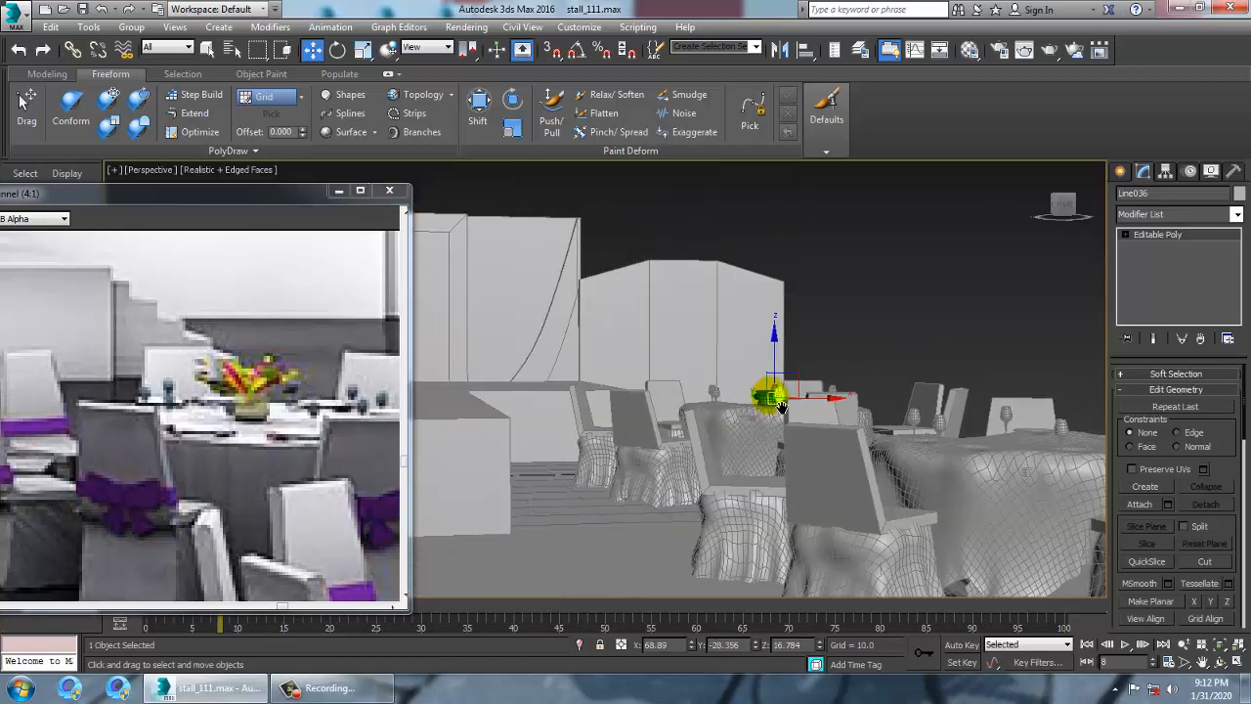
pyautogui.keyDown('alt'); pyautogui.moveTo(781, 407); pyautogui.dragTo(780, 422, button='middle'); pyautogui.keyUp('alt')
# Center the vase in the top view and copy it to the front right table's middle, about X 66.9, Y -121.4
pyautogui.click(788, 376)
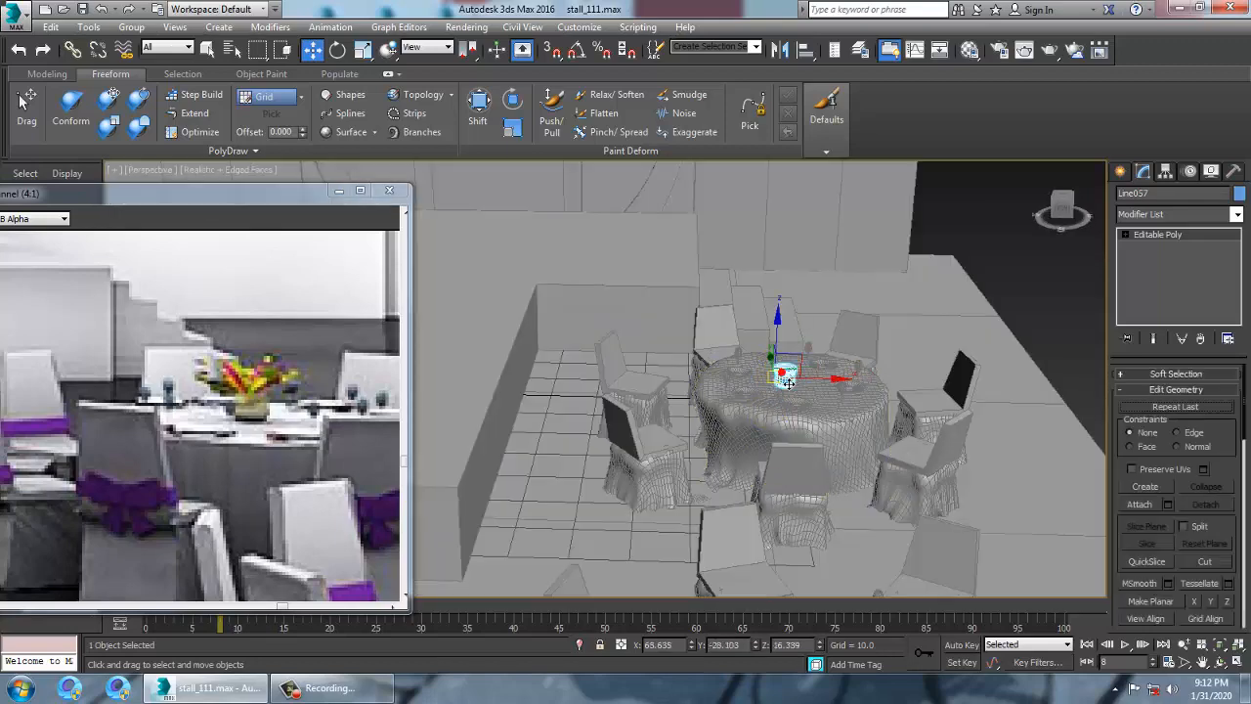
pyautogui.hotkey('alt', 'w')
pyautogui.scroll(-2, 499, 301)
pyautogui.hotkey('alt', 'w')
pyautogui.scroll(-4, 635, 329)
pyautogui.scroll(10, 634, 330)
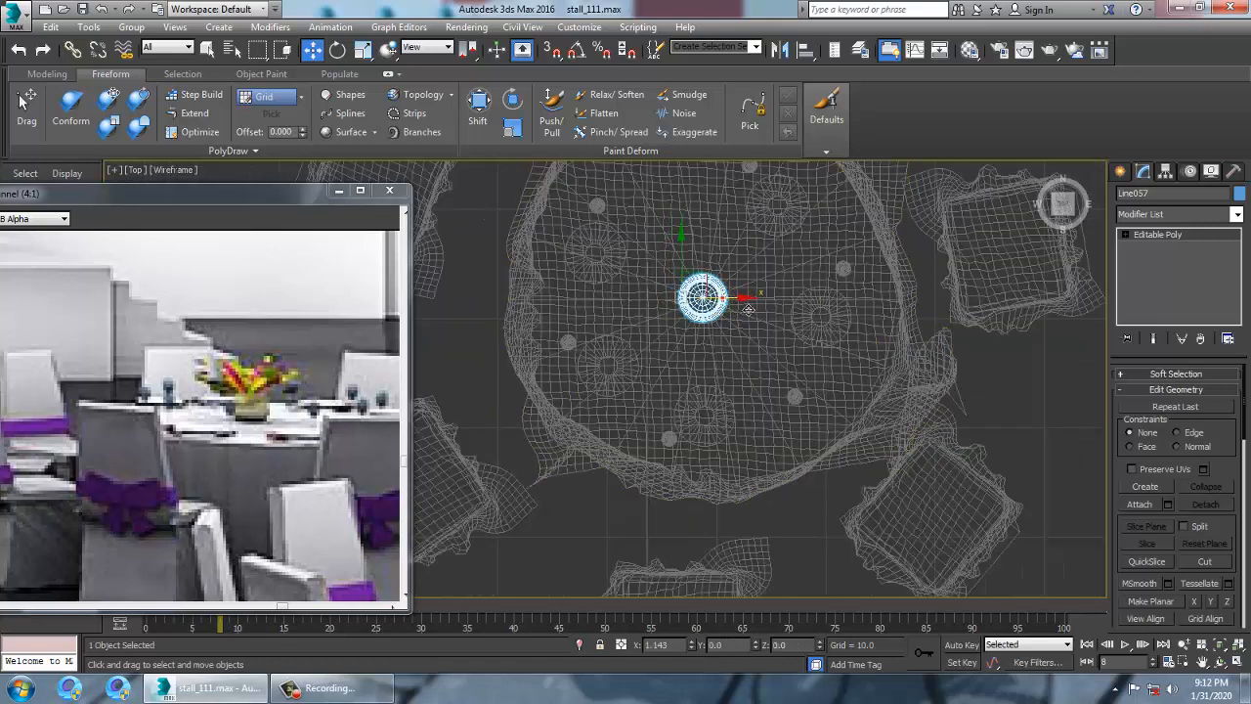
pyautogui.scroll(-5, 728, 293)
pyautogui.keyDown('shift'); pyautogui.moveTo(713, 259); pyautogui.dragTo(706, 589); pyautogui.keyUp('shift')
pyautogui.click(627, 410)
pyautogui.scroll(6, 768, 442)
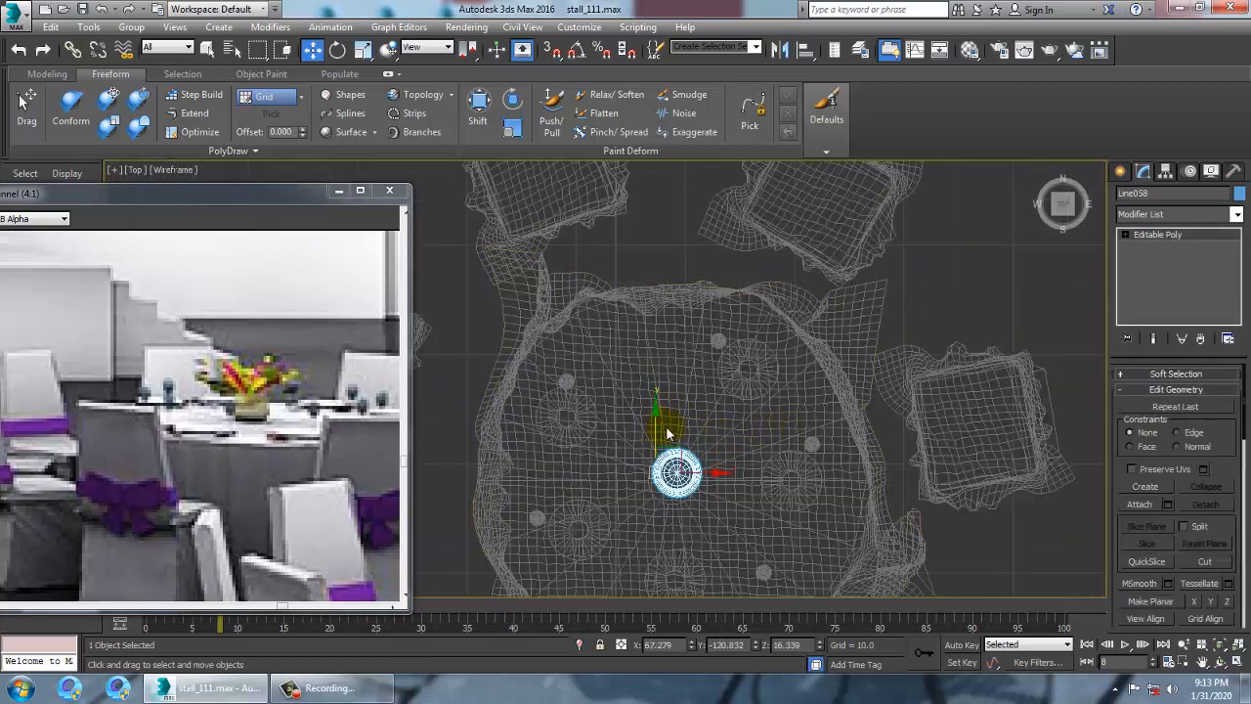
pyautogui.moveTo(676, 456); pyautogui.dragTo(718, 466, button='middle')
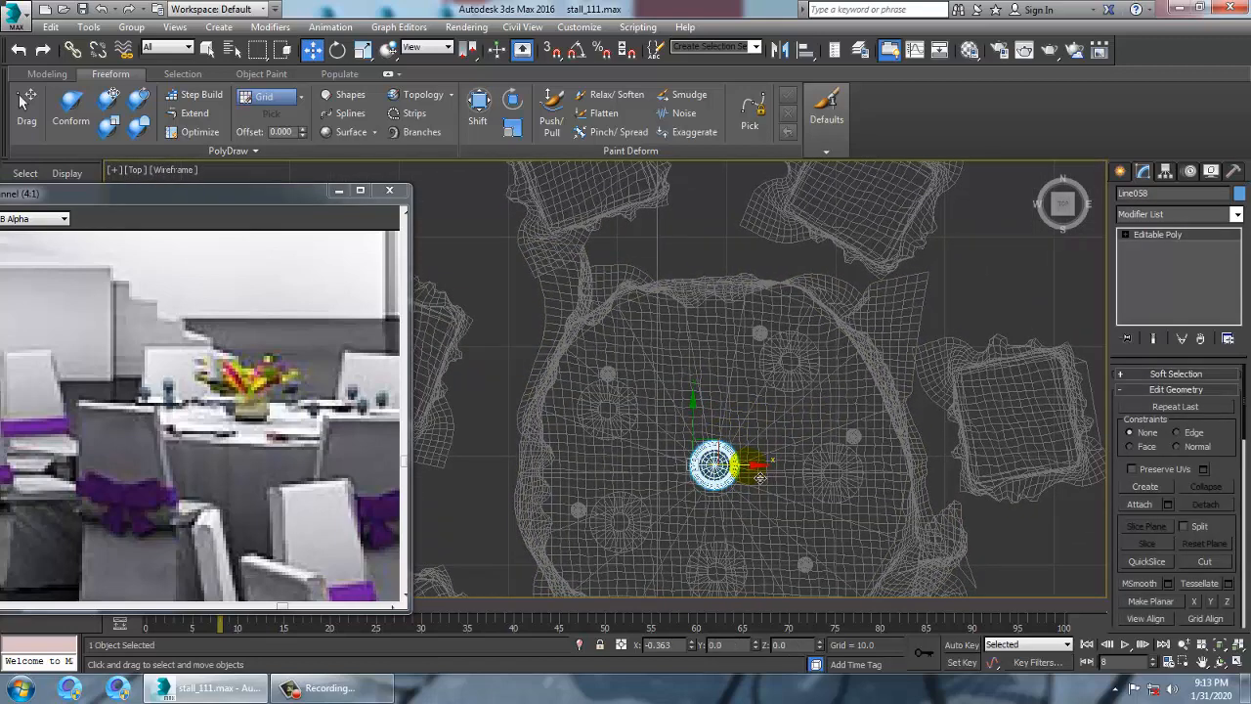
# Copy both right-hand vases together along X onto the two left tables, using one Copy clone
pyautogui.scroll(-5, 799, 488)
pyautogui.scroll(-4, 798, 488)
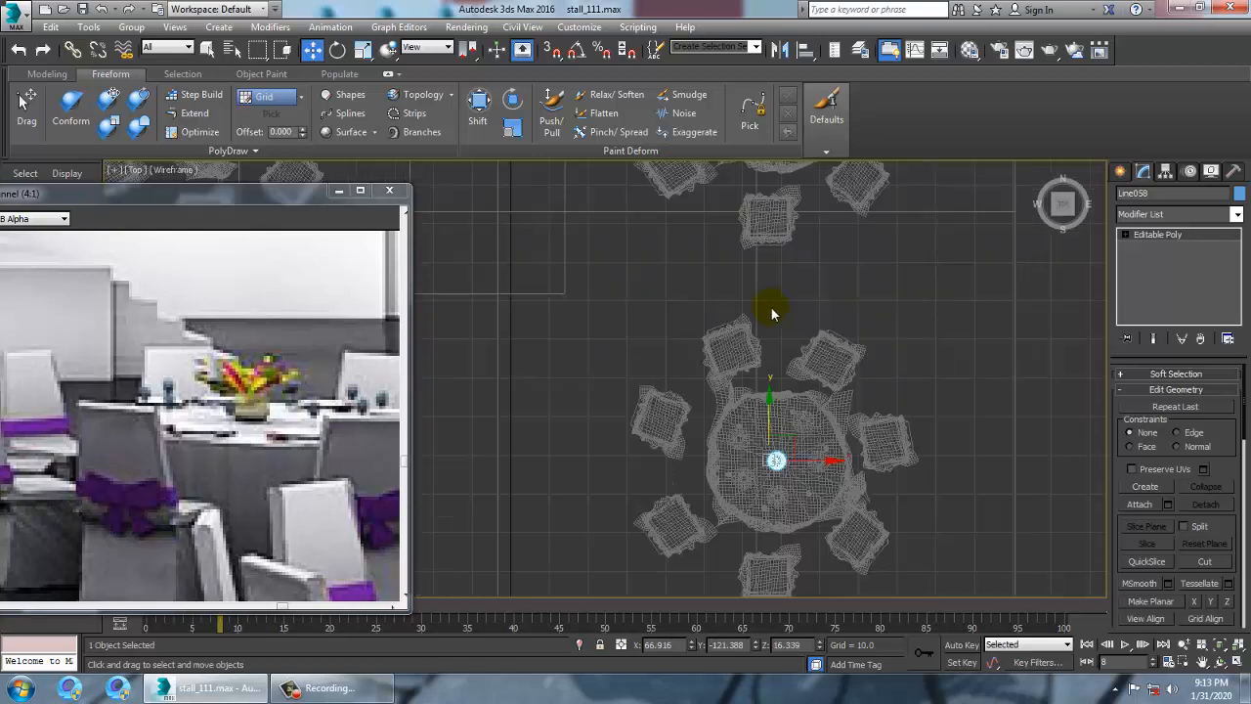
pyautogui.keyDown('ctrl'); pyautogui.click(788, 179); pyautogui.keyUp('ctrl')
pyautogui.scroll(-4, 938, 332)
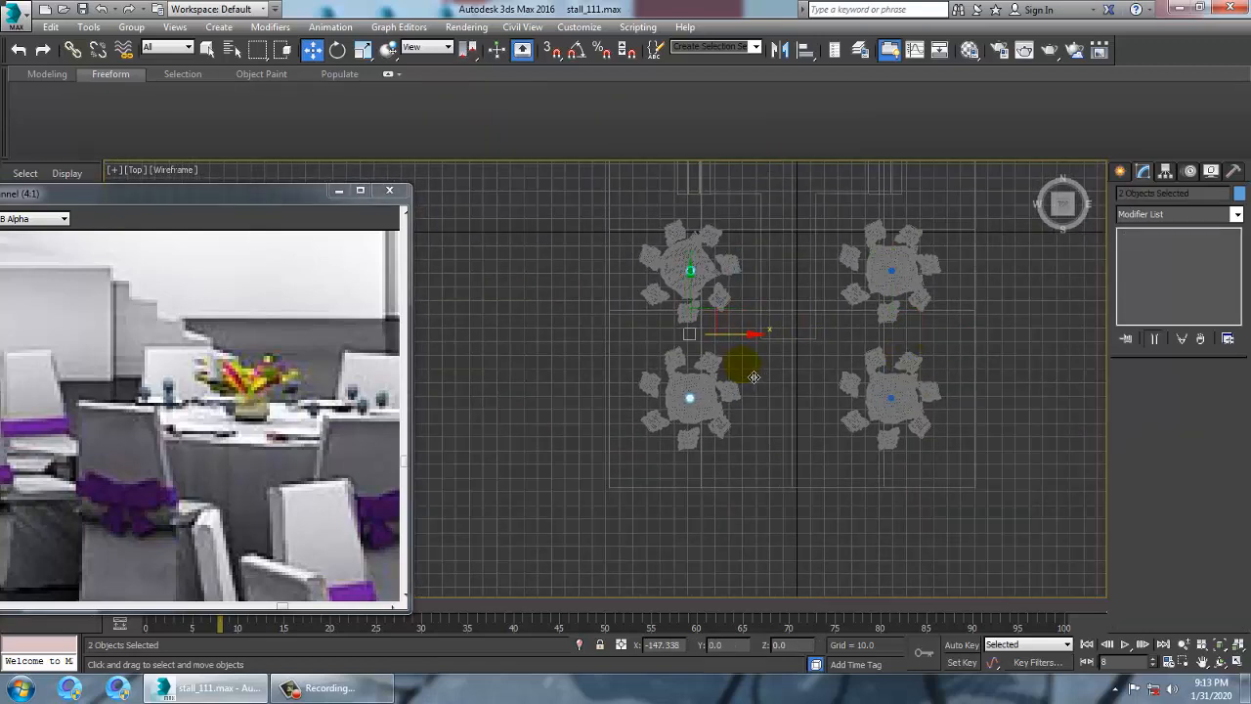
pyautogui.keyDown('shift'); pyautogui.moveTo(741, 371); pyautogui.dragTo(654, 390); pyautogui.keyUp('shift')
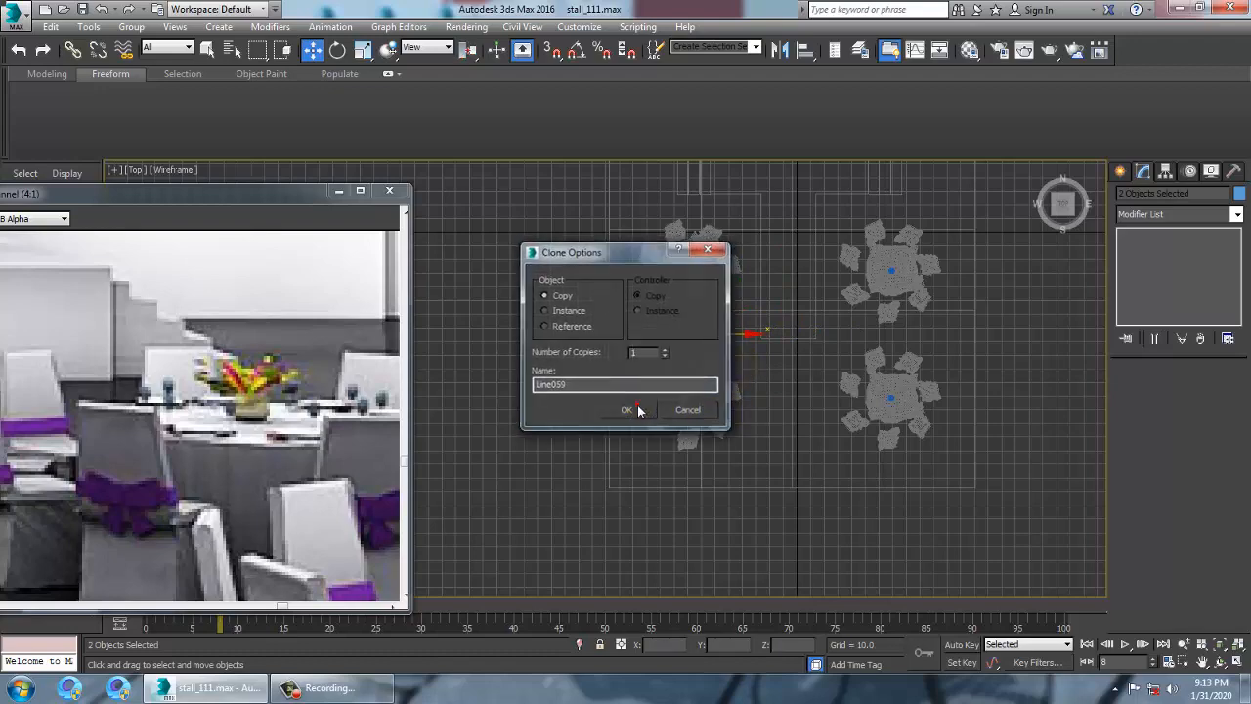
pyautogui.click(626, 410)
pyautogui.scroll(5, 734, 371)
pyautogui.scroll(3, 684, 518)
pyautogui.moveTo(683, 517); pyautogui.dragTo(745, 542, button='middle')
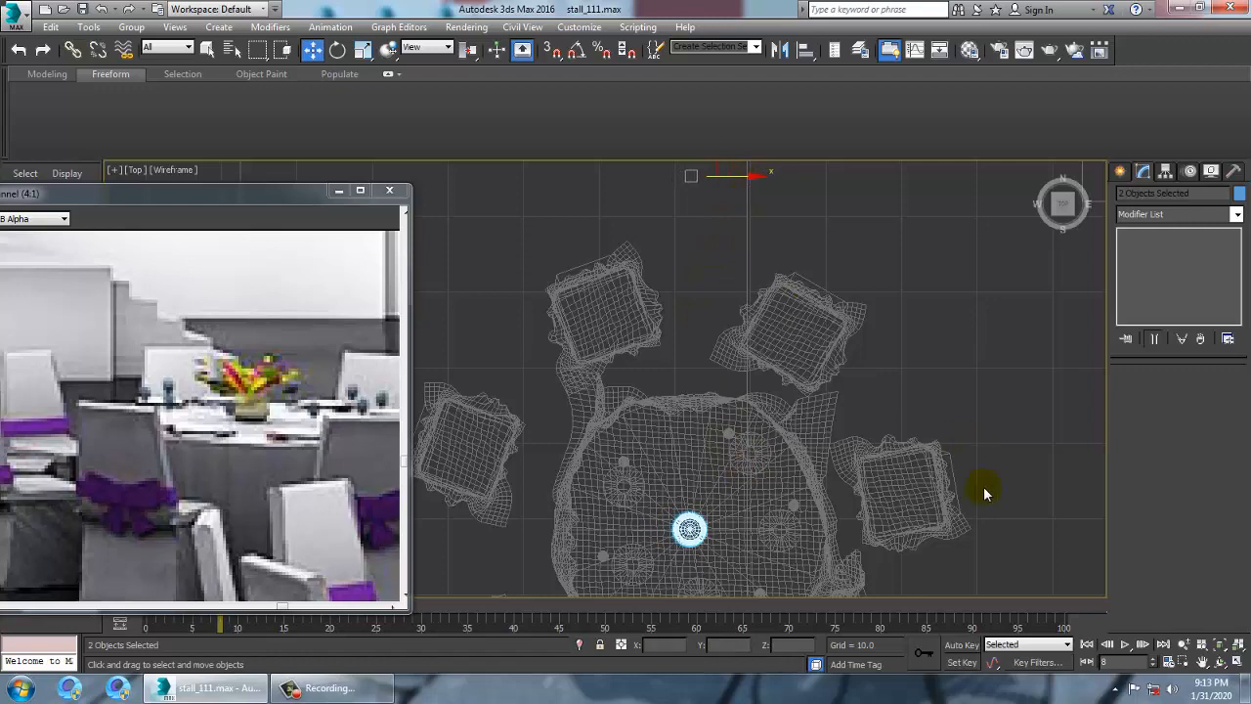
# Shift the back left table's vase along X to about -83.3 to center it
pyautogui.hotkey('alt', 'w')
pyautogui.rightClick(1008, 538)
pyautogui.hotkey('alt', 'w')
pyautogui.keyDown('alt'); pyautogui.moveTo(810, 405); pyautogui.dragTo(790, 461, button='middle'); pyautogui.keyUp('alt')
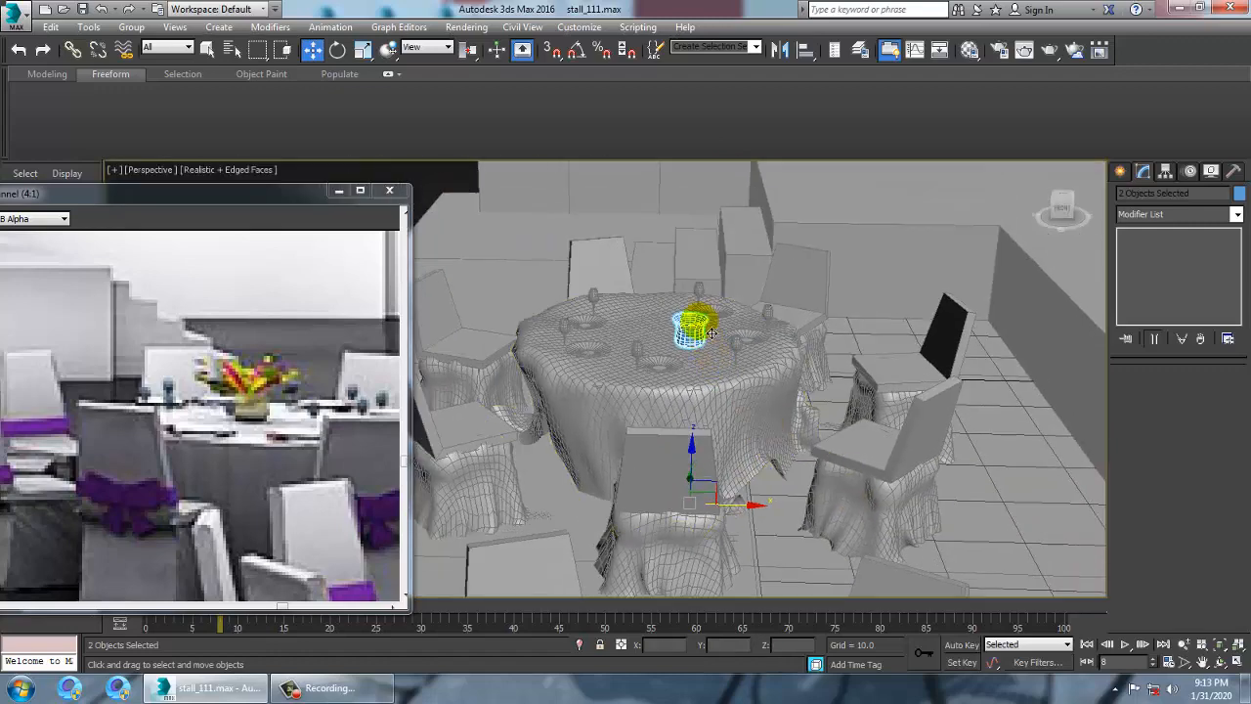
pyautogui.click(712, 333)
pyautogui.keyDown('alt'); pyautogui.moveTo(712, 333); pyautogui.dragTo(740, 343, button='middle'); pyautogui.keyUp('alt')
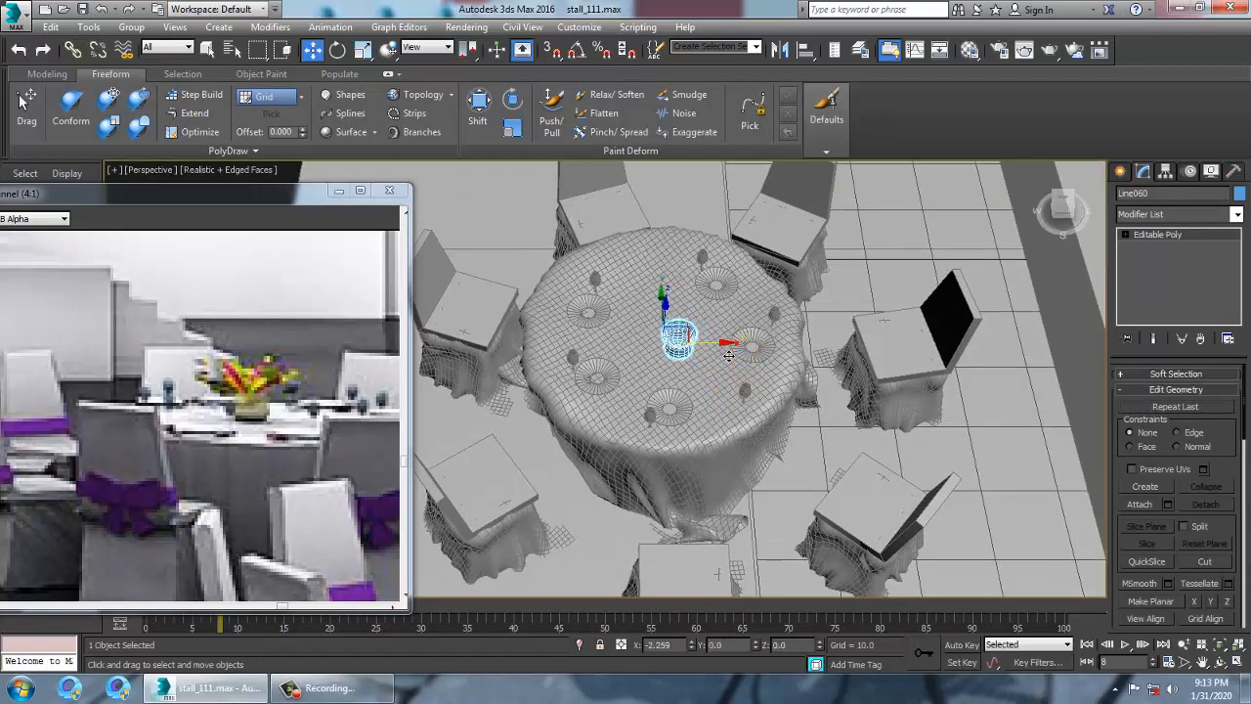
pyautogui.moveTo(729, 354); pyautogui.dragTo(714, 350)
# Move the back left table's vase along Y to about -25.6 in the top view
pyautogui.hotkey('alt', 'w')
pyautogui.rightClick(533, 303)
pyautogui.press('z')
pyautogui.hotkey('alt', 'w')
pyautogui.scroll(-4, 558, 312)
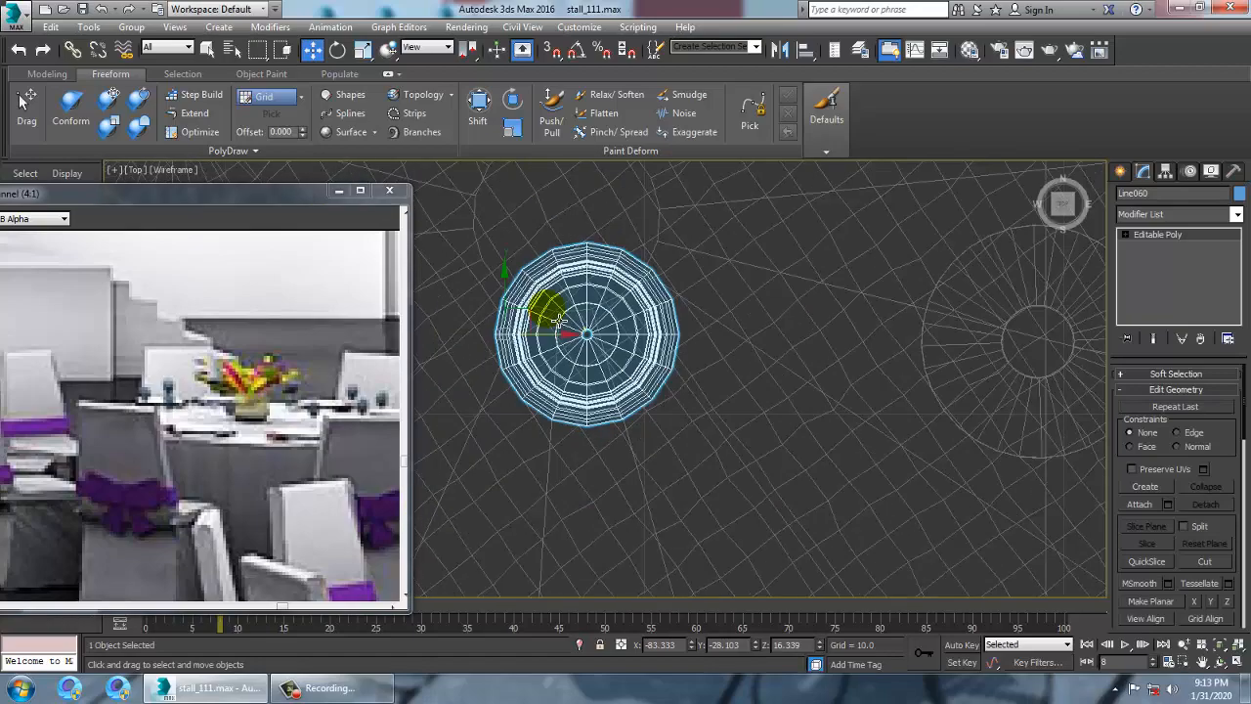
pyautogui.scroll(-6, 606, 333)
pyautogui.scroll(2, 621, 322)
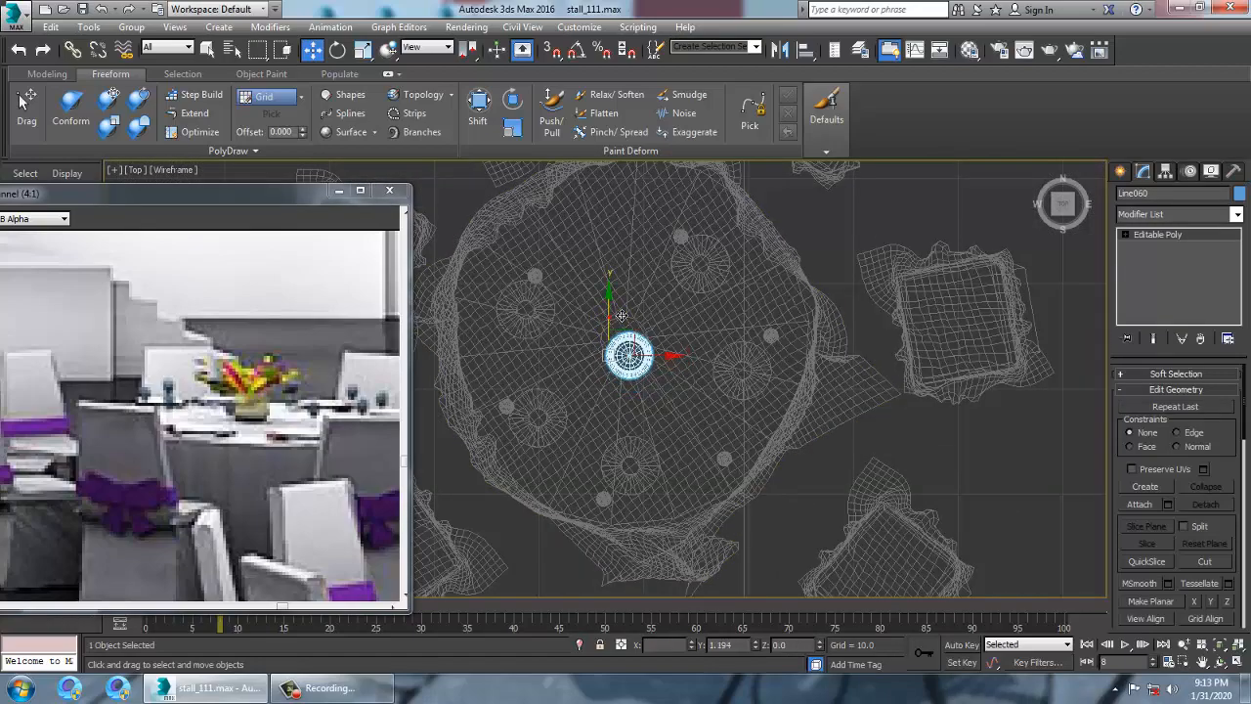
pyautogui.scroll(-4, 674, 362)
# Examine the placement of the front left table's vase from above and close up in perspective
pyautogui.moveTo(747, 572); pyautogui.dragTo(759, 368, button='middle')
pyautogui.scroll(3, 759, 369)
pyautogui.moveTo(689, 514); pyautogui.dragTo(776, 327, button='middle')
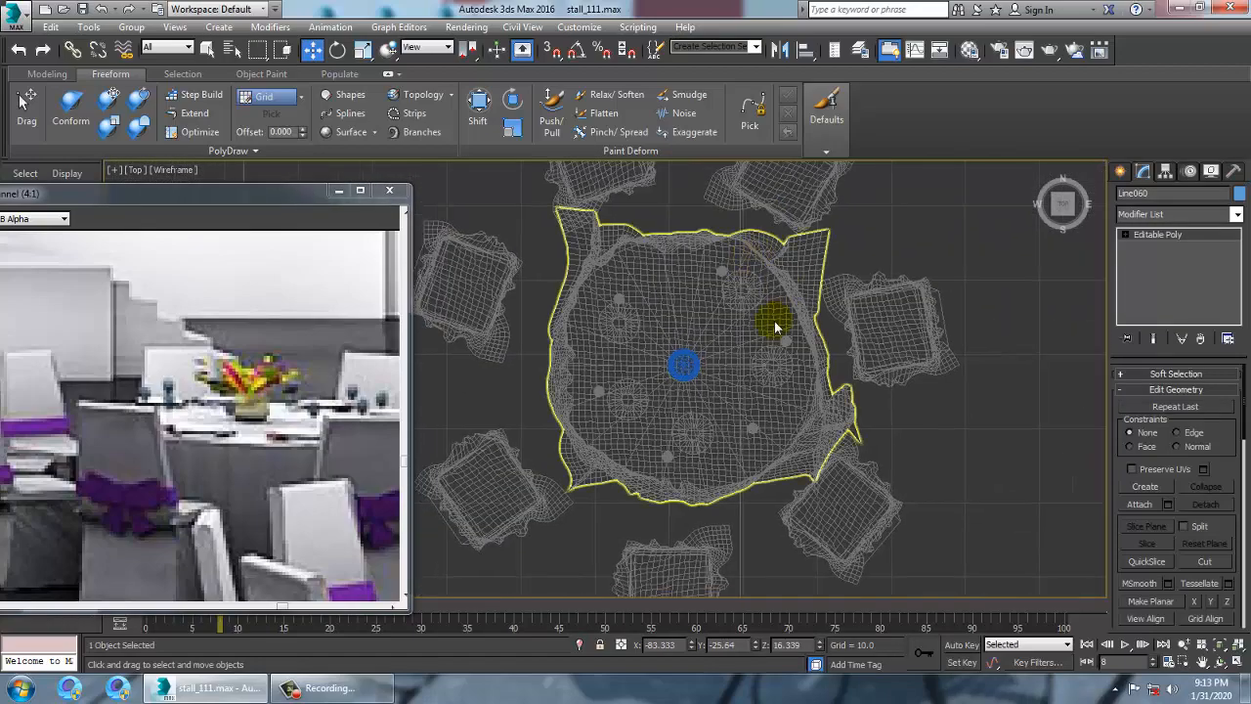
pyautogui.scroll(3, 776, 327)
pyautogui.click(611, 409)
pyautogui.hotkey('alt', 'w')
pyautogui.rightClick(861, 440)
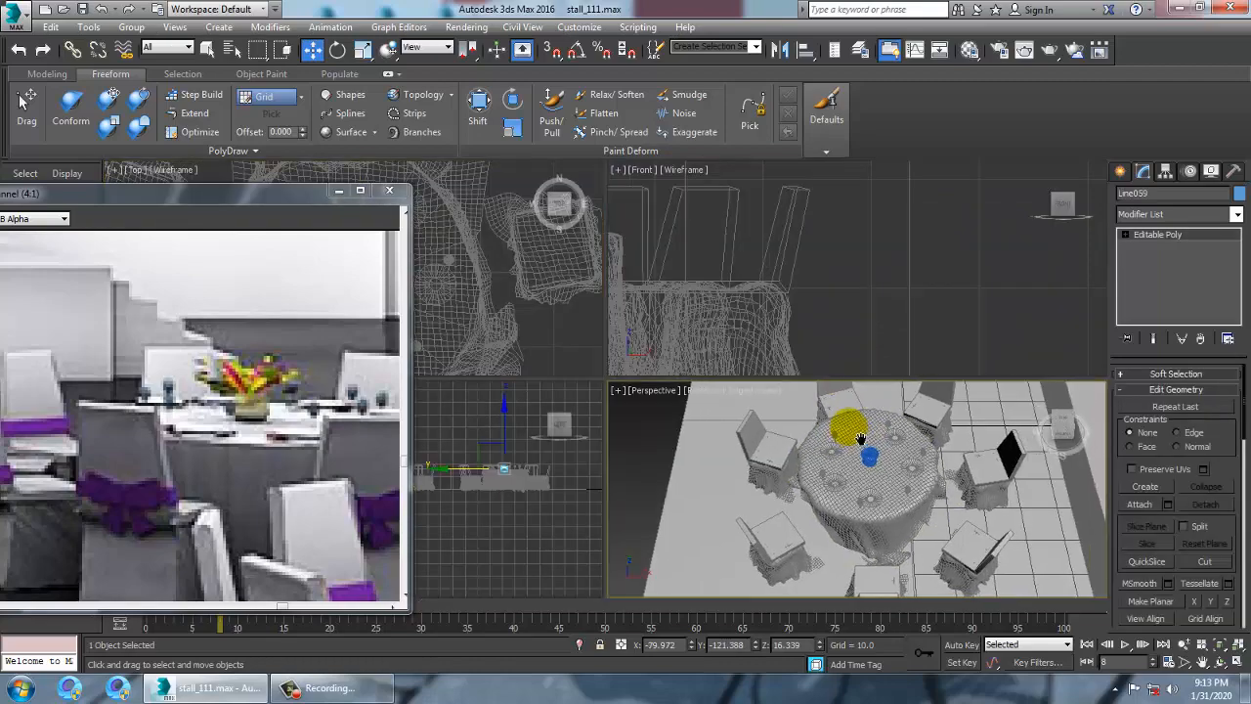
pyautogui.hotkey('alt', 'w')
pyautogui.keyDown('alt'); pyautogui.moveTo(853, 395); pyautogui.dragTo(874, 409, button='middle'); pyautogui.keyUp('alt')
pyautogui.press('z')
pyautogui.scroll(-8, 835, 433)
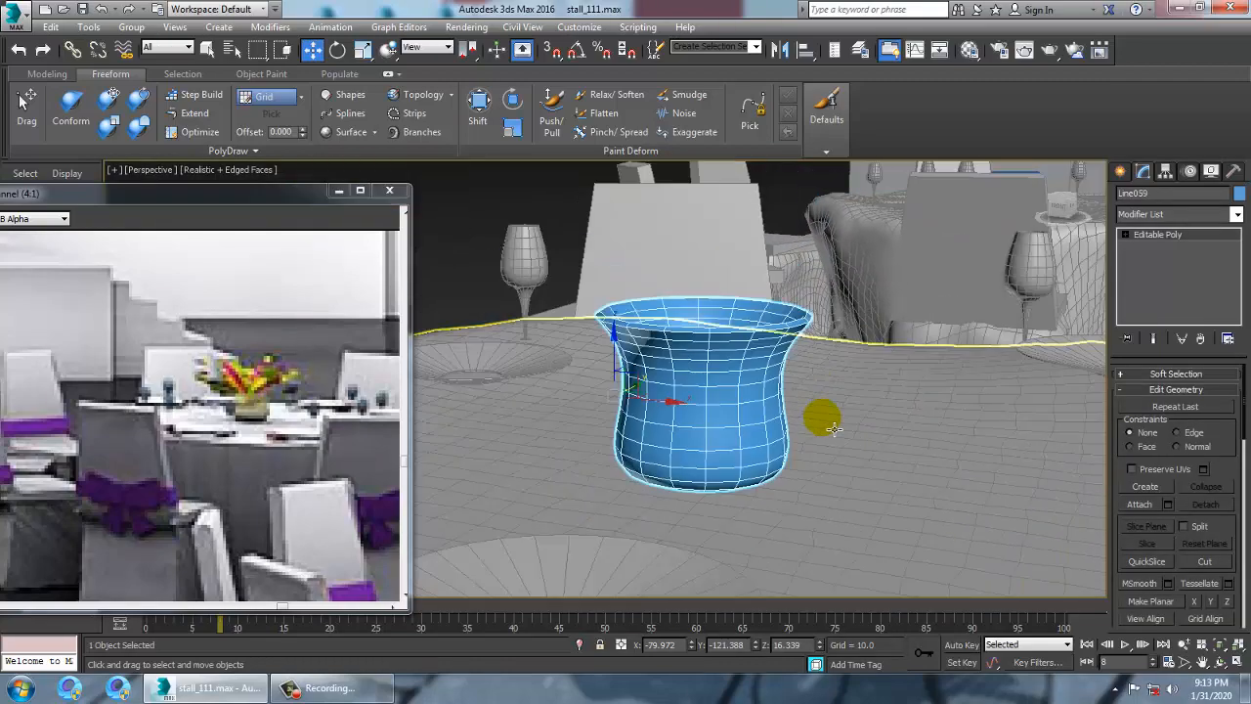
pyautogui.scroll(-6, 838, 437)
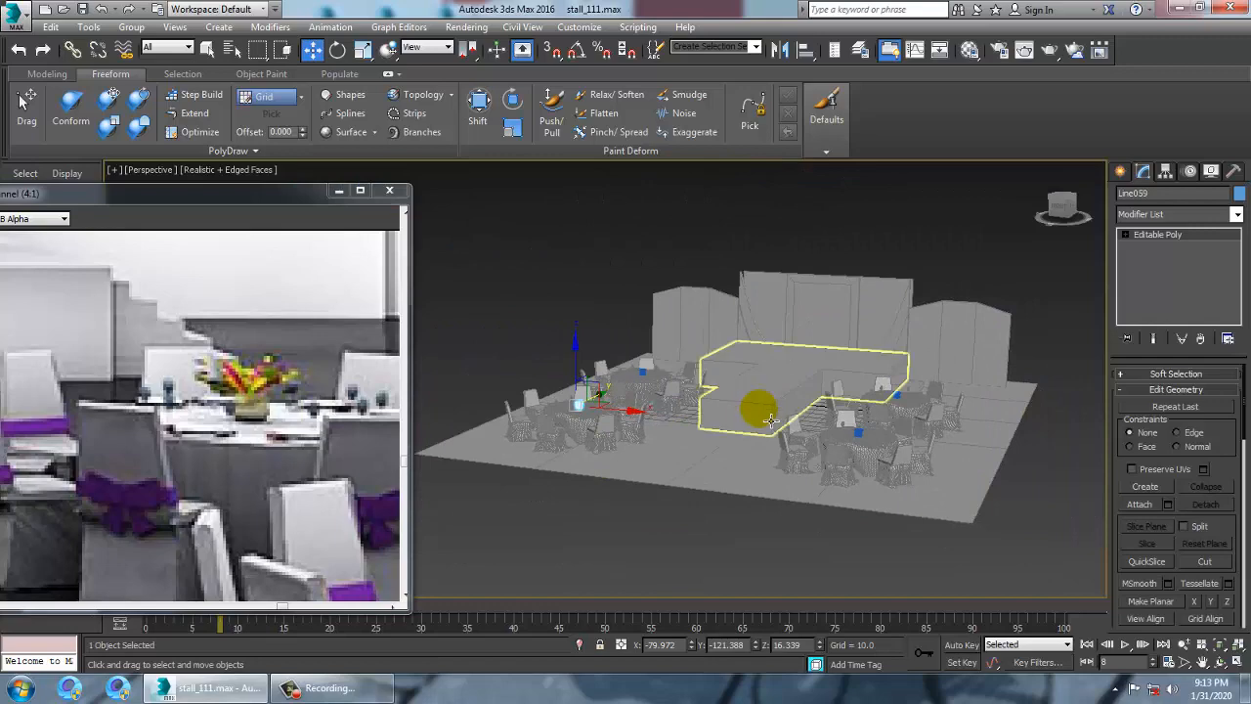
# Assign the same light gray object color to everything in the scene, and clear the selection
pyautogui.hotkey('ctrl', 'a')
pyautogui.click(1238, 194)
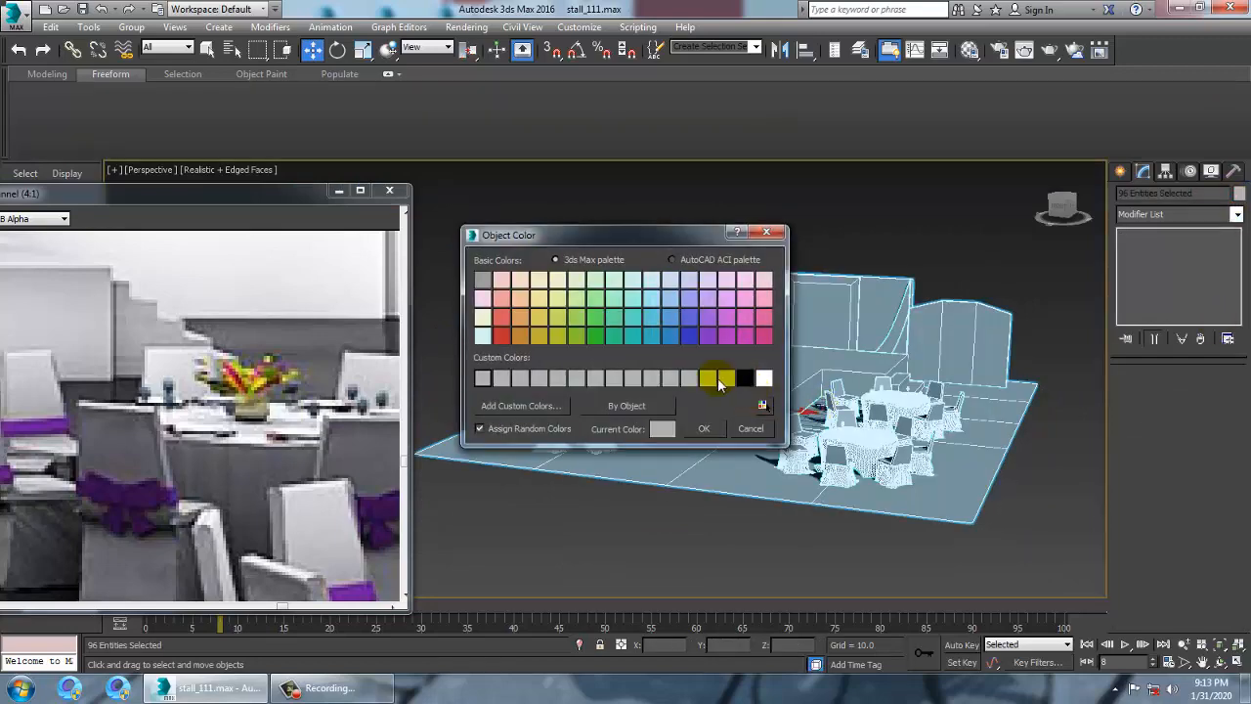
pyautogui.click(705, 433)
pyautogui.scroll(5, 882, 402)
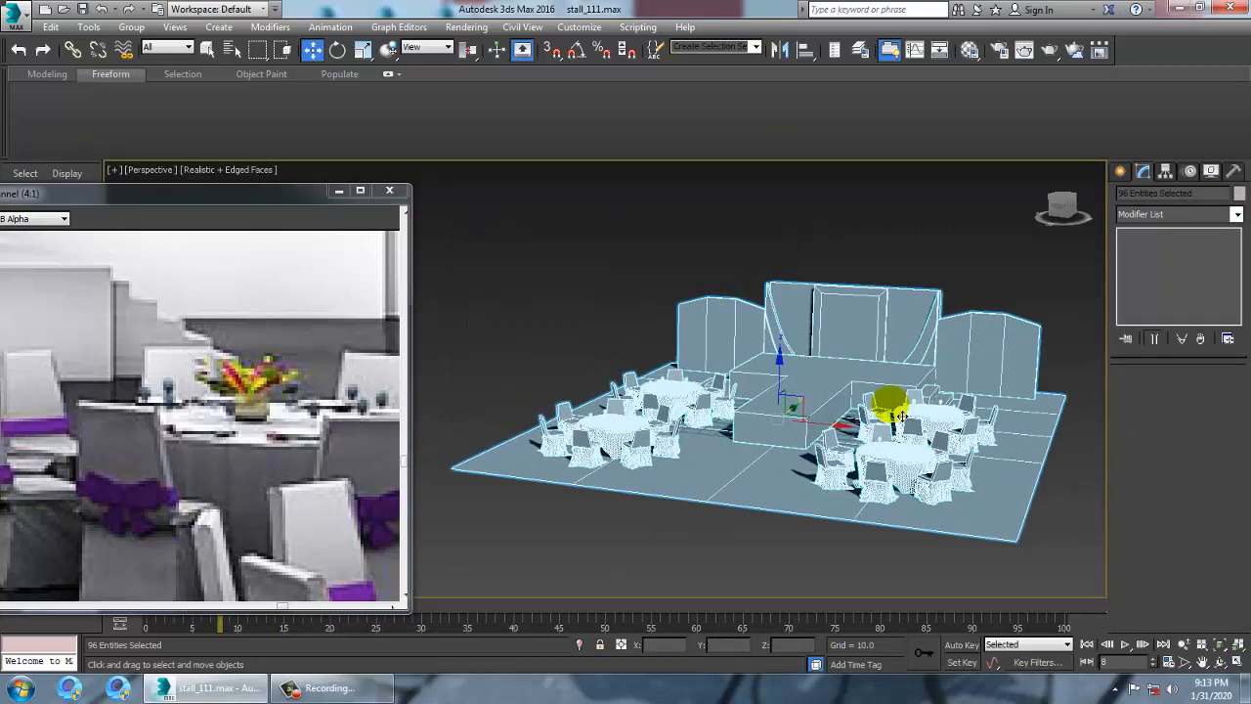
pyautogui.click(938, 184)
# Review the furnished stage scene in perspective with edged faces hidden, and restore the edge display
pyautogui.press('F4')
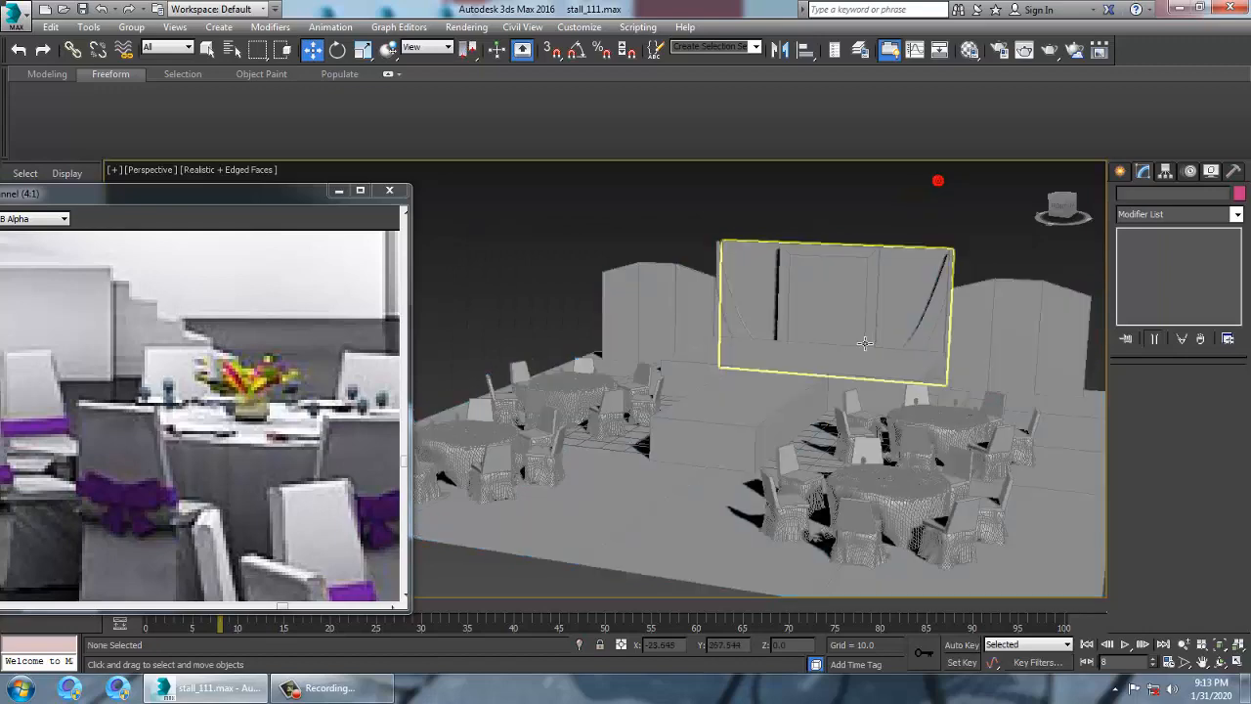
pyautogui.keyDown('alt'); pyautogui.moveTo(819, 420); pyautogui.dragTo(843, 430, button='middle'); pyautogui.keyUp('alt')
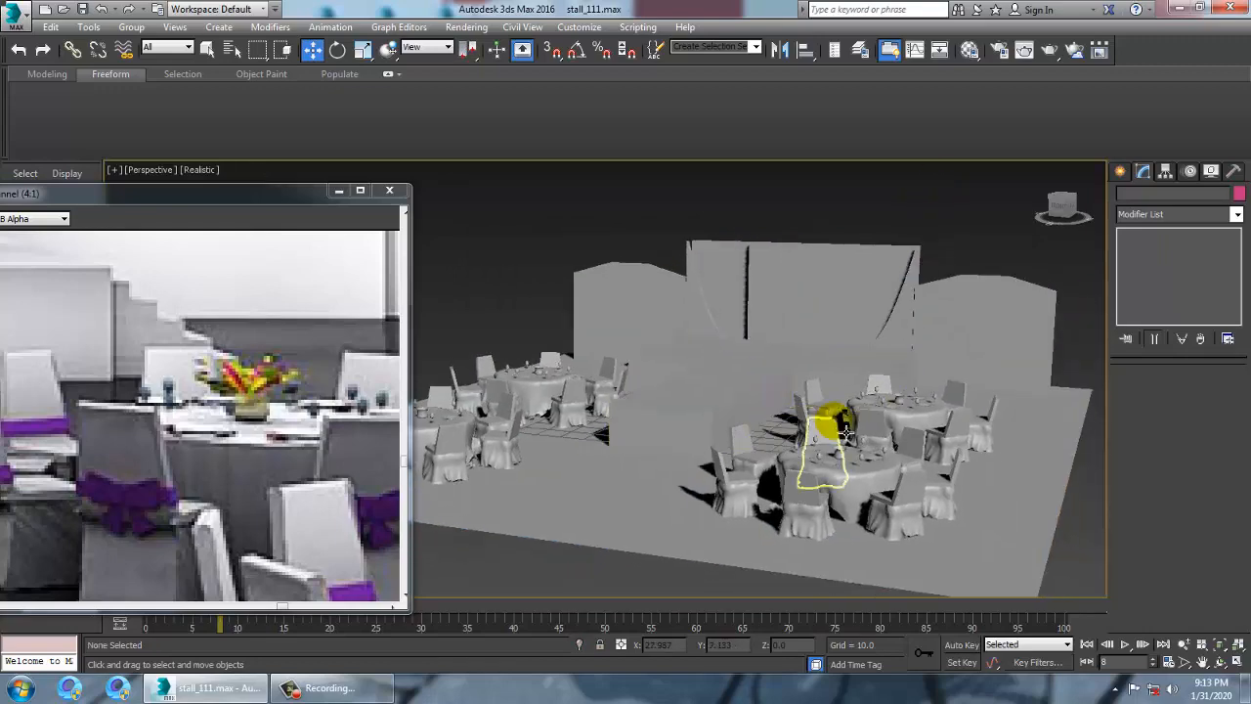
pyautogui.scroll(3, 746, 405)
pyautogui.keyDown('alt'); pyautogui.moveTo(745, 405); pyautogui.dragTo(744, 412, button='middle'); pyautogui.keyUp('alt')
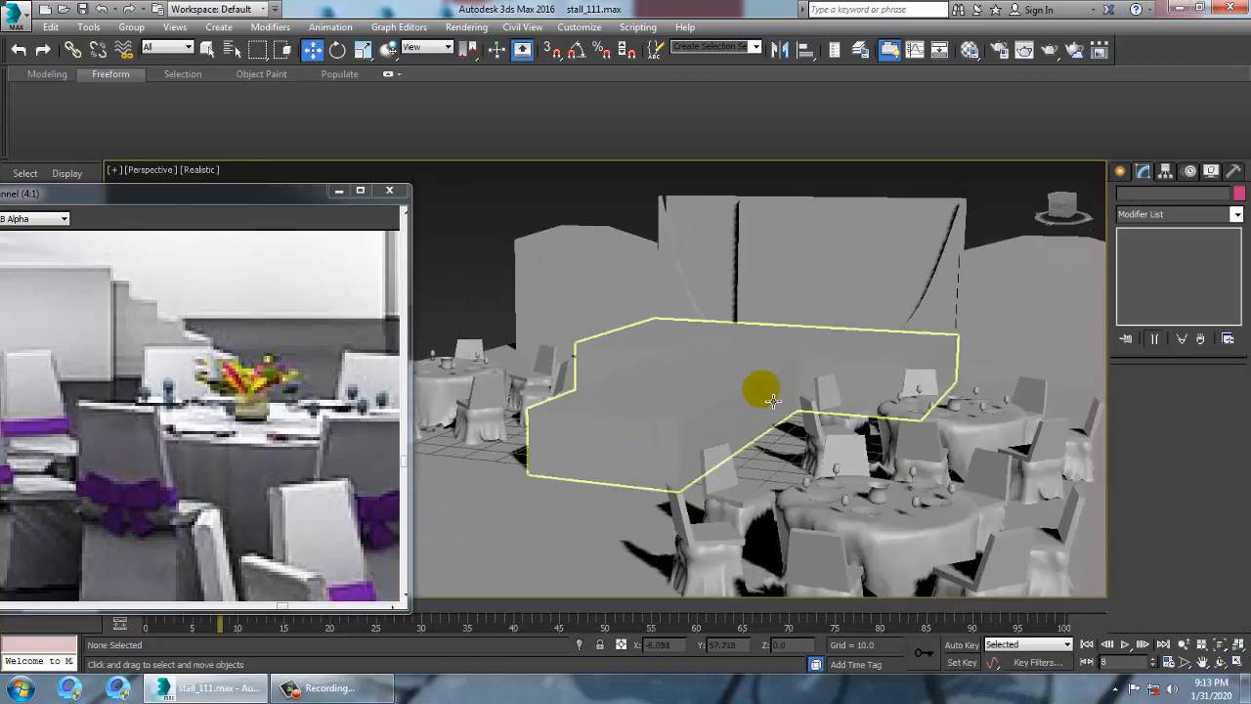
pyautogui.press('F4')
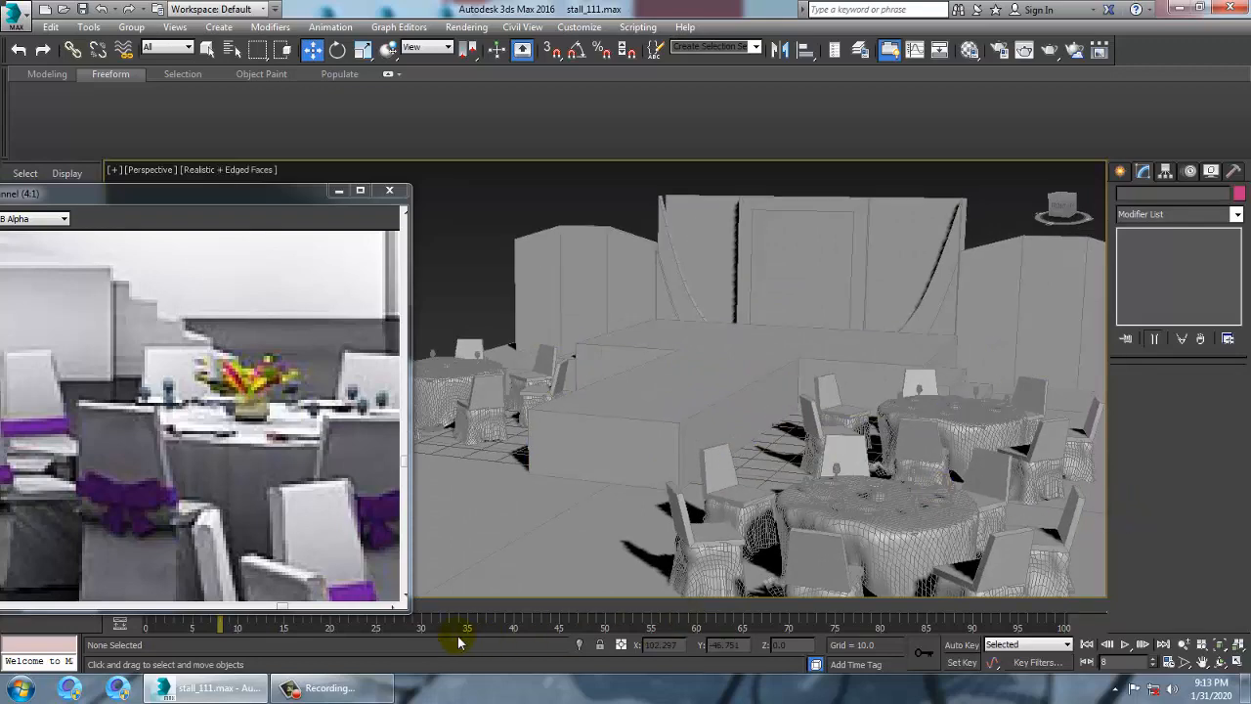